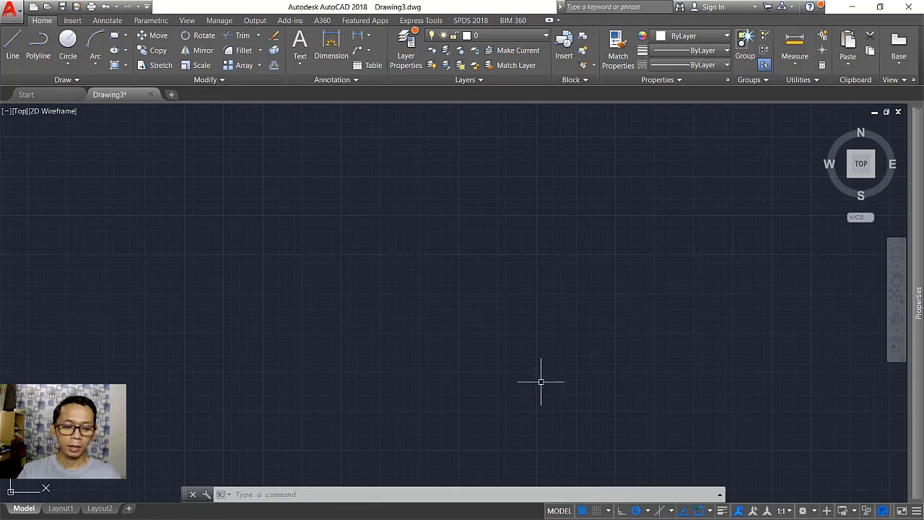
In Layout1, draw a 210 by 297 portrait rectangle in the empty space beside the existing sheet
{"action": "left_click", "coordinate": [60, 509]}
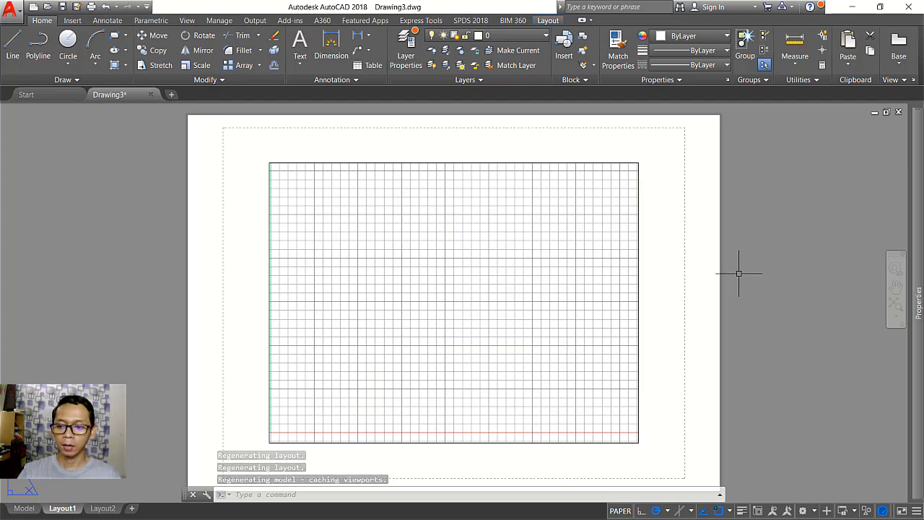
{"action": "scroll", "coordinate": [736, 275], "scroll_direction": "down", "scroll_amount": 2}
{"action": "middle_click_drag", "start_coordinate": [736, 275], "coordinate": [557, 252]}
{"action": "middle_click_drag", "start_coordinate": [718, 267], "coordinate": [614, 281]}
{"action": "type", "text": "rec"}
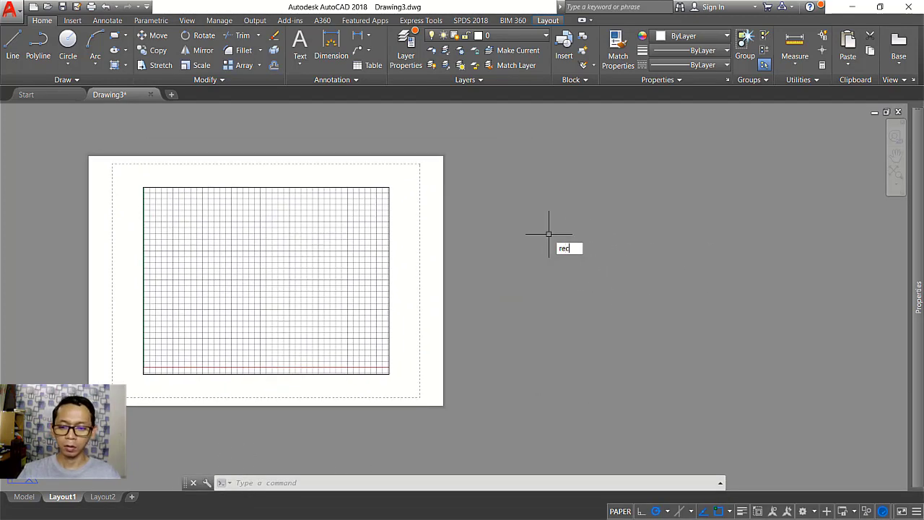
{"action": "key", "text": "Return"}
{"action": "left_click", "coordinate": [525, 182]}
{"action": "type", "text": "d"}
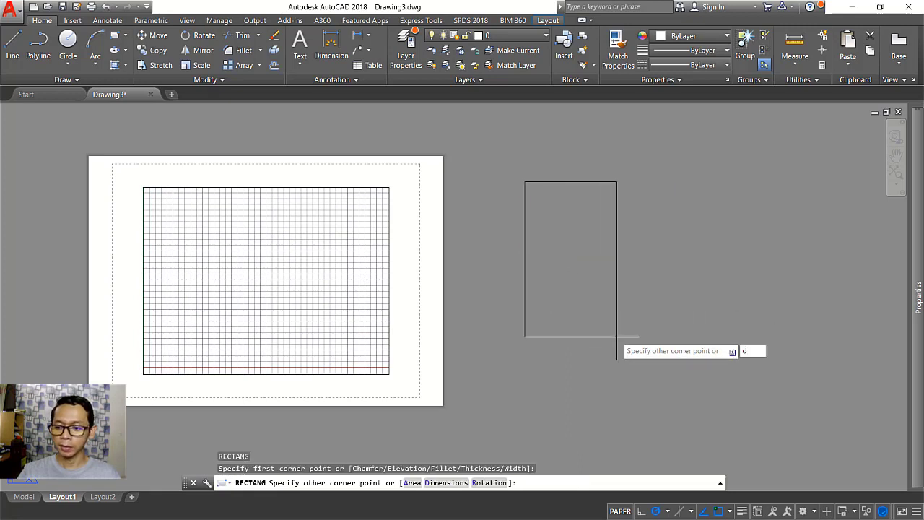
{"action": "key", "text": "Return"}
{"action": "type", "text": "21"}
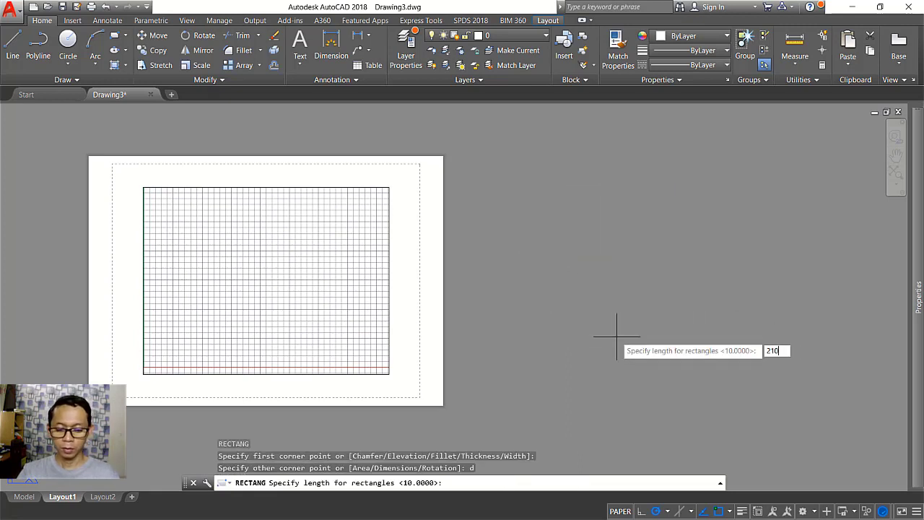
{"action": "type", "text": "0"}
{"action": "key", "text": "Return"}
{"action": "type", "text": "297"}
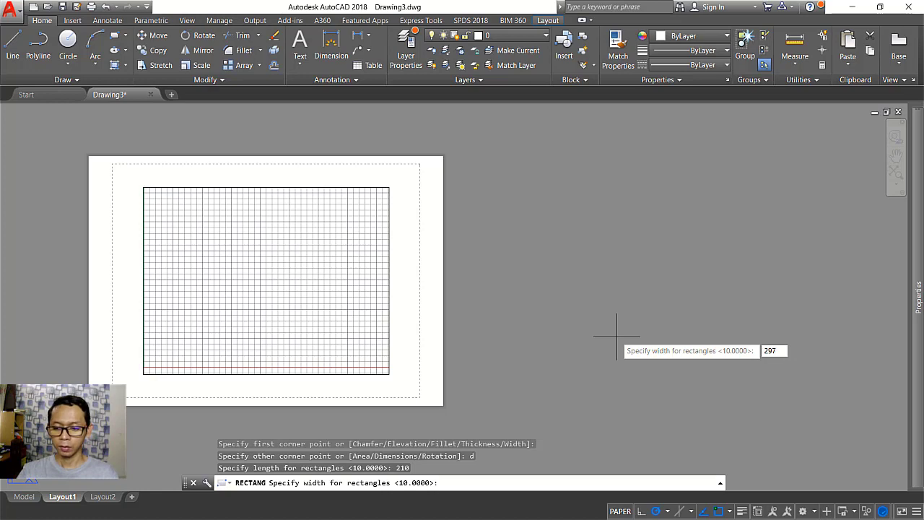
{"action": "key", "text": "Return"}
{"action": "left_click", "coordinate": [631, 304]}
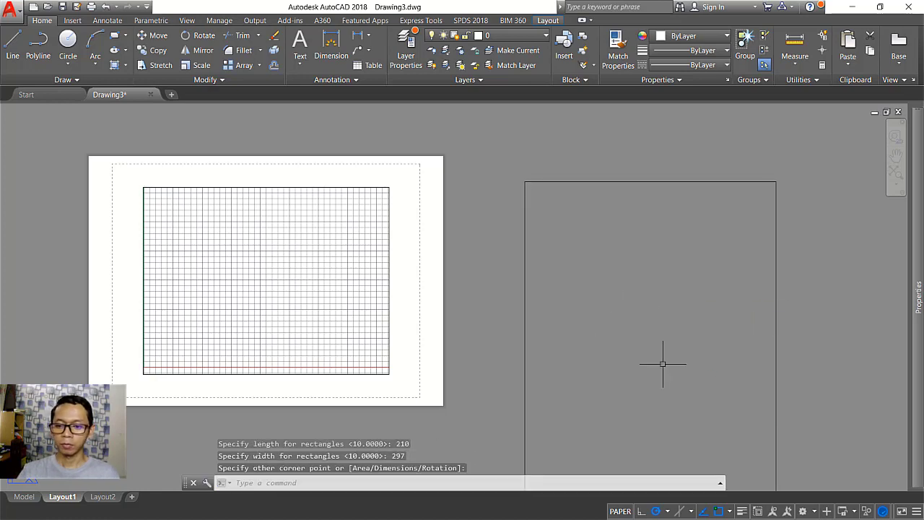
Modify Layout1's page setup to use the Canon G2000 series Printer as the plotter
{"action": "middle_click_drag", "start_coordinate": [662, 363], "coordinate": [570, 295]}
{"action": "scroll", "coordinate": [611, 291], "scroll_direction": "down", "scroll_amount": 2}
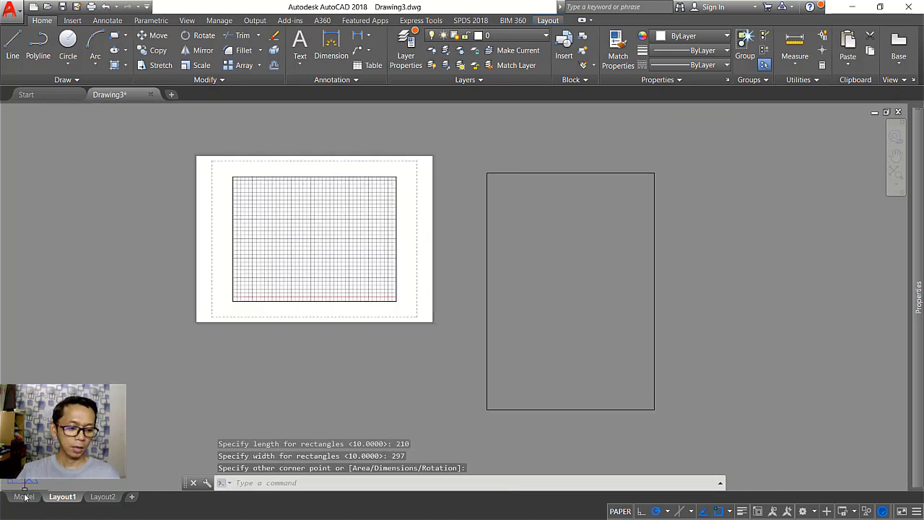
{"action": "right_click", "coordinate": [63, 497]}
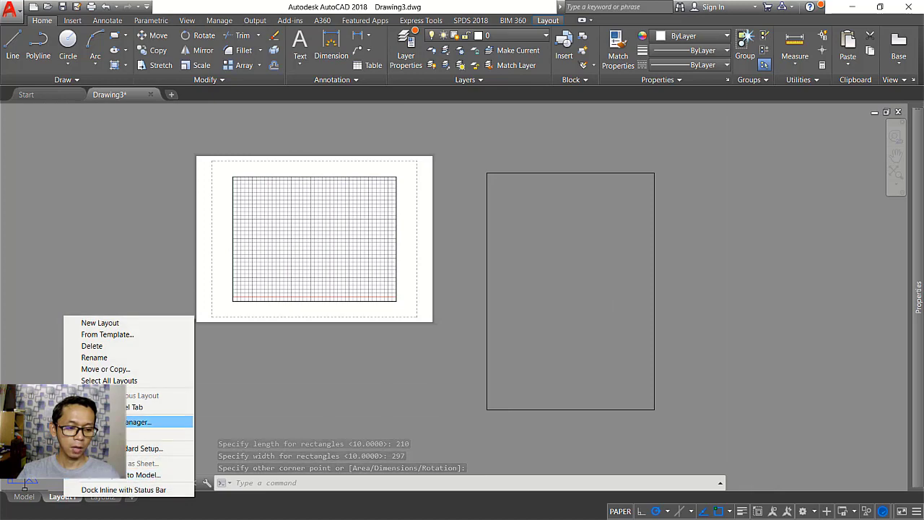
{"action": "left_click", "coordinate": [159, 422]}
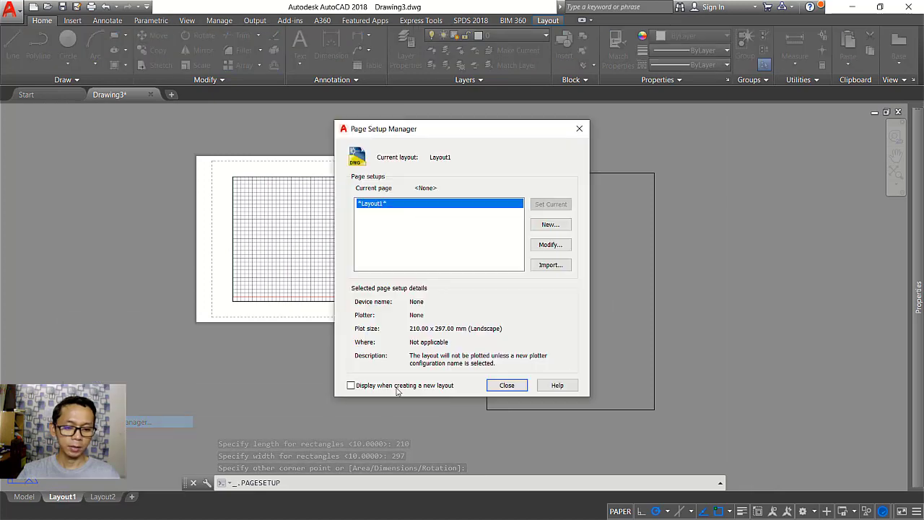
{"action": "left_click", "coordinate": [552, 245]}
{"action": "left_click", "coordinate": [417, 180]}
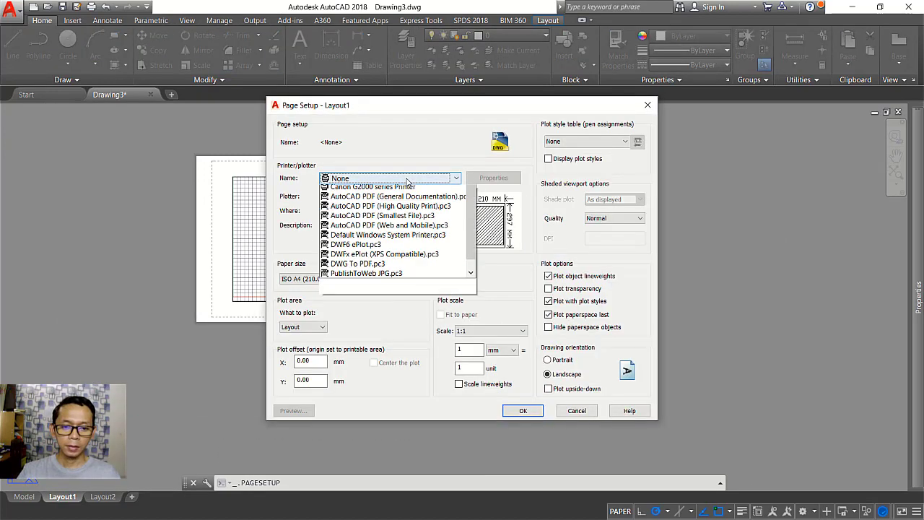
{"action": "left_click", "coordinate": [407, 262]}
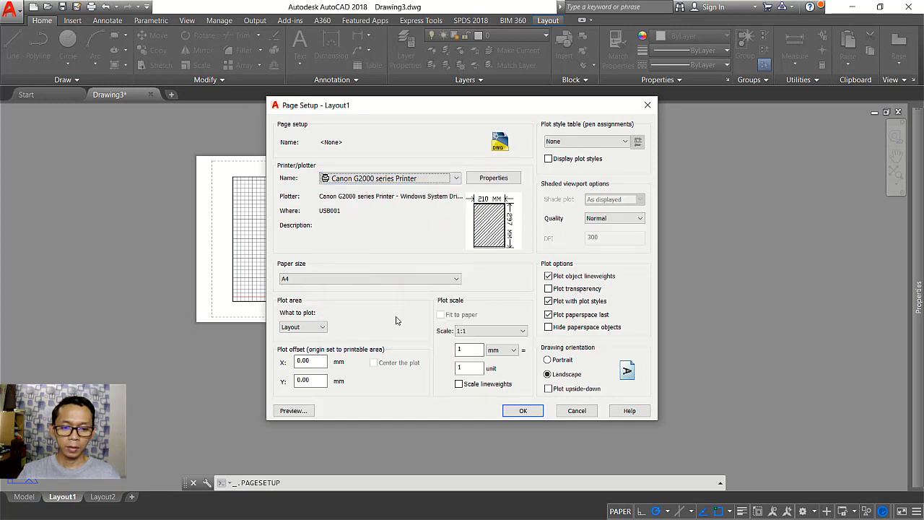
Set the plot area to a window spanning opposite corners of the 210 by 297 rectangle
{"action": "left_click", "coordinate": [302, 327]}
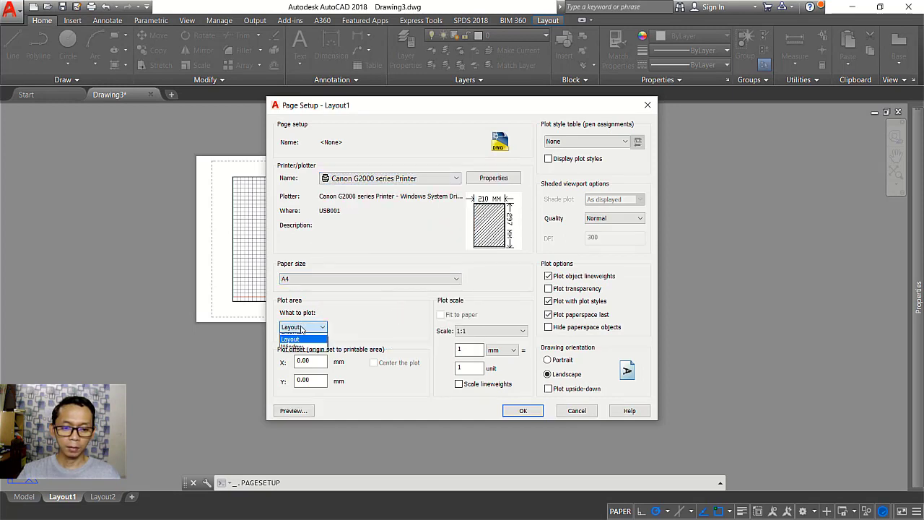
{"action": "left_click", "coordinate": [297, 361]}
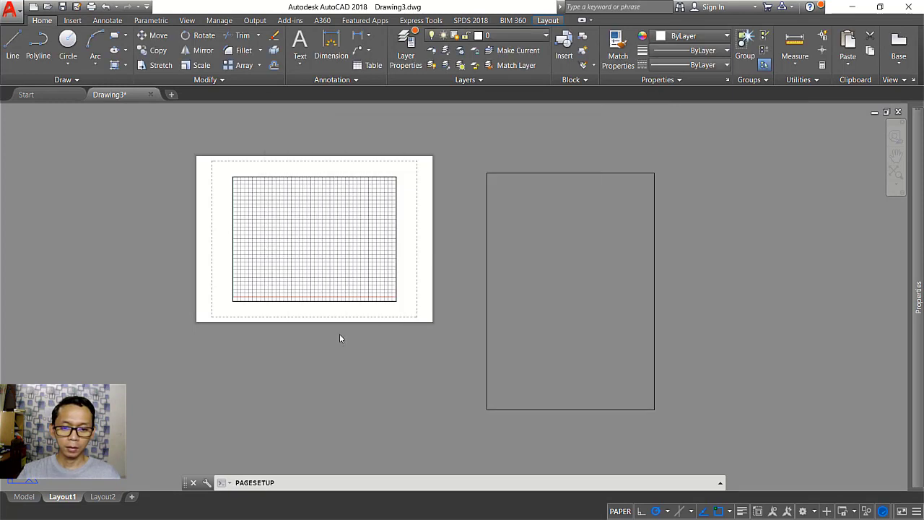
{"action": "left_click", "coordinate": [486, 174]}
{"action": "left_click", "coordinate": [654, 409]}
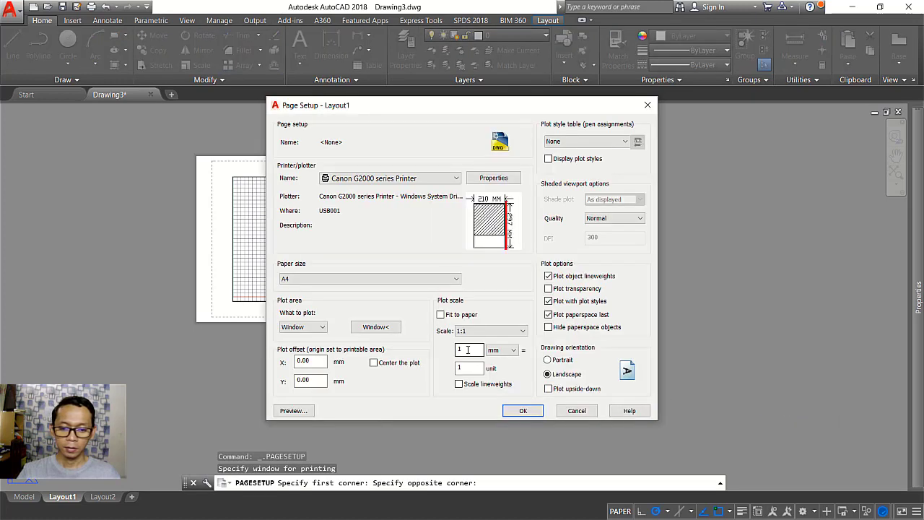
Center the plot, set the drawing orientation to Portrait, and accept the page setup
{"action": "left_click", "coordinate": [374, 364]}
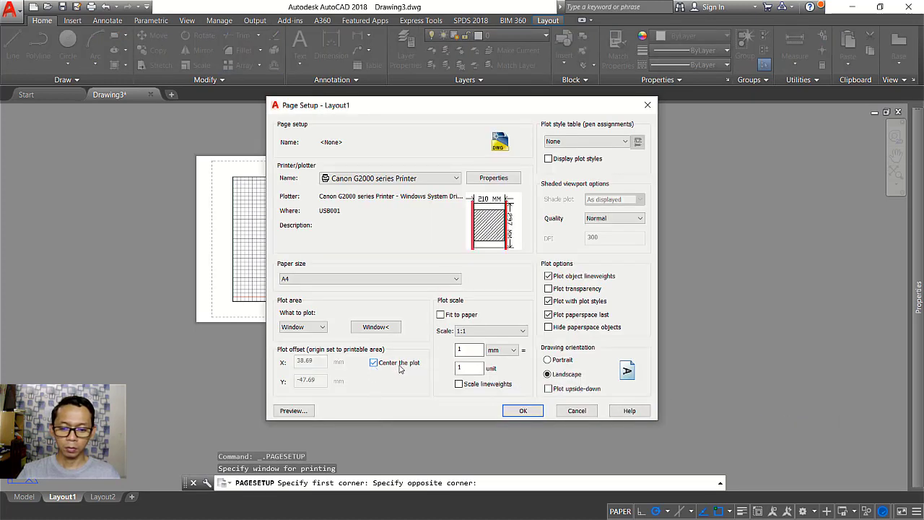
{"action": "left_click", "coordinate": [548, 360]}
{"action": "left_click", "coordinate": [535, 410]}
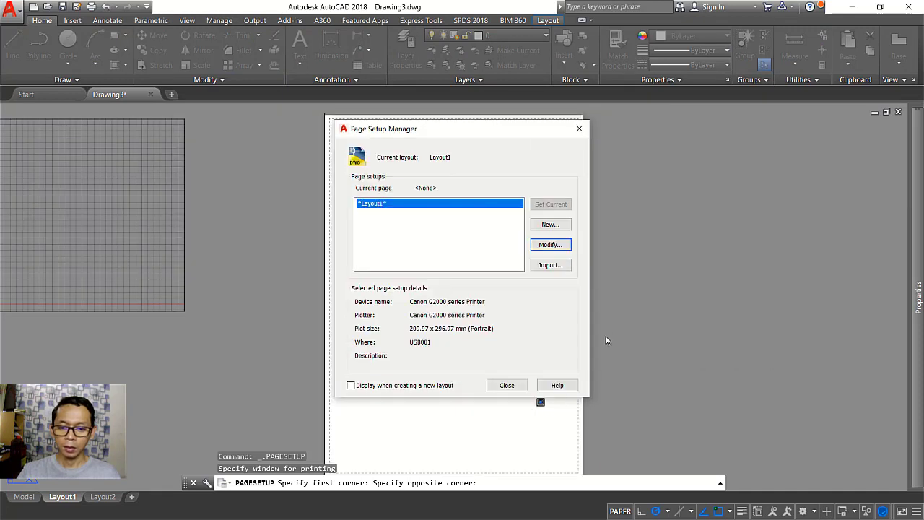
{"action": "left_click", "coordinate": [507, 385]}
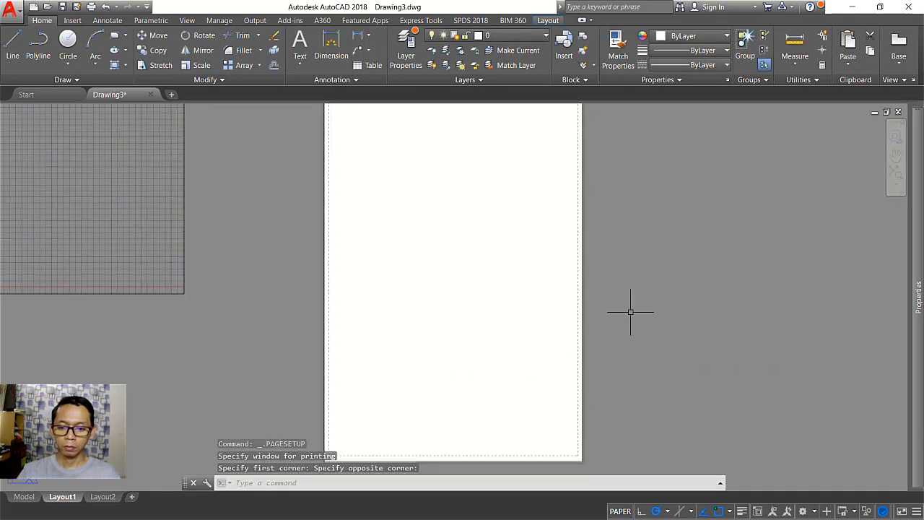
Create a roughly square viewport with MVIEW in the upper-left area of the portrait sheet, about half the sheet wide
{"action": "scroll", "coordinate": [630, 312], "scroll_direction": "down", "scroll_amount": 2}
{"action": "middle_click_drag", "start_coordinate": [629, 310], "coordinate": [600, 313]}
{"action": "scroll", "coordinate": [479, 311], "scroll_direction": "up", "scroll_amount": 2}
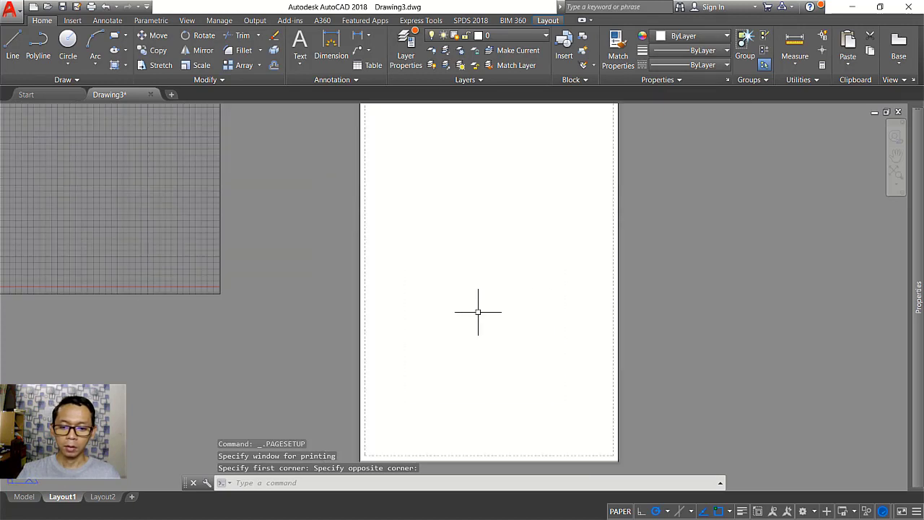
{"action": "scroll", "coordinate": [508, 299], "scroll_direction": "down", "scroll_amount": 2}
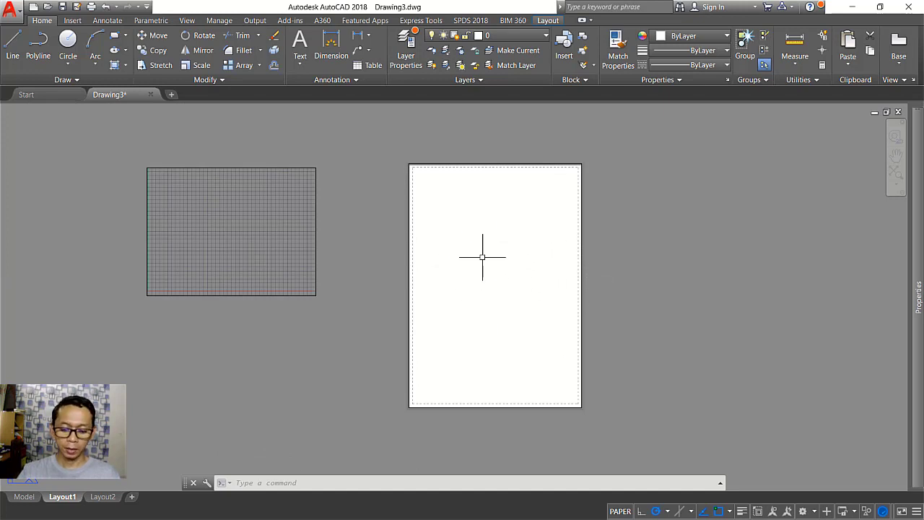
{"action": "type", "text": "MV"}
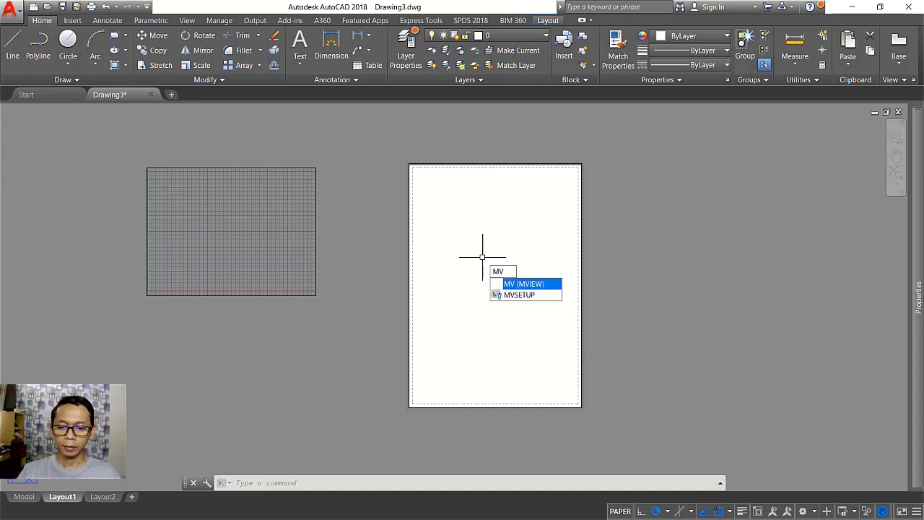
{"action": "key", "text": "Return"}
{"action": "scroll", "coordinate": [439, 244], "scroll_direction": "up", "scroll_amount": 2}
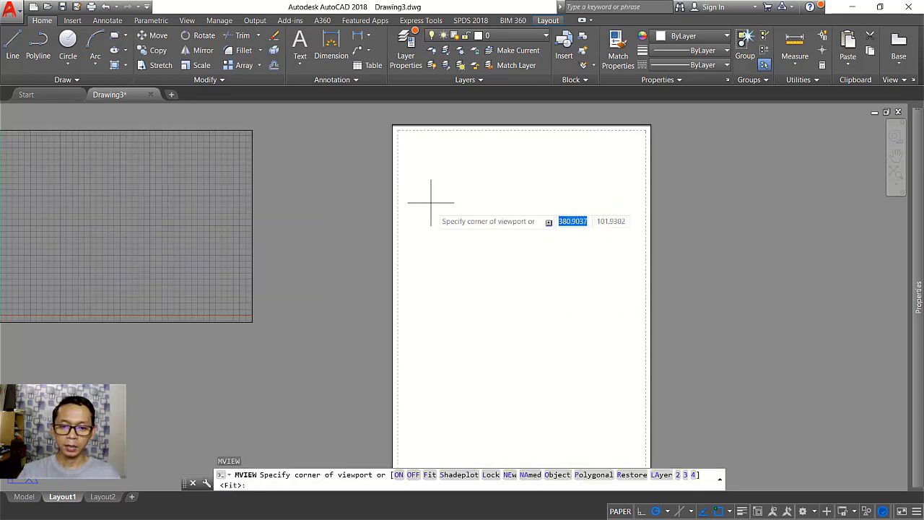
{"action": "left_click", "coordinate": [408, 143]}
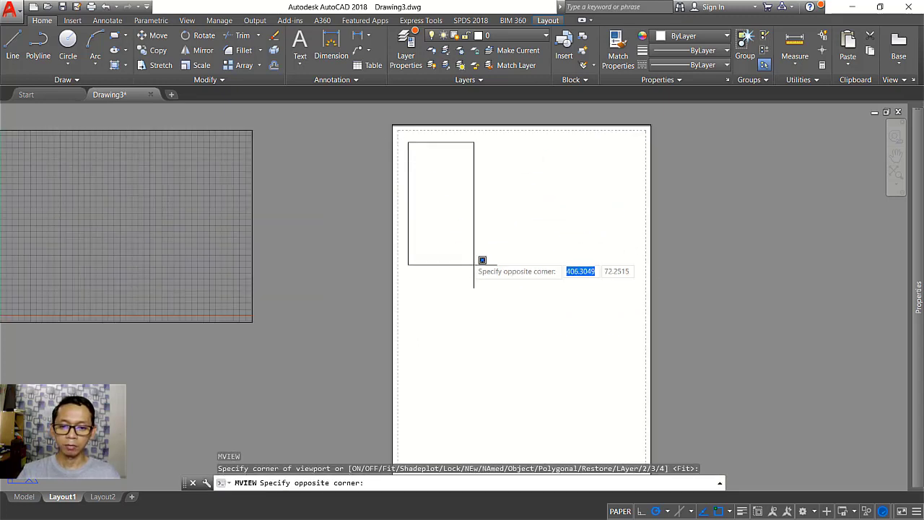
{"action": "left_click", "coordinate": [540, 278]}
Create a second viewport of similar size on the sheet, directly below the first one
{"action": "scroll", "coordinate": [545, 349], "scroll_direction": "down", "scroll_amount": 2}
{"action": "middle_click_drag", "start_coordinate": [546, 348], "coordinate": [521, 309]}
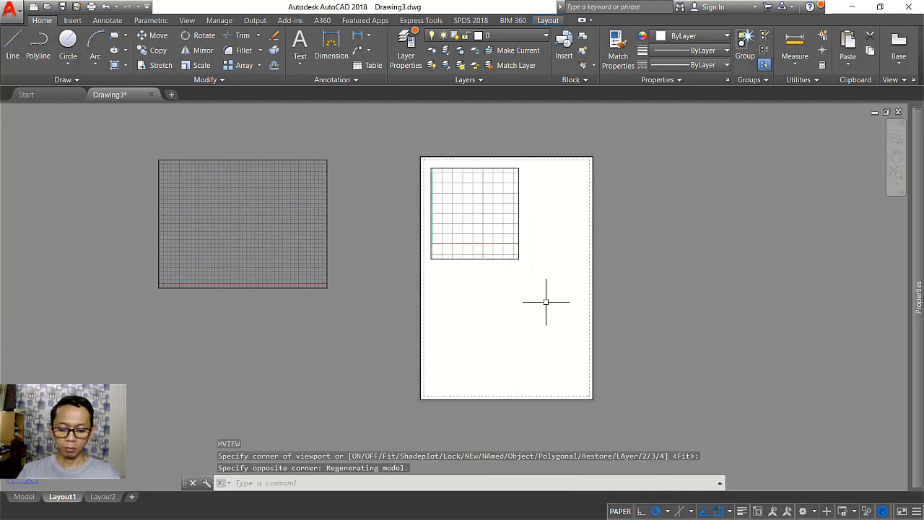
{"action": "type", "text": "view"}
{"action": "key", "text": "Return"}
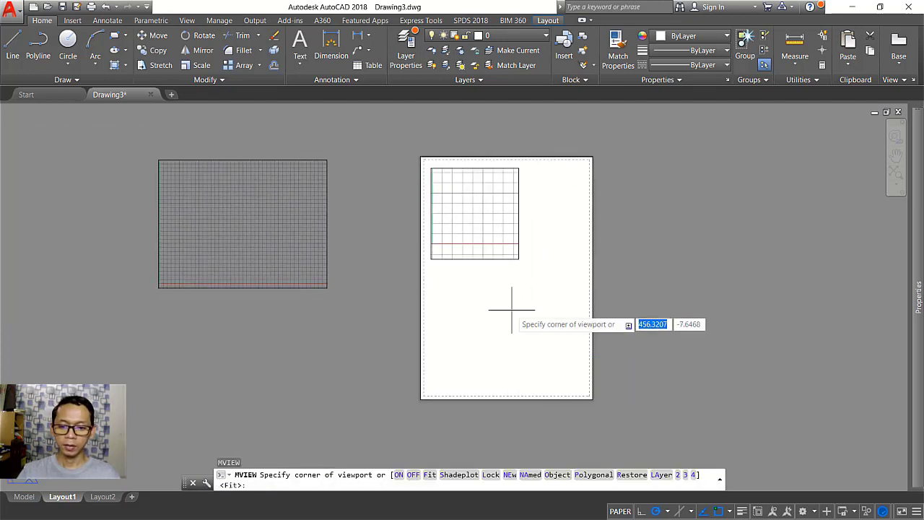
{"action": "left_click", "coordinate": [432, 279]}
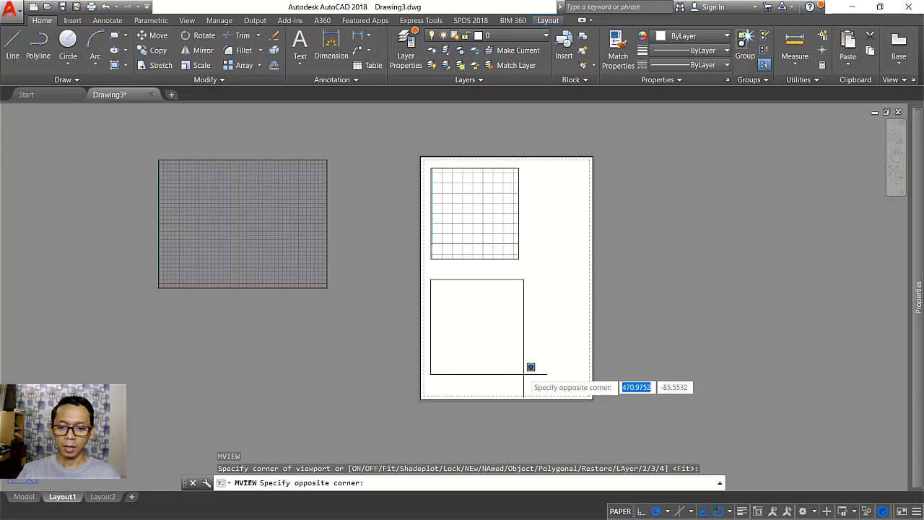
{"action": "left_click", "coordinate": [521, 372]}
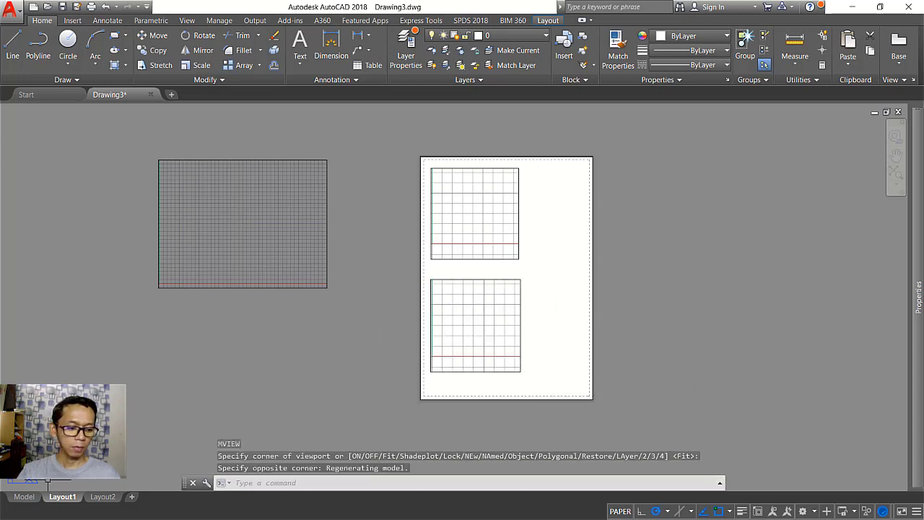
Switch to model space and draw a 50 by 50 square using the rectangle's Dimensions option
{"action": "left_click", "coordinate": [24, 497]}
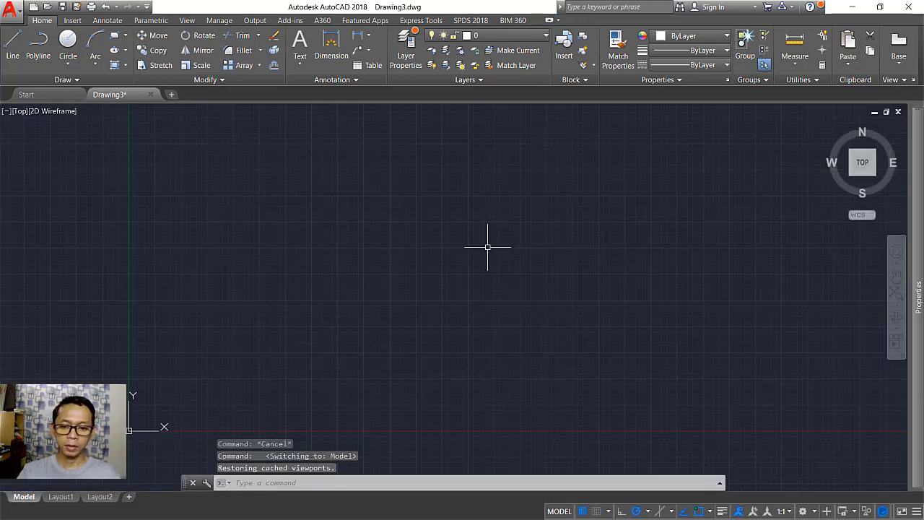
{"action": "middle_click_drag", "start_coordinate": [489, 243], "coordinate": [466, 246]}
{"action": "type", "text": "rec"}
{"action": "key", "text": "Return"}
{"action": "left_click", "coordinate": [415, 225]}
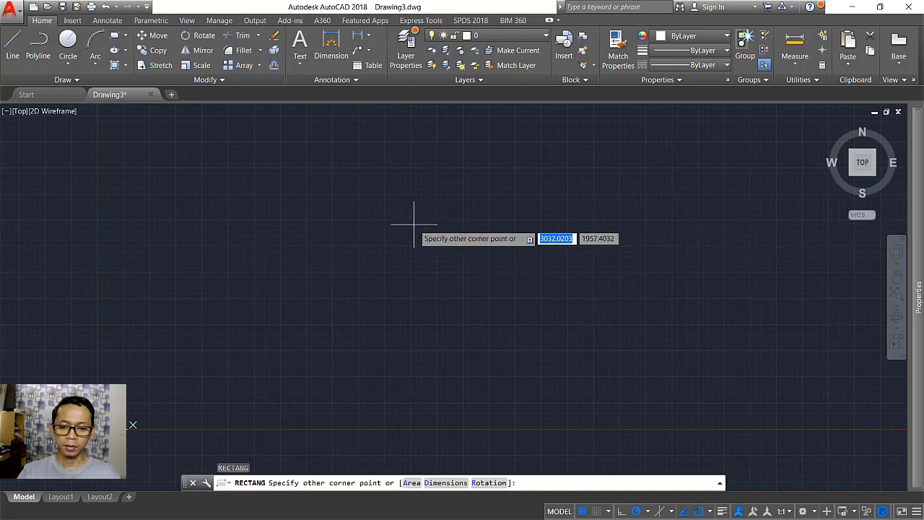
{"action": "type", "text": "d"}
{"action": "key", "text": "Return"}
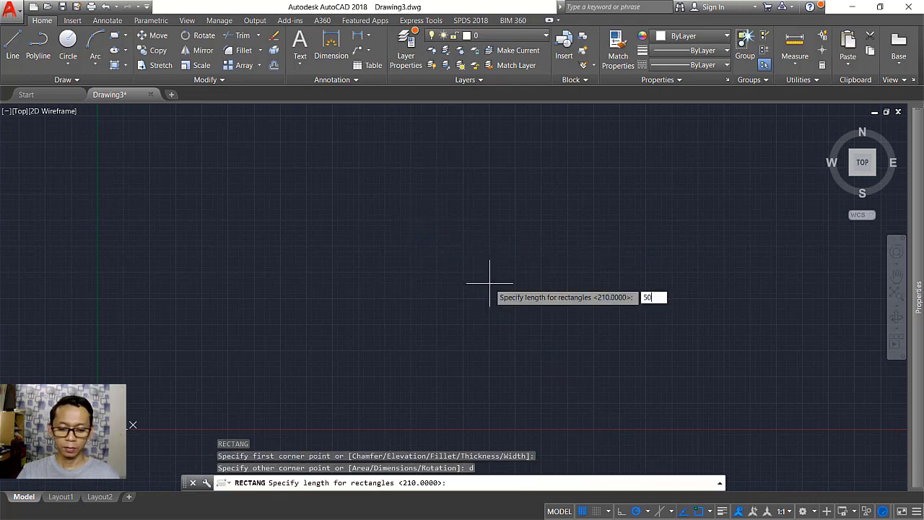
{"action": "key", "text": "Return"}
{"action": "type", "text": "50"}
{"action": "key", "text": "Return"}
{"action": "left_click", "coordinate": [483, 293]}
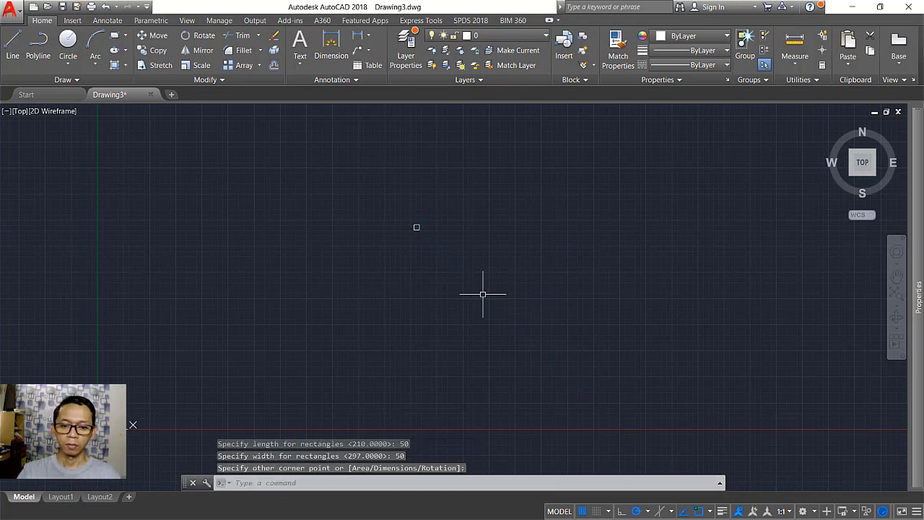
Draw a circle with a radius of 20 a short distance to the right of the square
{"action": "scroll", "coordinate": [406, 204], "scroll_direction": "up", "scroll_amount": 2}
{"action": "type", "text": "c"}
{"action": "key", "text": "Return"}
{"action": "left_click", "coordinate": [491, 255]}
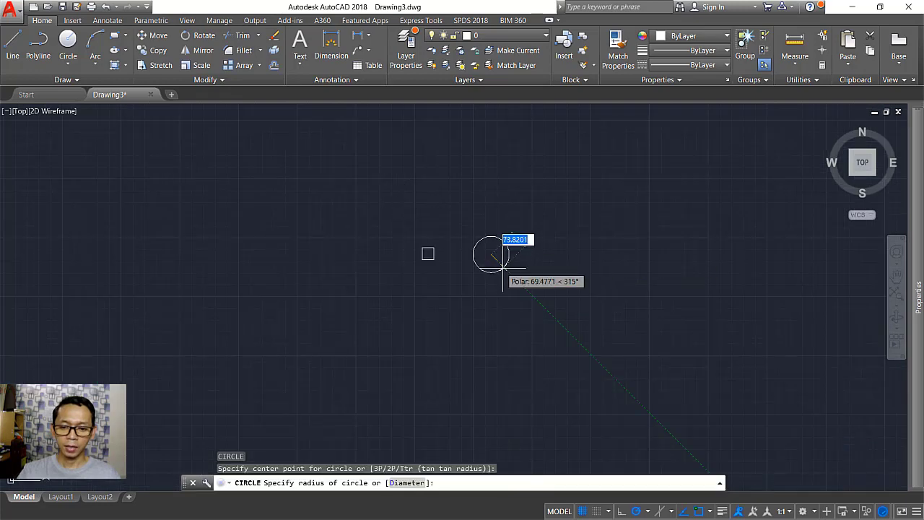
{"action": "type", "text": "2"}
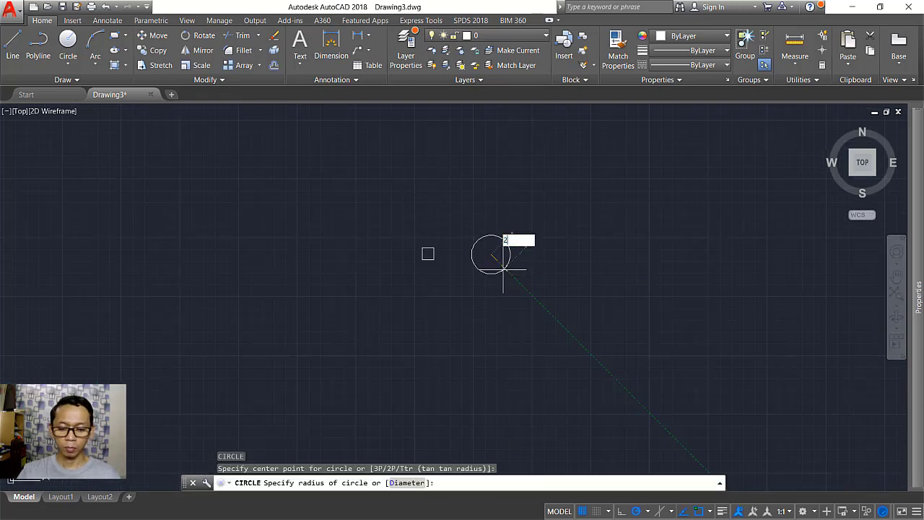
{"action": "type", "text": "0"}
{"action": "key", "text": "Return"}
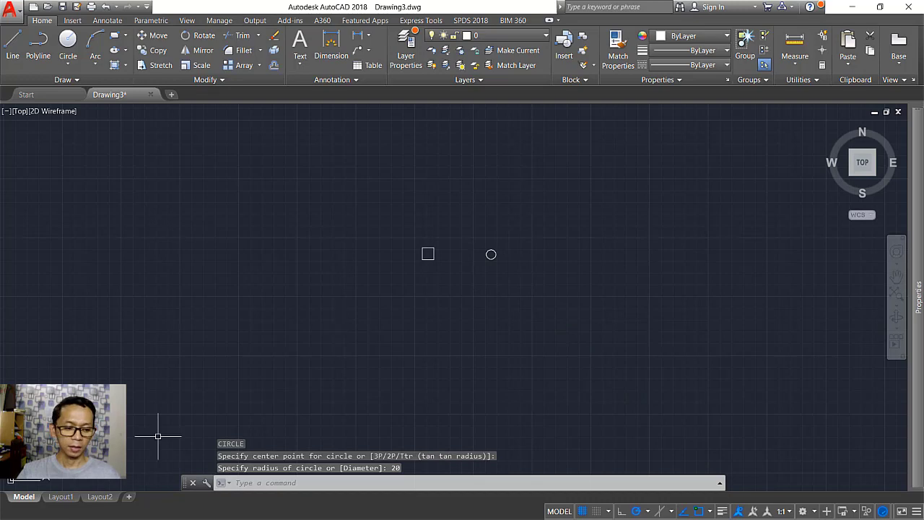
In Layout1, frame the square in the lower viewport, turn off that viewport's grid and return to paper space
{"action": "left_click", "coordinate": [63, 497]}
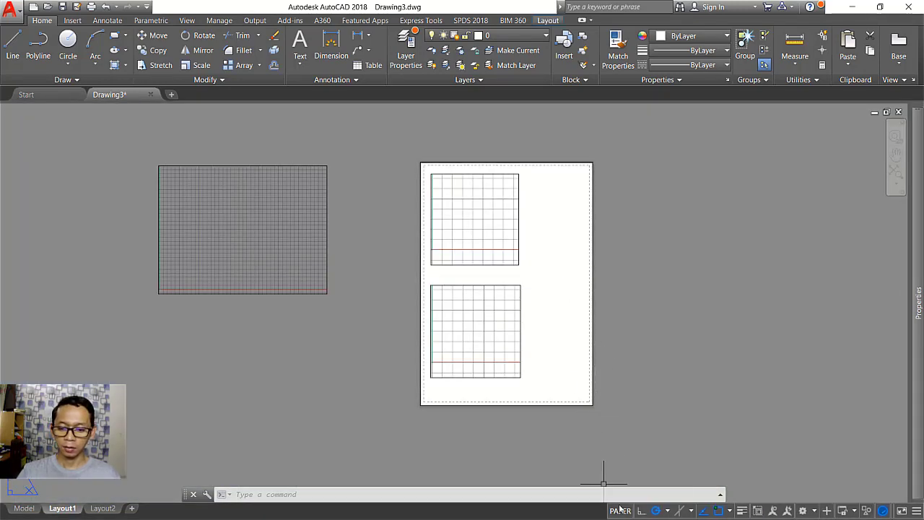
{"action": "scroll", "coordinate": [479, 302], "scroll_direction": "up", "scroll_amount": 2}
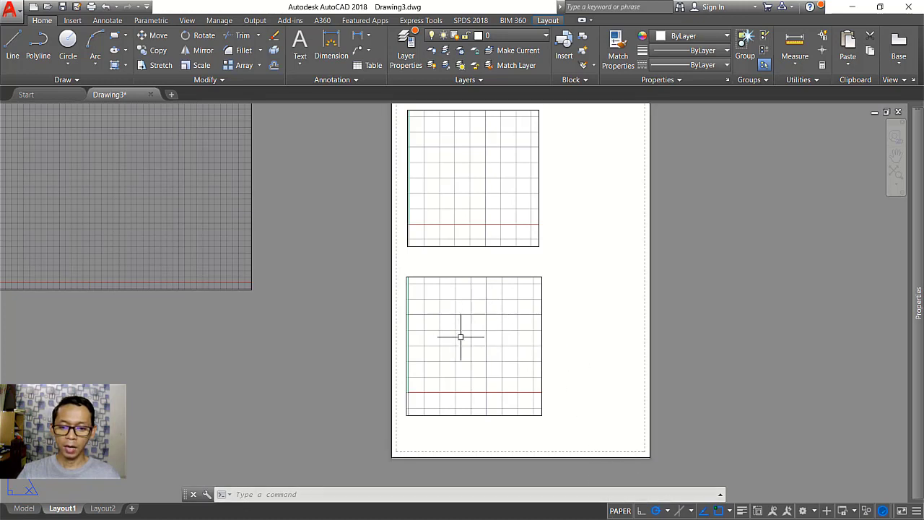
{"action": "double_click", "coordinate": [487, 317]}
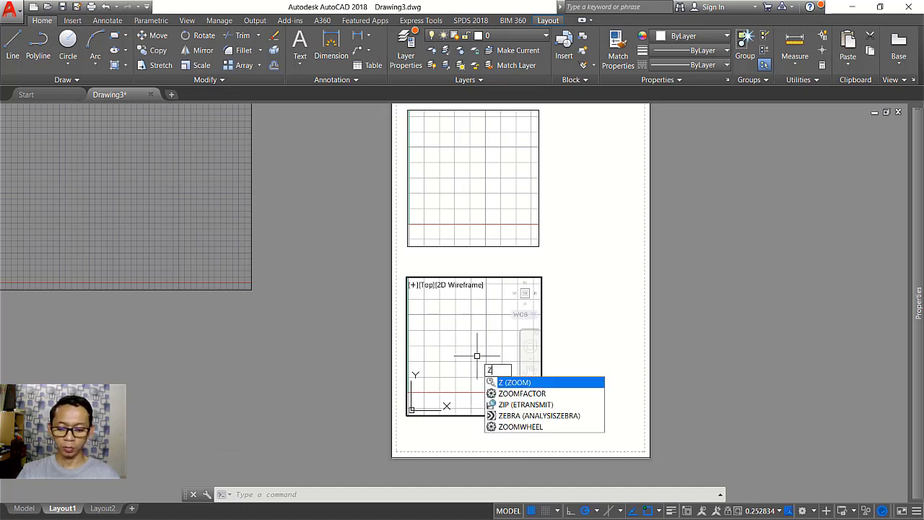
{"action": "key", "text": "Return"}
{"action": "type", "text": "e"}
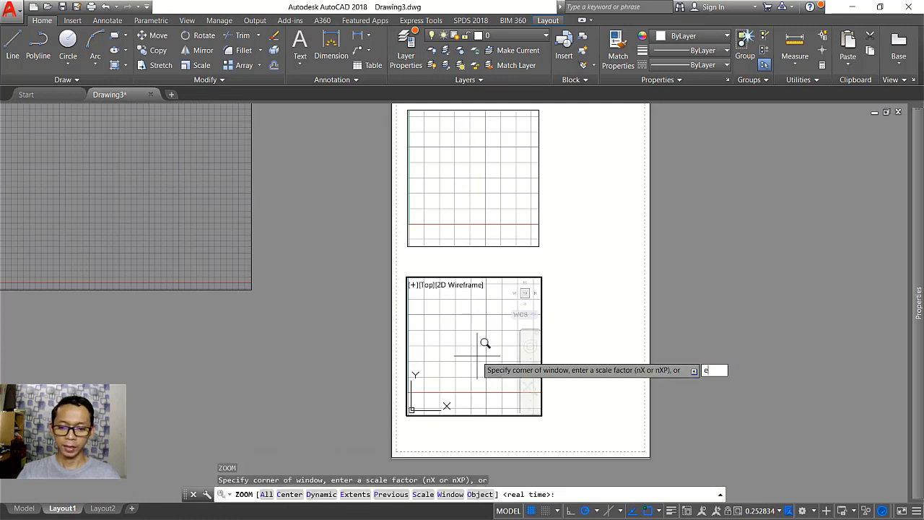
{"action": "key", "text": "Return"}
{"action": "middle_click_drag", "start_coordinate": [438, 349], "coordinate": [495, 359]}
{"action": "scroll", "coordinate": [464, 339], "scroll_direction": "up", "scroll_amount": 6}
{"action": "scroll", "coordinate": [482, 340], "scroll_direction": "up", "scroll_amount": 2}
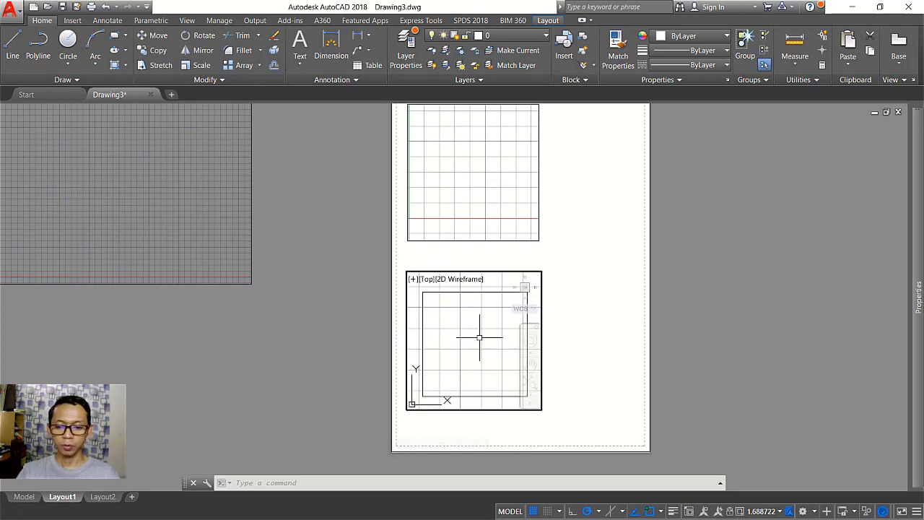
{"action": "key", "text": "F7"}
{"action": "double_click", "coordinate": [589, 283]}
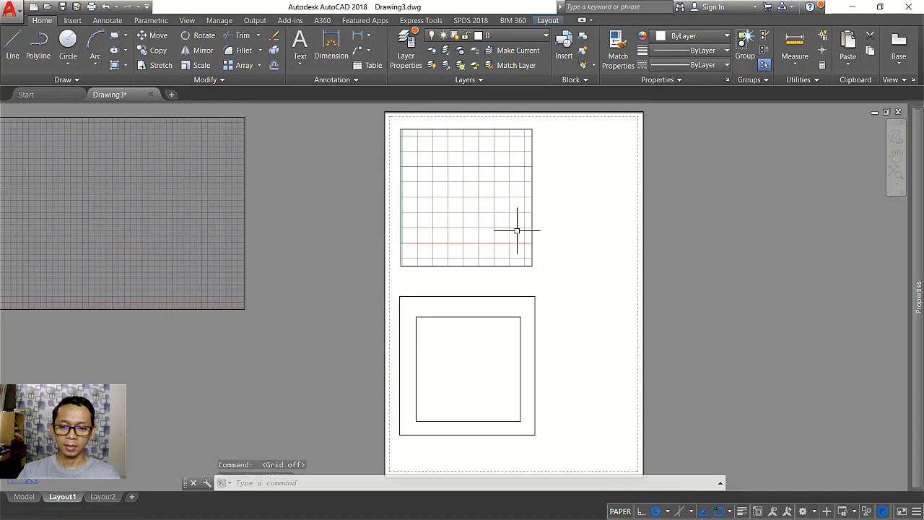
Frame the circle in the upper viewport, turn off that viewport's grid and return to paper space
{"action": "double_click", "coordinate": [462, 202]}
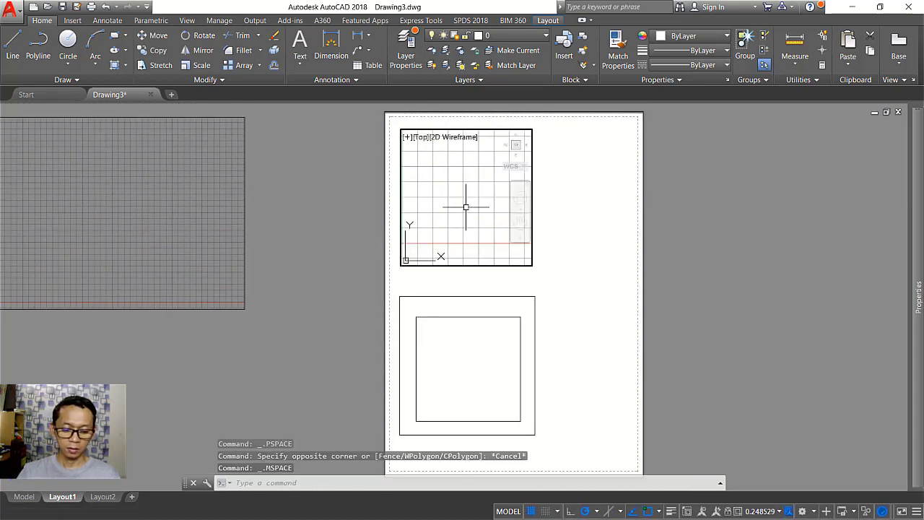
{"action": "type", "text": "z"}
{"action": "key", "text": "Return"}
{"action": "type", "text": "e"}
{"action": "key", "text": "Return"}
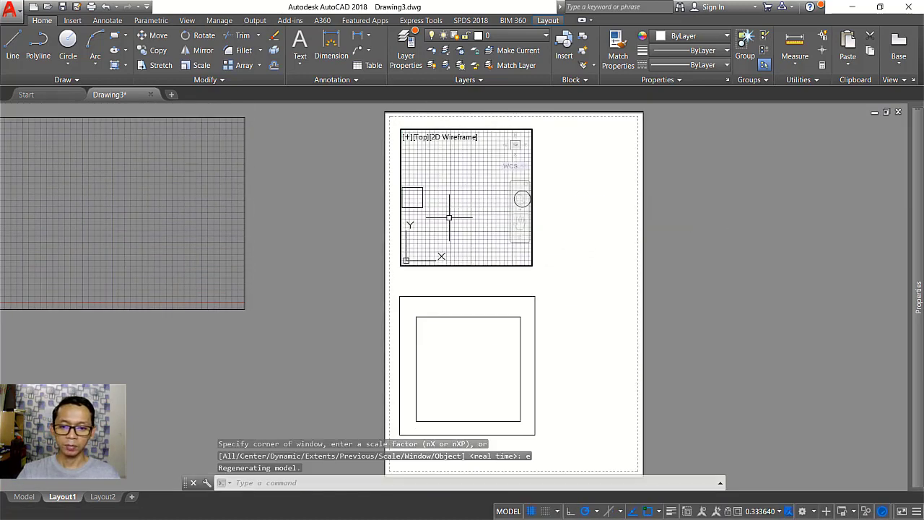
{"action": "middle_click_drag", "start_coordinate": [449, 218], "coordinate": [420, 218]}
{"action": "middle_click_drag", "start_coordinate": [494, 206], "coordinate": [473, 227]}
{"action": "scroll", "coordinate": [434, 209], "scroll_direction": "up", "scroll_amount": 5}
{"action": "scroll", "coordinate": [480, 231], "scroll_direction": "up", "scroll_amount": 2}
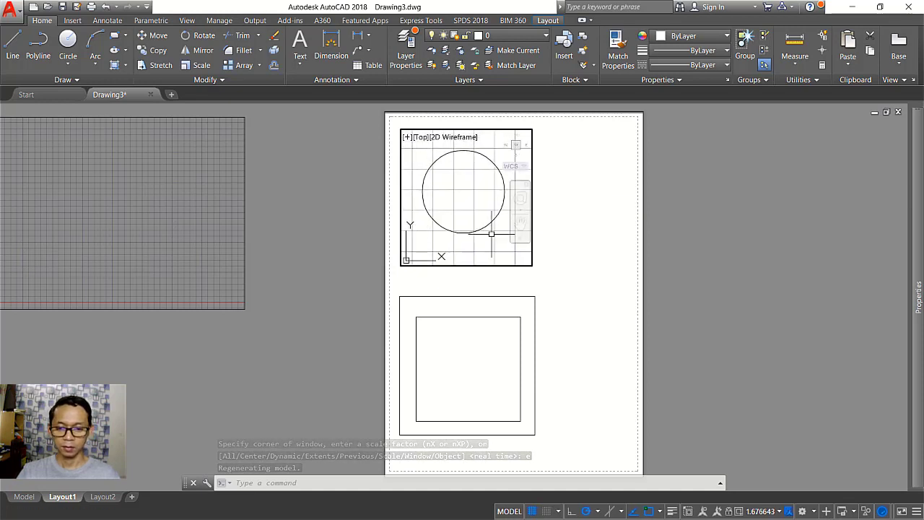
{"action": "key", "text": "F7"}
{"action": "double_click", "coordinate": [595, 251]}
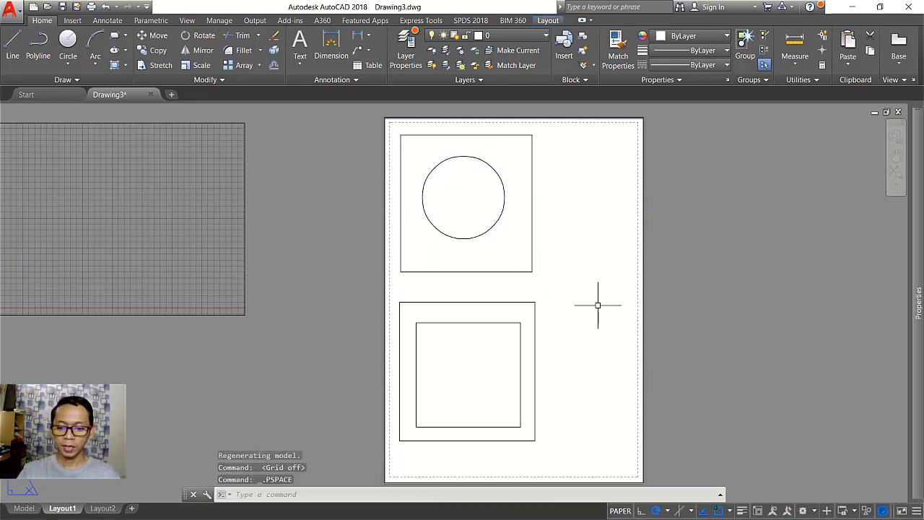
Activate model space inside the upper viewport from the layout and switch back to paper space
{"action": "scroll", "coordinate": [598, 306], "scroll_direction": "down", "scroll_amount": 3}
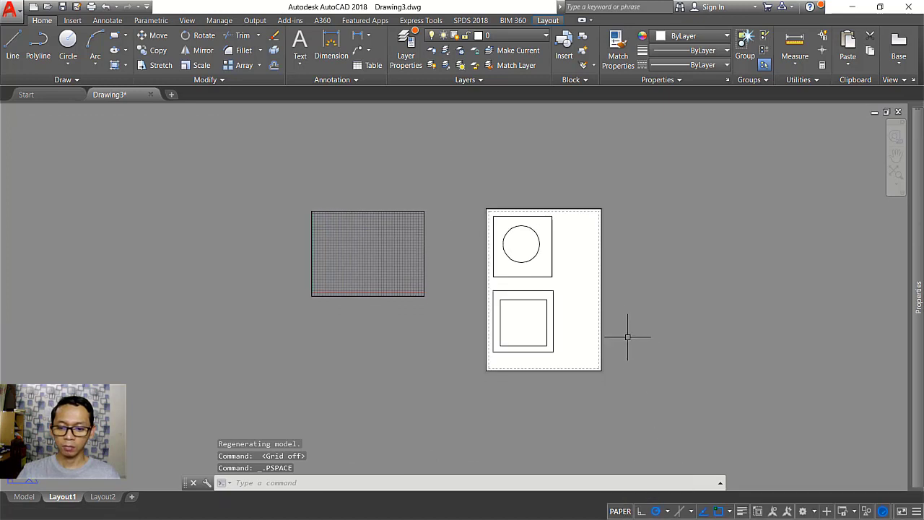
{"action": "scroll", "coordinate": [624, 333], "scroll_direction": "up", "scroll_amount": 2}
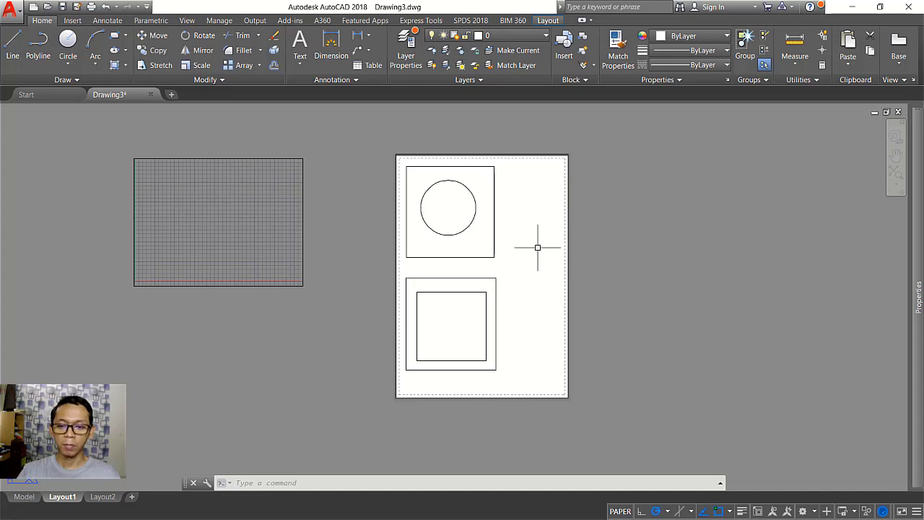
{"action": "left_click", "coordinate": [621, 511]}
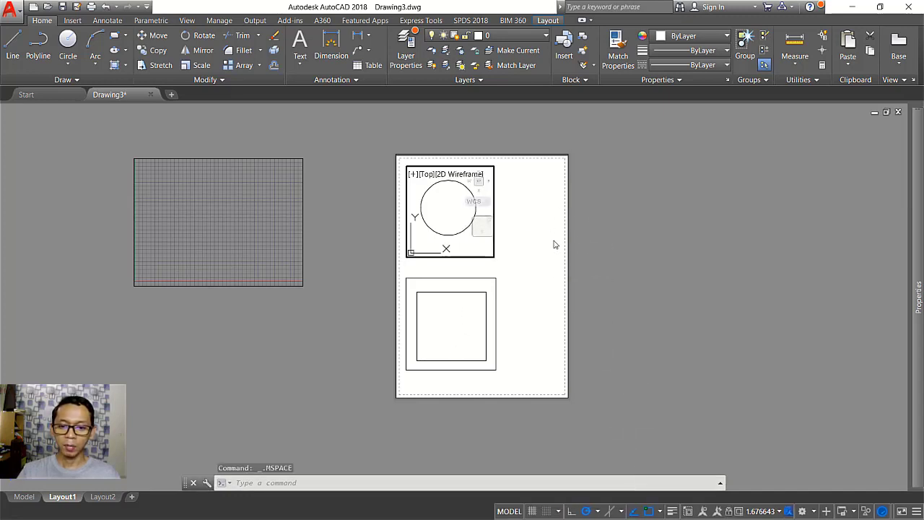
{"action": "double_click", "coordinate": [582, 268]}
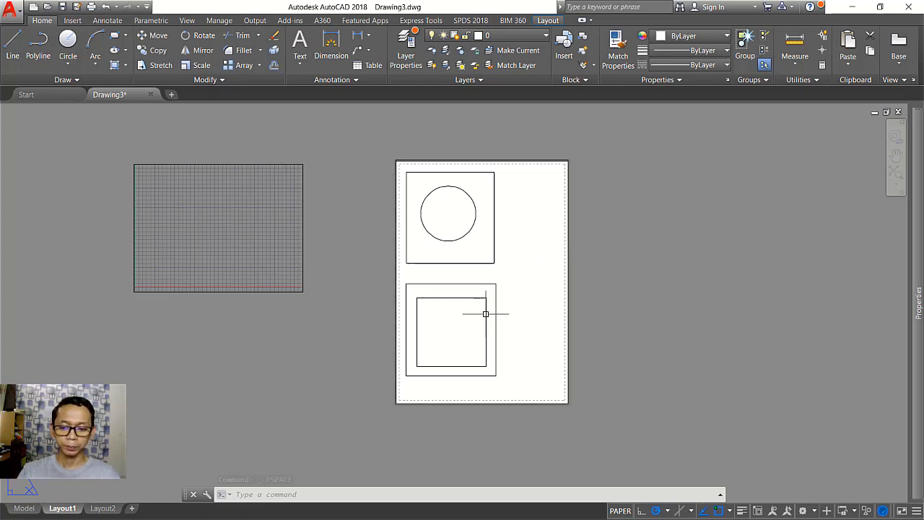
Switch from the layout to the Model drawing space and turn off its grid display
{"action": "left_click", "coordinate": [24, 508]}
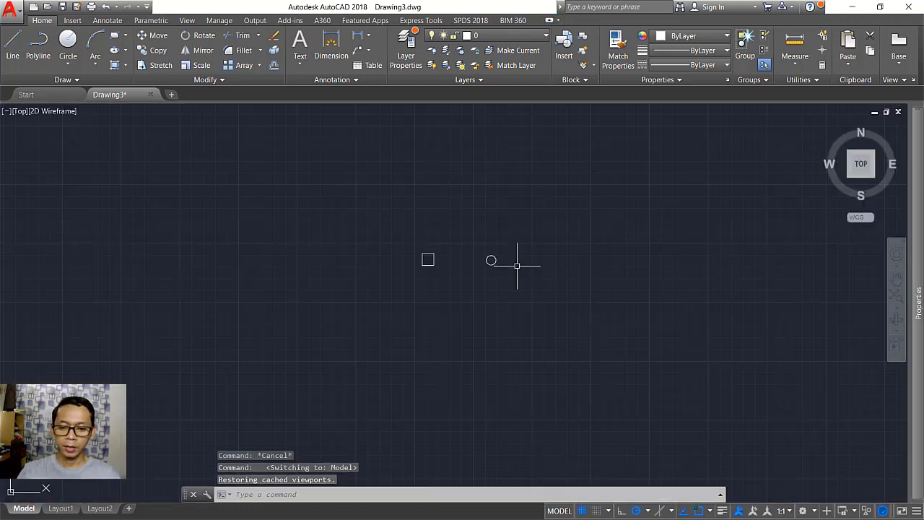
{"action": "scroll", "coordinate": [516, 259], "scroll_direction": "up", "scroll_amount": 2}
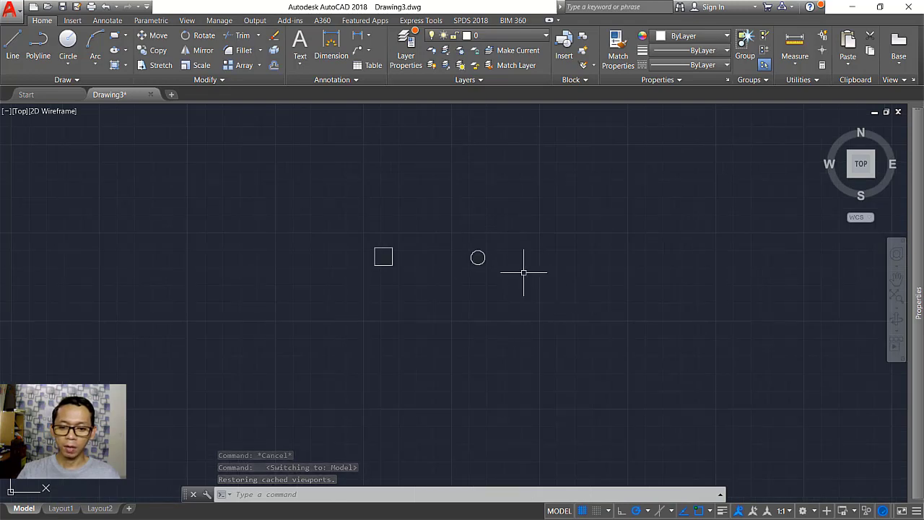
{"action": "left_click", "coordinate": [582, 511]}
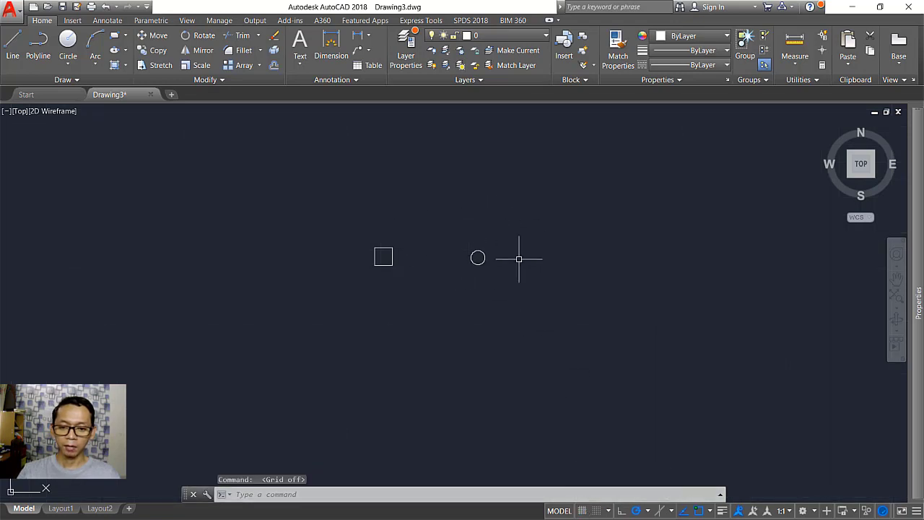
Open the drawing window color settings in Options and set the 2D model space grid minor lines to Yellow
{"action": "type", "text": "op"}
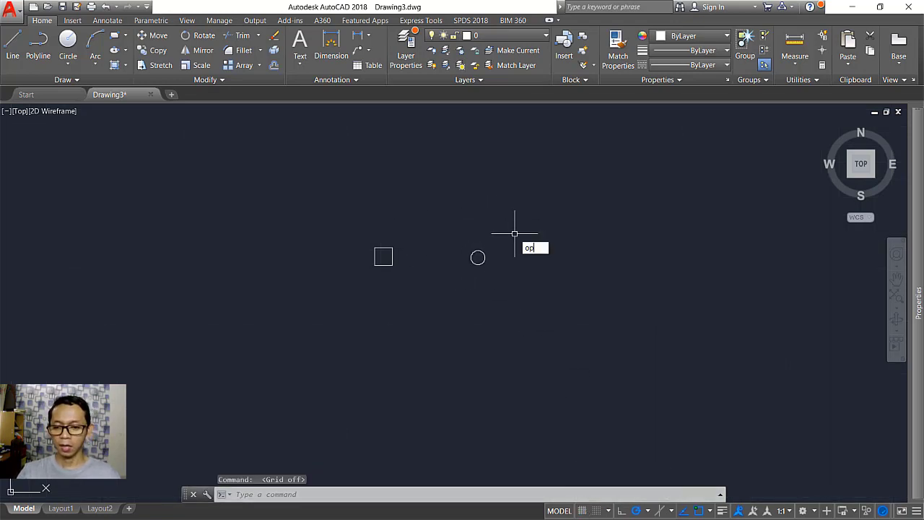
{"action": "key", "text": "Return"}
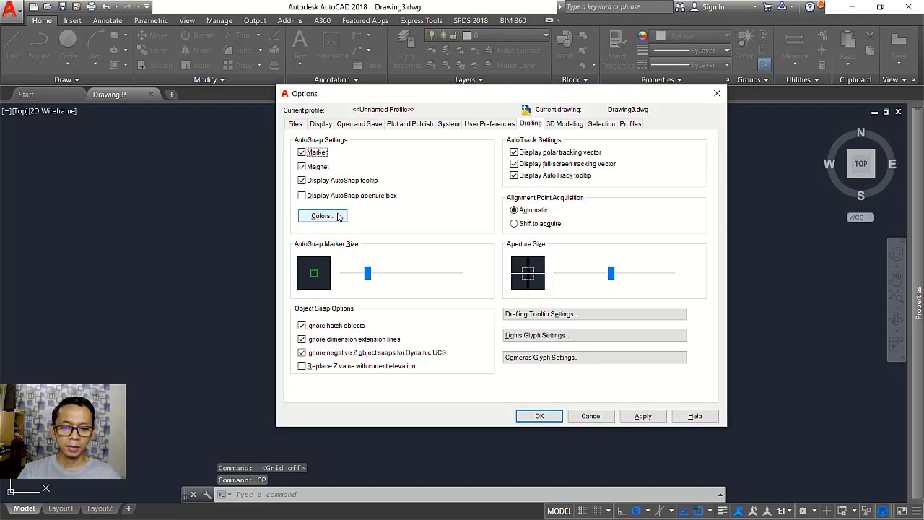
{"action": "left_click", "coordinate": [327, 216]}
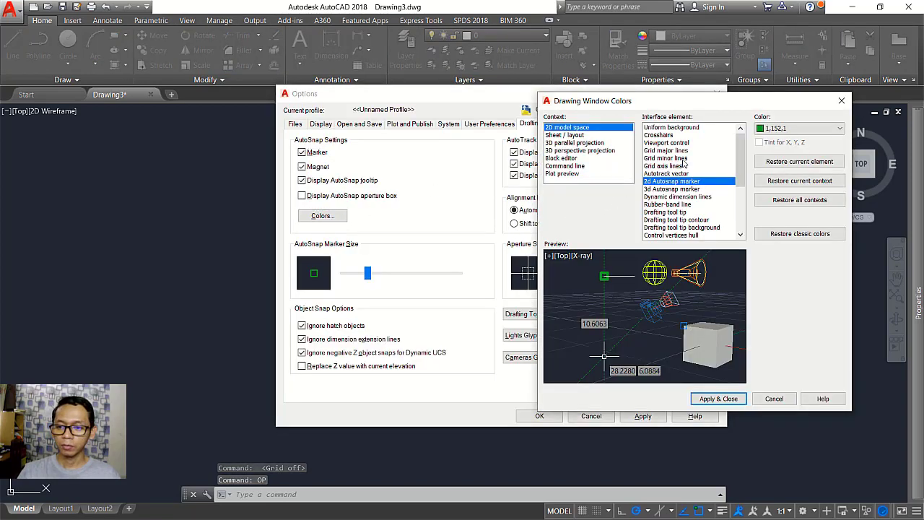
{"action": "left_click", "coordinate": [679, 158]}
{"action": "left_click", "coordinate": [791, 128]}
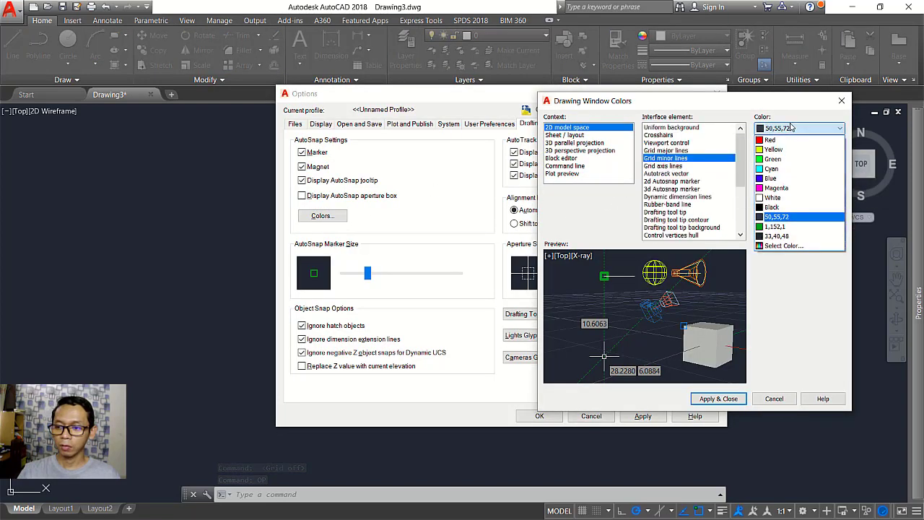
{"action": "left_click", "coordinate": [787, 150]}
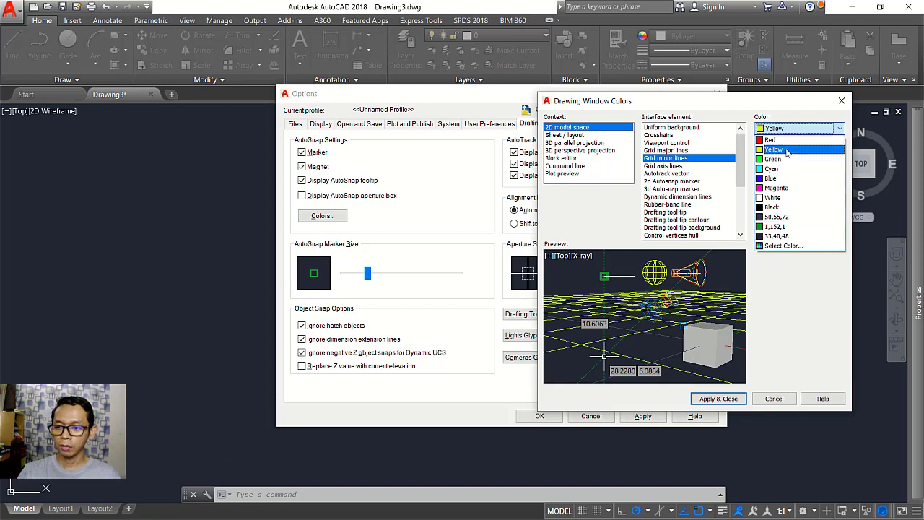
Set the grid major lines to Red and the grid minor lines to Blue, and apply the color settings
{"action": "left_click", "coordinate": [665, 150]}
{"action": "left_click", "coordinate": [791, 129]}
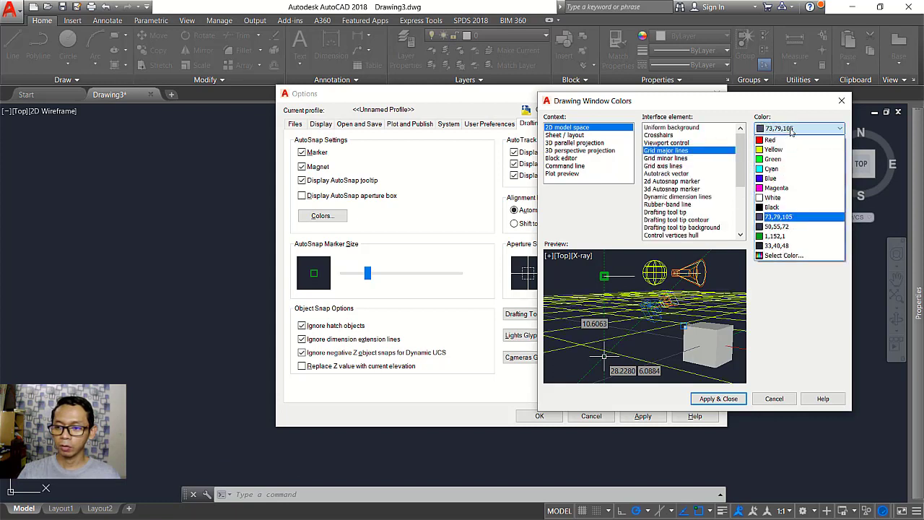
{"action": "left_click", "coordinate": [776, 148]}
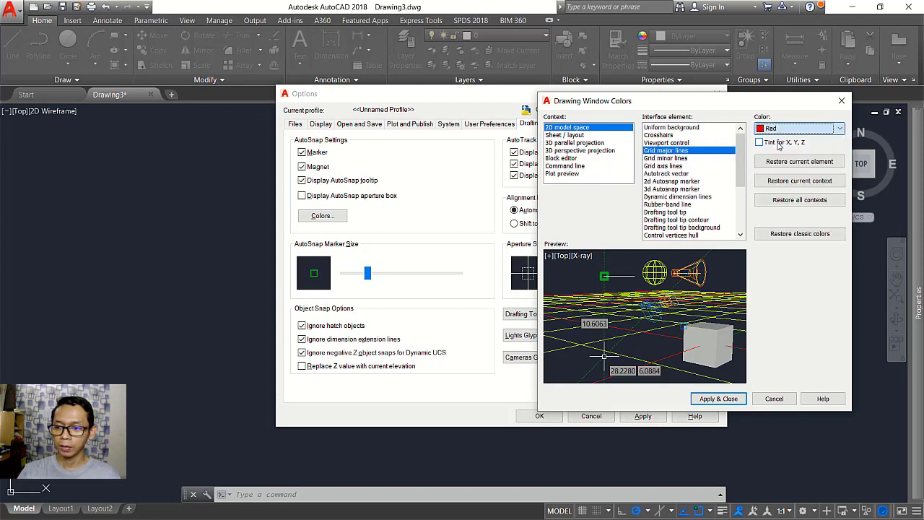
{"action": "left_click", "coordinate": [689, 158]}
{"action": "left_click", "coordinate": [795, 129]}
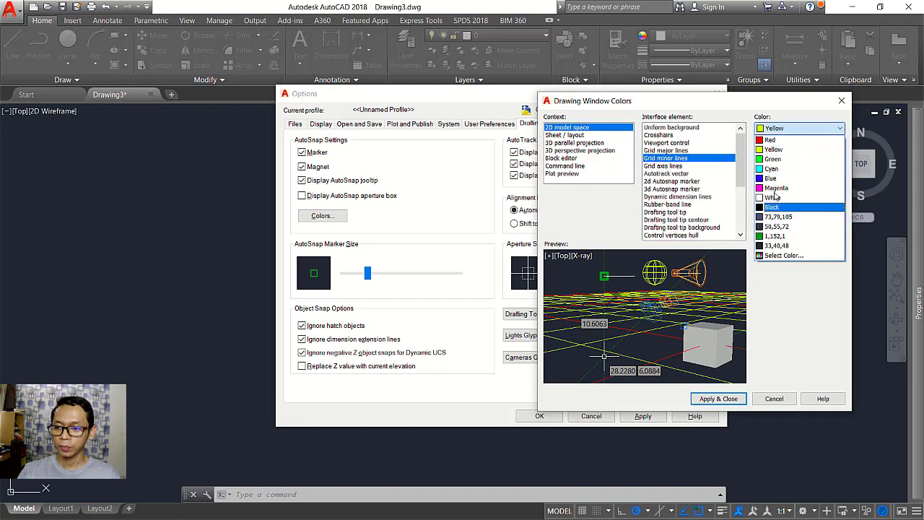
{"action": "left_click", "coordinate": [777, 180]}
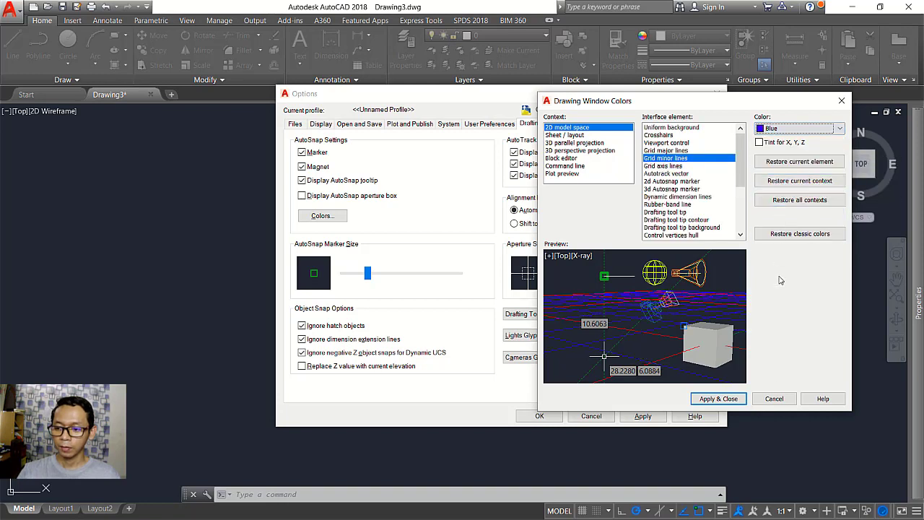
{"action": "left_click", "coordinate": [719, 399]}
{"action": "left_click", "coordinate": [539, 416]}
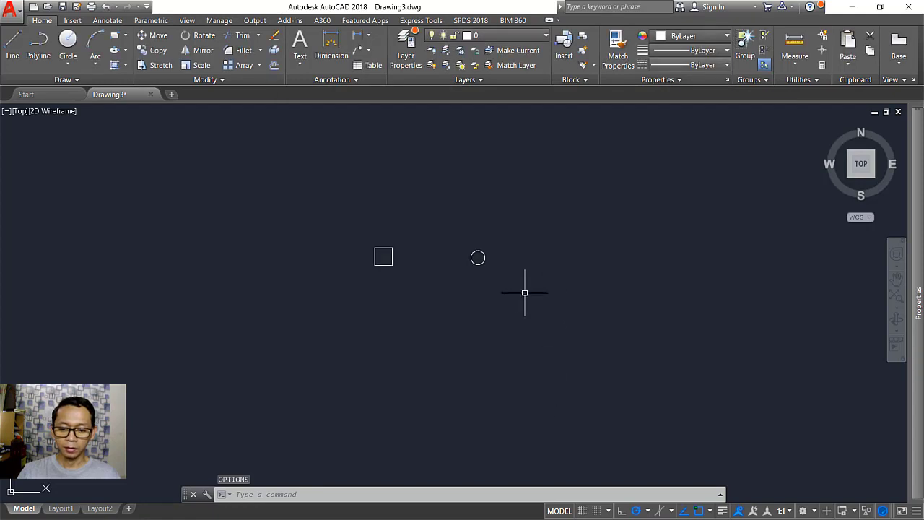
Turn the grid display back on in model space
{"action": "left_click", "coordinate": [583, 511]}
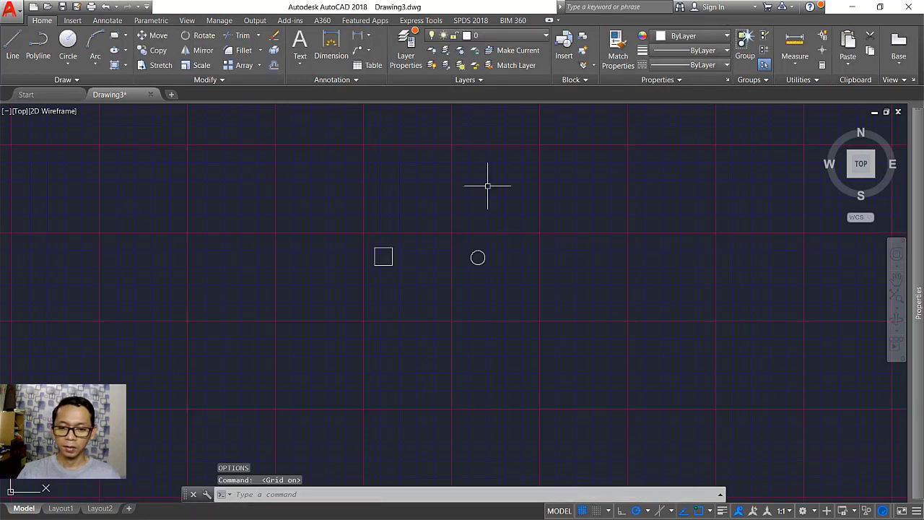
{"action": "scroll", "coordinate": [476, 184], "scroll_direction": "up", "scroll_amount": 3}
{"action": "scroll", "coordinate": [466, 188], "scroll_direction": "up", "scroll_amount": 2}
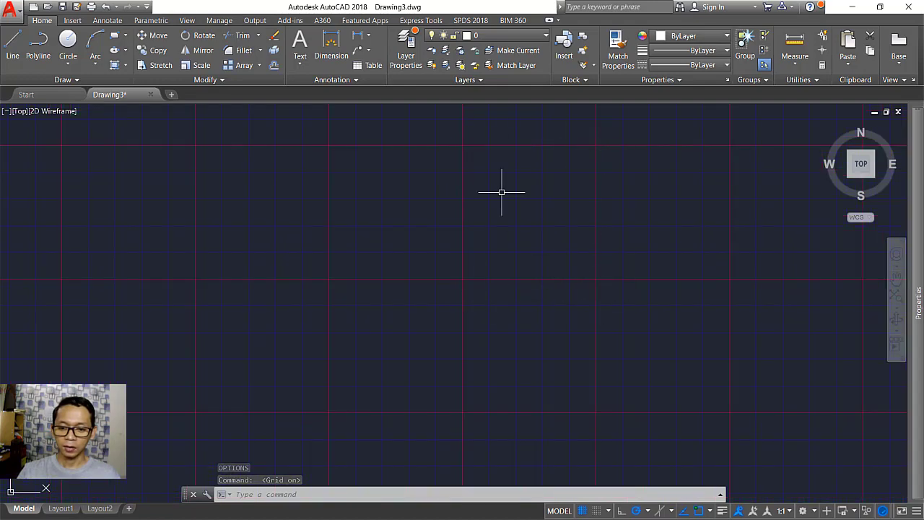
Turn on snap mode and set its type to Grid Snap
{"action": "left_click", "coordinate": [599, 511]}
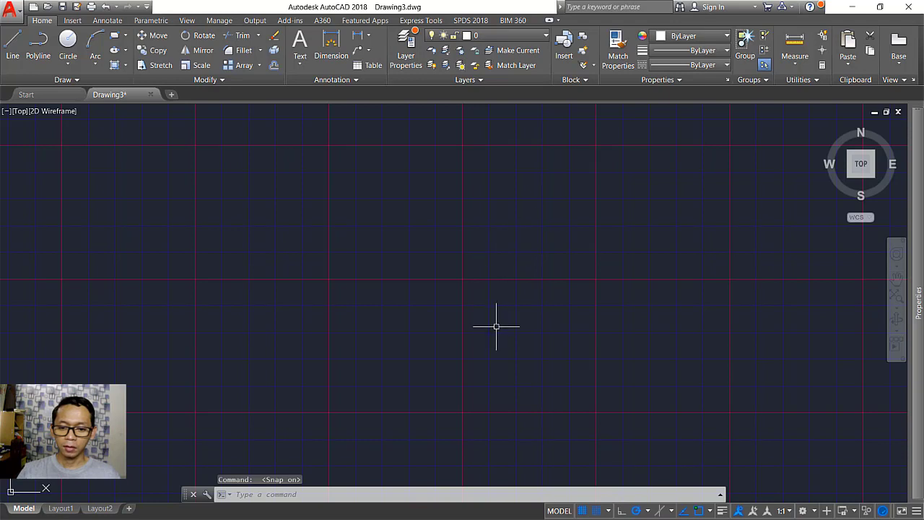
{"action": "scroll", "coordinate": [510, 330], "scroll_direction": "up", "scroll_amount": 1}
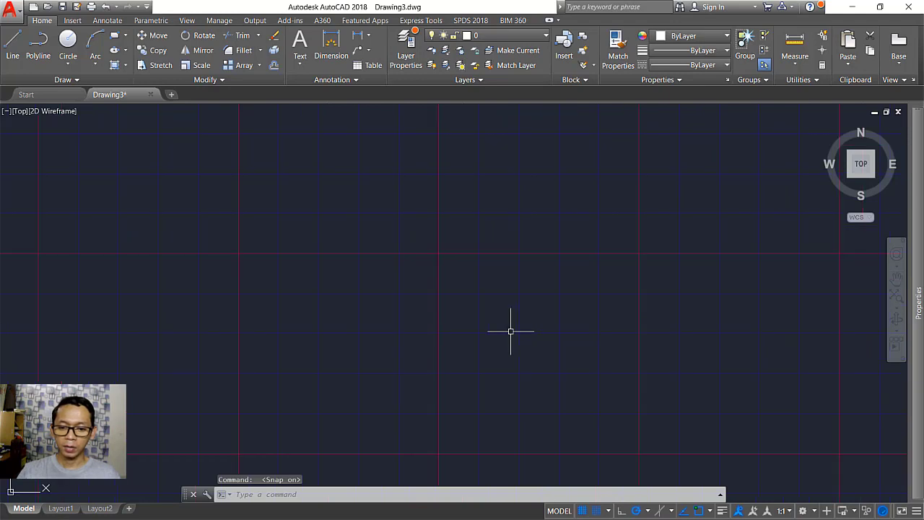
{"action": "left_click", "coordinate": [609, 511]}
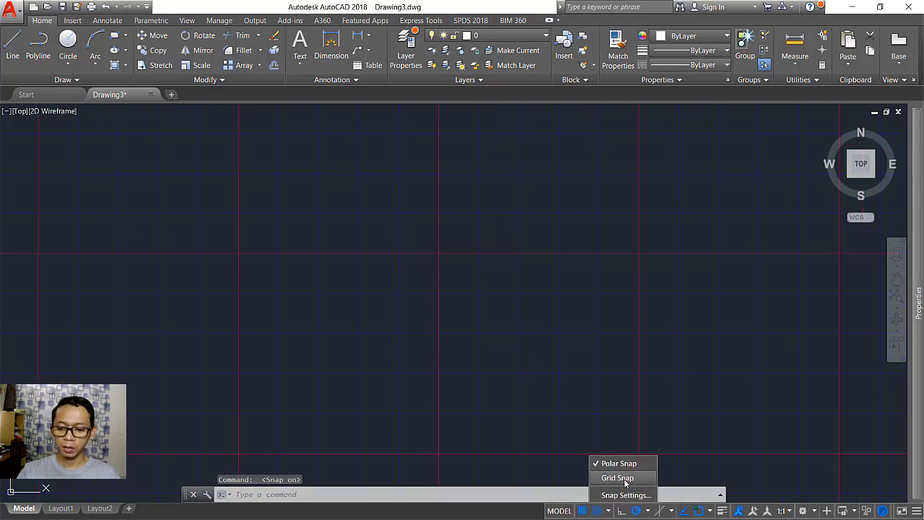
{"action": "left_click", "coordinate": [619, 478]}
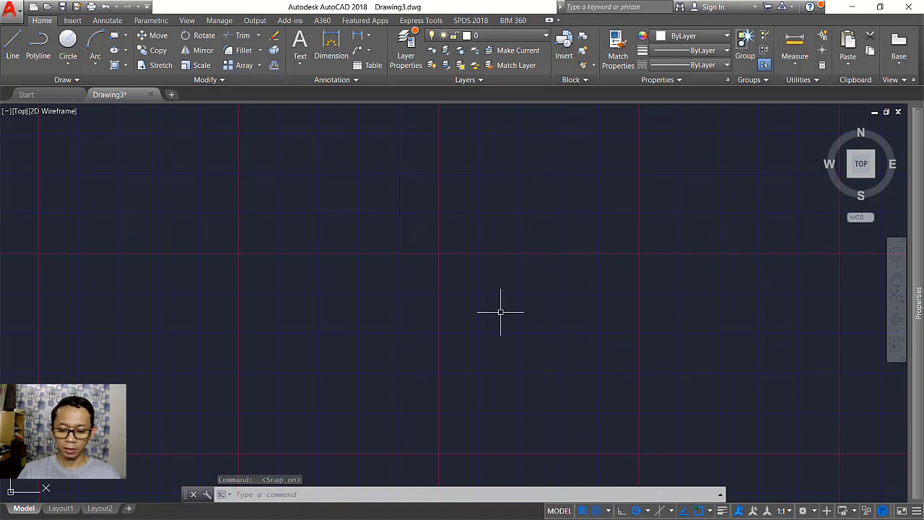
Draw a three-segment stepped line on the grid with 10-unit segments going right, down and right
{"action": "type", "text": "l"}
{"action": "key", "text": "Return"}
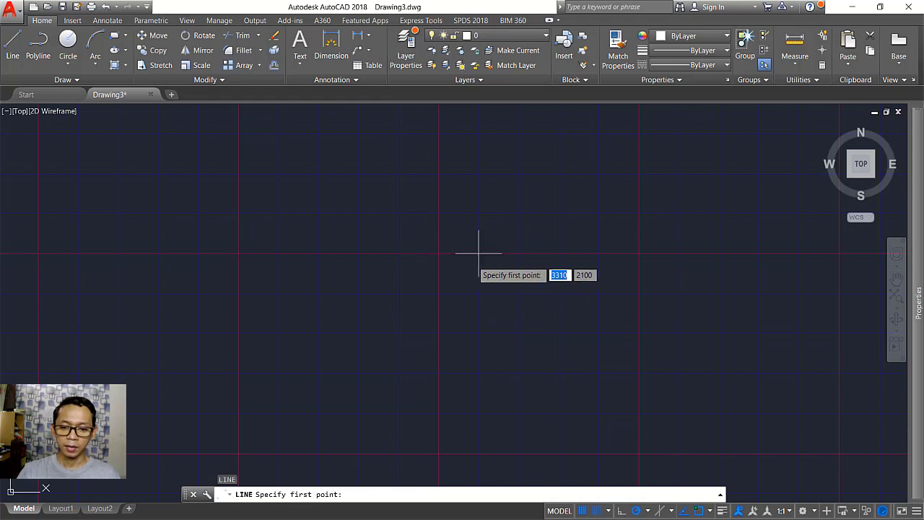
{"action": "left_click", "coordinate": [438, 253]}
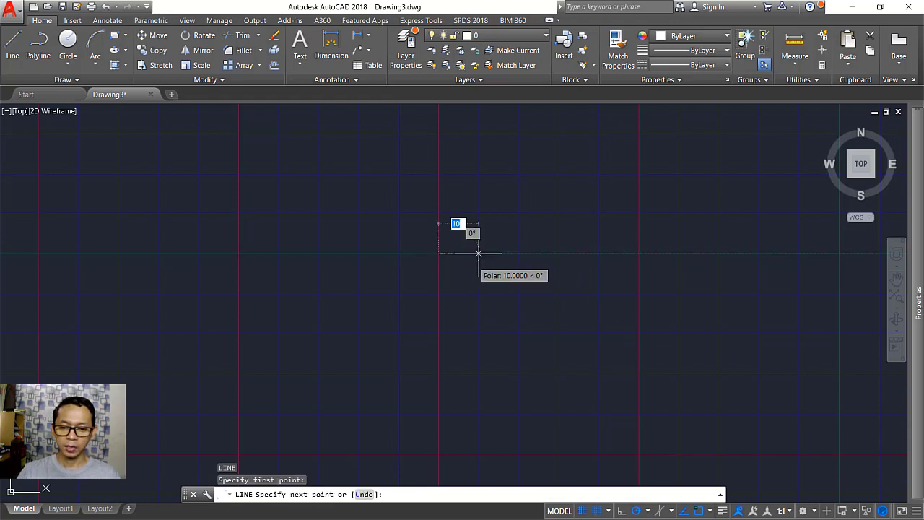
{"action": "left_click", "coordinate": [478, 253]}
{"action": "left_click", "coordinate": [478, 293]}
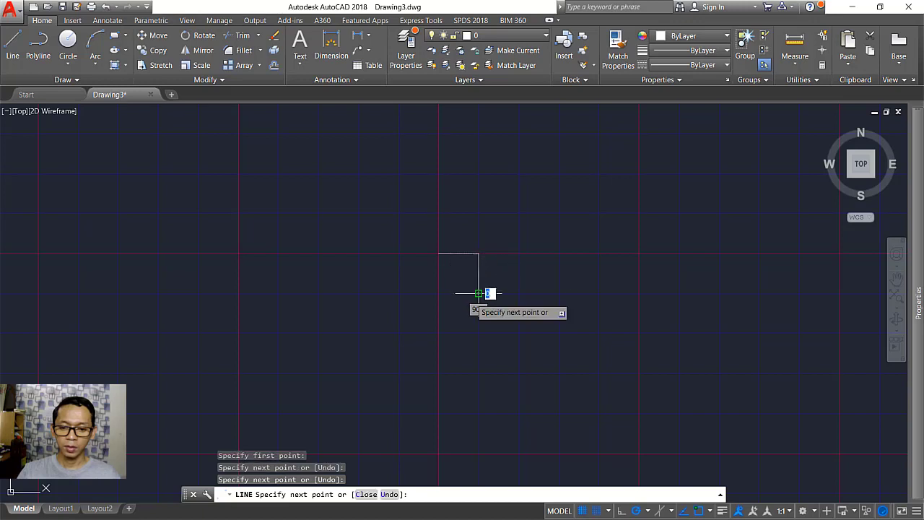
{"action": "left_click", "coordinate": [518, 293]}
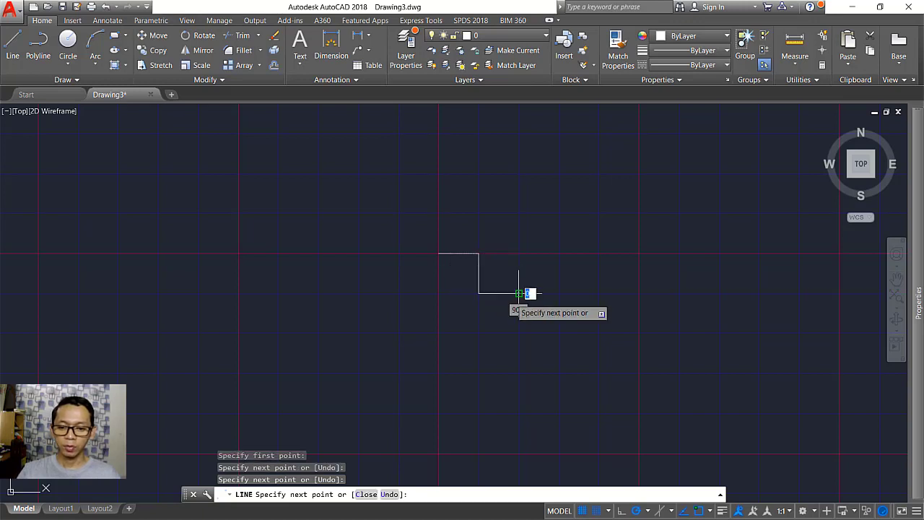
{"action": "key", "text": "Return"}
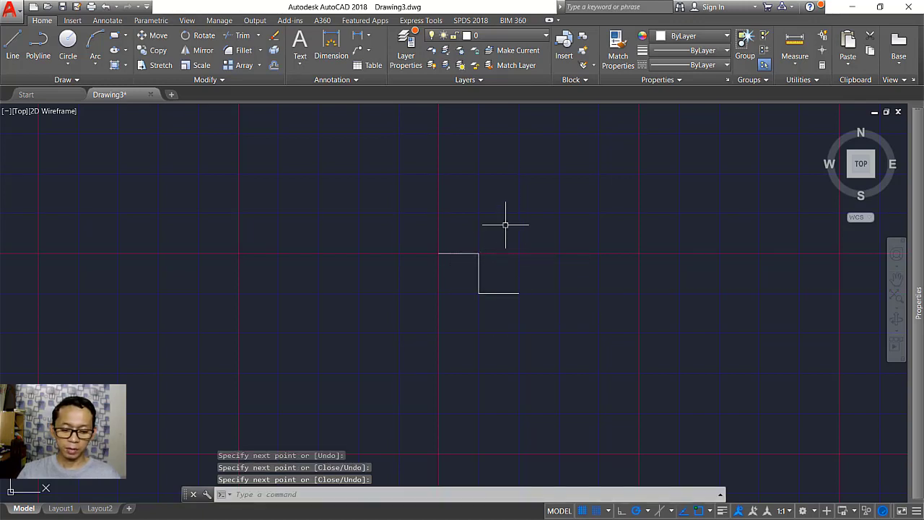
Set the snap X and Y spacing to 20 in the drafting settings
{"action": "key", "text": "Return"}
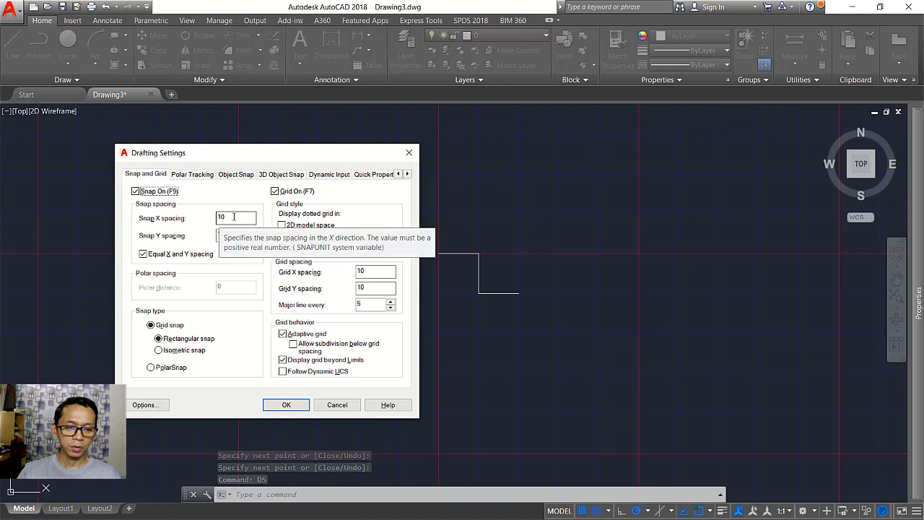
{"action": "left_click_drag", "start_coordinate": [233, 217], "coordinate": [215, 217]}
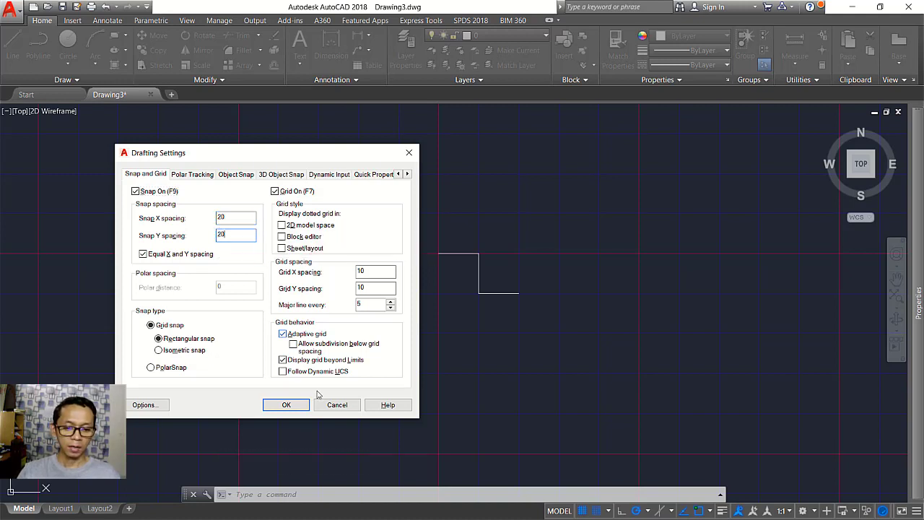
{"action": "left_click", "coordinate": [292, 407]}
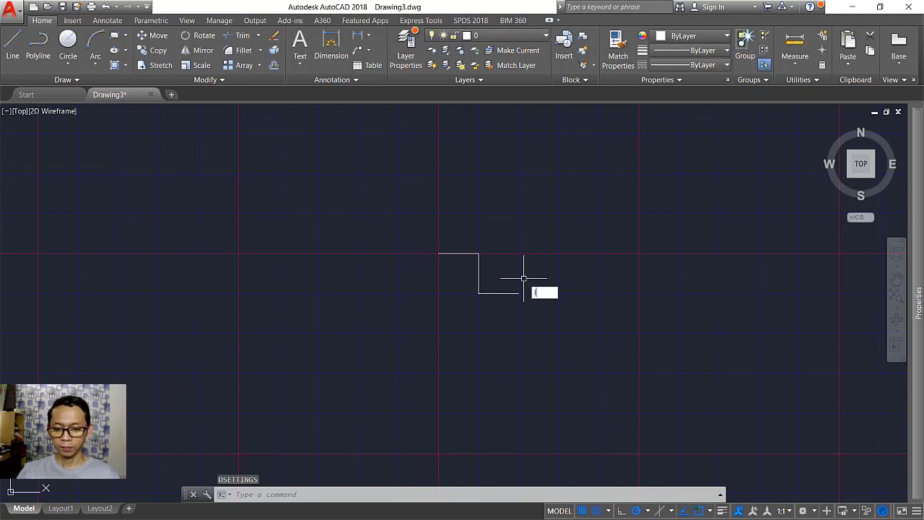
Draw a larger stepped line above the first one with 20-unit segments going right, down and right
{"action": "type", "text": "l"}
{"action": "key", "text": "Return"}
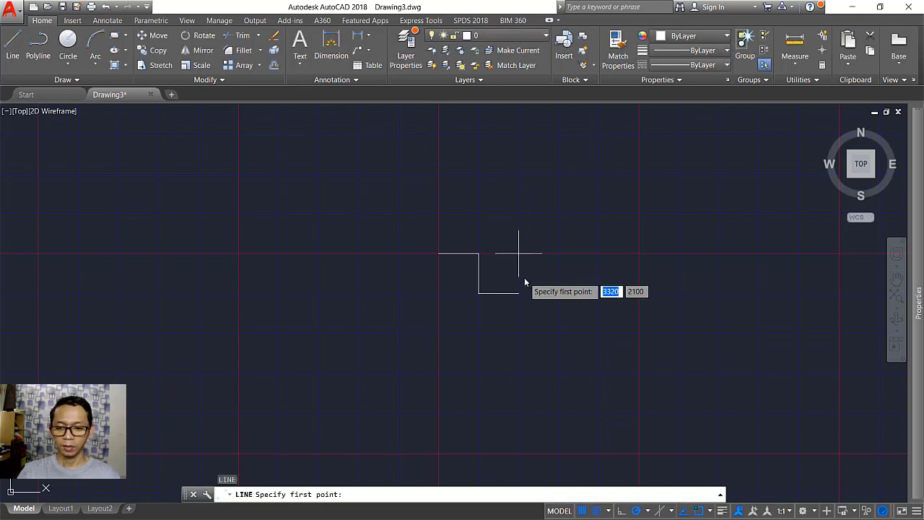
{"action": "left_click", "coordinate": [439, 173]}
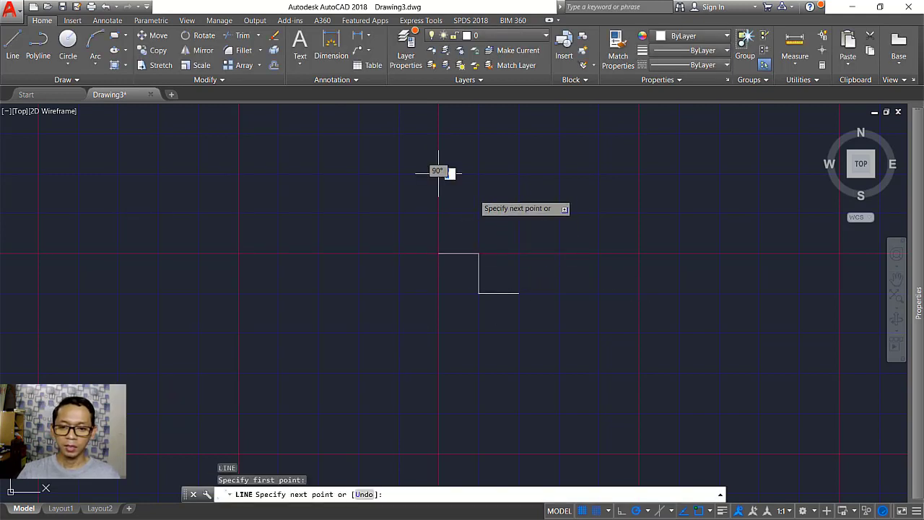
{"action": "left_click", "coordinate": [518, 173]}
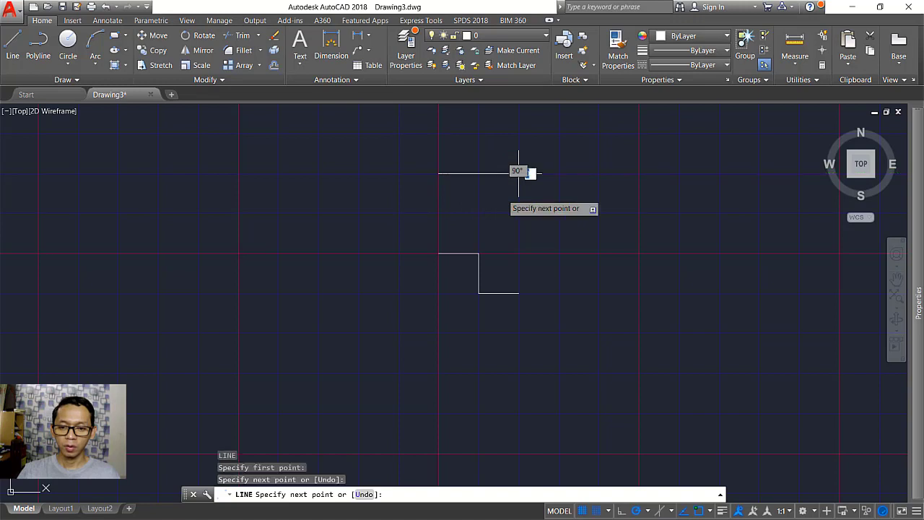
{"action": "left_click", "coordinate": [519, 253]}
{"action": "left_click", "coordinate": [599, 252]}
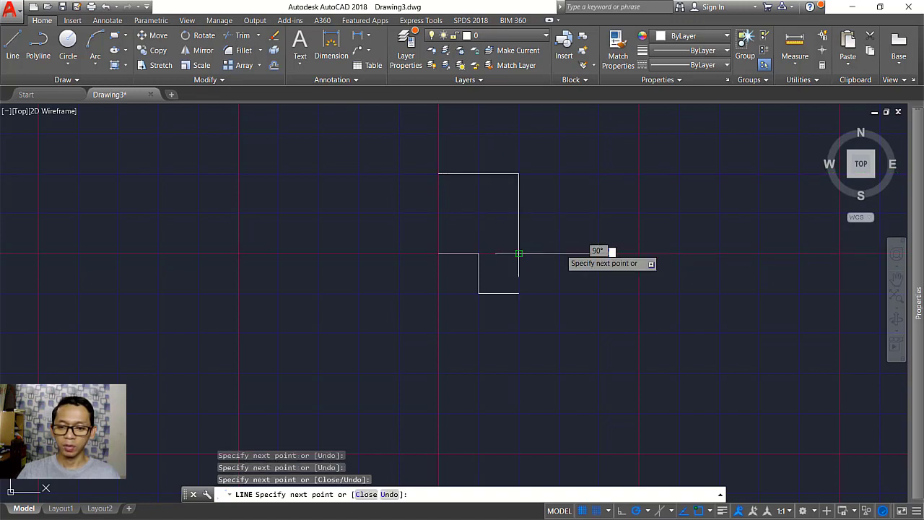
{"action": "key", "text": "Escape"}
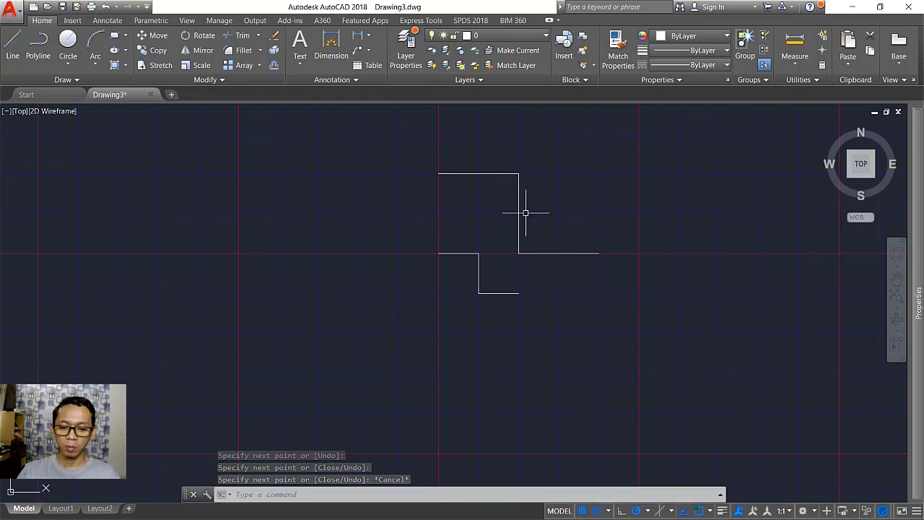
Set the grid X and Y spacing to 20 in the drafting settings
{"action": "type", "text": "ds"}
{"action": "key", "text": "Return"}
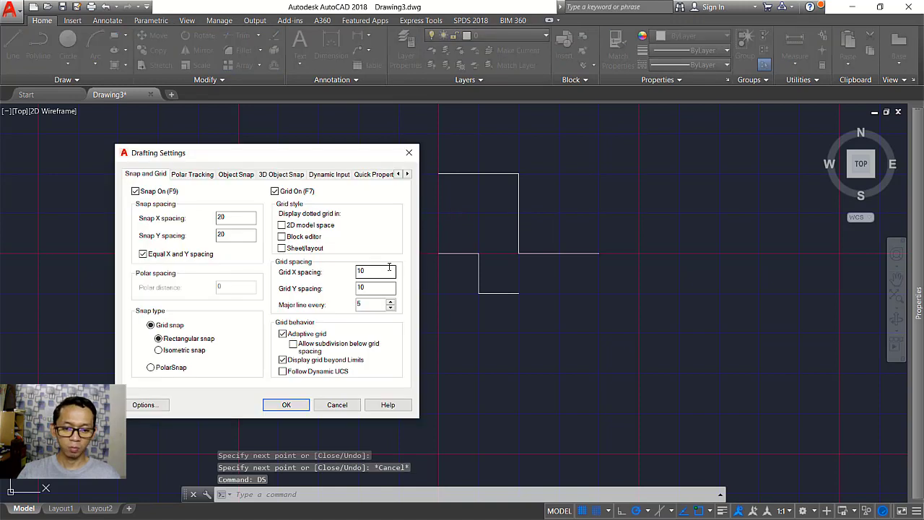
{"action": "left_click", "coordinate": [362, 274]}
{"action": "type", "text": "2"}
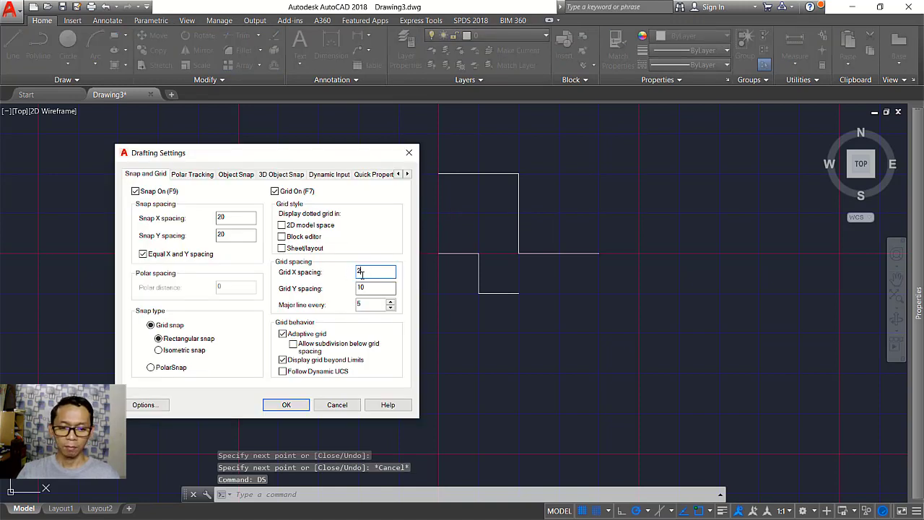
{"action": "type", "text": "0"}
{"action": "left_click", "coordinate": [371, 289]}
{"action": "left_click", "coordinate": [299, 407]}
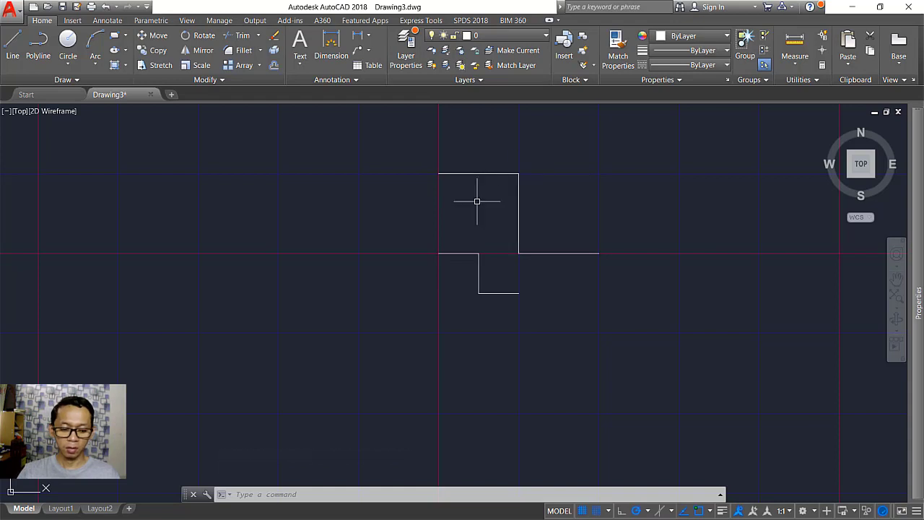
Set both the snap spacing and the grid spacing to 10 in X and Y
{"action": "type", "text": "s"}
{"action": "key", "text": "Return"}
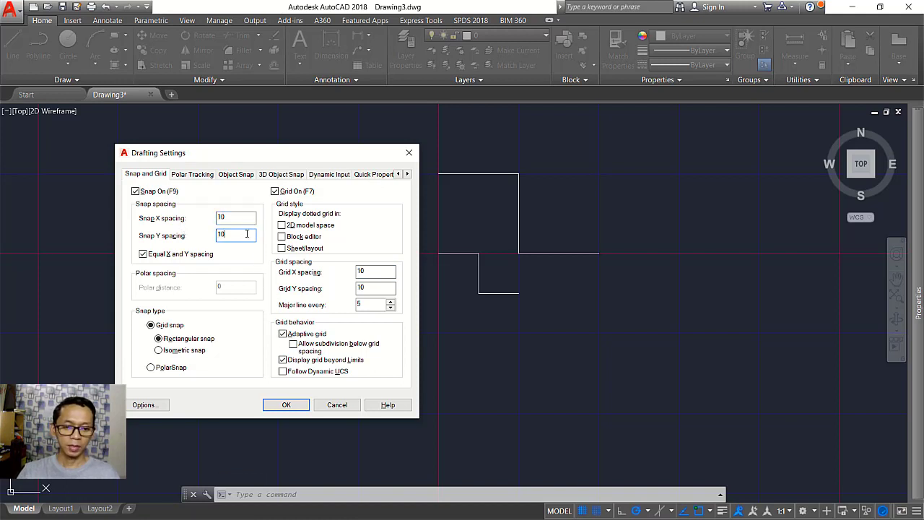
{"action": "left_click", "coordinate": [291, 407]}
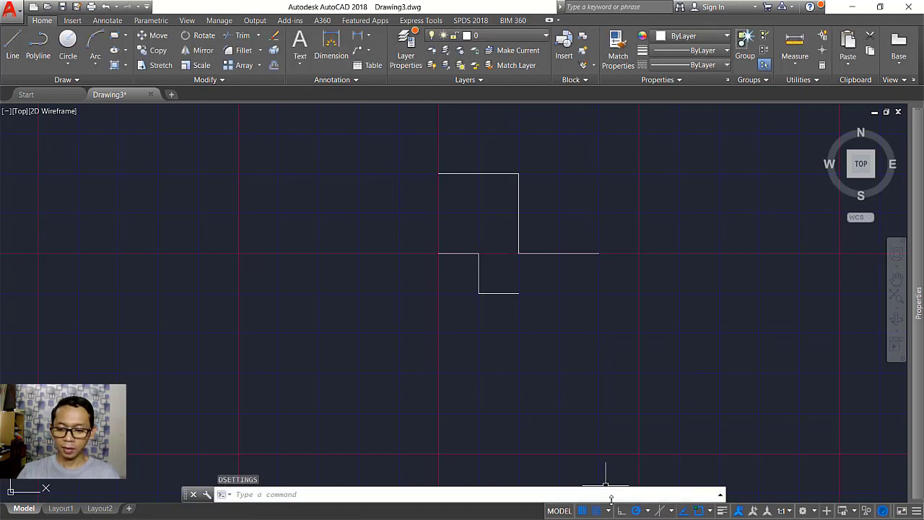
Change the snap type to Polar Snap and make room beside the stepped lines
{"action": "left_click", "coordinate": [610, 511]}
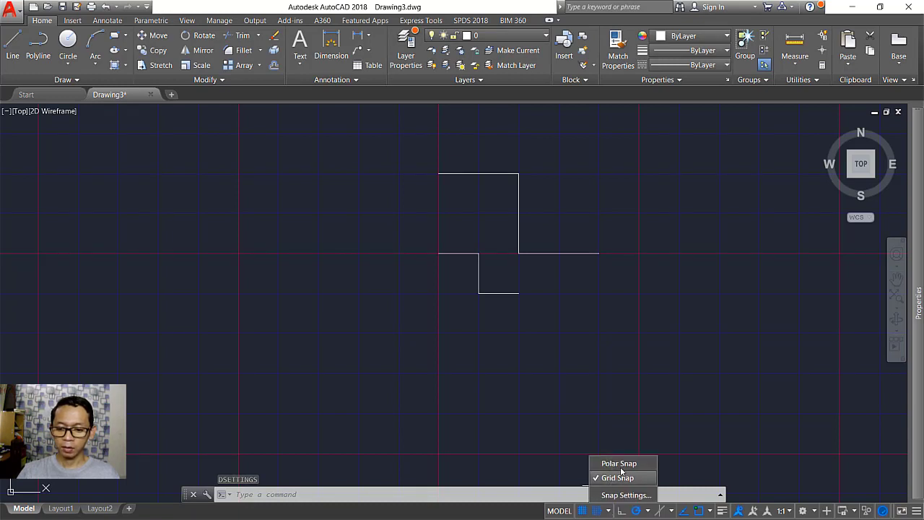
{"action": "left_click", "coordinate": [623, 467]}
{"action": "middle_click_drag", "start_coordinate": [641, 364], "coordinate": [601, 341]}
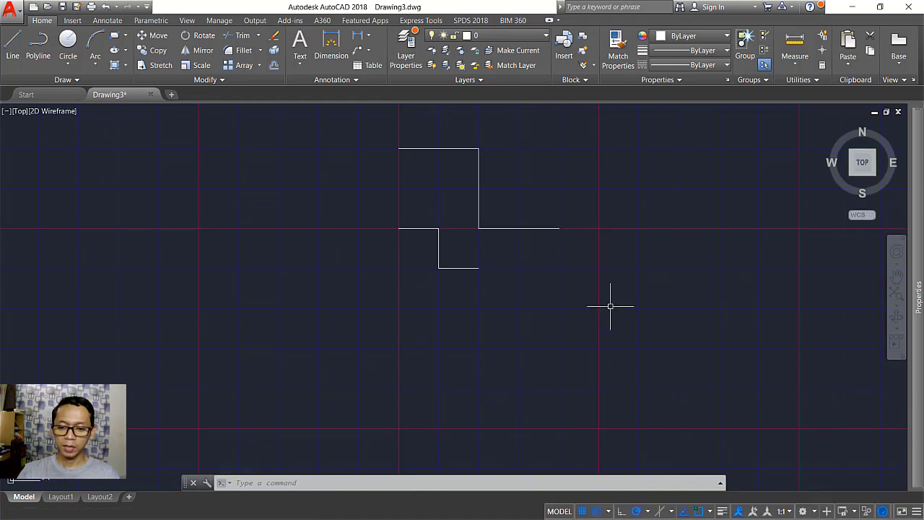
{"action": "middle_click_drag", "start_coordinate": [571, 309], "coordinate": [522, 306]}
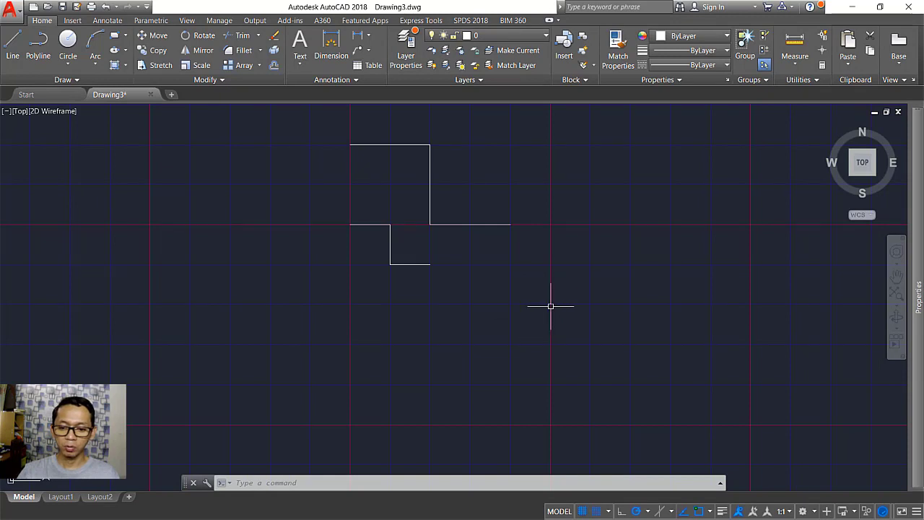
{"action": "middle_click_drag", "start_coordinate": [560, 322], "coordinate": [490, 315]}
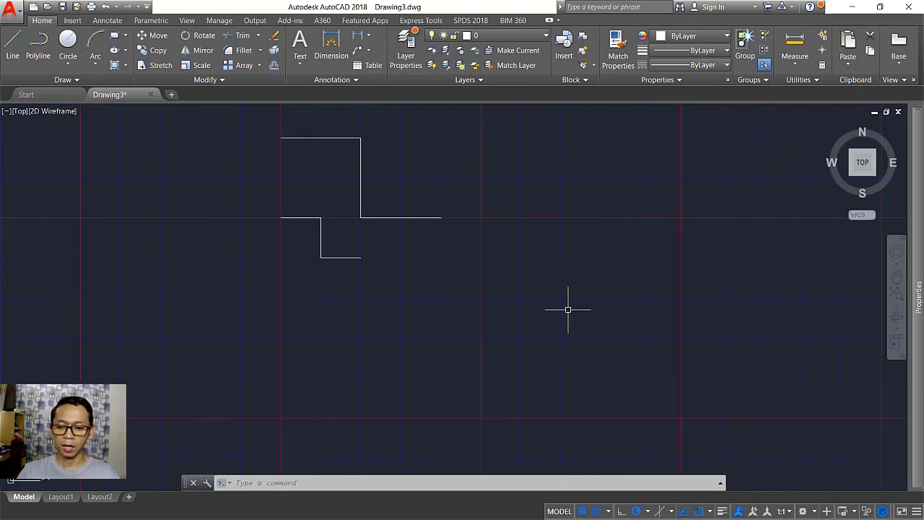
Try a line at 45° in the empty area beside the stepped lines to test Polar Snap
{"action": "type", "text": "l"}
{"action": "key", "text": "Return"}
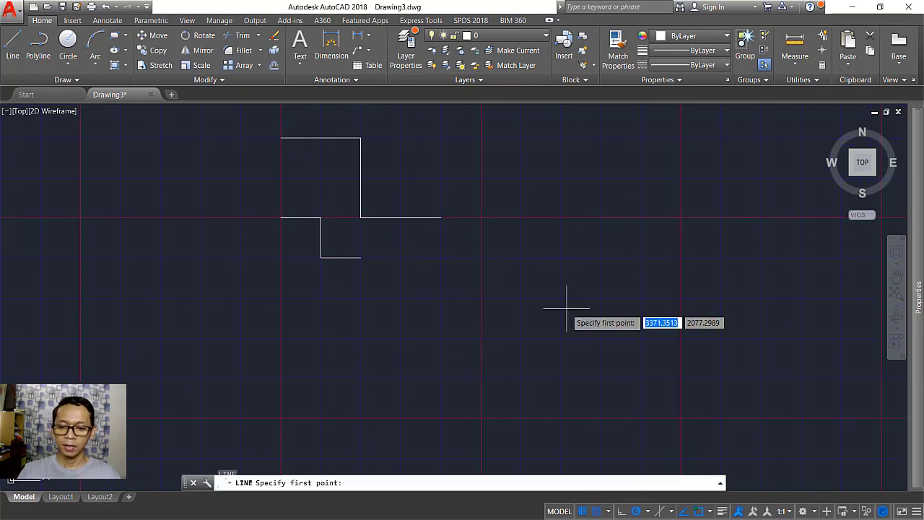
{"action": "left_click", "coordinate": [458, 318]}
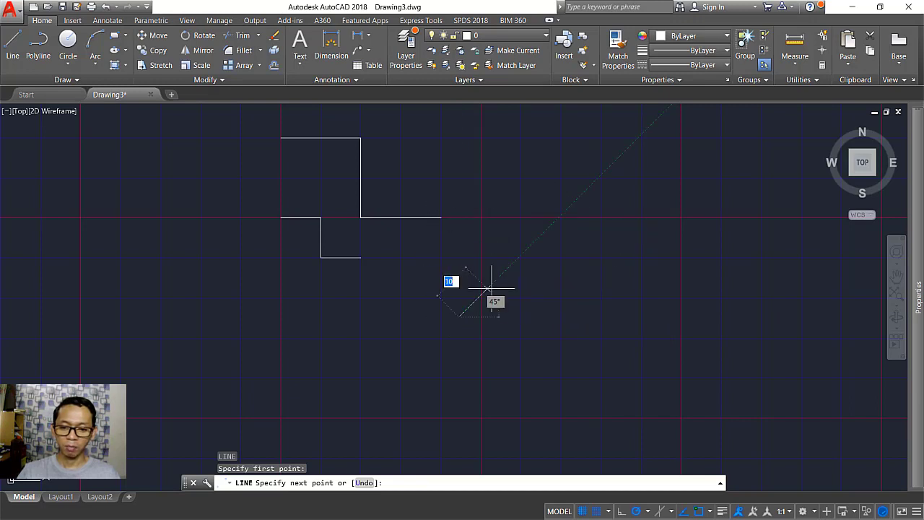
{"action": "key", "text": "Escape"}
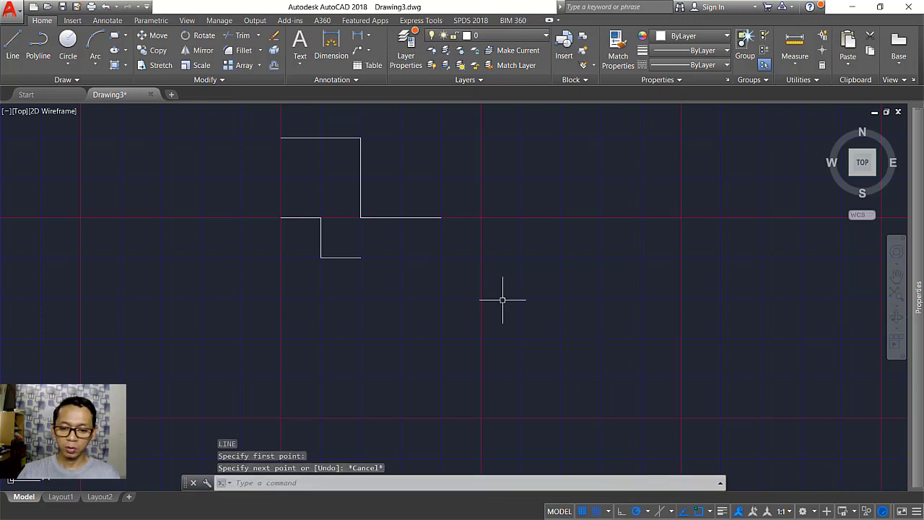
Turn snap mode off and ortho mode on
{"action": "left_click", "coordinate": [608, 511]}
{"action": "left_click", "coordinate": [502, 304]}
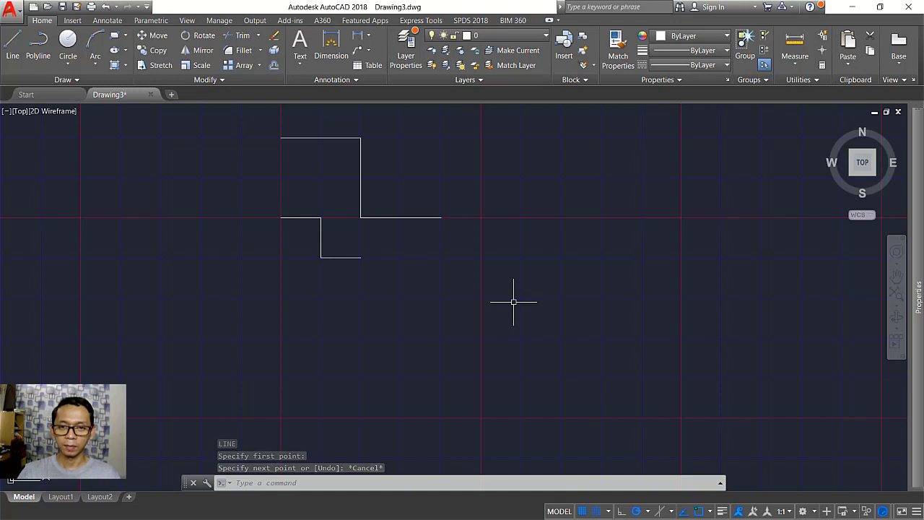
{"action": "left_click", "coordinate": [597, 511]}
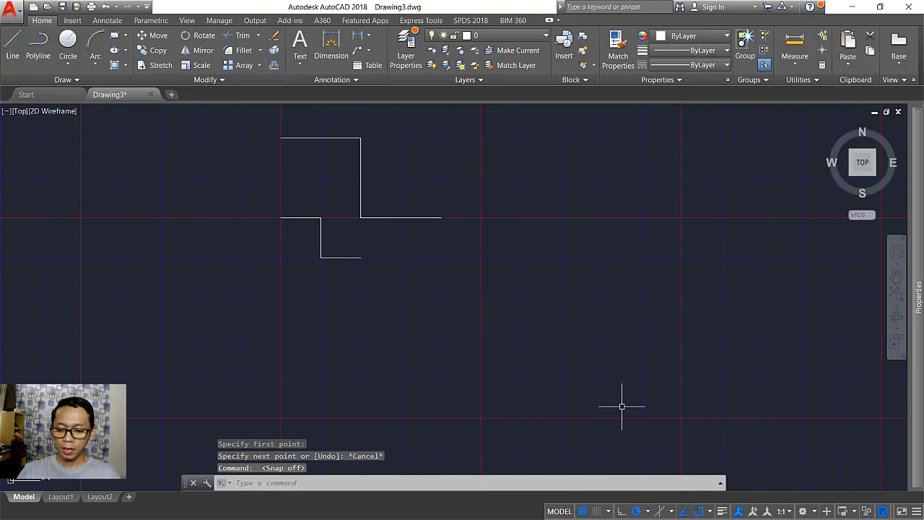
{"action": "left_click", "coordinate": [622, 511]}
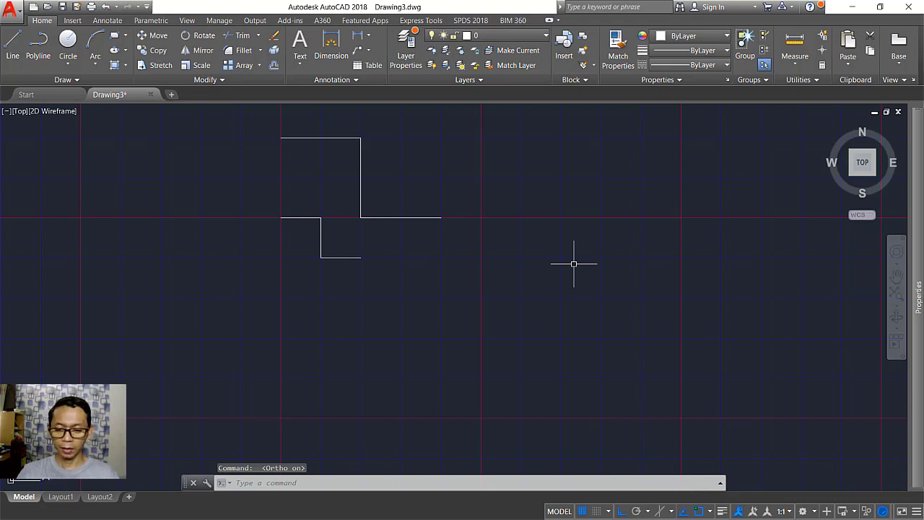
Try a line beside the stepped lines, switching ortho mode off and on to compare free and orthogonal directions
{"action": "type", "text": "l"}
{"action": "key", "text": "Return"}
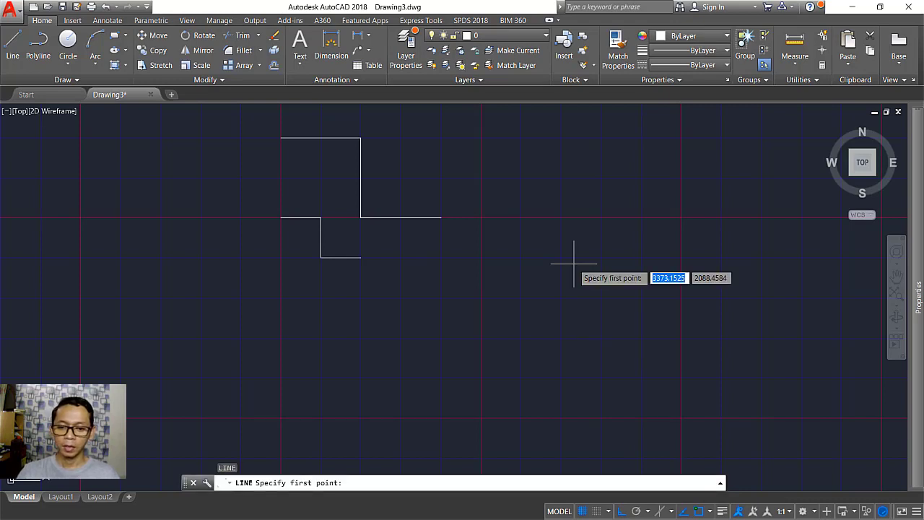
{"action": "left_click", "coordinate": [497, 292]}
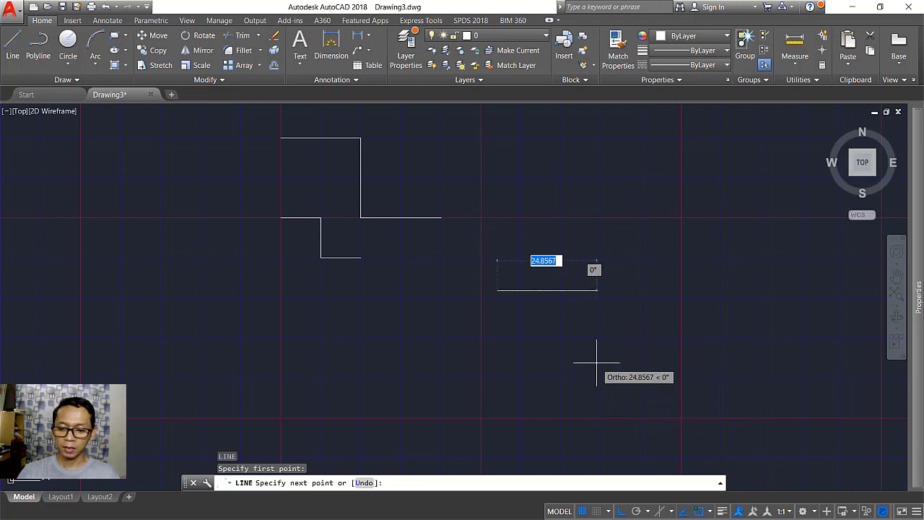
{"action": "left_click", "coordinate": [622, 511]}
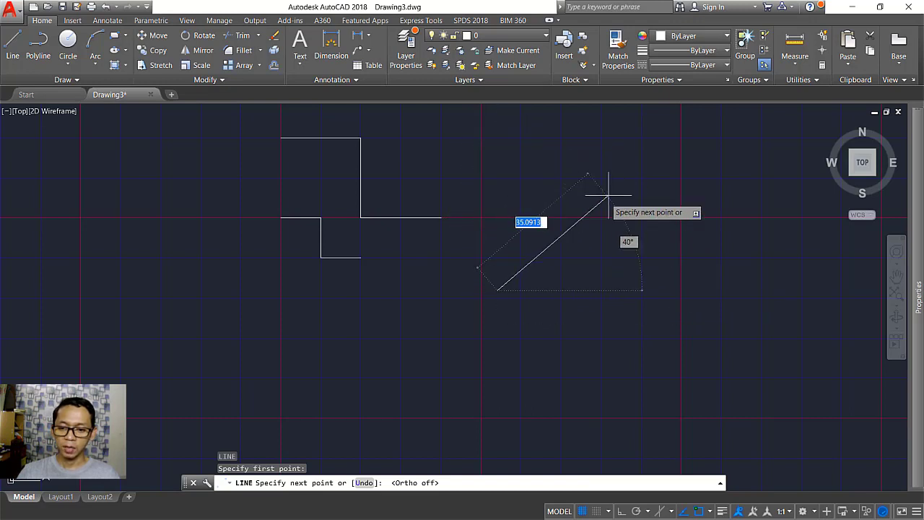
{"action": "left_click", "coordinate": [620, 511]}
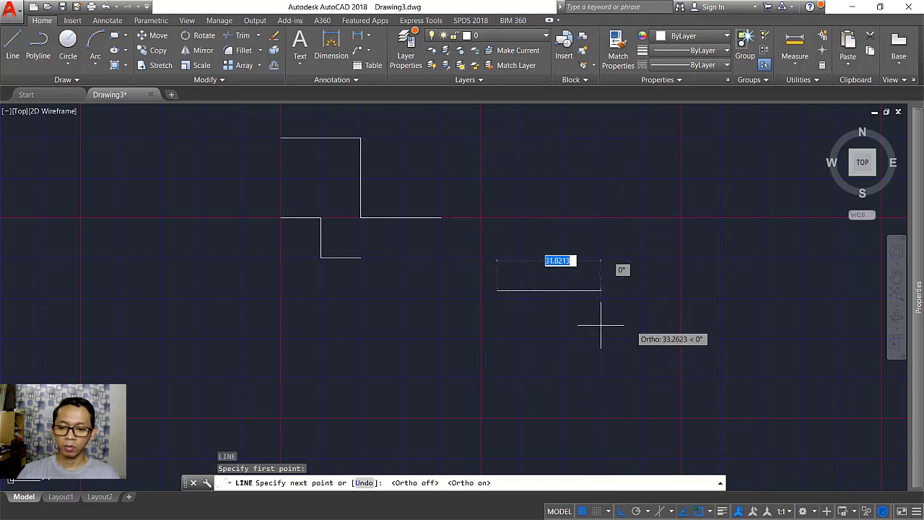
{"action": "key", "text": "Escape"}
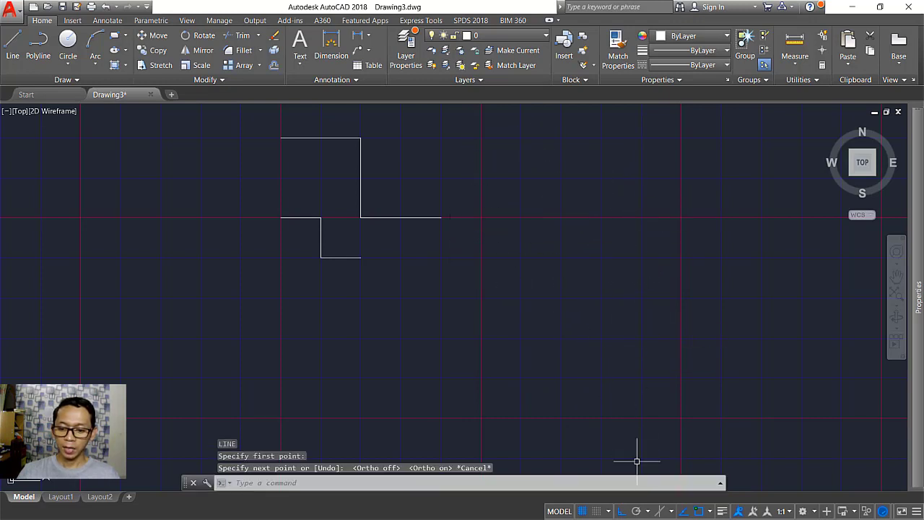
Turn polar tracking on and try a 45° line in the empty area beside the stepped lines
{"action": "left_click", "coordinate": [637, 511]}
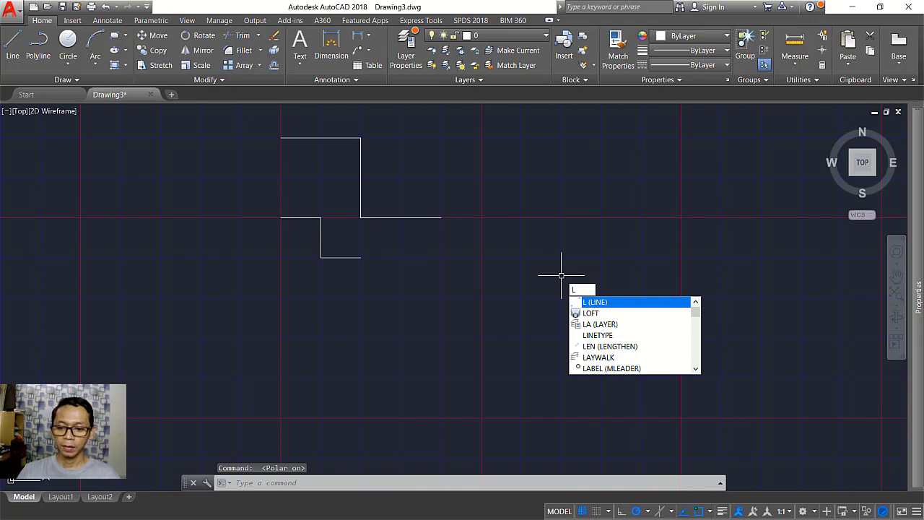
{"action": "key", "text": "Return"}
{"action": "left_click", "coordinate": [504, 285]}
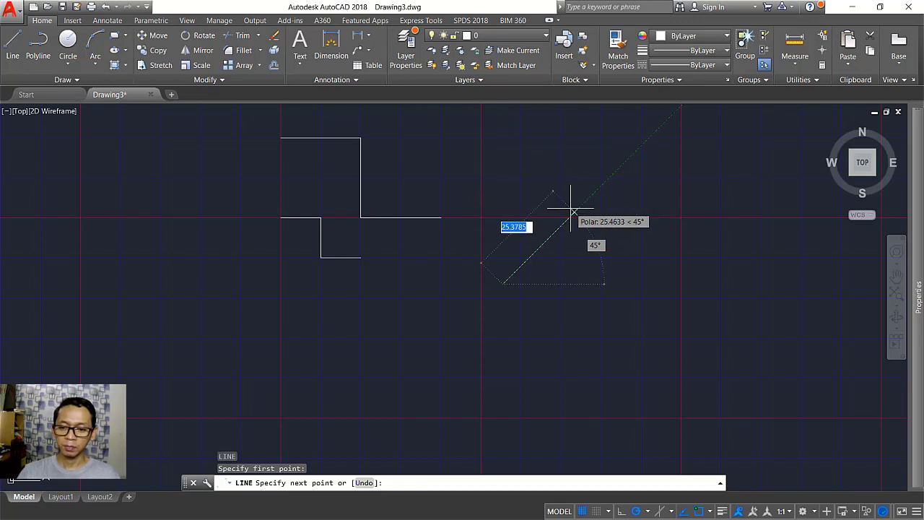
{"action": "key", "text": "Escape"}
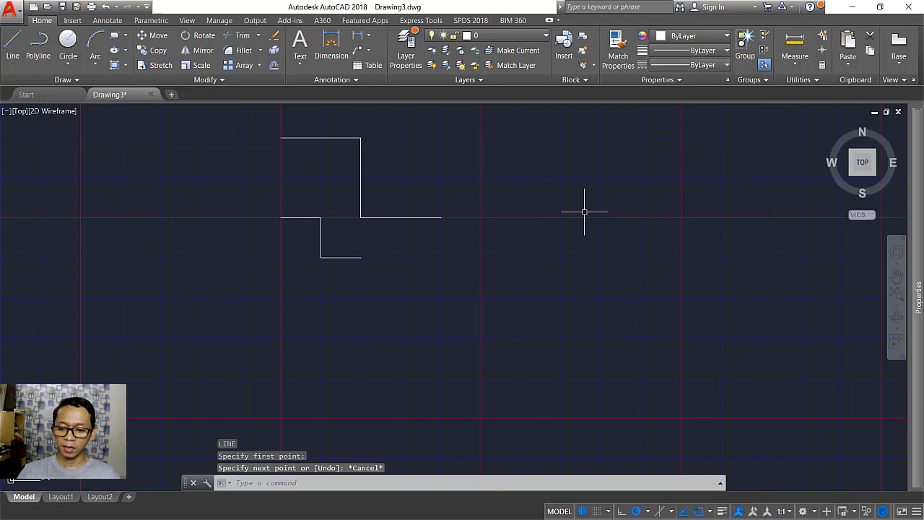
Switch to ortho mode and try a vertical line beside the stepped lines for comparison
{"action": "left_click", "coordinate": [620, 511]}
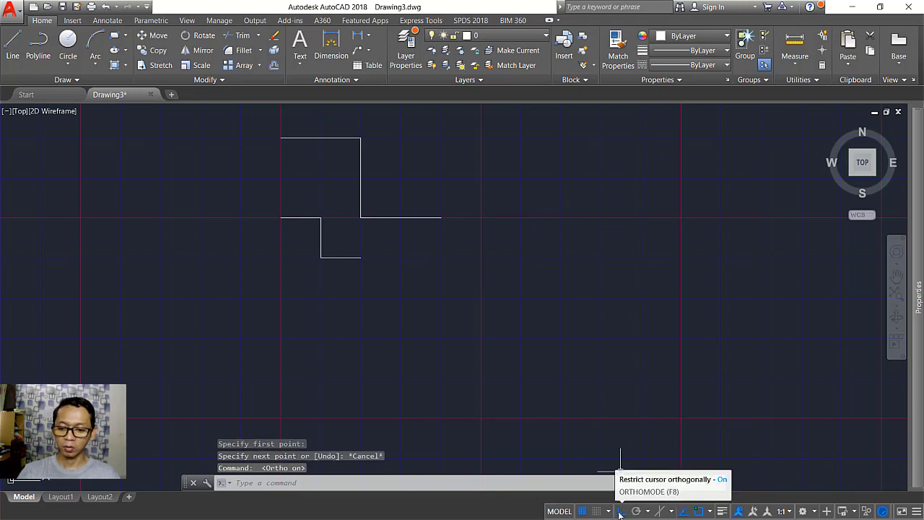
{"action": "type", "text": "l"}
{"action": "key", "text": "Return"}
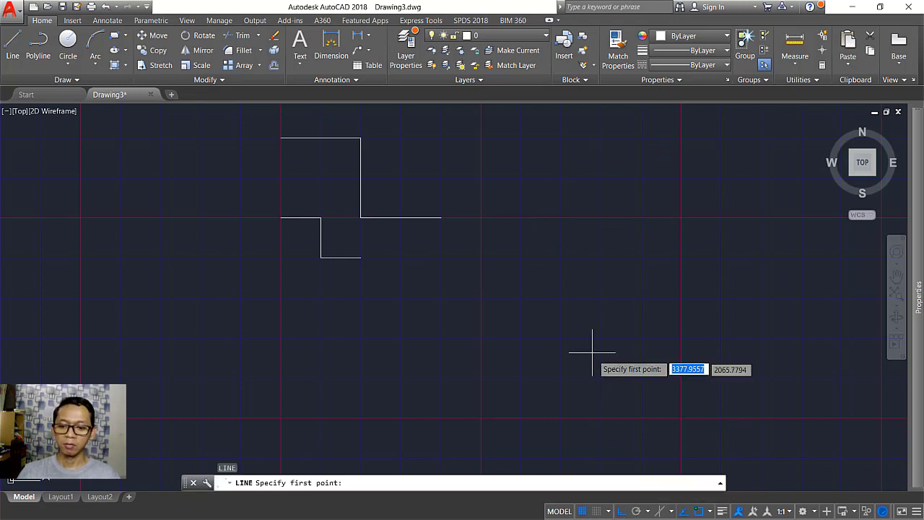
{"action": "left_click", "coordinate": [527, 278]}
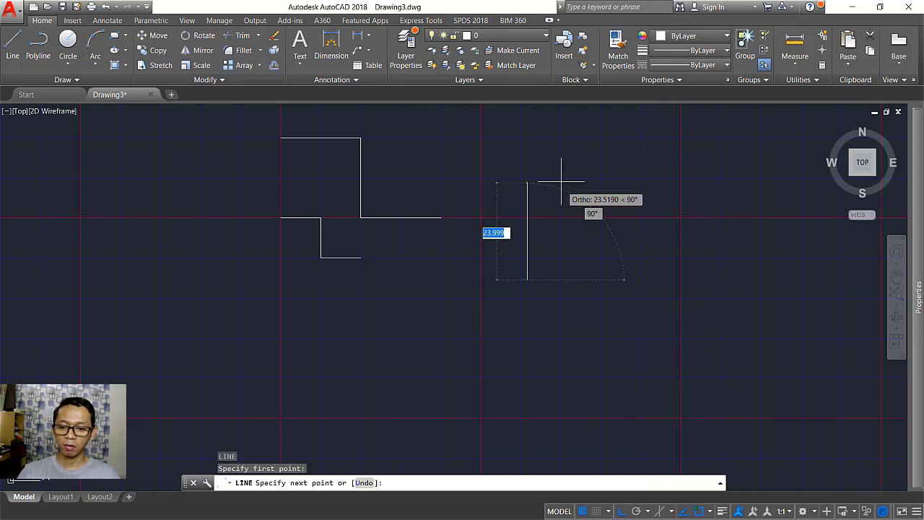
{"action": "key", "text": "Escape"}
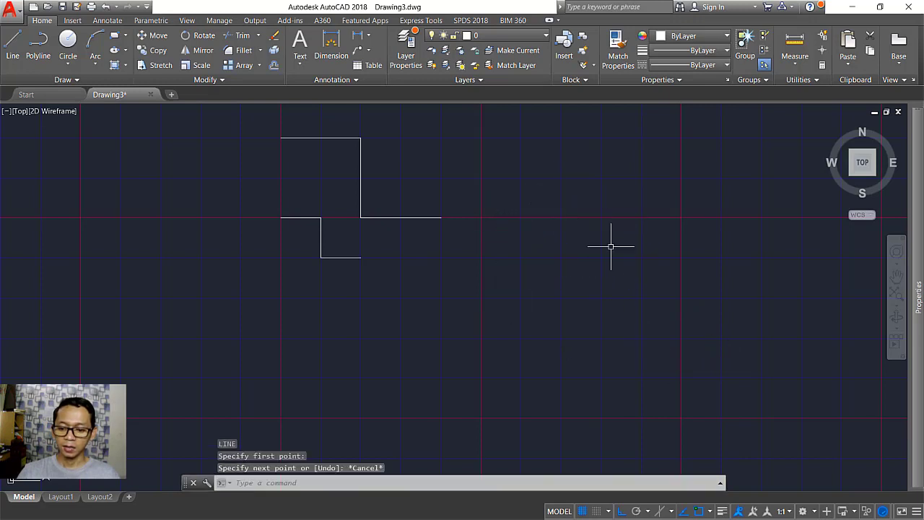
Turn polar tracking back on and start a line beside the stepped lines, tracking it along 45°
{"action": "left_click", "coordinate": [639, 512]}
{"action": "type", "text": "l"}
{"action": "key", "text": "Return"}
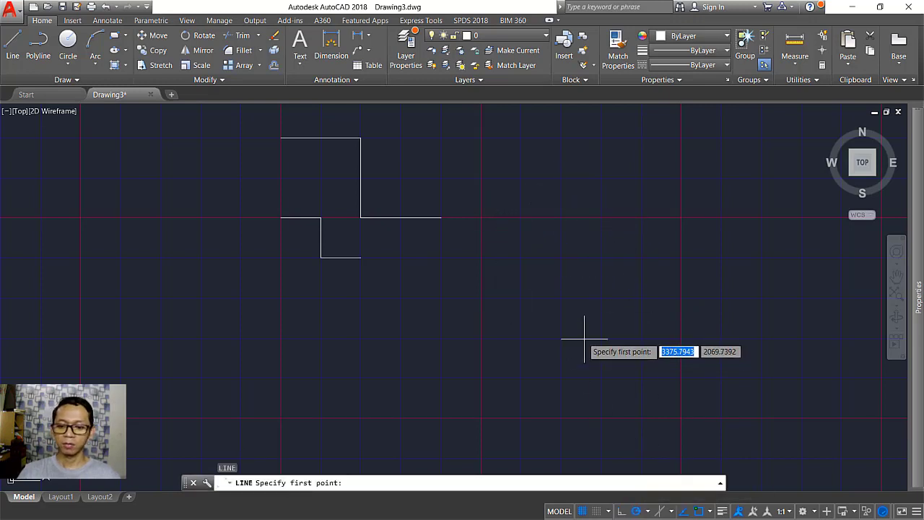
{"action": "left_click", "coordinate": [513, 292]}
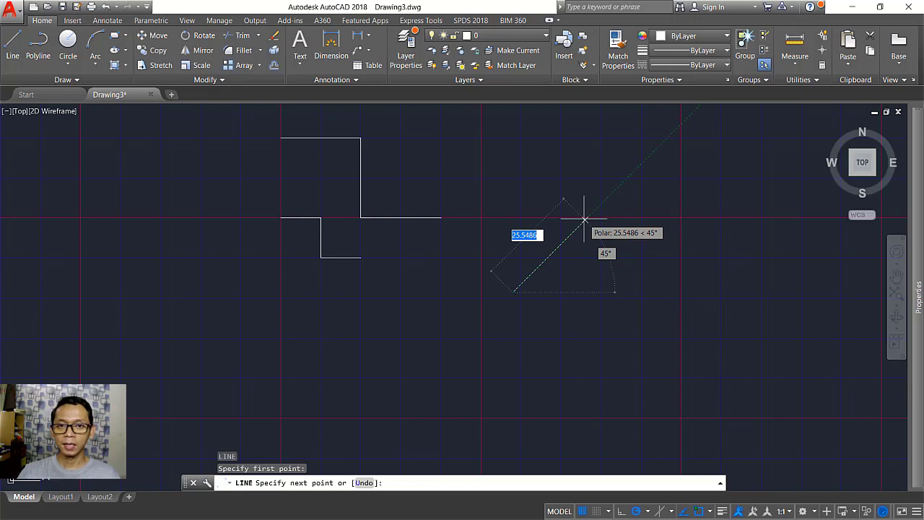
Try the 15, 30, 45, 60 polar increments on the line at 60°, restore the 45, 90, 135, 180 increments and cancel the line
{"action": "left_click", "coordinate": [649, 511]}
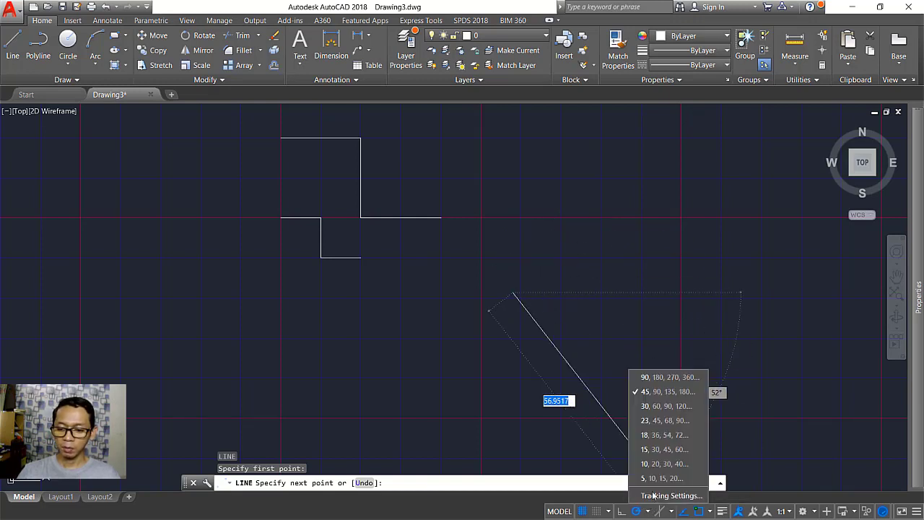
{"action": "left_click", "coordinate": [657, 449]}
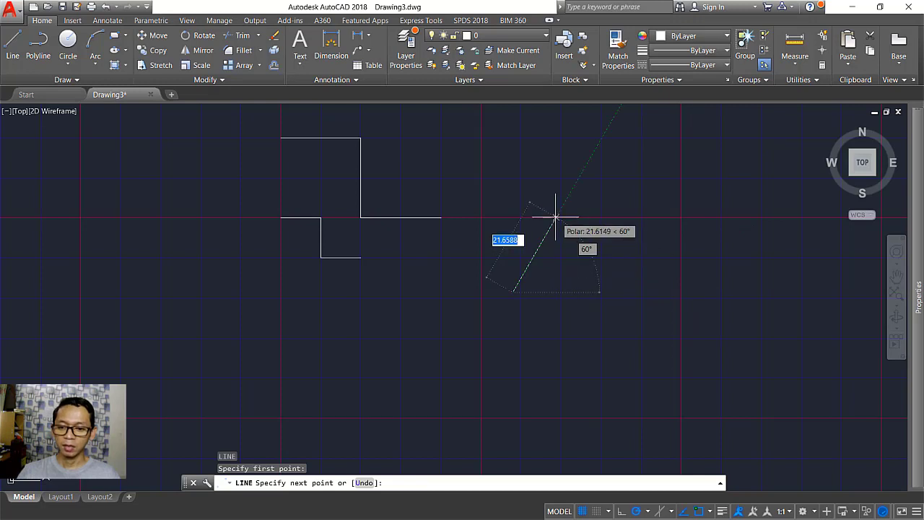
{"action": "left_click", "coordinate": [648, 512]}
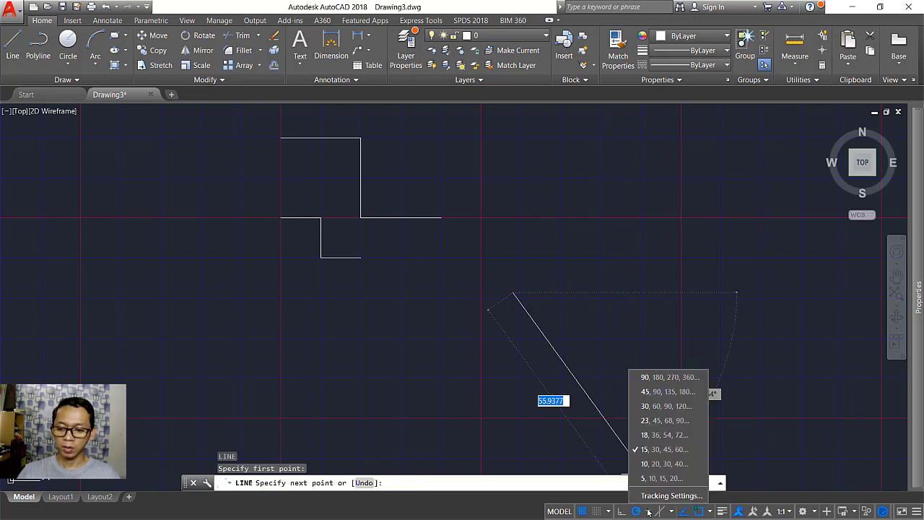
{"action": "left_click", "coordinate": [649, 392]}
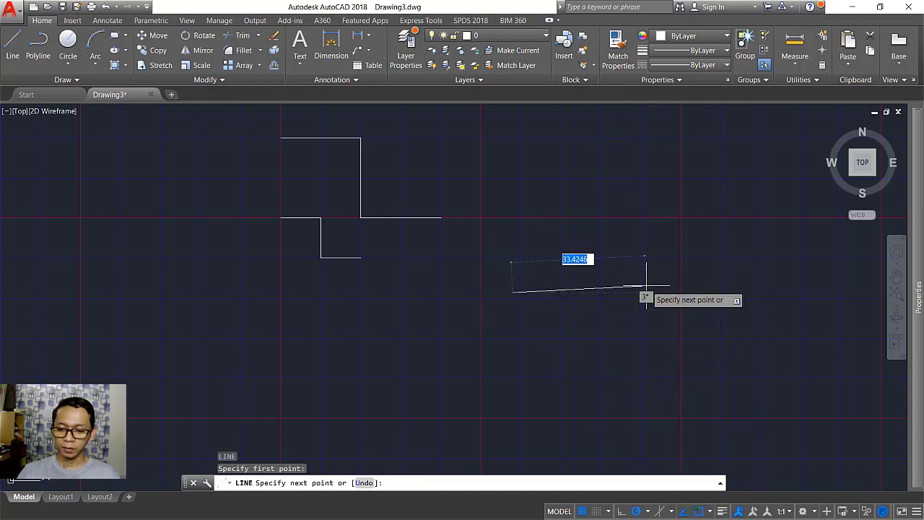
{"action": "key", "text": "Escape"}
Switch to isometric drafting on Isoplane Top, with free space beside the stepped lines
{"action": "scroll", "coordinate": [609, 306], "scroll_direction": "down", "scroll_amount": 4}
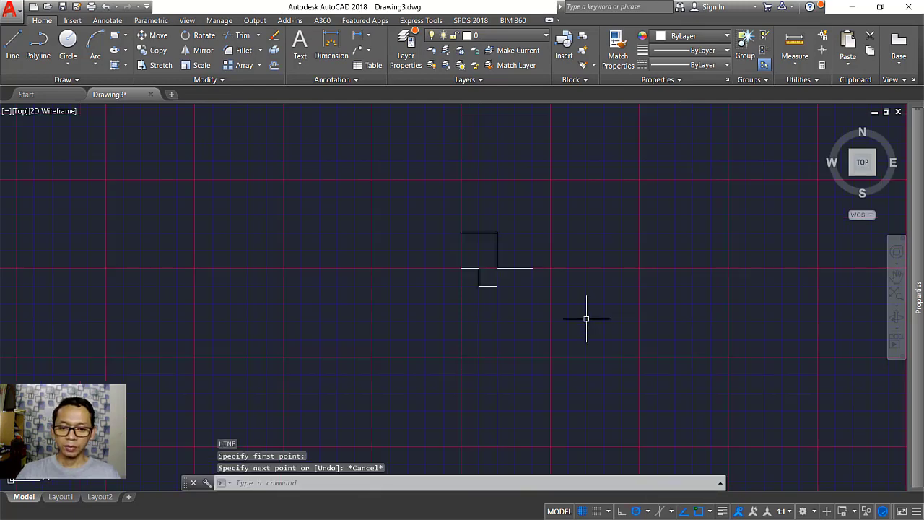
{"action": "middle_click_drag", "start_coordinate": [585, 315], "coordinate": [496, 317]}
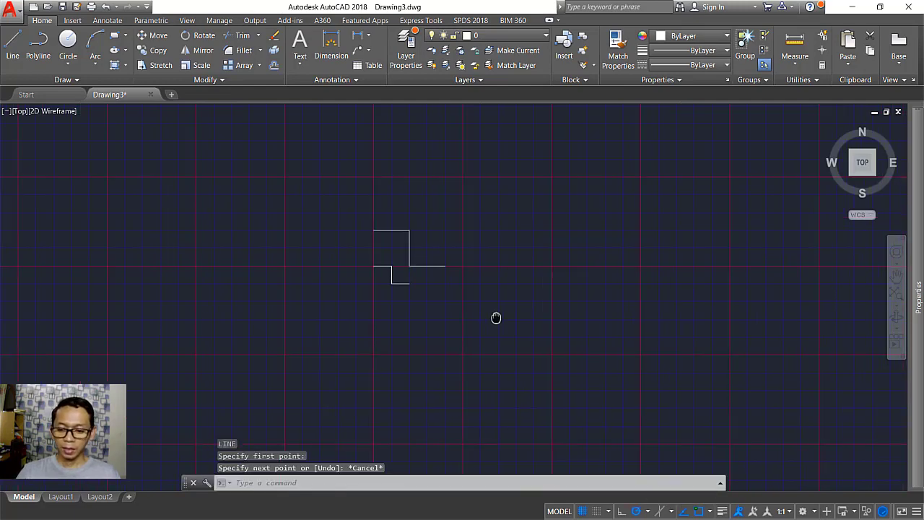
{"action": "left_click", "coordinate": [672, 512]}
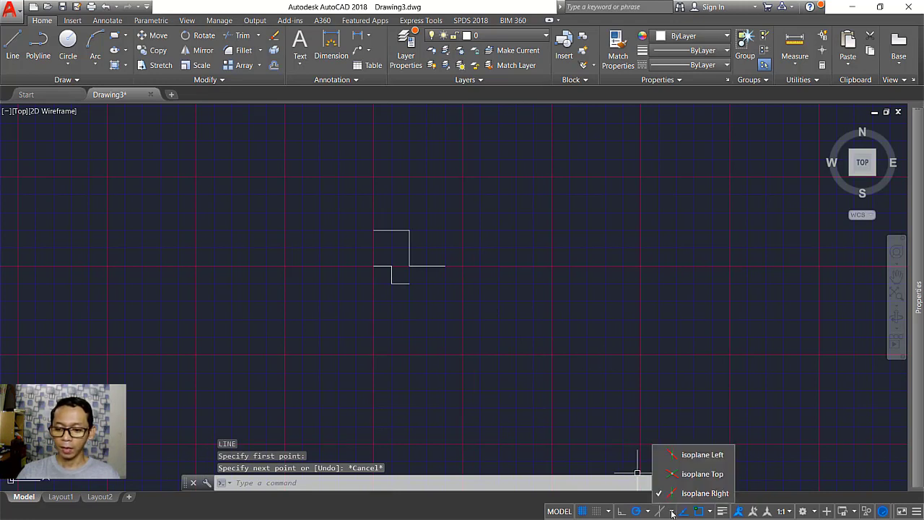
{"action": "left_click", "coordinate": [689, 474]}
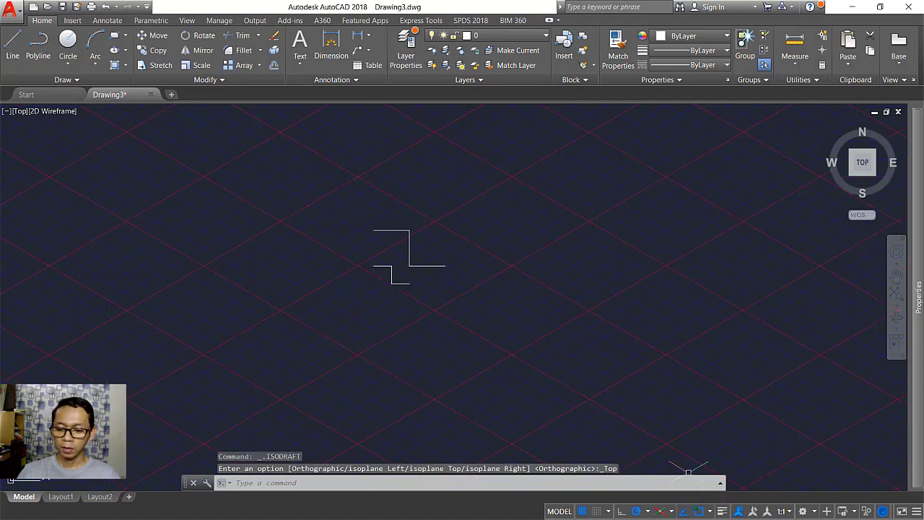
{"action": "middle_click_drag", "start_coordinate": [585, 291], "coordinate": [532, 304]}
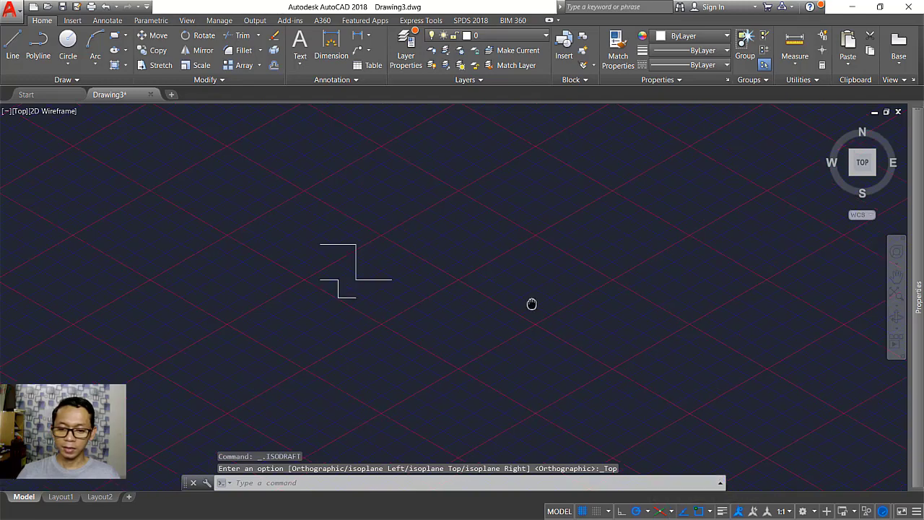
Draw a closed isometric rhombus with 50-unit sides beside the stepped lines as the cube's top face
{"action": "key", "text": "Return"}
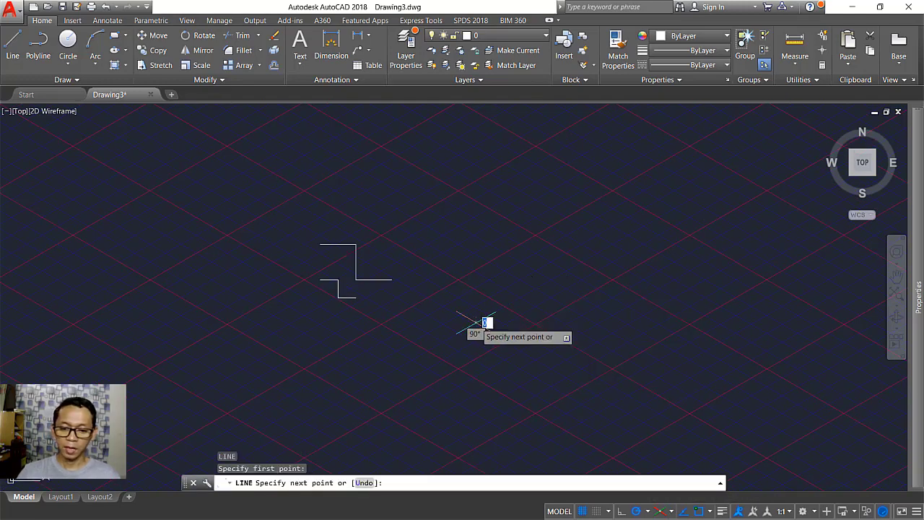
{"action": "left_click", "coordinate": [477, 321]}
{"action": "type", "text": "50"}
{"action": "key", "text": "Return"}
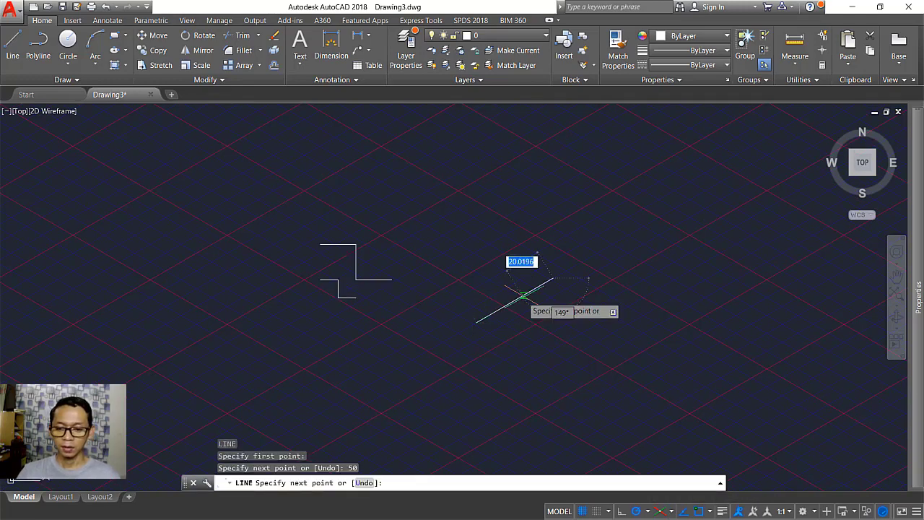
{"action": "type", "text": "50"}
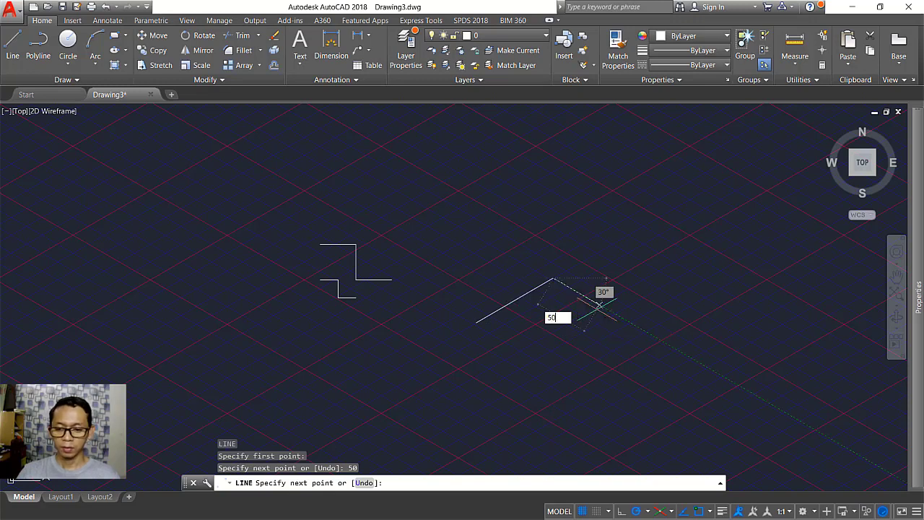
{"action": "key", "text": "Return"}
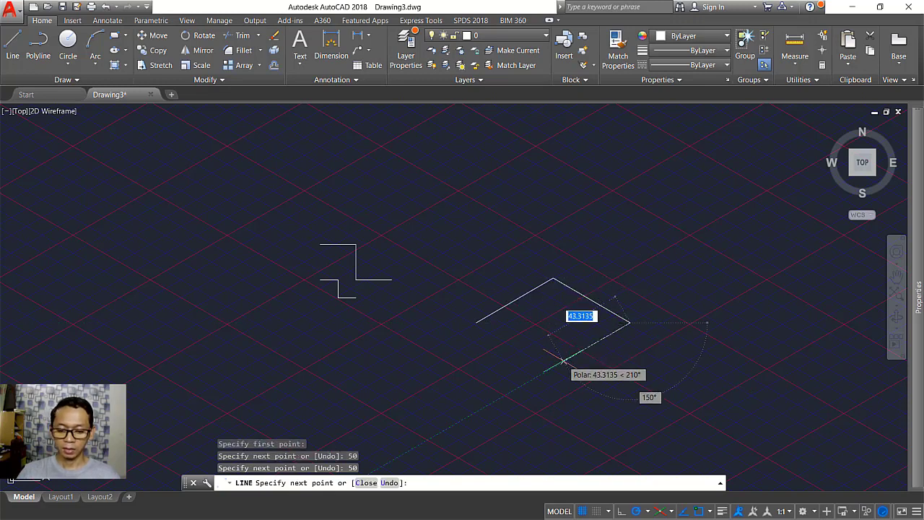
{"action": "type", "text": "50"}
{"action": "key", "text": "Return"}
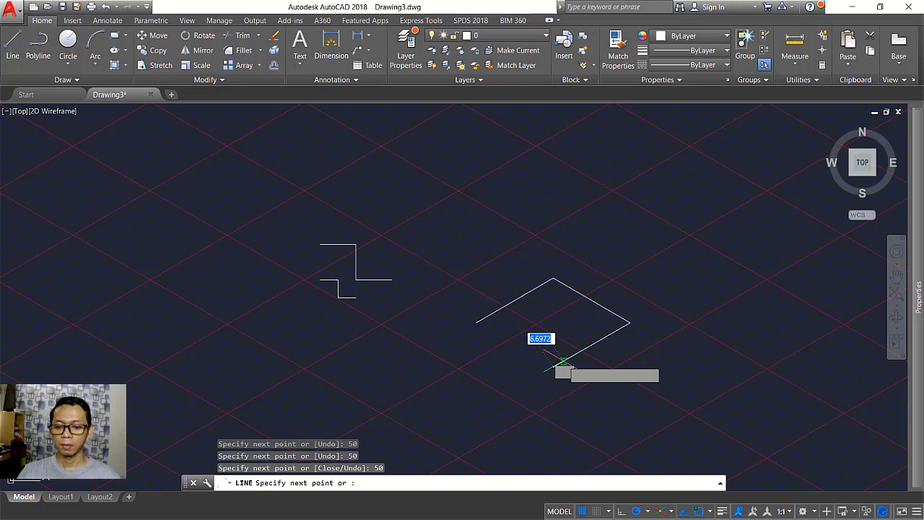
{"action": "left_click", "coordinate": [476, 322]}
{"action": "key", "text": "Return"}
On Isoplane Left, draw the cube's left face with 50-unit edges from the rhombus's left corner to its front corner
{"action": "scroll", "coordinate": [544, 328], "scroll_direction": "up", "scroll_amount": 2}
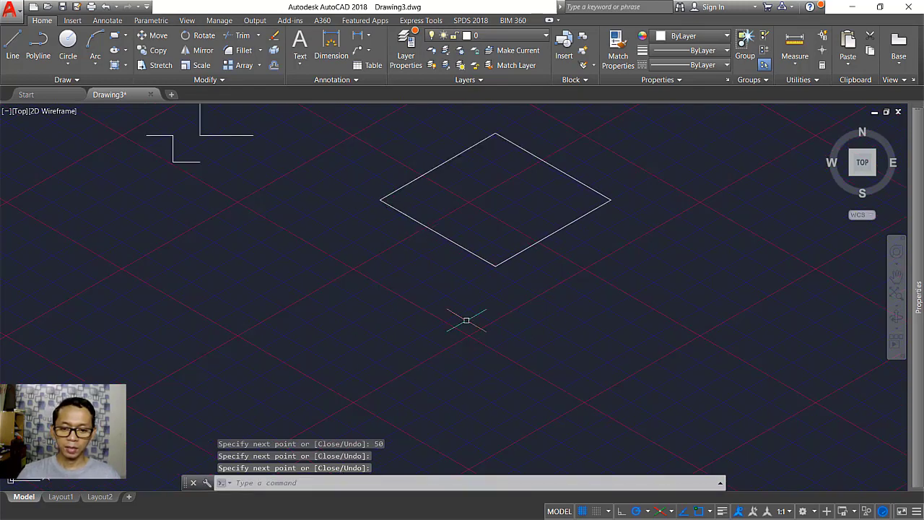
{"action": "left_click", "coordinate": [672, 511]}
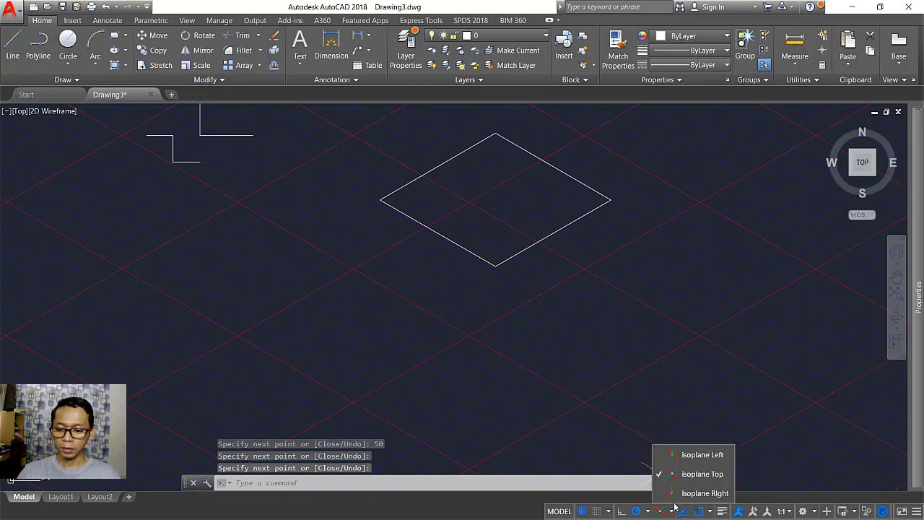
{"action": "left_click", "coordinate": [702, 455]}
{"action": "type", "text": "l"}
{"action": "key", "text": "Return"}
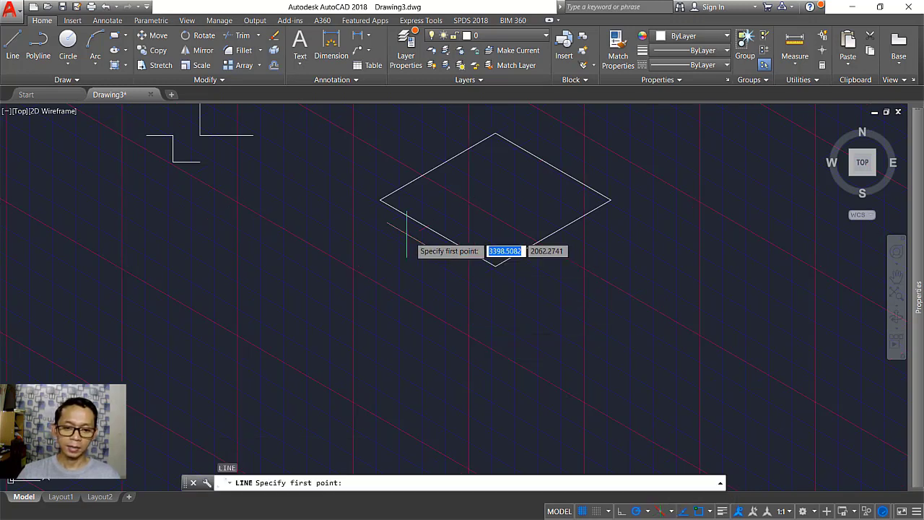
{"action": "left_click", "coordinate": [380, 200]}
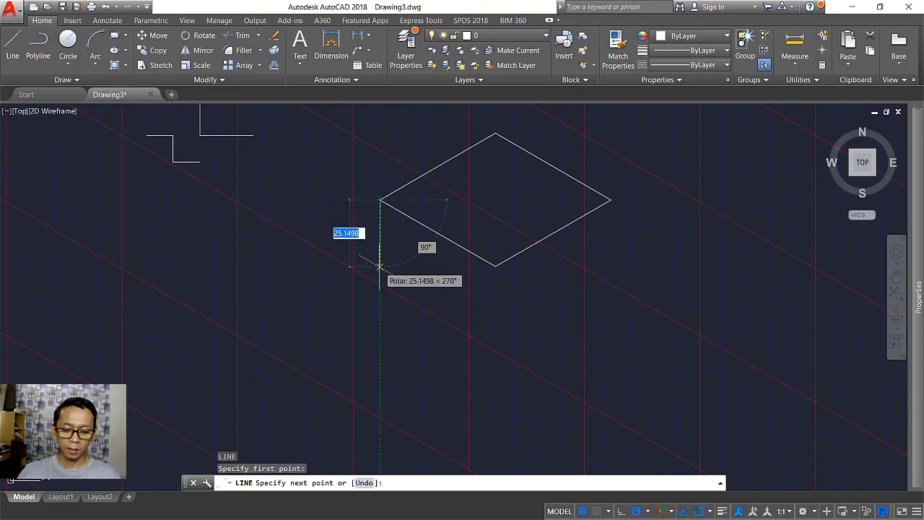
{"action": "type", "text": "50"}
{"action": "key", "text": "Return"}
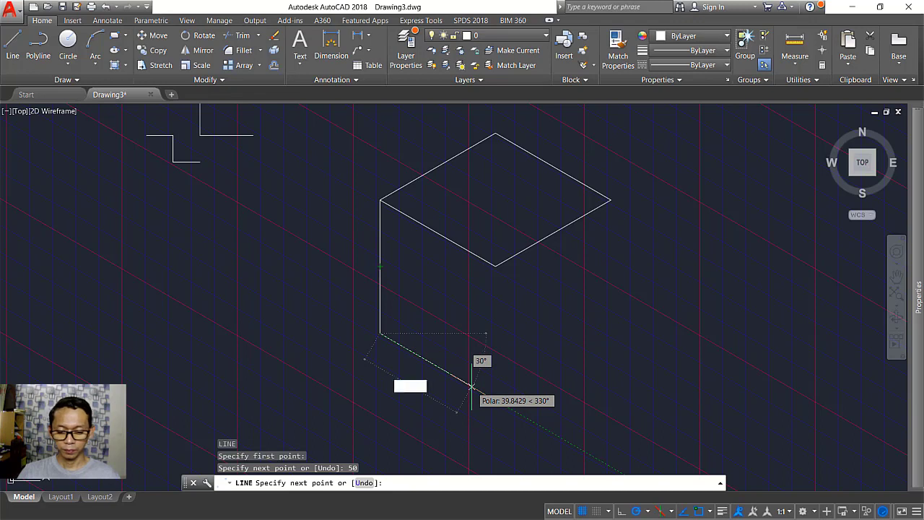
{"action": "type", "text": "50"}
{"action": "key", "text": "Return"}
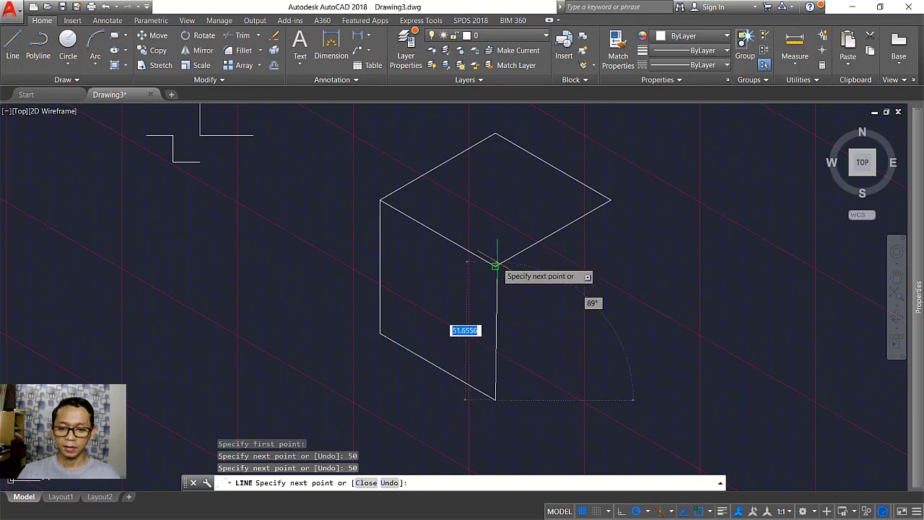
{"action": "left_click", "coordinate": [496, 265]}
{"action": "key", "text": "Return"}
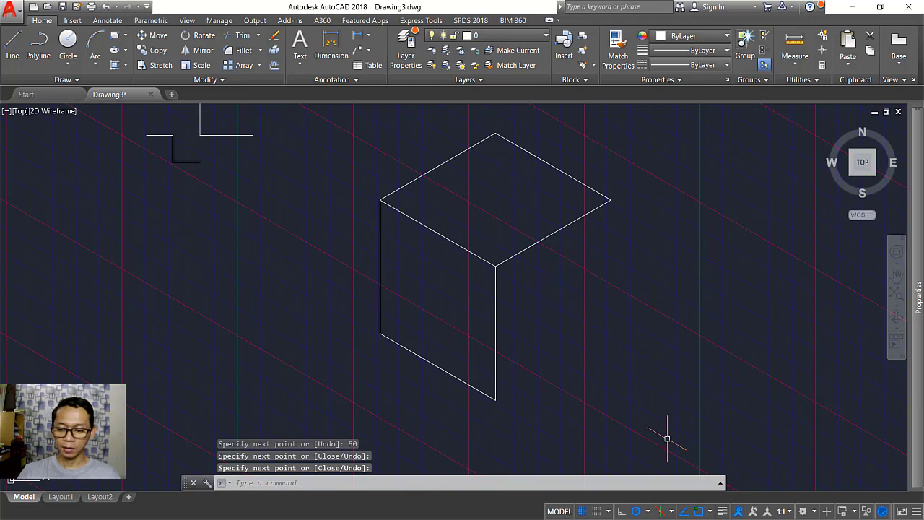
On Isoplane Right, draw the cube's right face with a 50-unit vertical edge from the rhombus's right corner, joined to the front edge's bottom end
{"action": "left_click", "coordinate": [673, 511]}
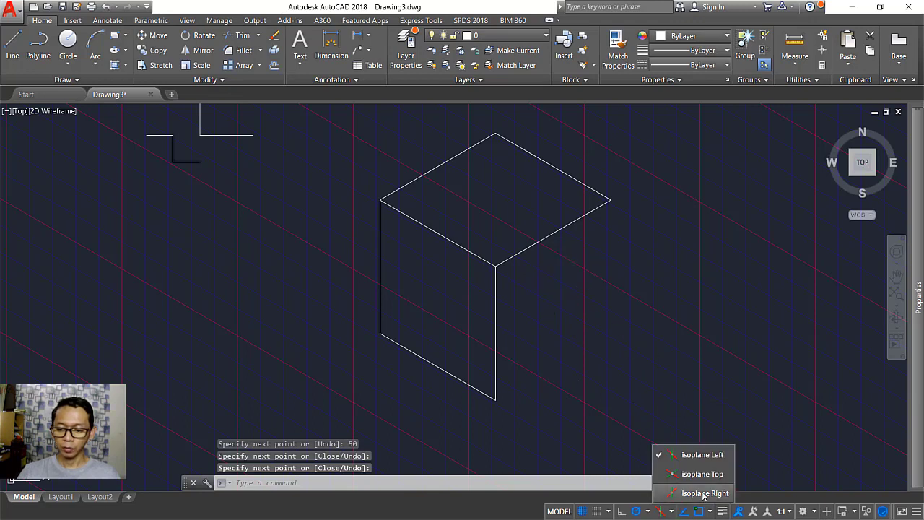
{"action": "left_click", "coordinate": [704, 493]}
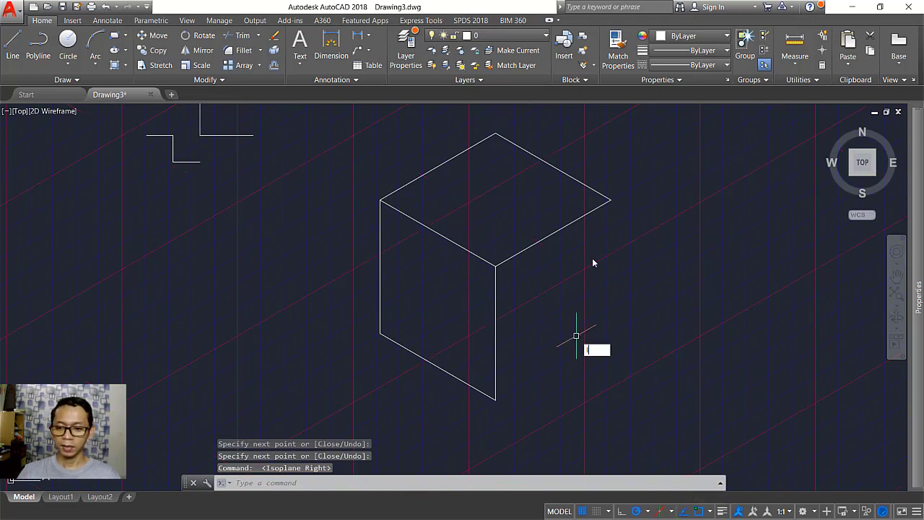
{"action": "key", "text": "Return"}
{"action": "left_click", "coordinate": [610, 200]}
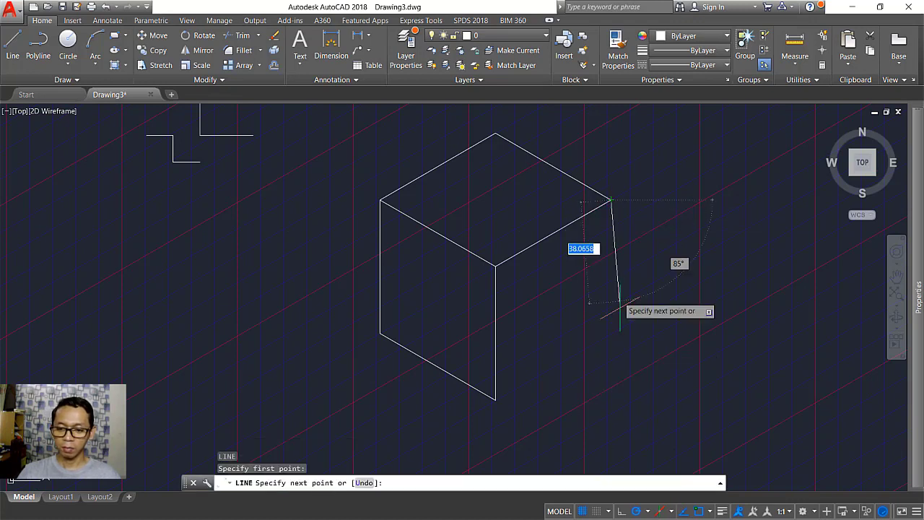
{"action": "type", "text": "50"}
{"action": "key", "text": "Return"}
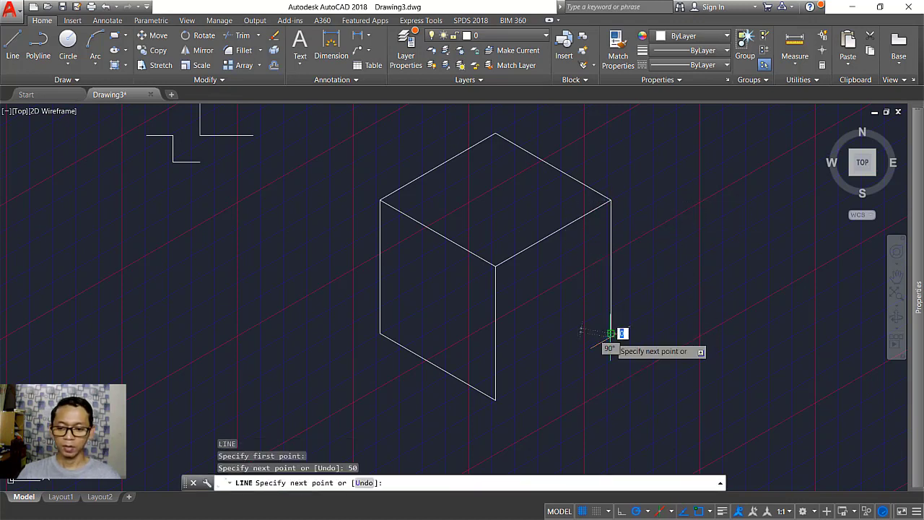
{"action": "left_click", "coordinate": [495, 399]}
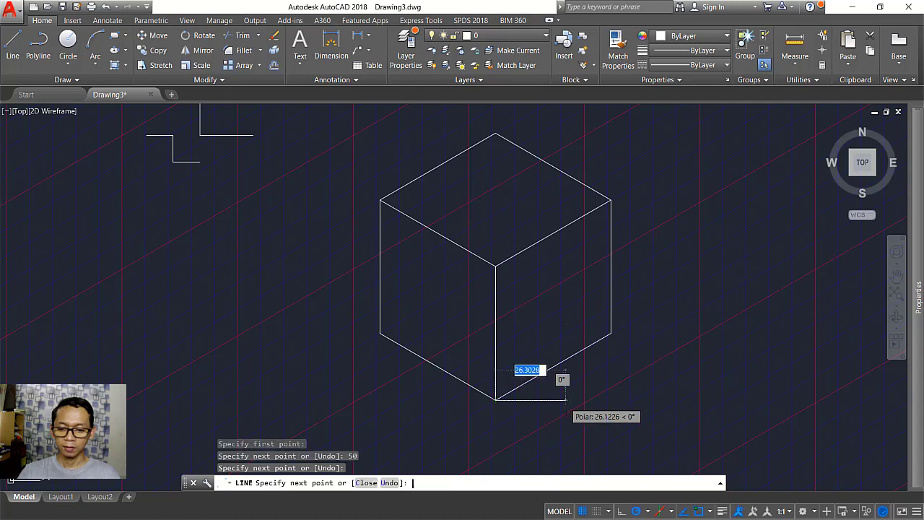
{"action": "key", "text": "Return"}
Turn off isometric drafting, inspect the flat cube from an orbited view and restore the Top view
{"action": "left_click", "coordinate": [665, 511]}
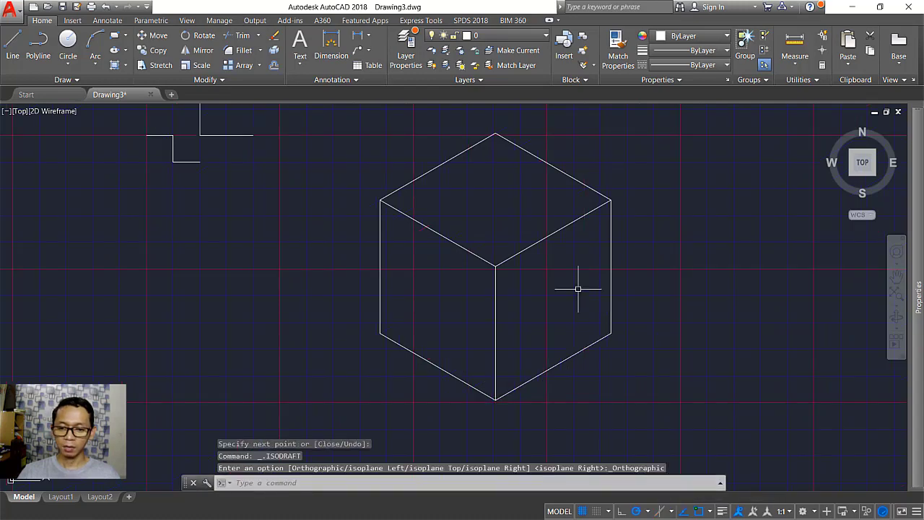
{"action": "scroll", "coordinate": [574, 324], "scroll_direction": "down", "scroll_amount": 3}
{"action": "mouse_move", "coordinate": [563, 334]}
{"action": "middle_mouse_down"}
{"action": "mouse_move", "coordinate": [542, 326]}
{"action": "mouse_move", "coordinate": [588, 260]}
{"action": "middle_mouse_up"}
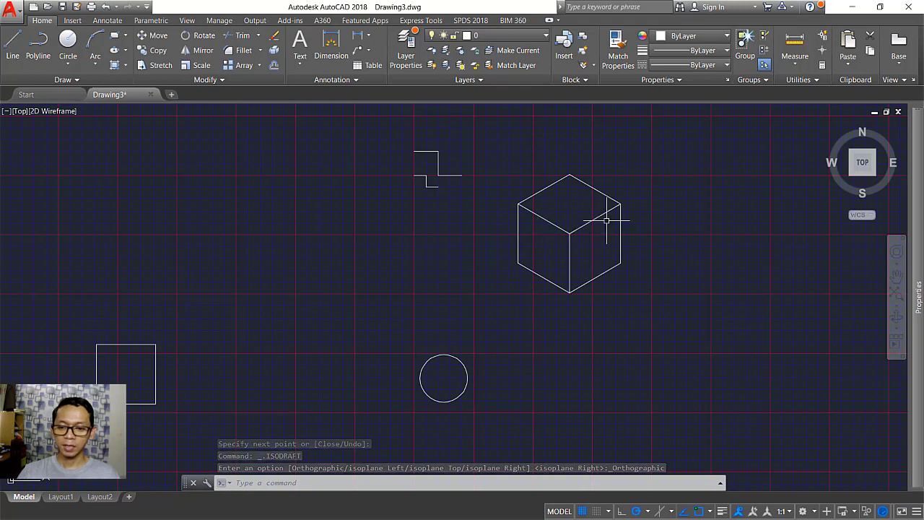
{"action": "middle_click_drag", "start_coordinate": [598, 288], "coordinate": [601, 194], "text": "shift"}
{"action": "left_click", "coordinate": [26, 112]}
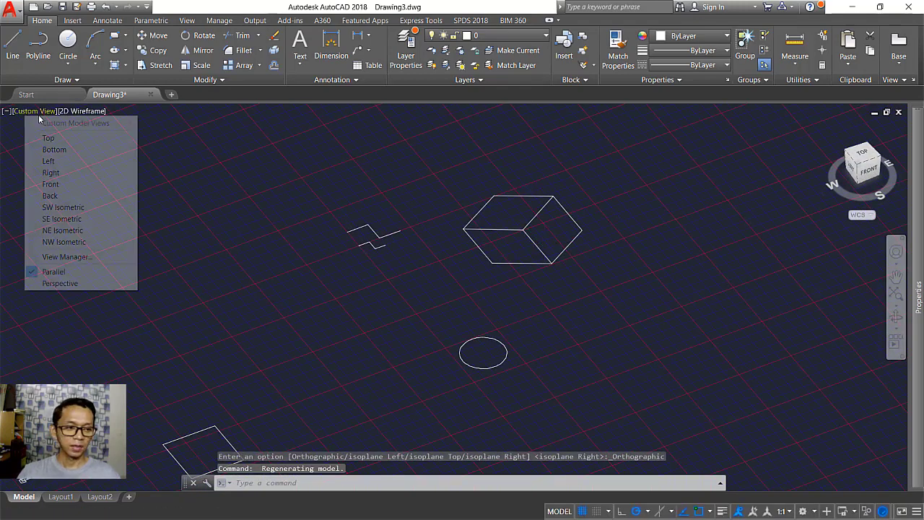
{"action": "left_click", "coordinate": [43, 139]}
{"action": "scroll", "coordinate": [766, 293], "scroll_direction": "down", "scroll_amount": 2}
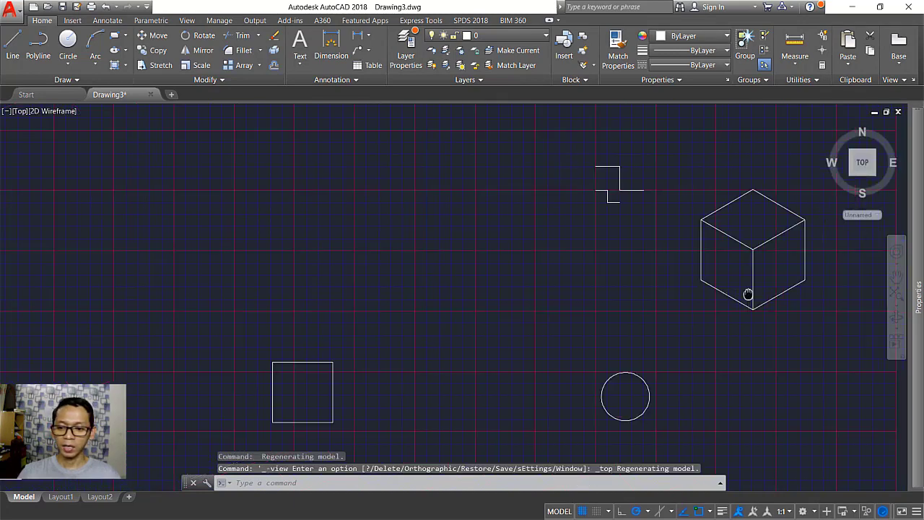
{"action": "middle_click_drag", "start_coordinate": [749, 293], "coordinate": [553, 296]}
{"action": "scroll", "coordinate": [553, 296], "scroll_direction": "up", "scroll_amount": 2}
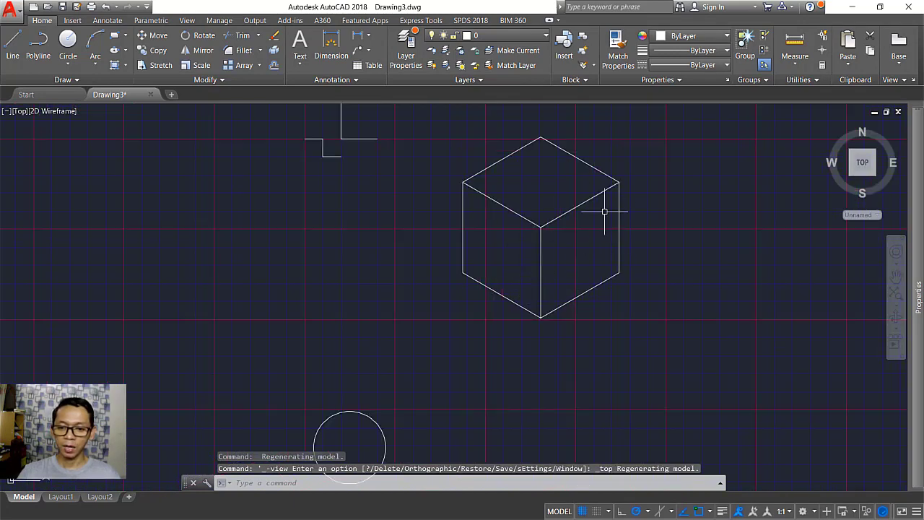
{"action": "scroll", "coordinate": [539, 258], "scroll_direction": "down", "scroll_amount": 3}
{"action": "mouse_move", "coordinate": [538, 267]}
{"action": "middle_mouse_down"}
{"action": "mouse_move", "coordinate": [533, 286]}
{"action": "mouse_move", "coordinate": [536, 278]}
{"action": "middle_mouse_up"}
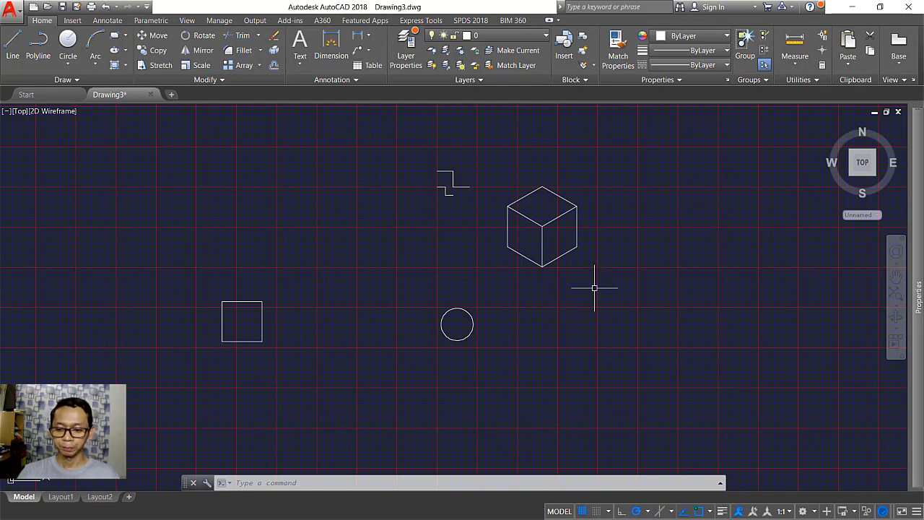
Examine the snap points on the square with the Line command and review the list of object snap modes
{"action": "middle_click_drag", "start_coordinate": [640, 246], "coordinate": [578, 270]}
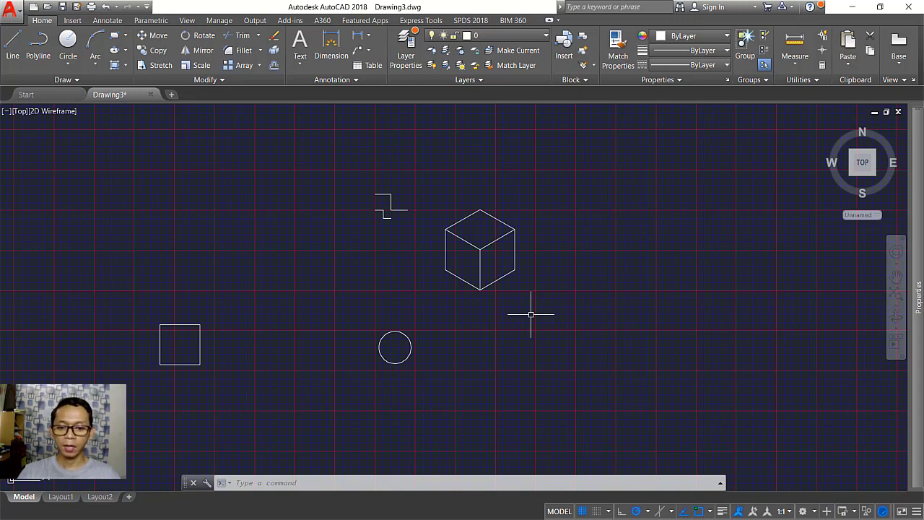
{"action": "scroll", "coordinate": [392, 273], "scroll_direction": "up", "scroll_amount": 2}
{"action": "middle_click_drag", "start_coordinate": [413, 275], "coordinate": [455, 301]}
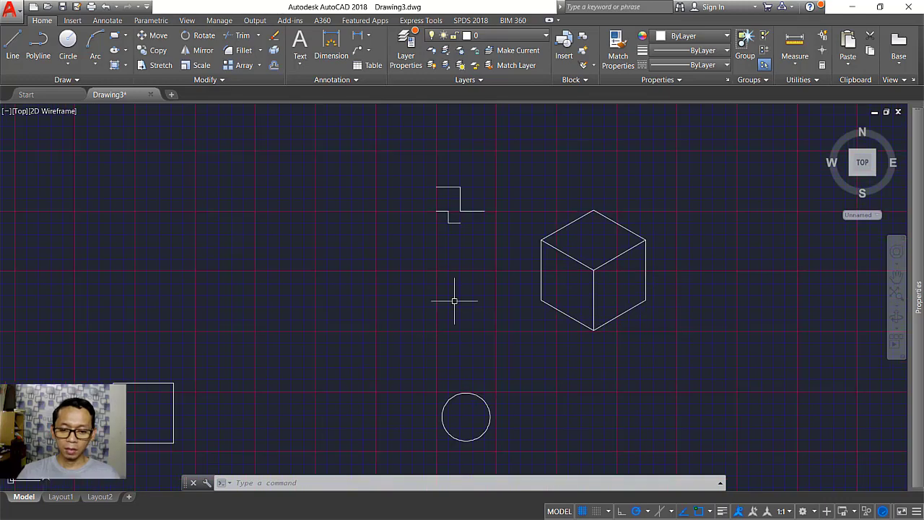
{"action": "type", "text": "L"}
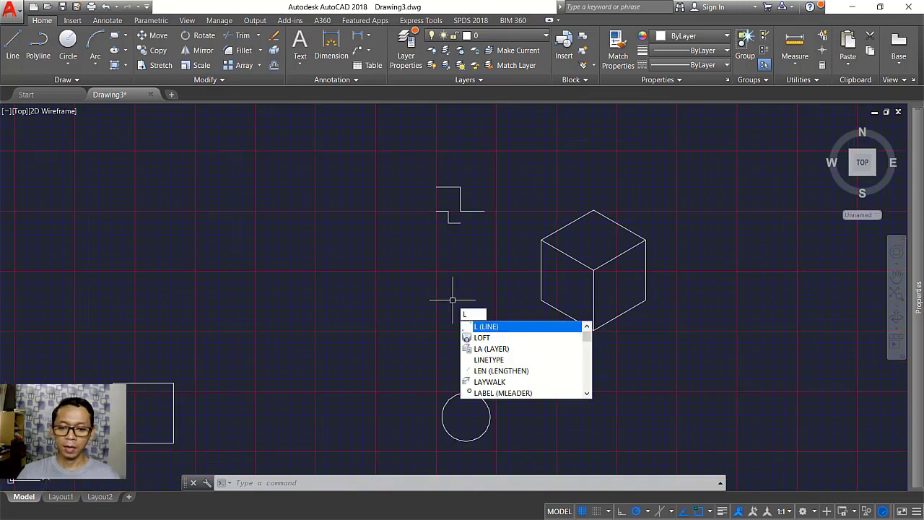
{"action": "key", "text": "Return"}
{"action": "mouse_move", "coordinate": [351, 326]}
{"action": "middle_mouse_down"}
{"action": "mouse_move", "coordinate": [502, 310]}
{"action": "mouse_move", "coordinate": [585, 320]}
{"action": "middle_mouse_up"}
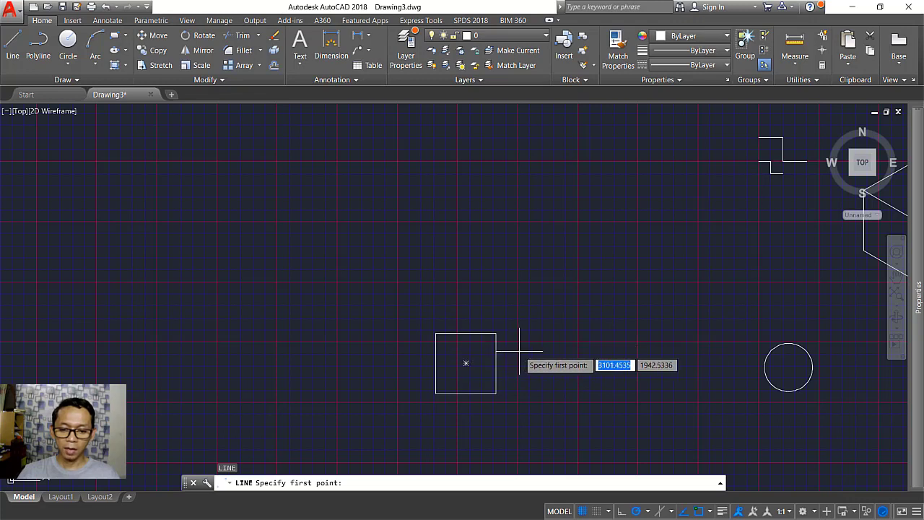
{"action": "scroll", "coordinate": [517, 344], "scroll_direction": "up", "scroll_amount": 2}
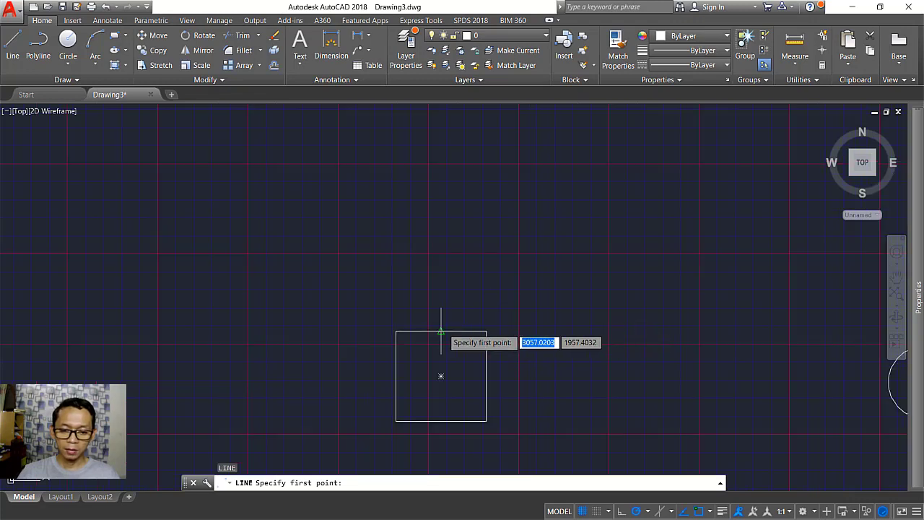
{"action": "scroll", "coordinate": [441, 333], "scroll_direction": "up", "scroll_amount": 2}
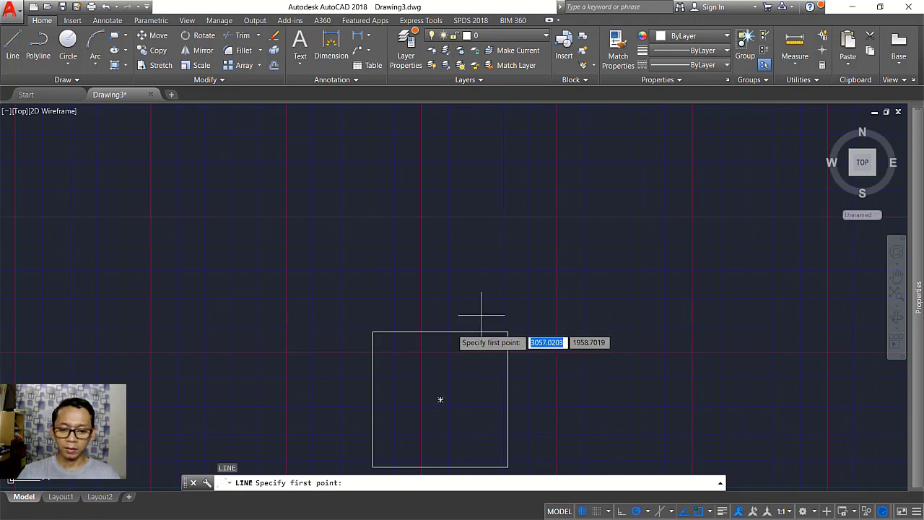
{"action": "left_click", "coordinate": [712, 511]}
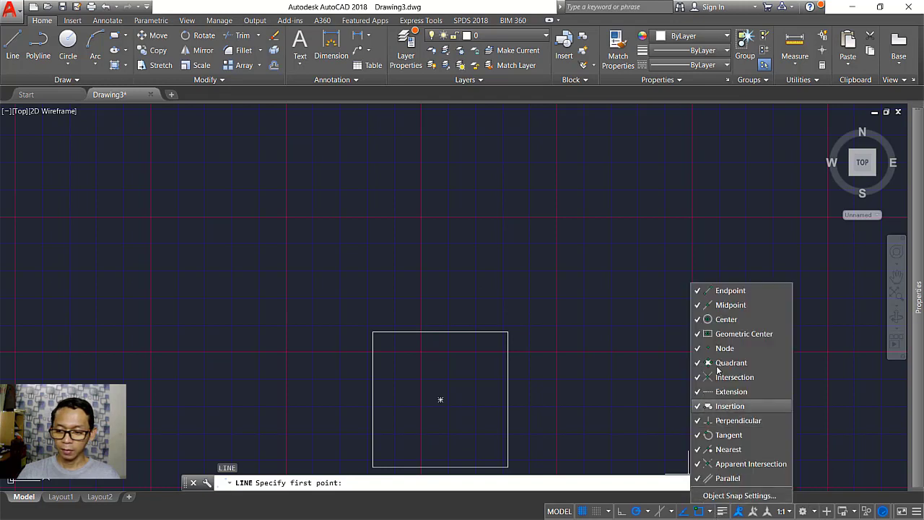
{"action": "left_click", "coordinate": [485, 304]}
{"action": "key", "text": "Escape"}
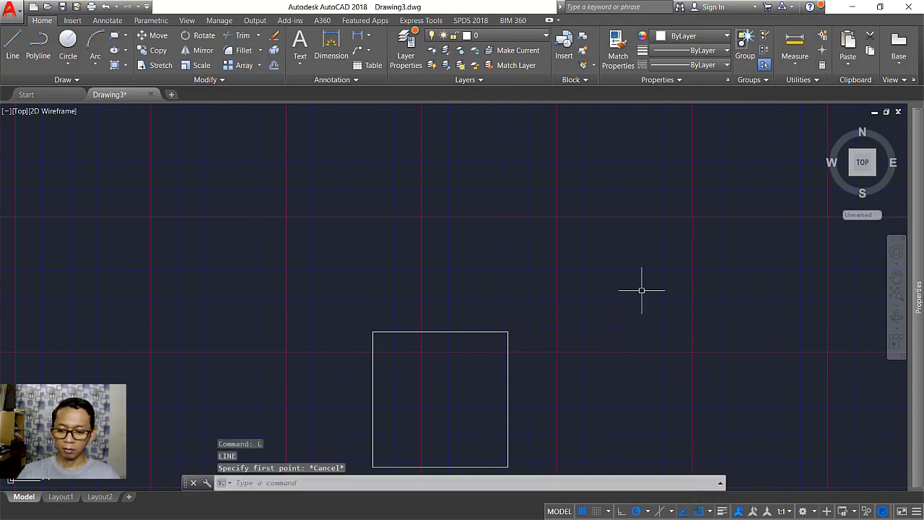
Try starting a line on the square's upper edge with object snap off, and turn object snap back on
{"action": "left_click", "coordinate": [698, 512]}
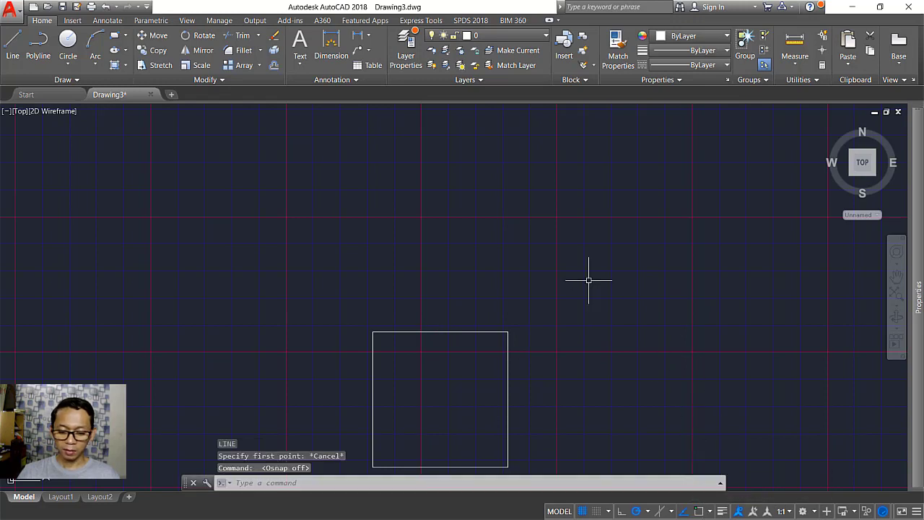
{"action": "key", "text": "Return"}
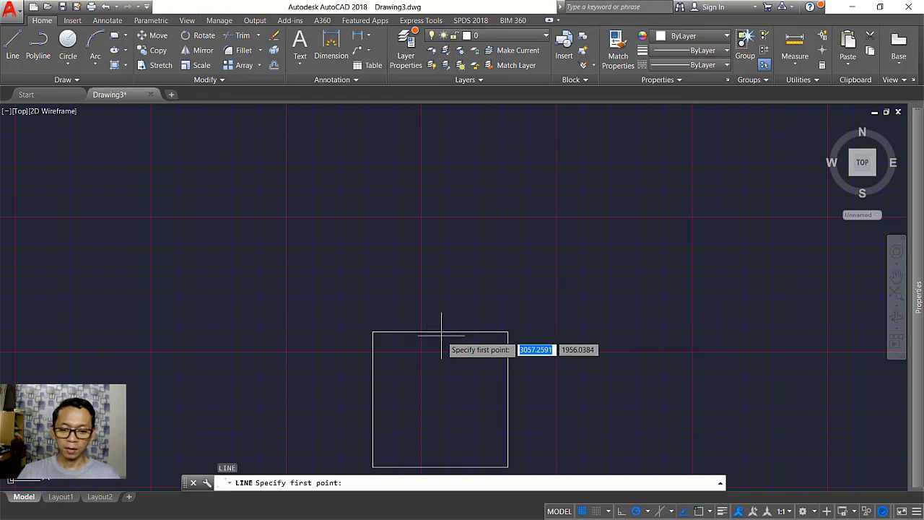
{"action": "key", "text": "Escape"}
{"action": "left_click", "coordinate": [699, 509]}
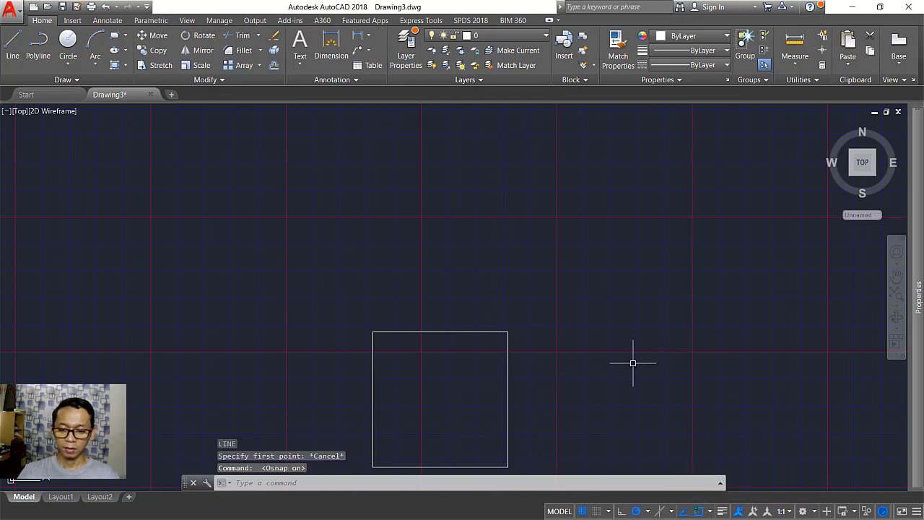
With object snap on, compare the Line command's snap points on the square and circle with the available snap modes
{"action": "key", "text": "Return"}
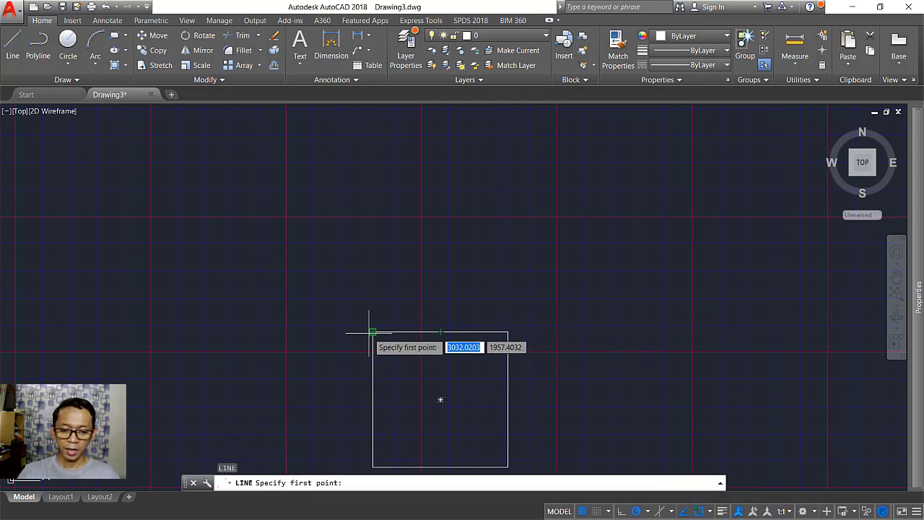
{"action": "scroll", "coordinate": [440, 399], "scroll_direction": "down", "scroll_amount": 5}
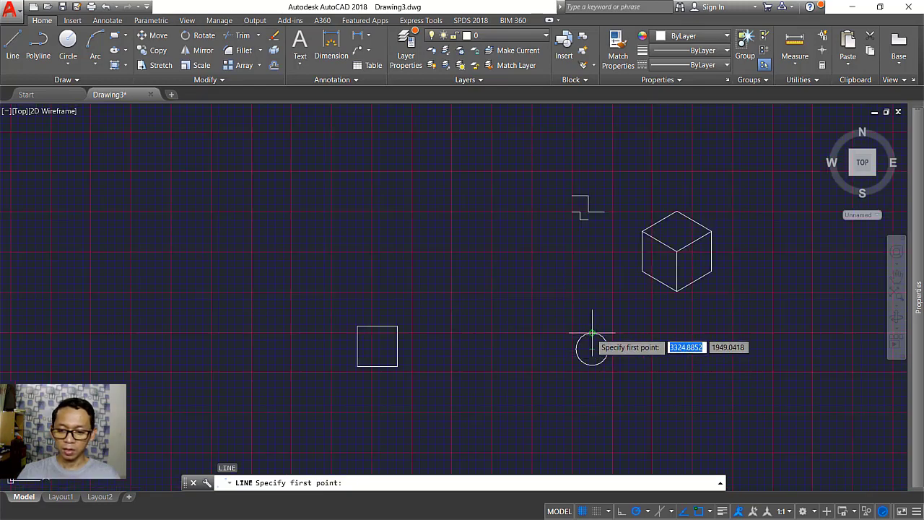
{"action": "left_click", "coordinate": [709, 512]}
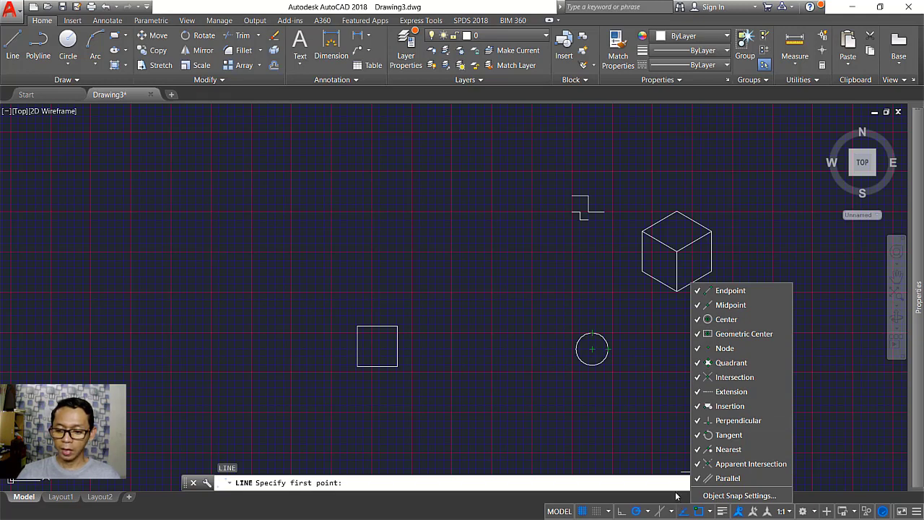
{"action": "key", "text": "Escape"}
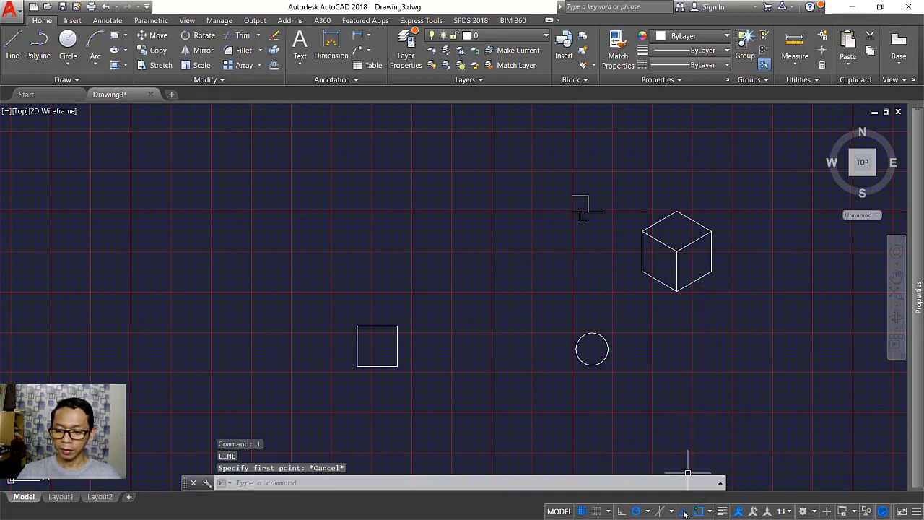
Turn off object snap tracking and try aligning a line's start point with the circle's center
{"action": "scroll", "coordinate": [599, 366], "scroll_direction": "up", "scroll_amount": 2}
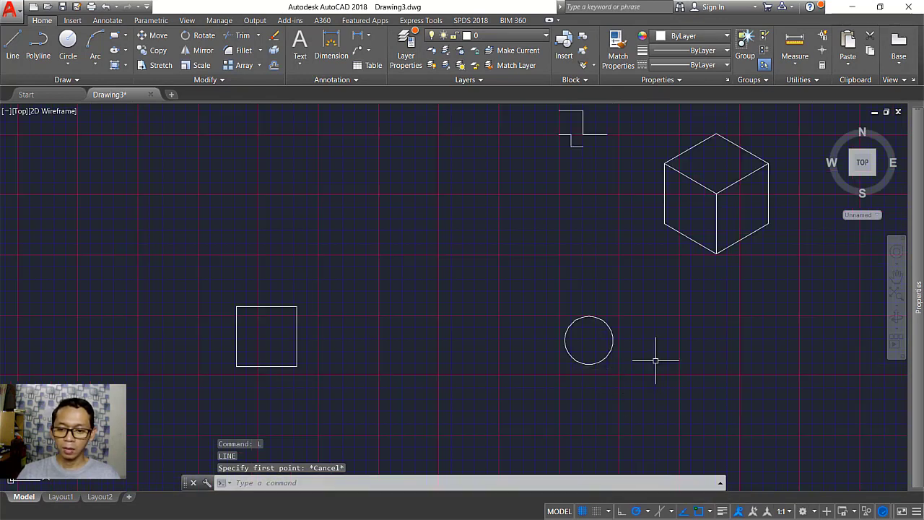
{"action": "mouse_move", "coordinate": [557, 386]}
{"action": "middle_mouse_down"}
{"action": "mouse_move", "coordinate": [607, 378]}
{"action": "mouse_move", "coordinate": [571, 380]}
{"action": "middle_mouse_up"}
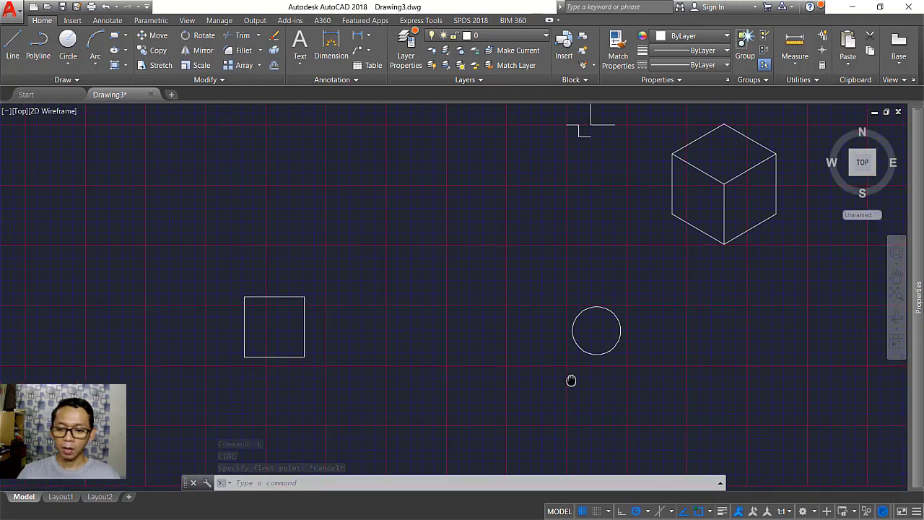
{"action": "scroll", "coordinate": [706, 334], "scroll_direction": "up", "scroll_amount": 2}
{"action": "left_click", "coordinate": [596, 290]}
{"action": "left_click", "coordinate": [507, 338]}
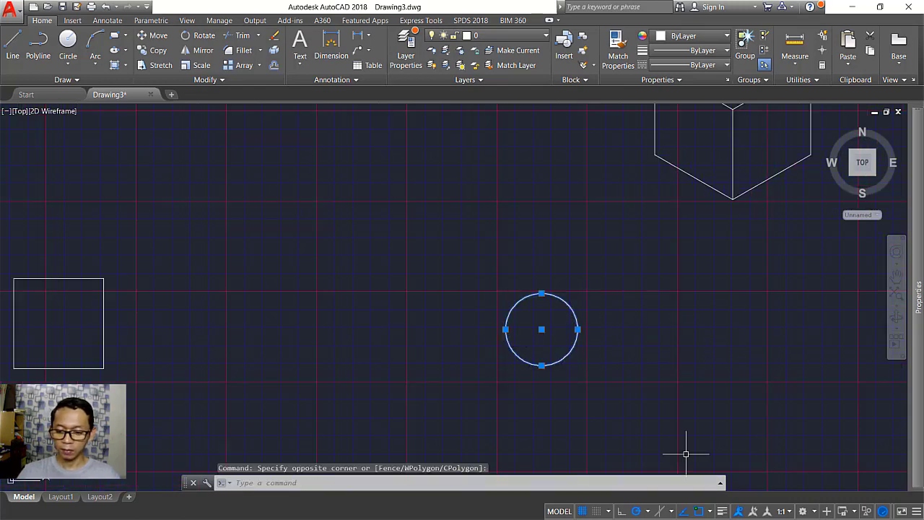
{"action": "left_click", "coordinate": [686, 512]}
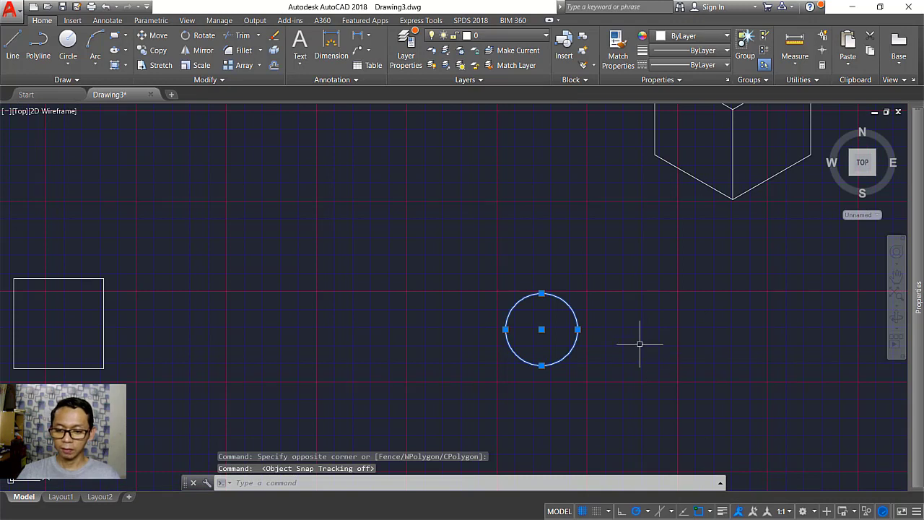
{"action": "key", "text": "Escape"}
{"action": "type", "text": "l"}
{"action": "key", "text": "Return"}
{"action": "scroll", "coordinate": [598, 364], "scroll_direction": "up", "scroll_amount": 2}
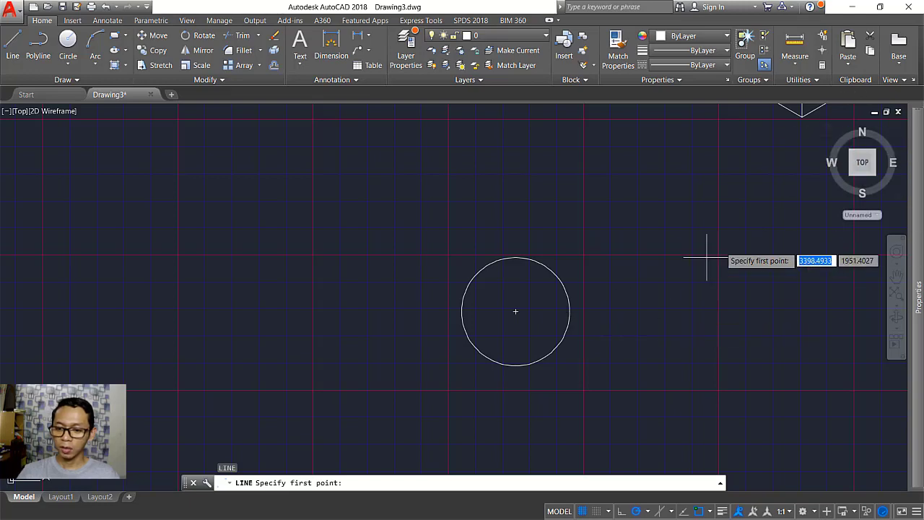
With object snap tracking on, try starting a line directly below the cube's bottom corner, level with the circle's center, and cancel it
{"action": "middle_click_drag", "start_coordinate": [681, 258], "coordinate": [565, 277]}
{"action": "scroll", "coordinate": [649, 241], "scroll_direction": "down", "scroll_amount": 2}
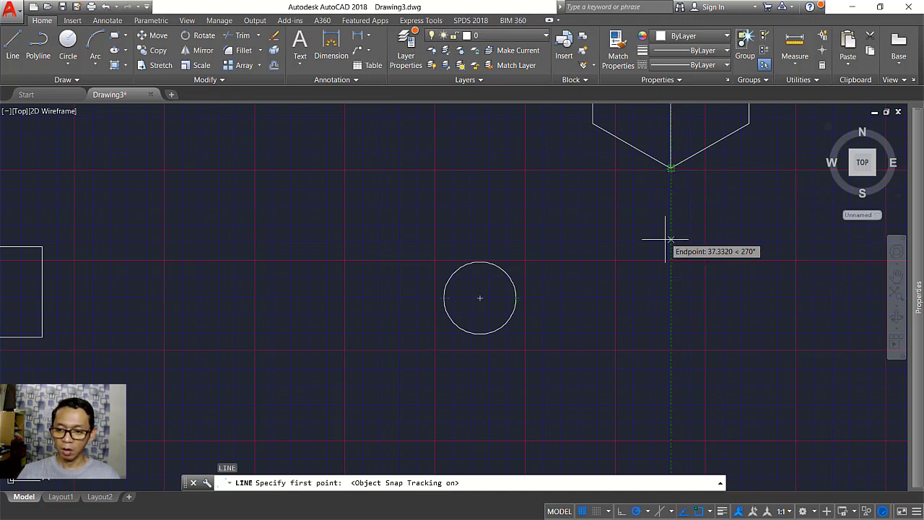
{"action": "left_click", "coordinate": [671, 297]}
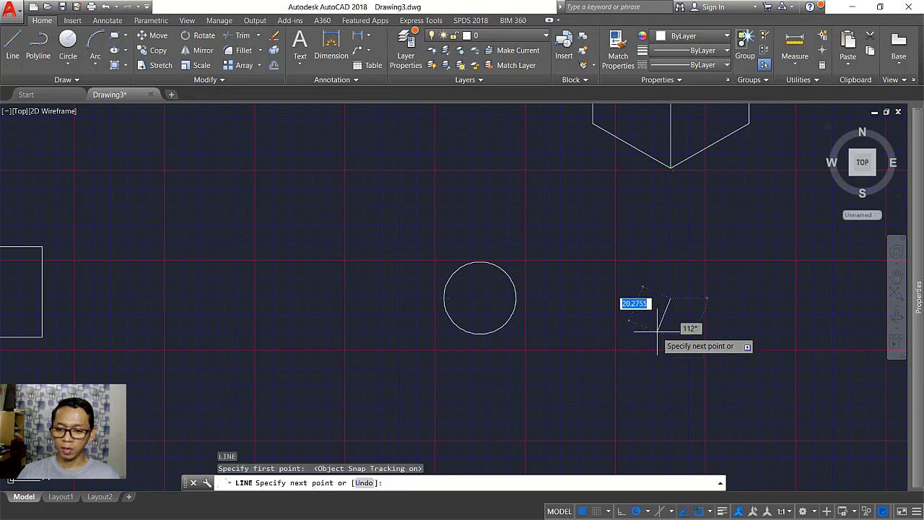
{"action": "key", "text": "Escape"}
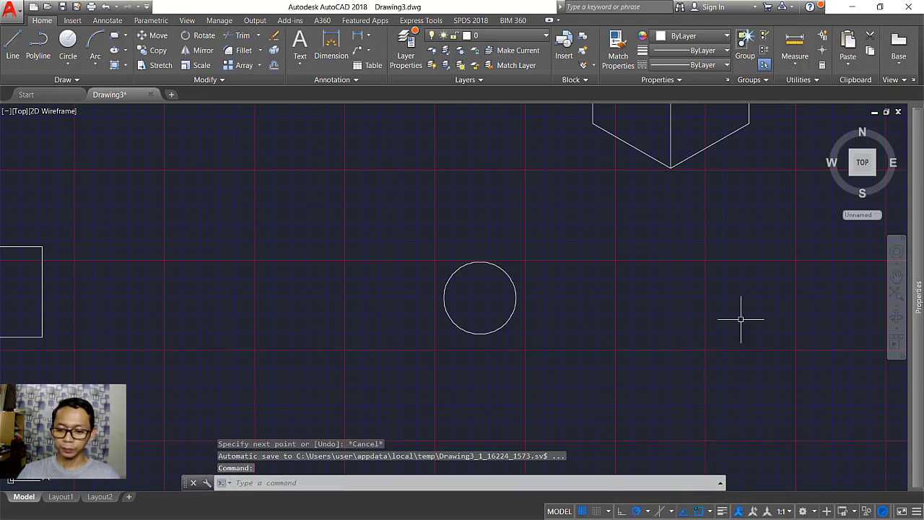
{"action": "scroll", "coordinate": [738, 289], "scroll_direction": "down", "scroll_amount": 2}
{"action": "middle_click_drag", "start_coordinate": [739, 289], "coordinate": [656, 289]}
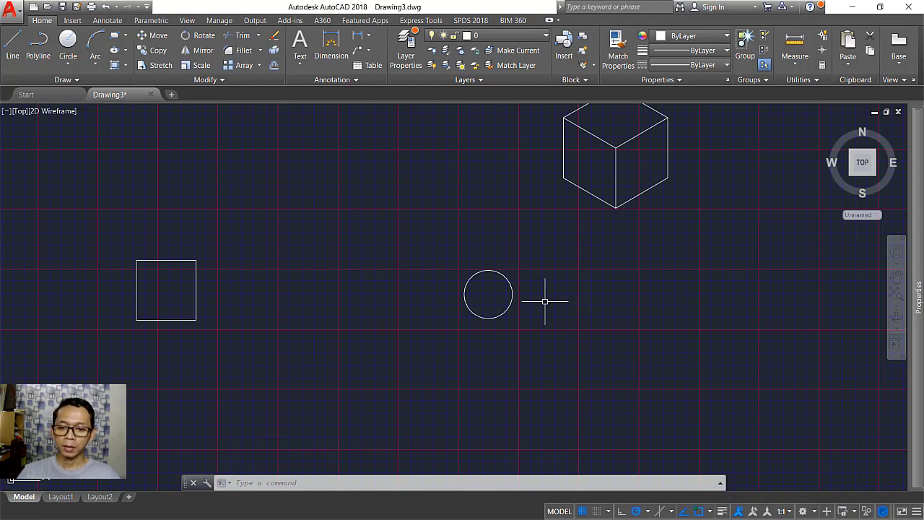
Set the circle's lineweight to 1.00 mm and deselect it
{"action": "mouse_move", "coordinate": [513, 279]}
{"action": "middle_mouse_down"}
{"action": "mouse_move", "coordinate": [564, 316]}
{"action": "mouse_move", "coordinate": [520, 328]}
{"action": "middle_mouse_up"}
{"action": "scroll", "coordinate": [570, 375], "scroll_direction": "up", "scroll_amount": 1}
{"action": "scroll", "coordinate": [574, 332], "scroll_direction": "up", "scroll_amount": 1}
{"action": "left_click", "coordinate": [519, 238]}
{"action": "left_click", "coordinate": [470, 303]}
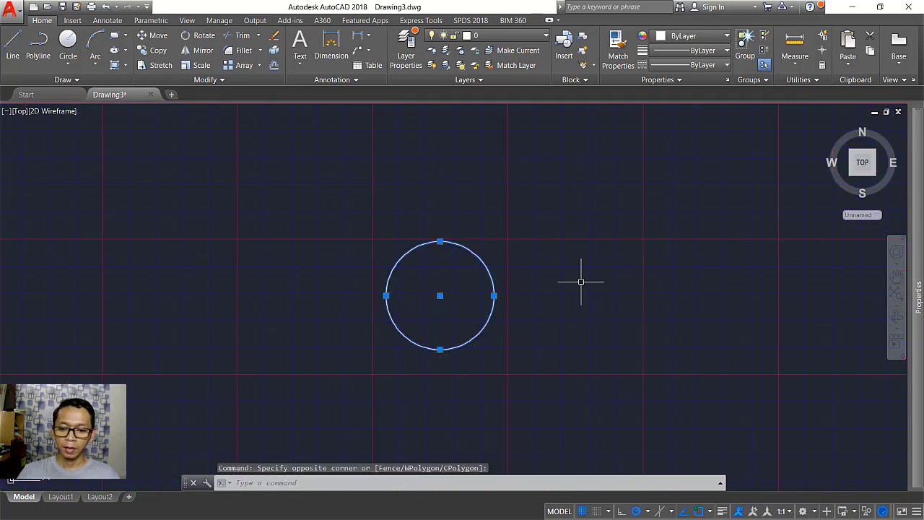
{"action": "mouse_move", "coordinate": [920, 303]}
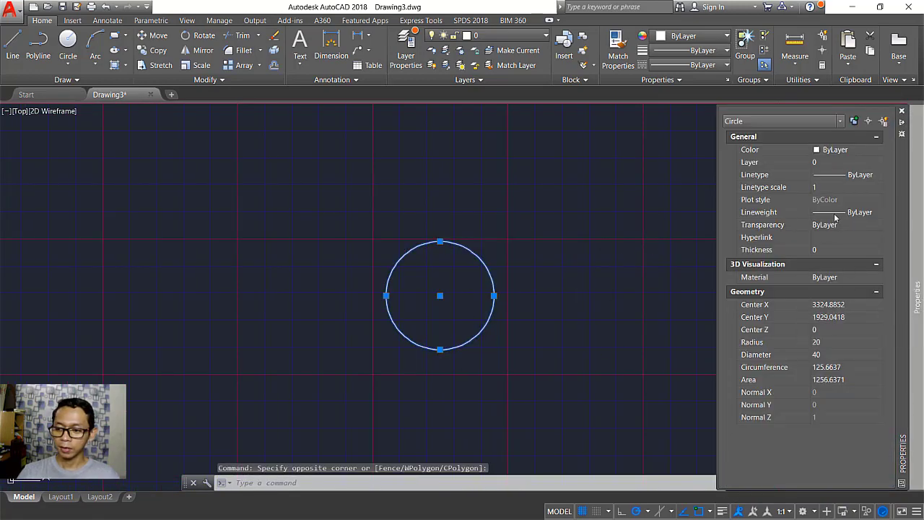
{"action": "left_click", "coordinate": [841, 217]}
{"action": "left_click", "coordinate": [858, 212]}
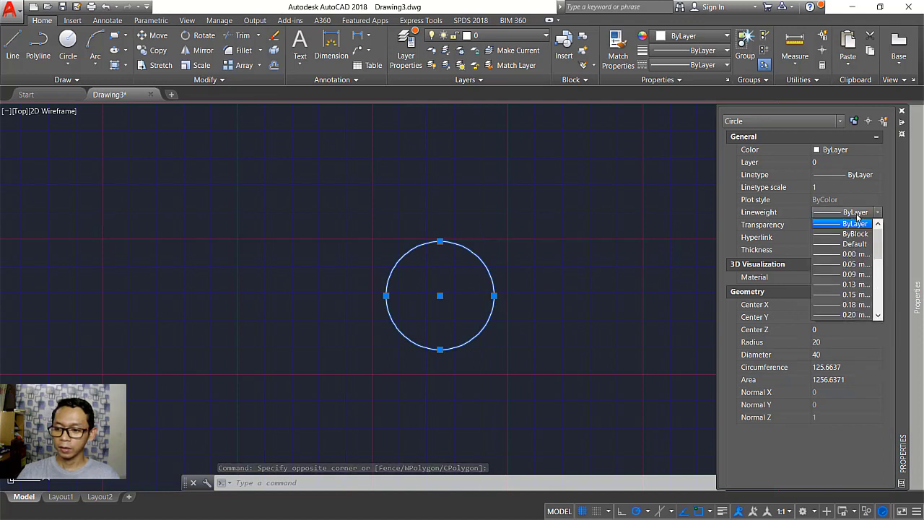
{"action": "scroll", "coordinate": [858, 298], "scroll_direction": "down", "scroll_amount": 5}
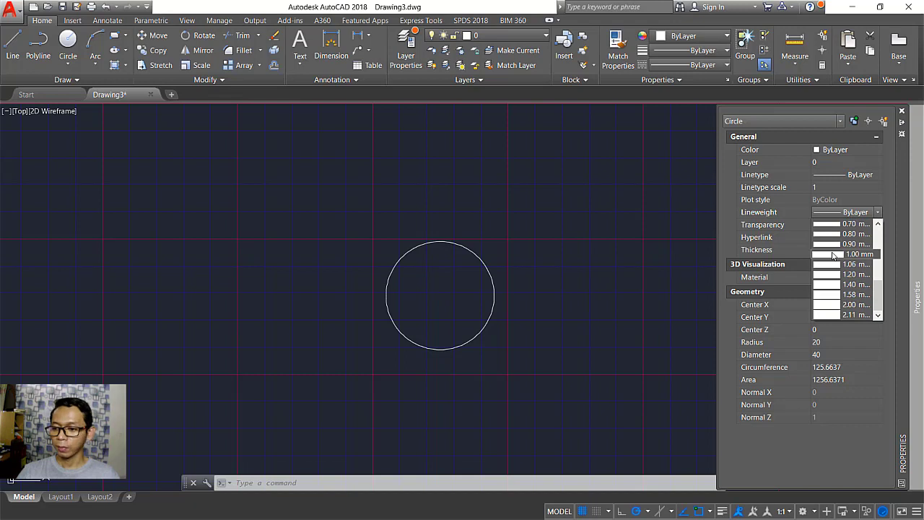
{"action": "left_click", "coordinate": [838, 254]}
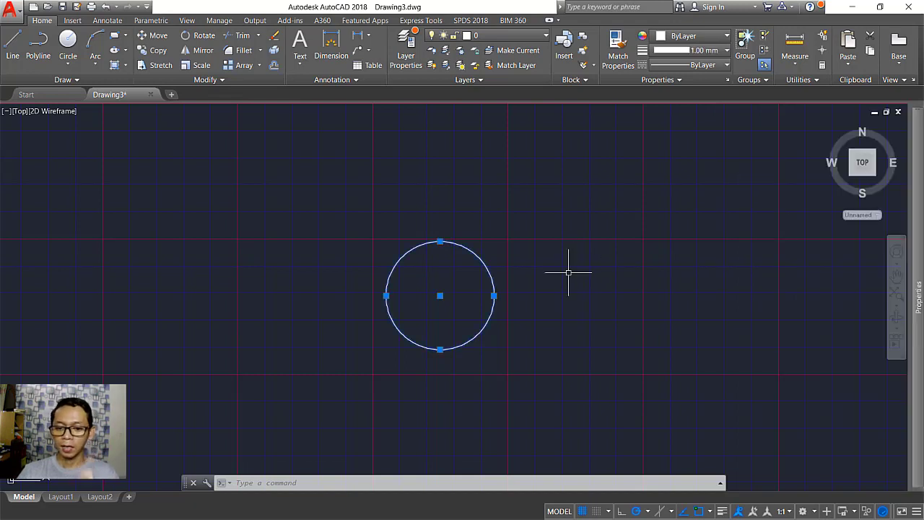
{"action": "key", "text": "Escape"}
Turn on lineweight display to view the circle's line thickness, and turn the display off again
{"action": "scroll", "coordinate": [456, 317], "scroll_direction": "up", "scroll_amount": 2}
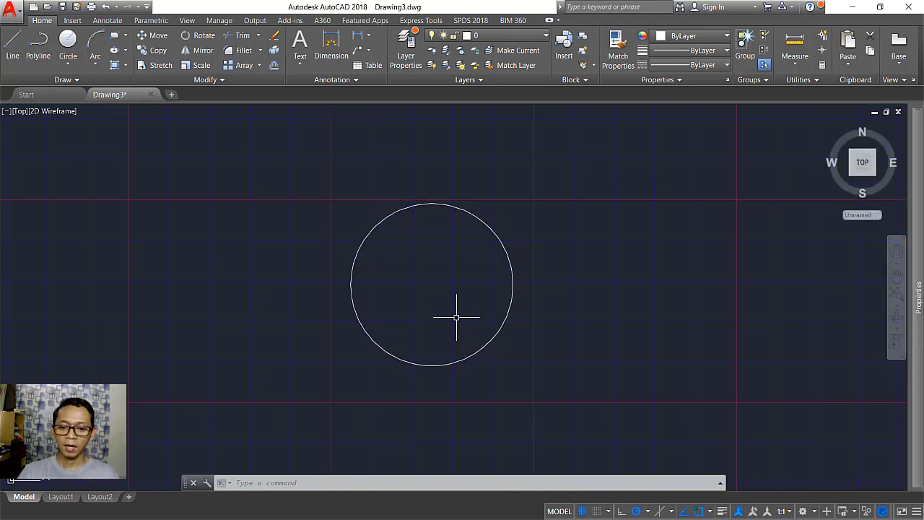
{"action": "middle_click_drag", "start_coordinate": [459, 316], "coordinate": [459, 317]}
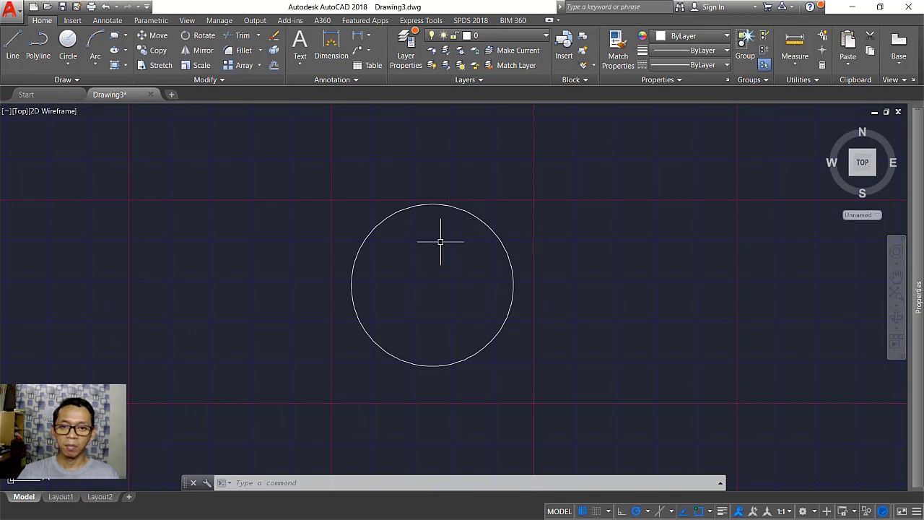
{"action": "left_click", "coordinate": [721, 512]}
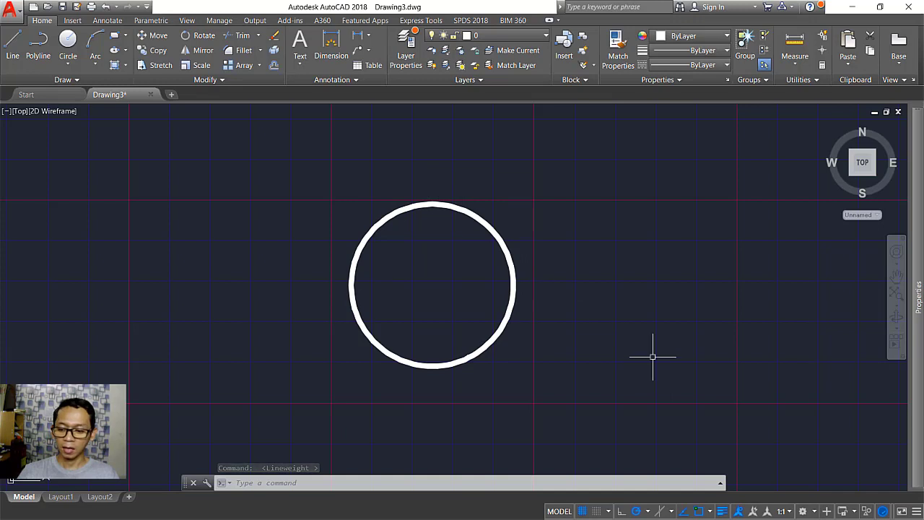
{"action": "left_click", "coordinate": [722, 511]}
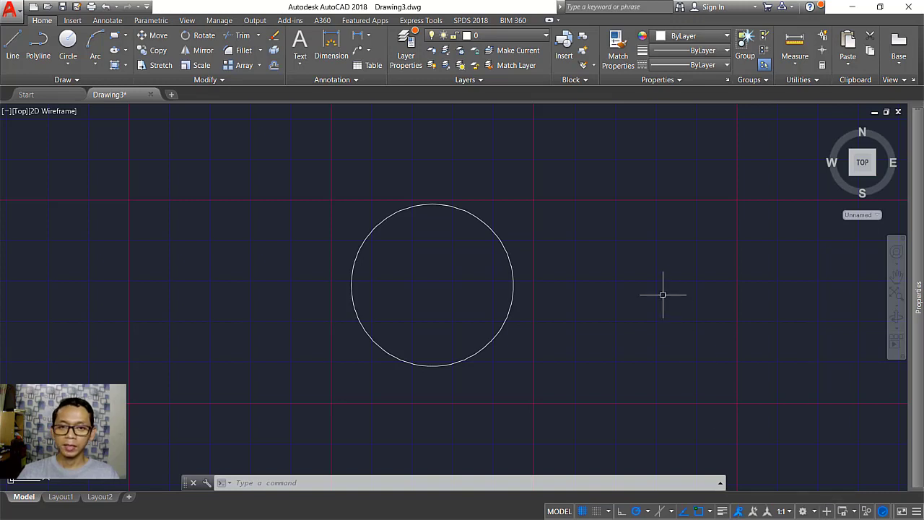
Create an annotative dimension style based on ISO-25 for all dimensions, keeping the default name and text settings
{"action": "scroll", "coordinate": [647, 286], "scroll_direction": "down", "scroll_amount": 4}
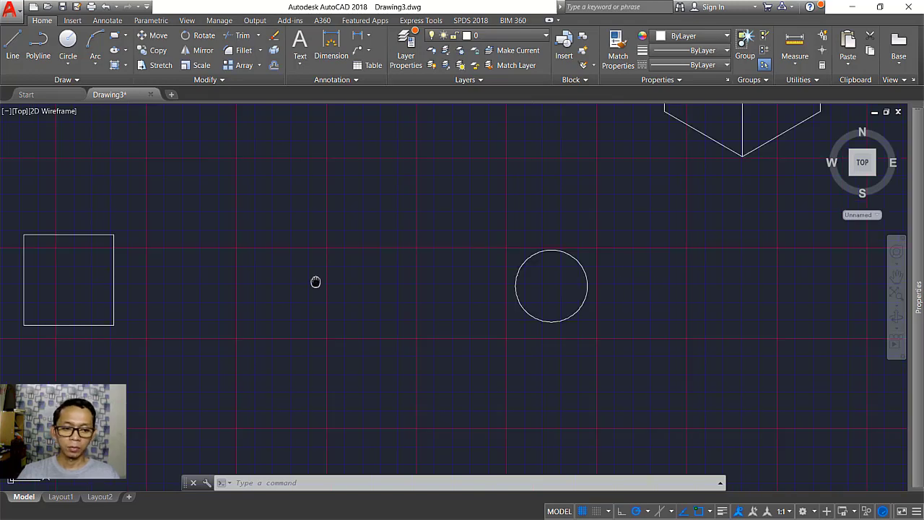
{"action": "middle_click_drag", "start_coordinate": [315, 282], "coordinate": [655, 281]}
{"action": "scroll", "coordinate": [373, 303], "scroll_direction": "up", "scroll_amount": 2}
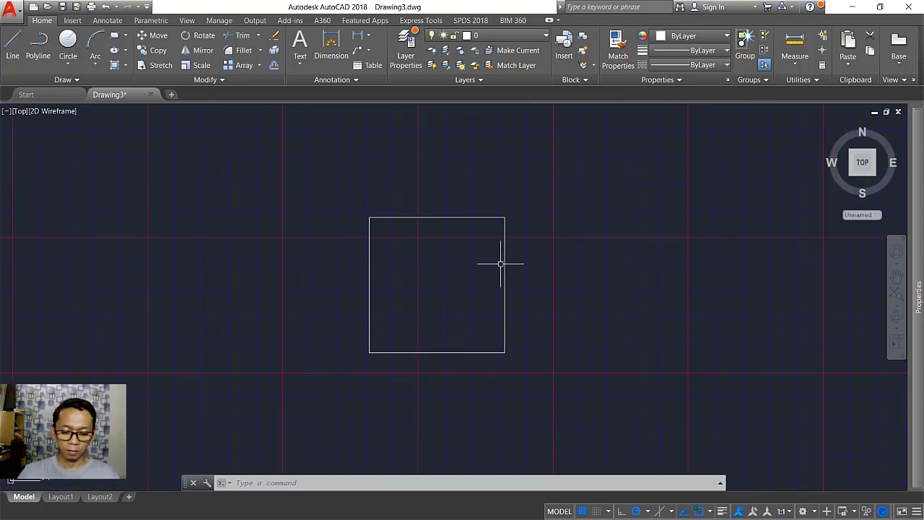
{"action": "key", "text": "Return"}
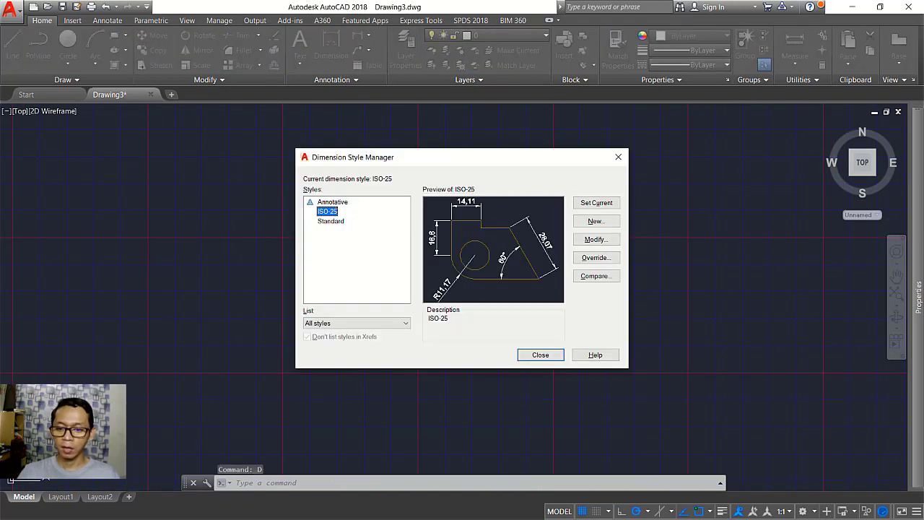
{"action": "left_click", "coordinate": [595, 221]}
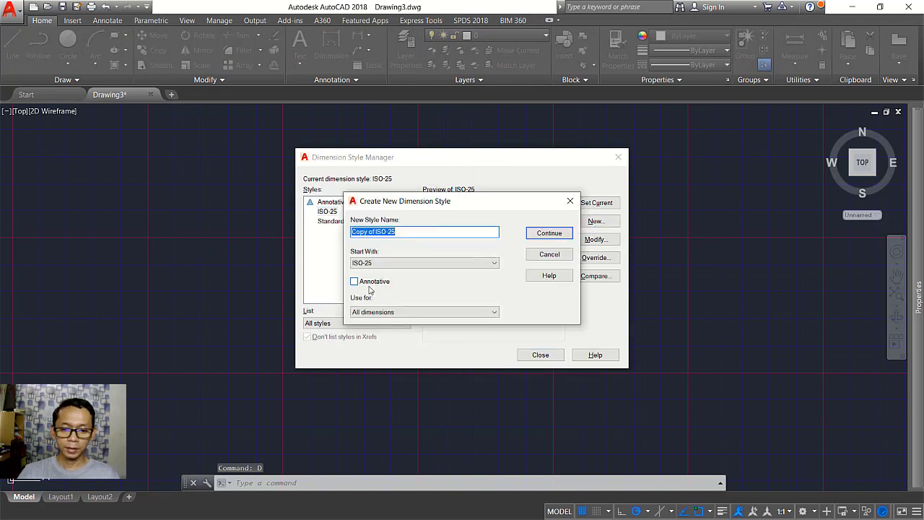
{"action": "left_click", "coordinate": [356, 282]}
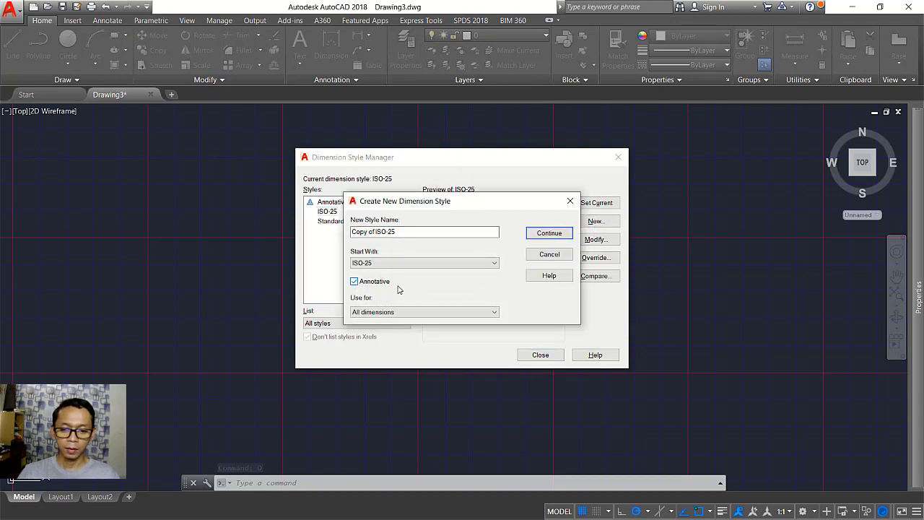
{"action": "left_click", "coordinate": [549, 234]}
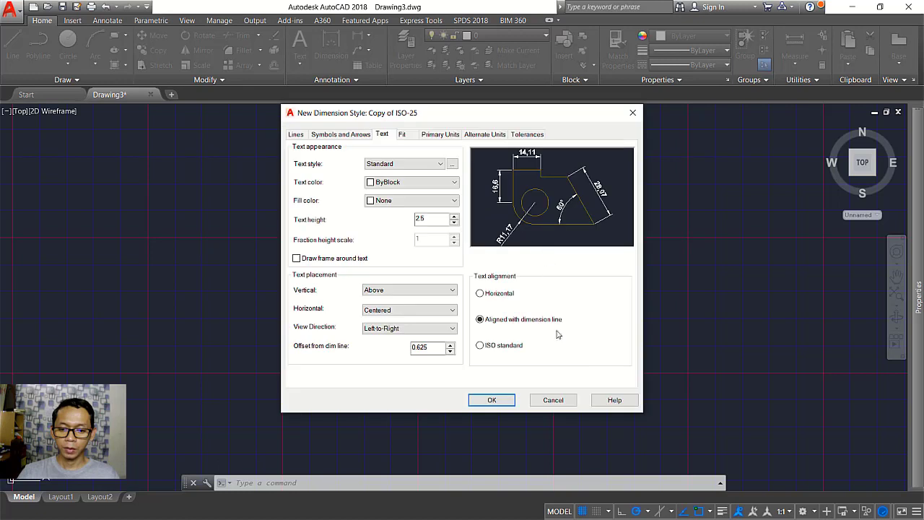
{"action": "left_click", "coordinate": [491, 399]}
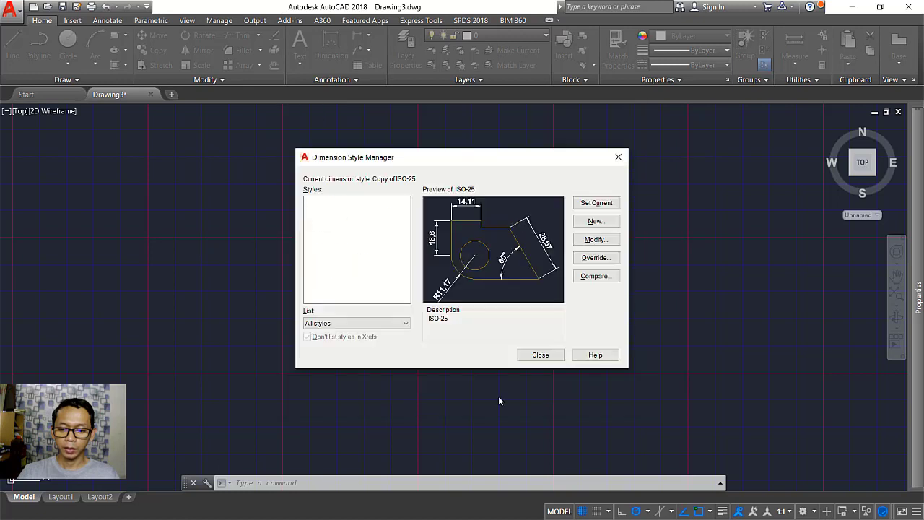
{"action": "left_click", "coordinate": [540, 355]}
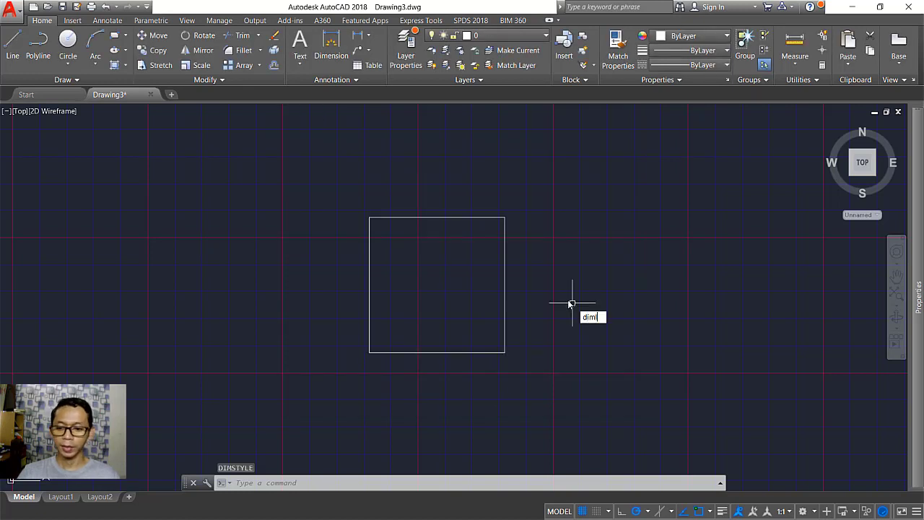
Add a linear dimension above the square's upper edge and check its annotative scale in the properties
{"action": "type", "text": "diml"}
{"action": "key", "text": "Return"}
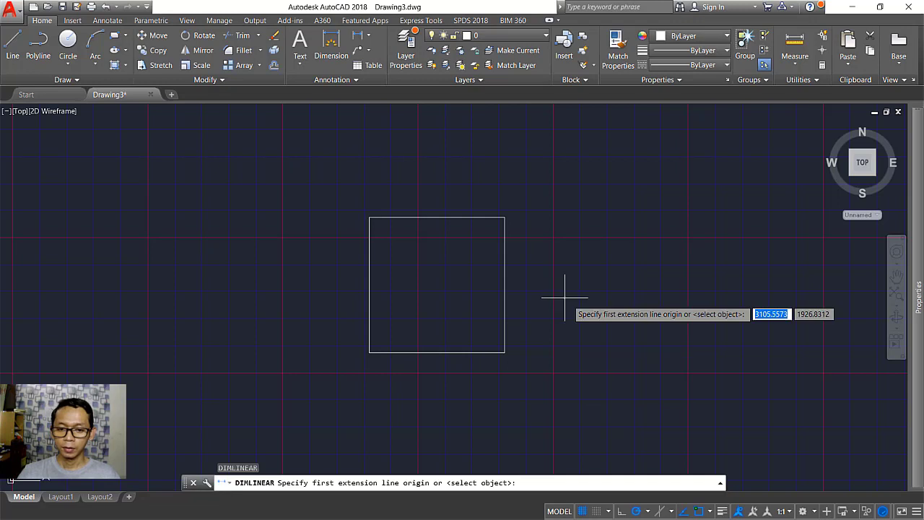
{"action": "left_click", "coordinate": [369, 216]}
{"action": "left_click", "coordinate": [504, 217]}
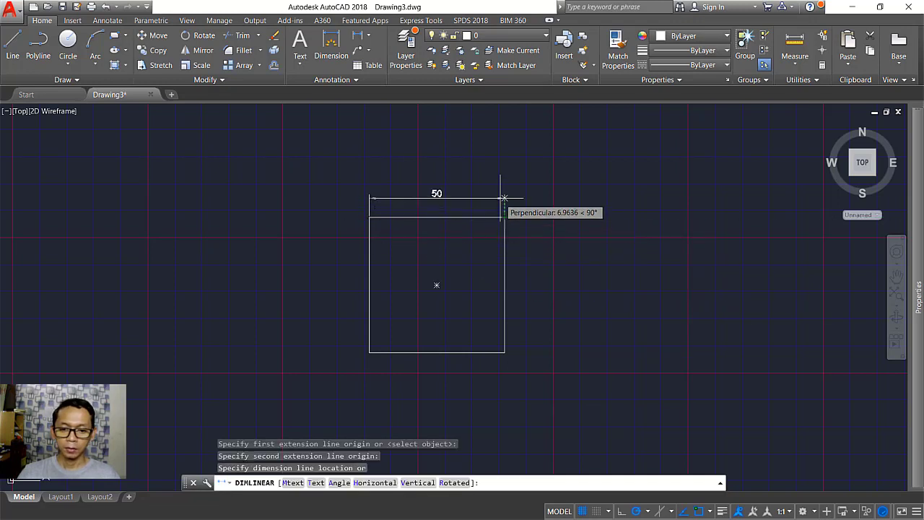
{"action": "left_click", "coordinate": [504, 197]}
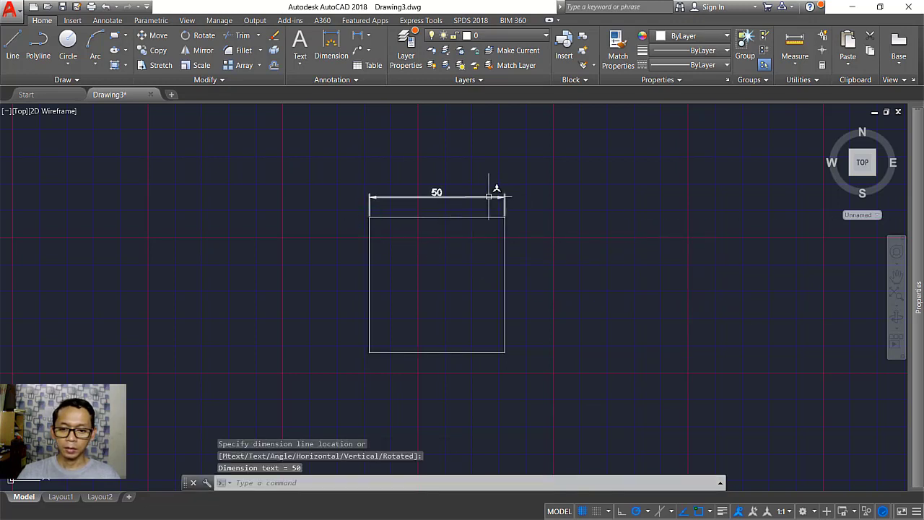
{"action": "left_click", "coordinate": [497, 195]}
{"action": "mouse_move", "coordinate": [918, 303]}
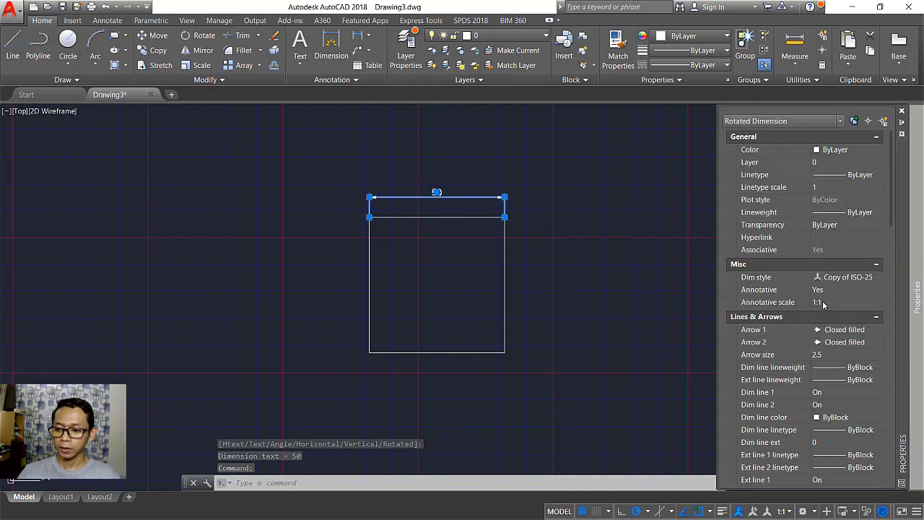
{"action": "key", "text": "Escape"}
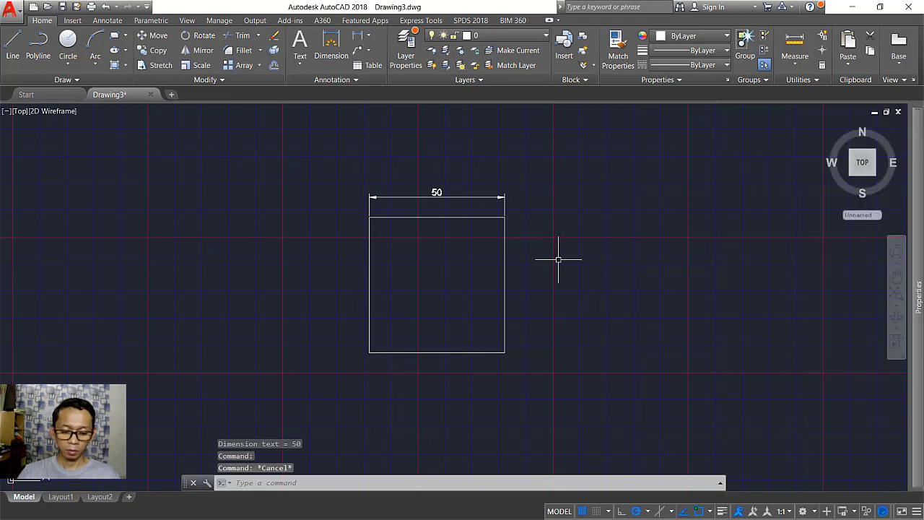
Create a second annotative dimension style based on Copy of ISO-25, with a larger text height
{"action": "key", "text": "Return"}
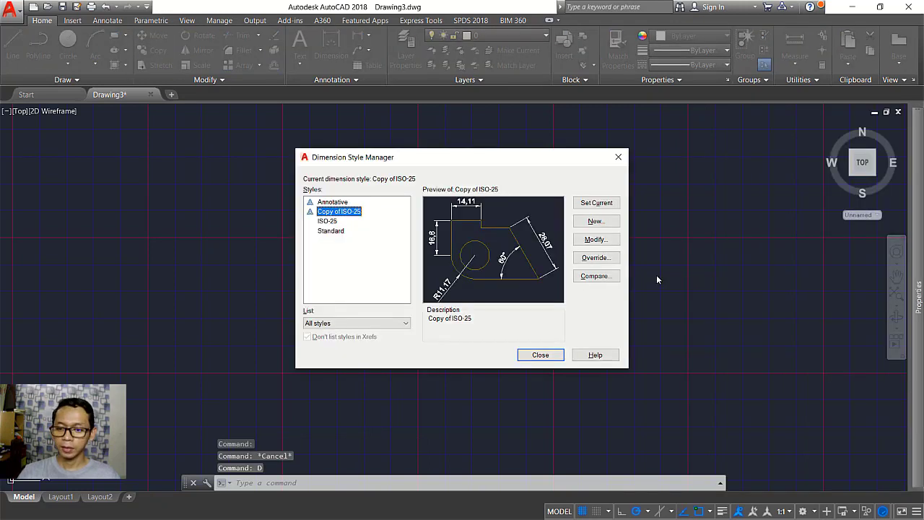
{"action": "left_click", "coordinate": [594, 222]}
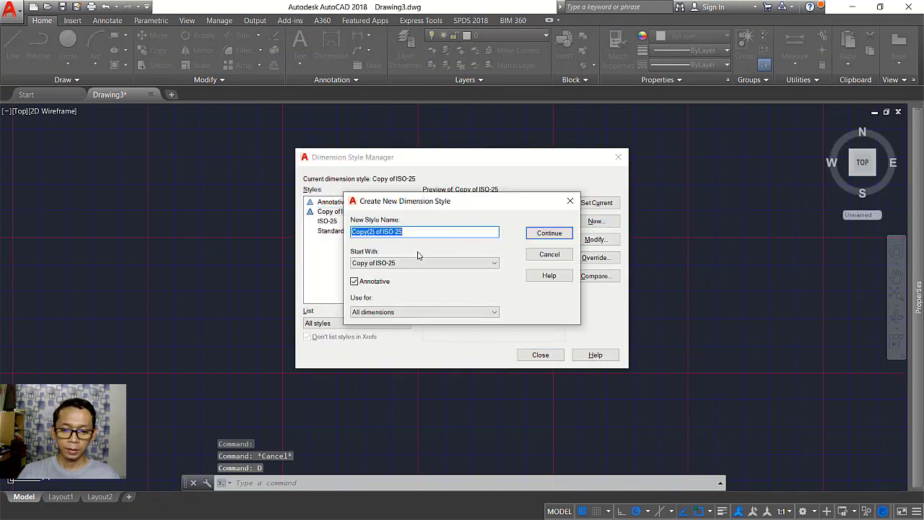
{"action": "left_click", "coordinate": [549, 233]}
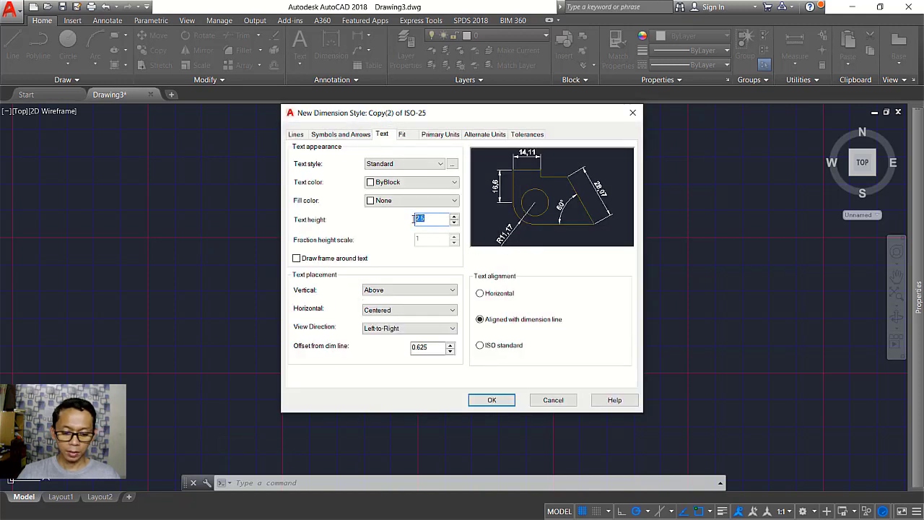
{"action": "left_click", "coordinate": [492, 400]}
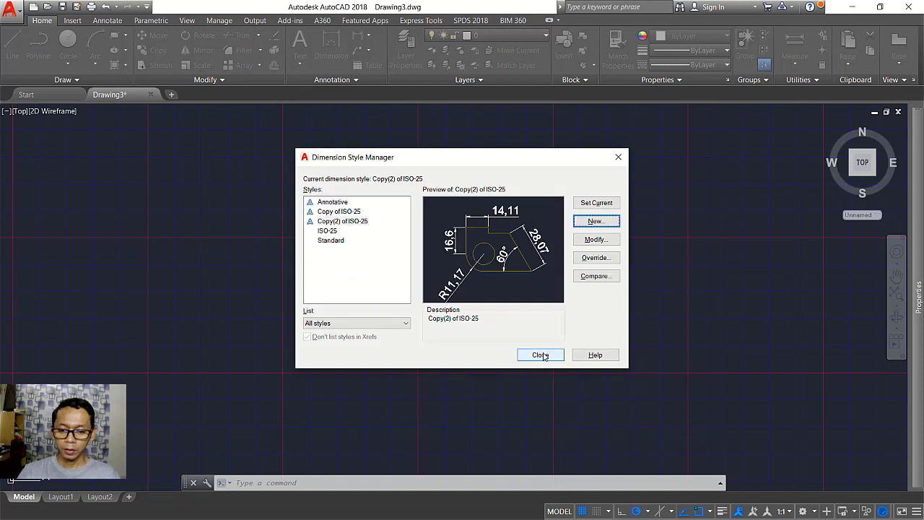
{"action": "left_click", "coordinate": [541, 356]}
Add a vertical linear dimension beside the square's right edge using the larger-text dimension style
{"action": "type", "text": "DIMLIN"}
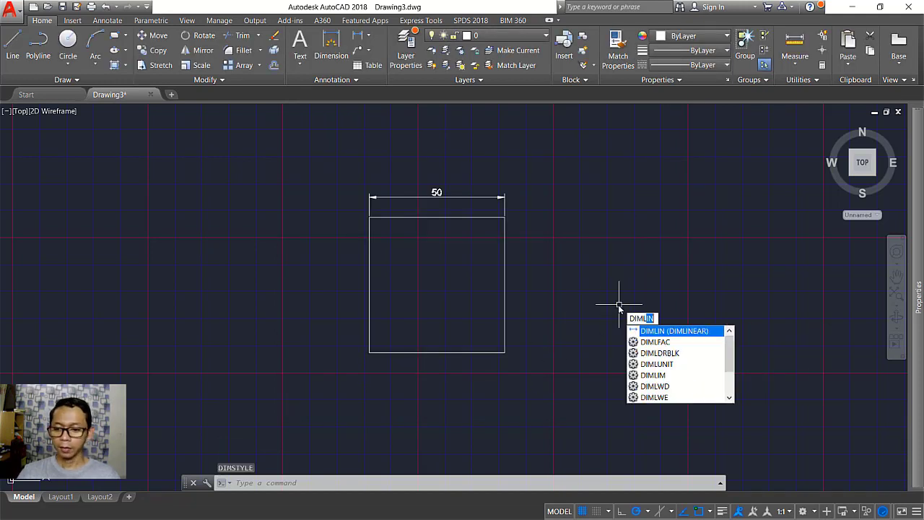
{"action": "key", "text": "Return"}
{"action": "left_click", "coordinate": [505, 353]}
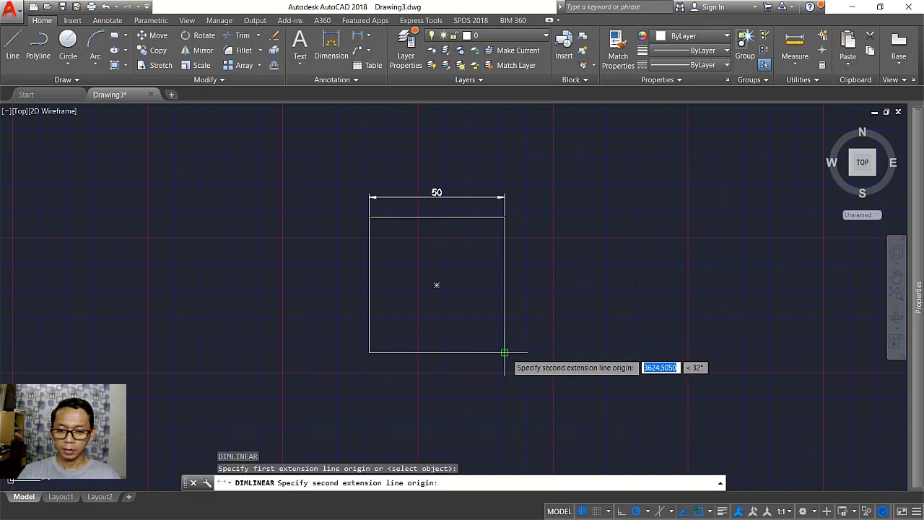
{"action": "left_click", "coordinate": [505, 229]}
{"action": "left_click", "coordinate": [530, 251]}
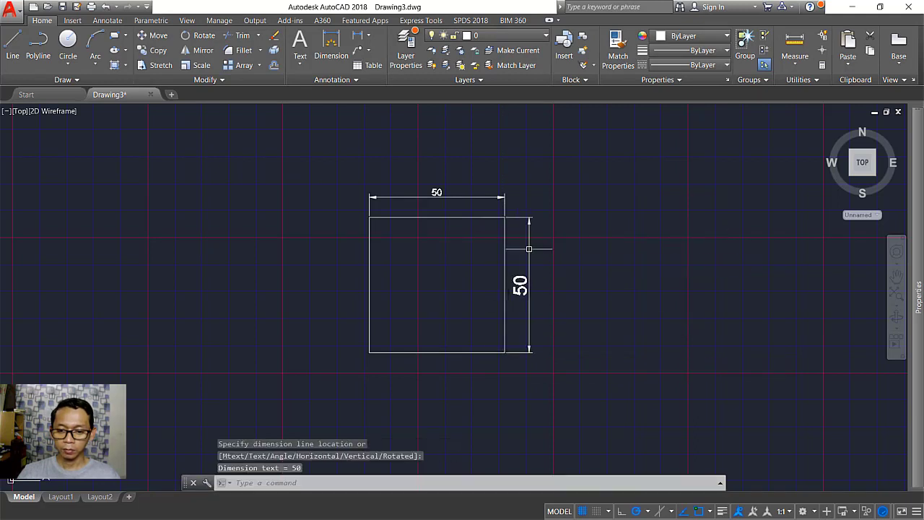
Change the vertical dimension's annotative scale by adding 1:2 to its object scales and deleting 1:1
{"action": "left_click", "coordinate": [533, 291]}
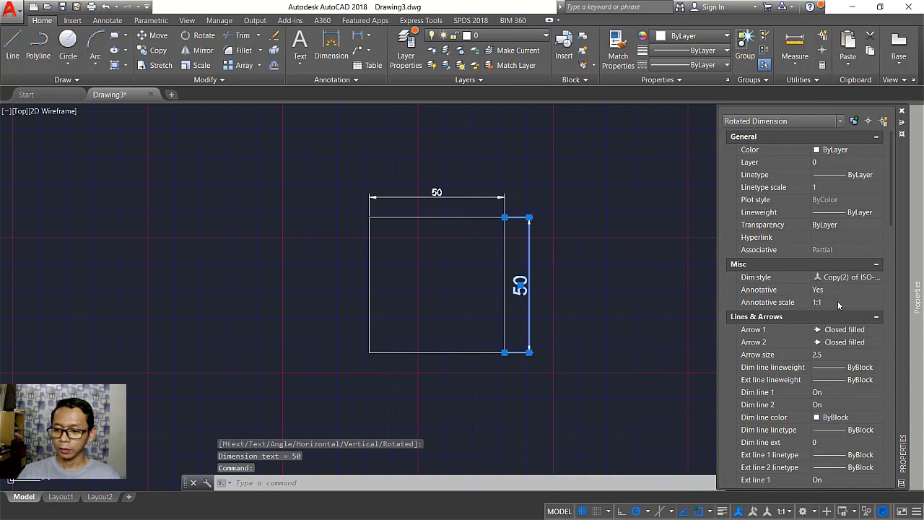
{"action": "left_click", "coordinate": [841, 303]}
{"action": "left_click", "coordinate": [876, 303]}
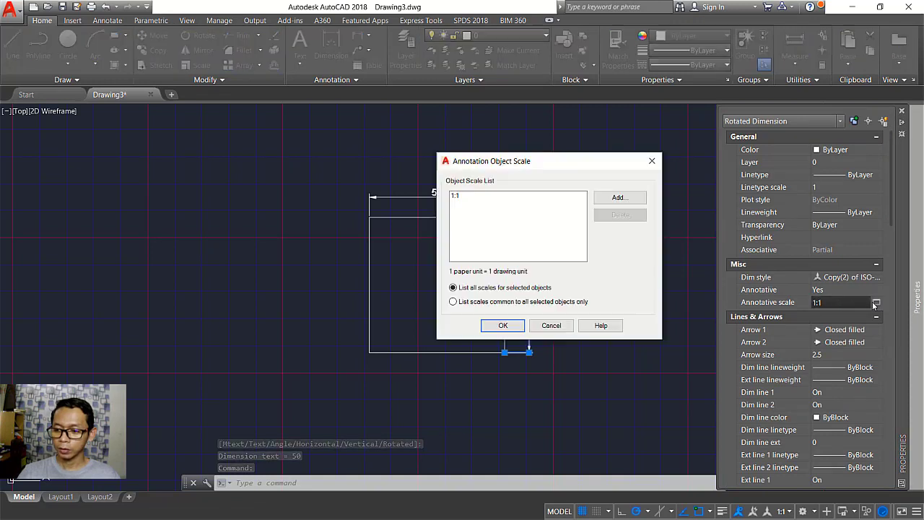
{"action": "left_click", "coordinate": [619, 197]}
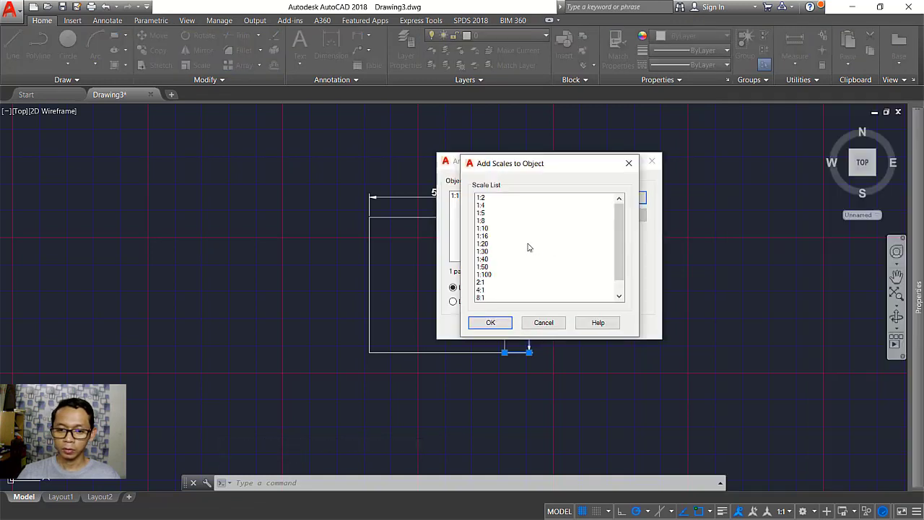
{"action": "left_click", "coordinate": [483, 198]}
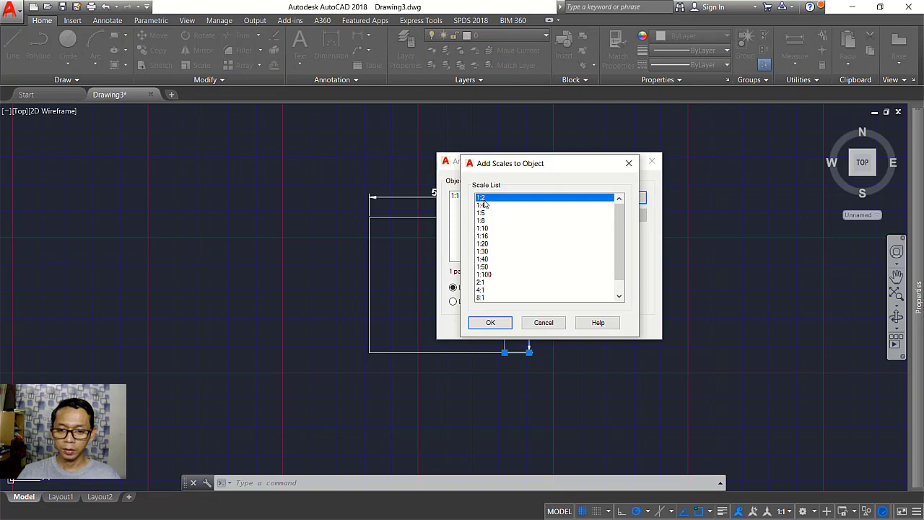
{"action": "left_click", "coordinate": [490, 322]}
{"action": "left_click", "coordinate": [618, 215]}
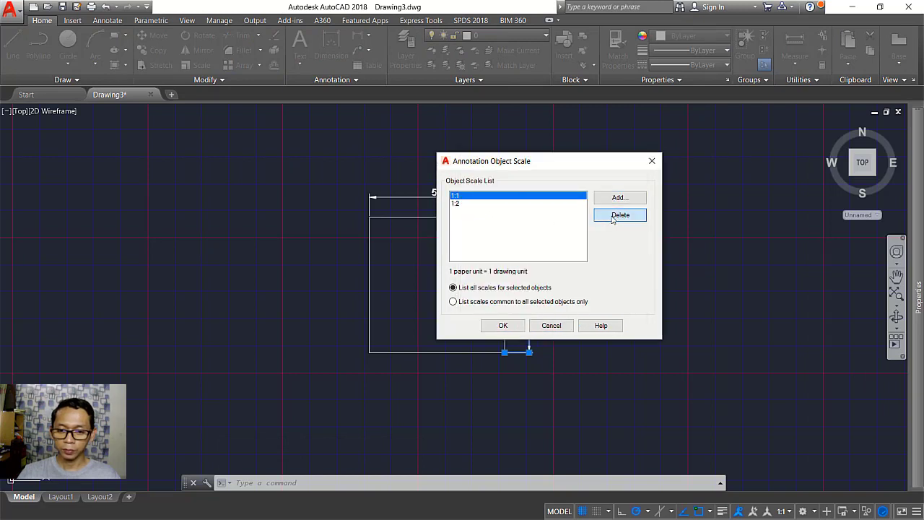
{"action": "left_click", "coordinate": [503, 326]}
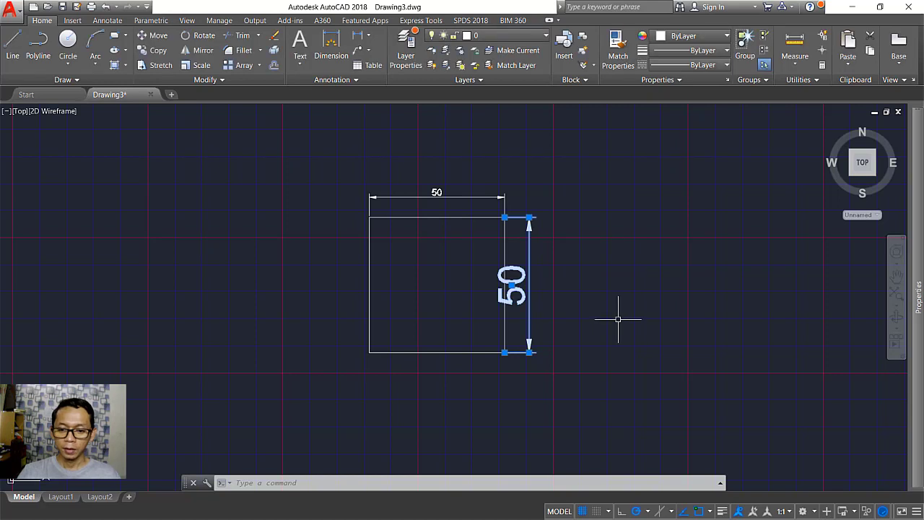
Turn off the display of annotation objects that do not support the current scale, then select the square's horizontal dimension to check it
{"action": "key", "text": "Escape"}
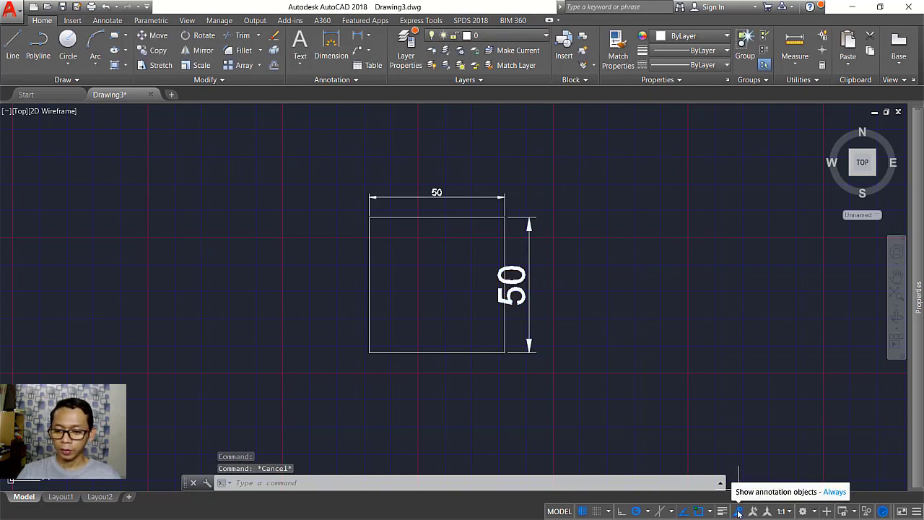
{"action": "left_click", "coordinate": [529, 257]}
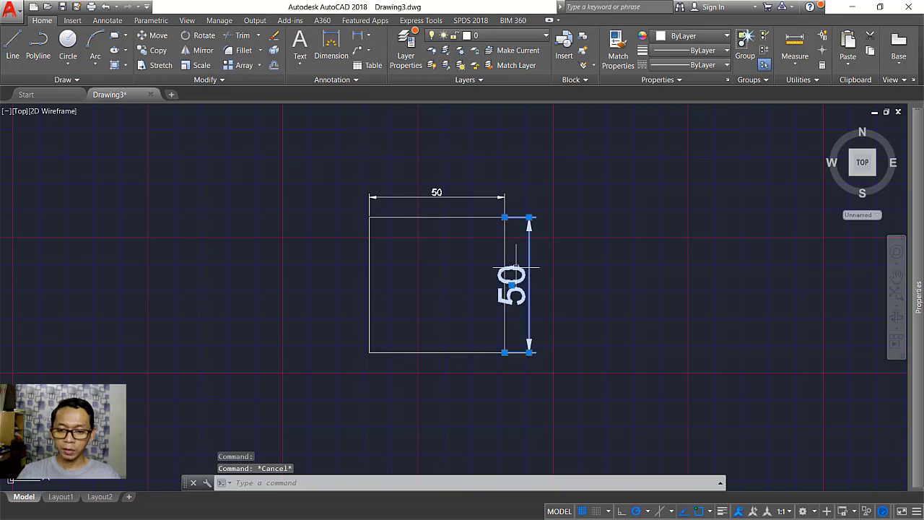
{"action": "left_click", "coordinate": [497, 198]}
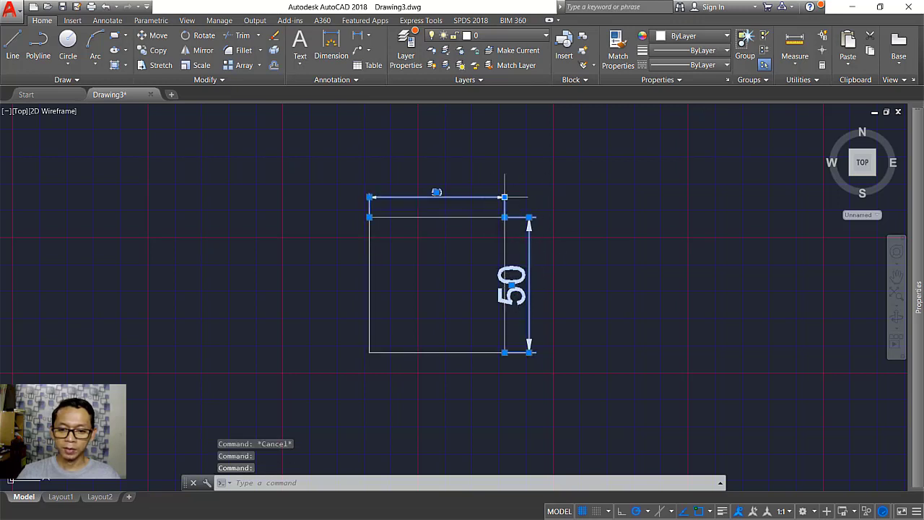
{"action": "key", "text": "Escape"}
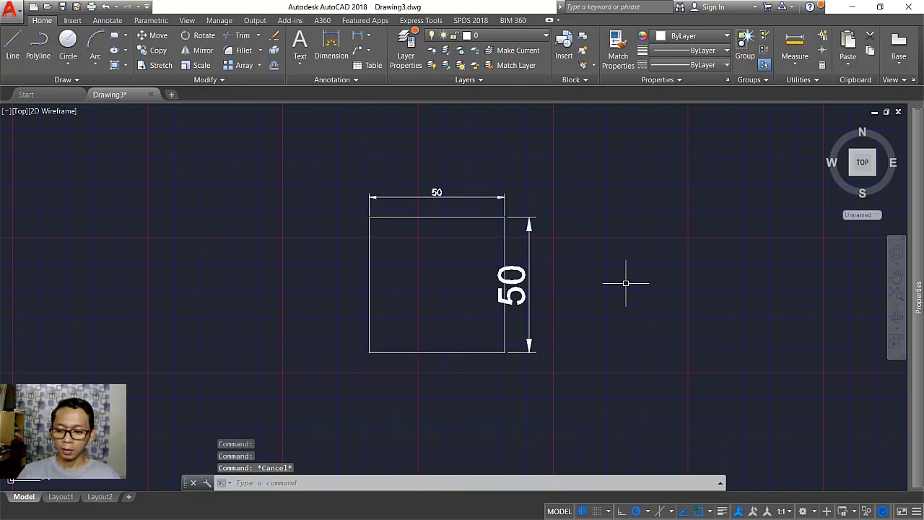
{"action": "left_click", "coordinate": [740, 511]}
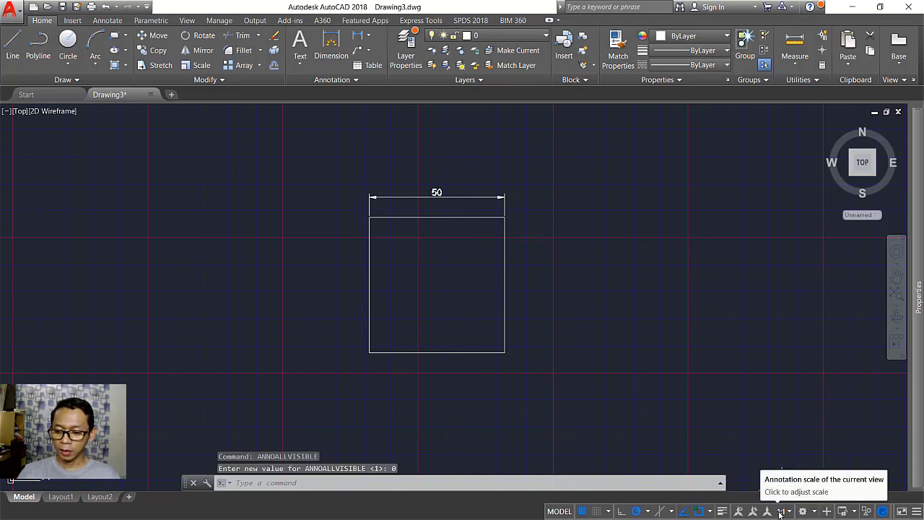
{"action": "left_click", "coordinate": [435, 195]}
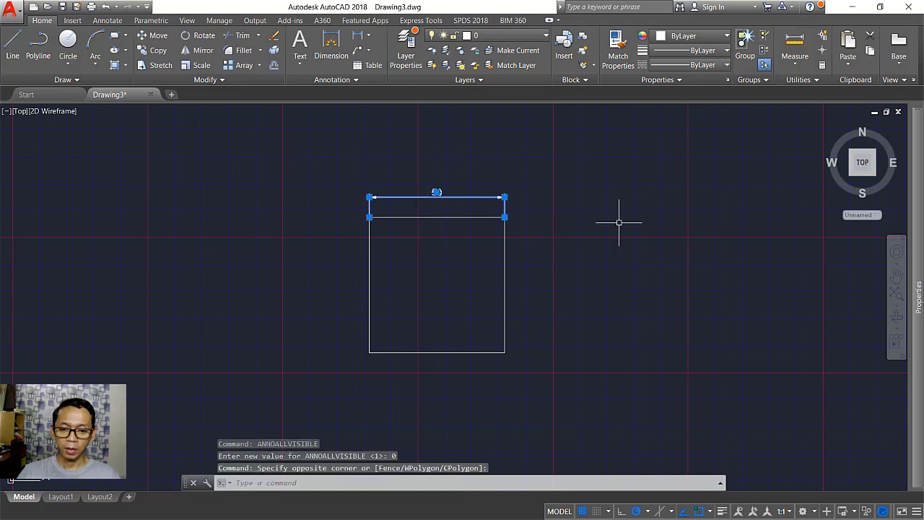
{"action": "key", "text": "Escape"}
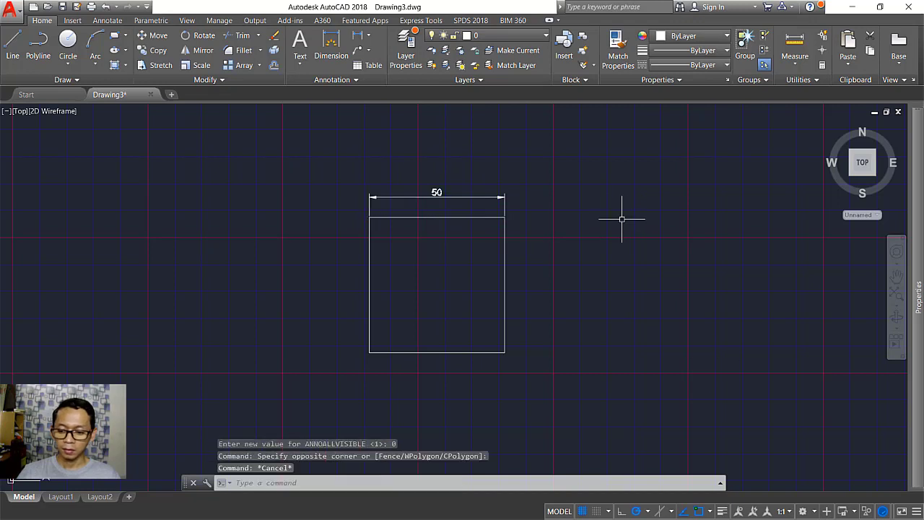
Switch the view's annotation scale to 1:2 and back to 1:1, toggling the display of all annotation objects in between
{"action": "left_click", "coordinate": [788, 512]}
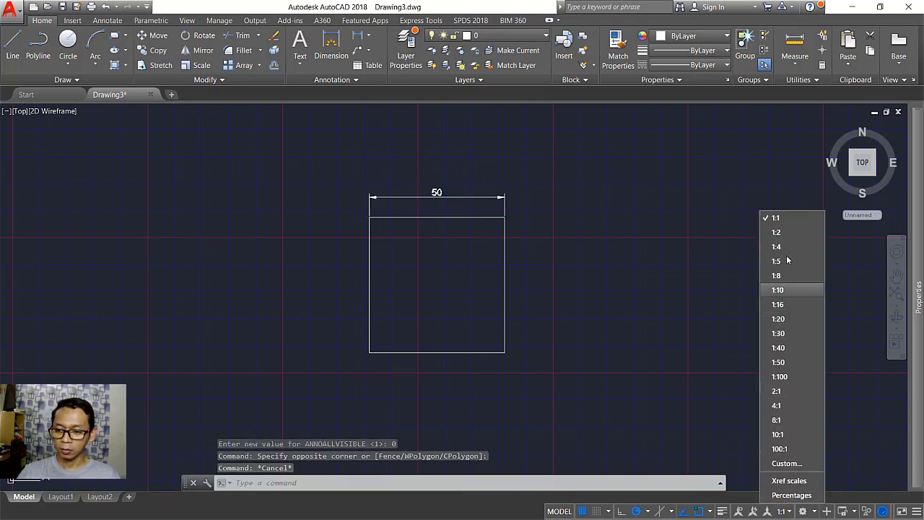
{"action": "left_click", "coordinate": [786, 232]}
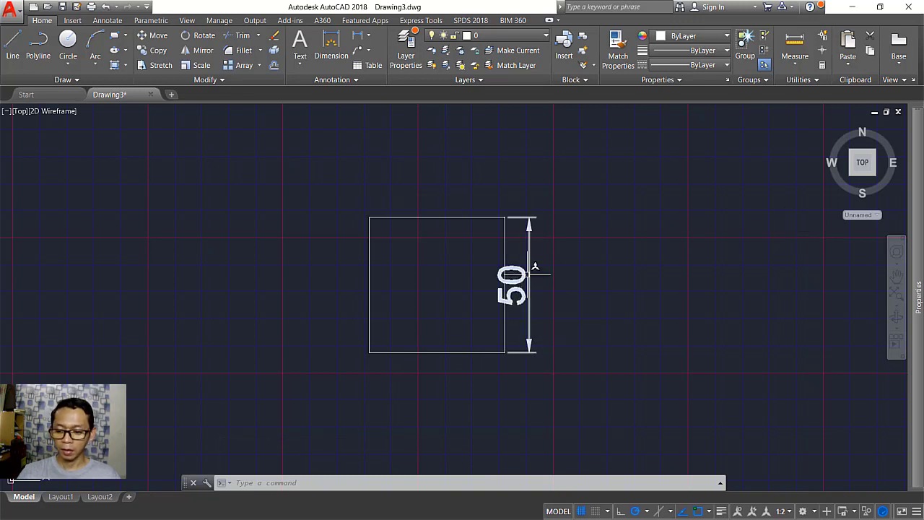
{"action": "left_click", "coordinate": [740, 512]}
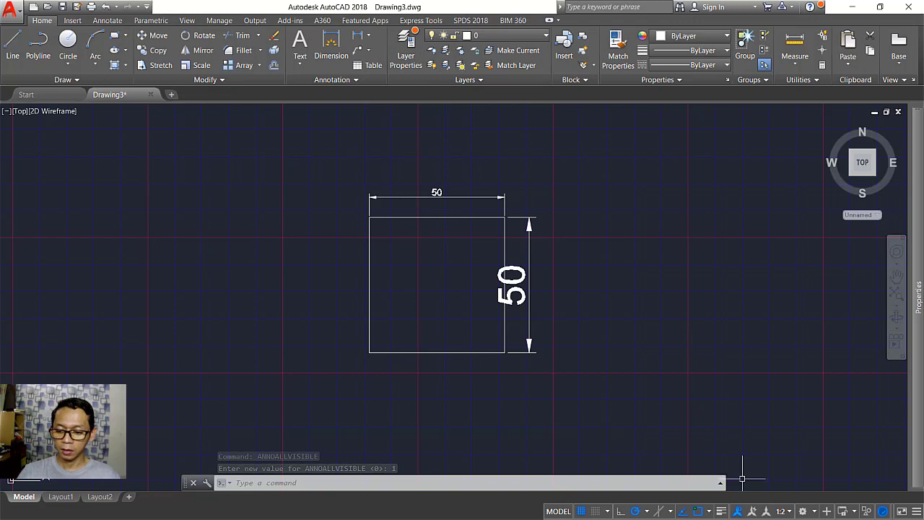
{"action": "left_click", "coordinate": [738, 511]}
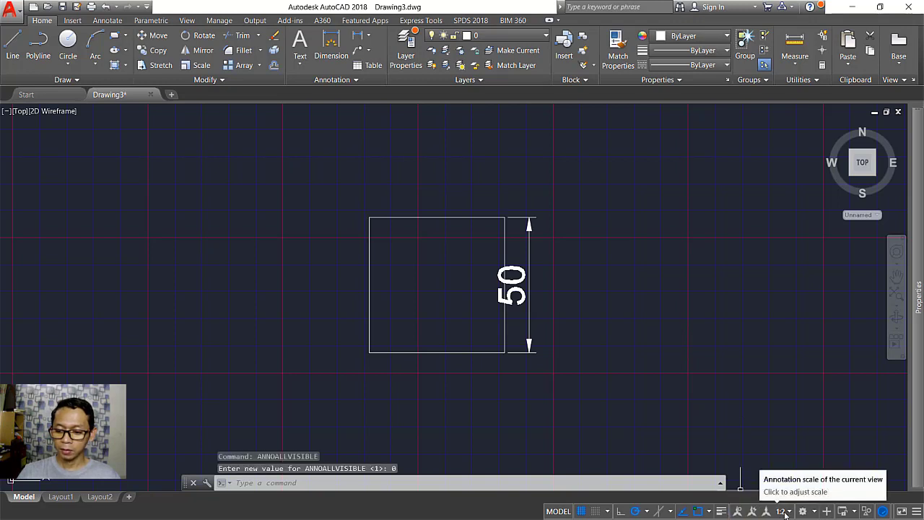
{"action": "left_click", "coordinate": [782, 511]}
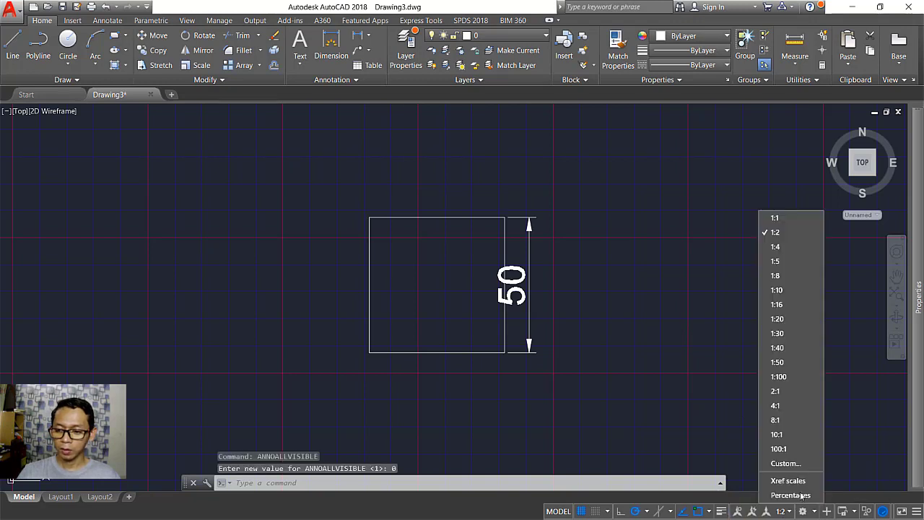
{"action": "left_click", "coordinate": [777, 218]}
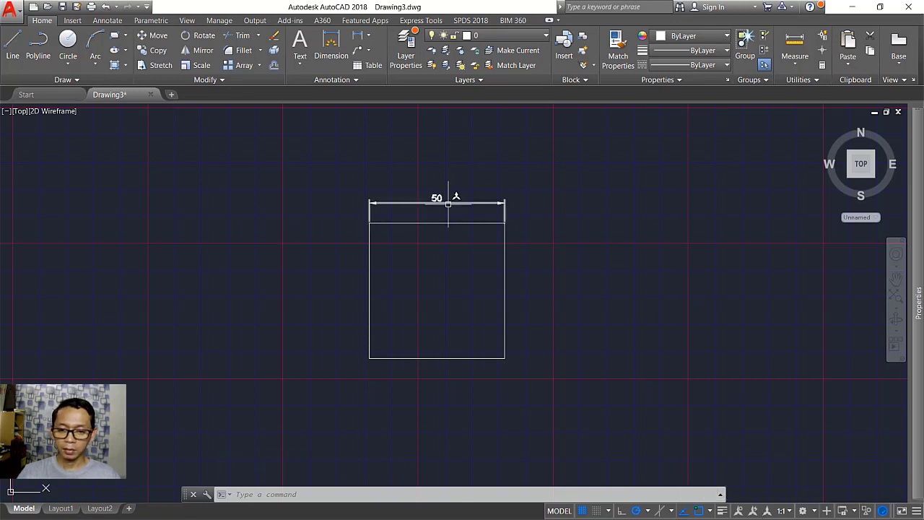
Set the annotation scale to 1:5 with automatic adding of scales to annotative objects enabled, then disable automatic adding
{"action": "left_click", "coordinate": [755, 511]}
{"action": "left_click", "coordinate": [783, 511]}
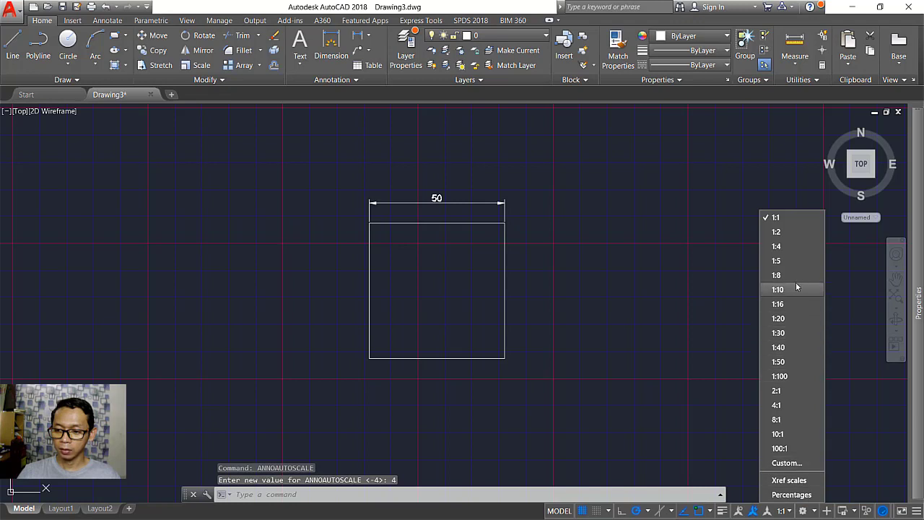
{"action": "left_click", "coordinate": [777, 261]}
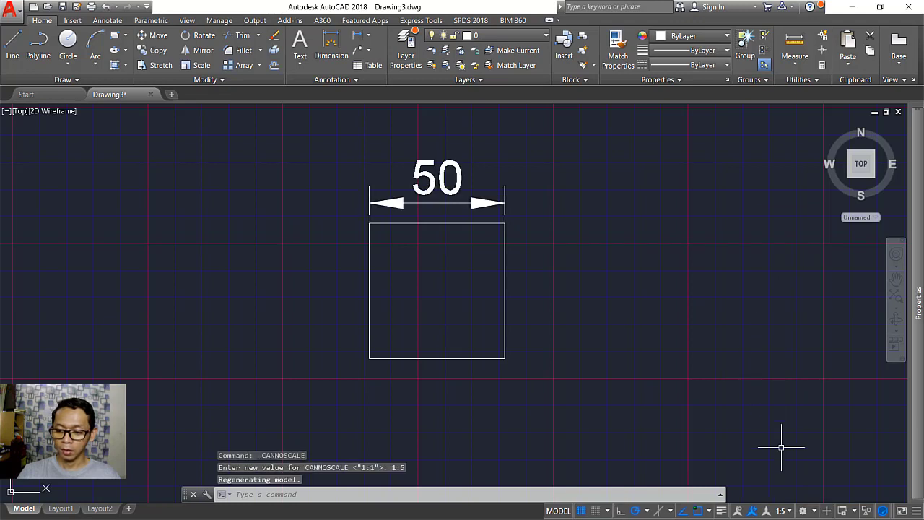
{"action": "left_click", "coordinate": [754, 511]}
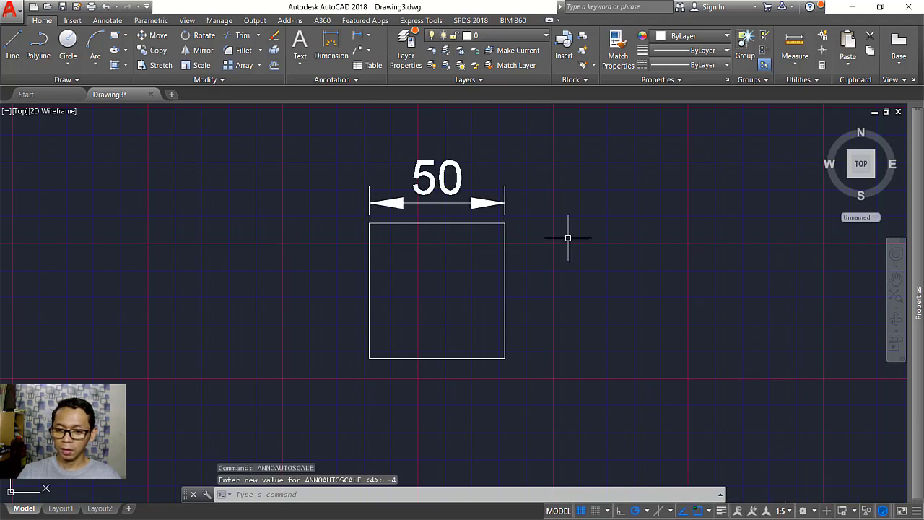
Examine the horizontal dimension's annotative scale and its object scale list, leaving the scales unmodified
{"action": "left_click", "coordinate": [443, 167]}
{"action": "mouse_move", "coordinate": [912, 251]}
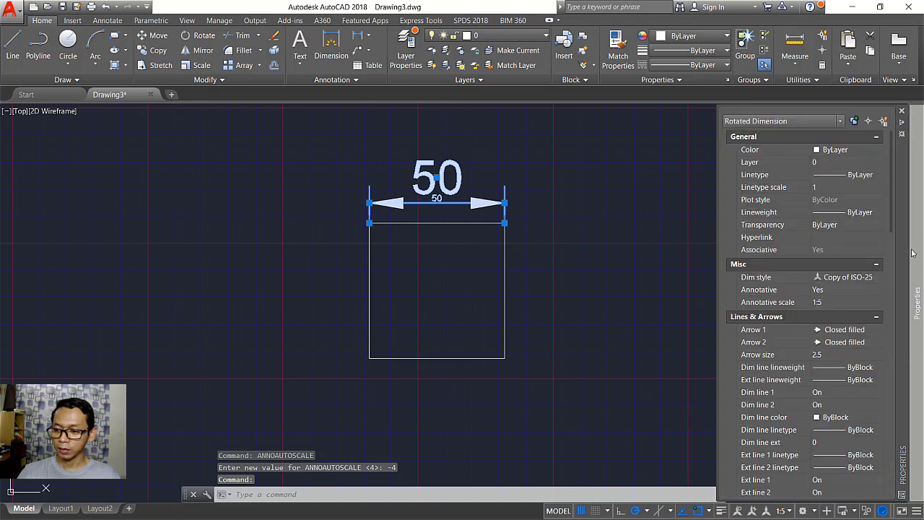
{"action": "left_click", "coordinate": [876, 303]}
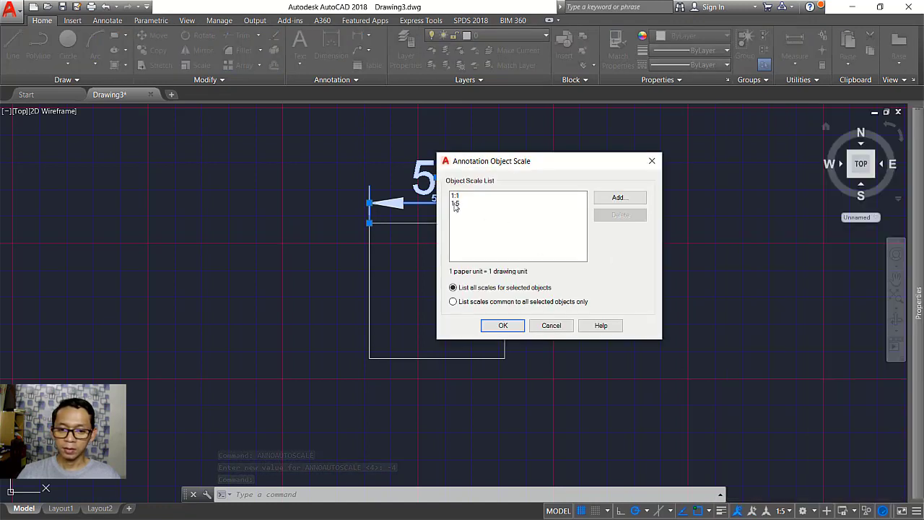
{"action": "left_click", "coordinate": [552, 325]}
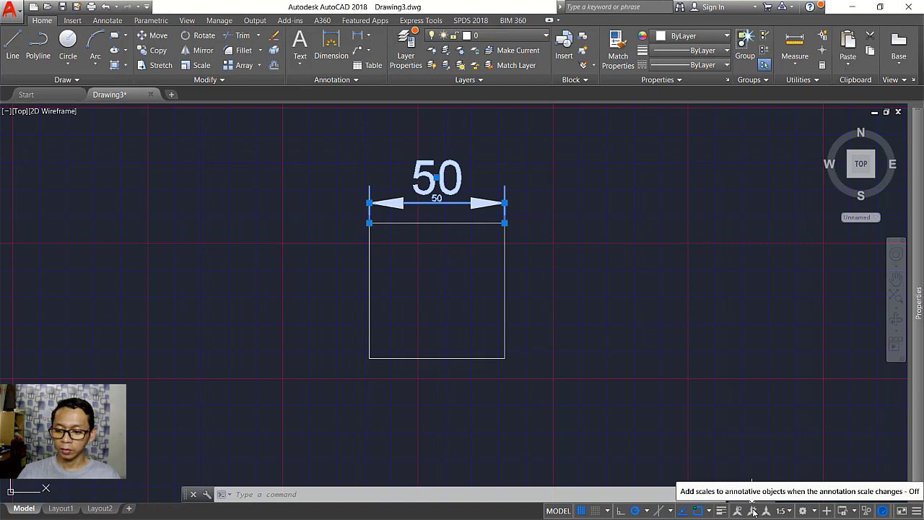
Turn on the display of annotation objects for all scales
{"action": "left_click", "coordinate": [738, 511]}
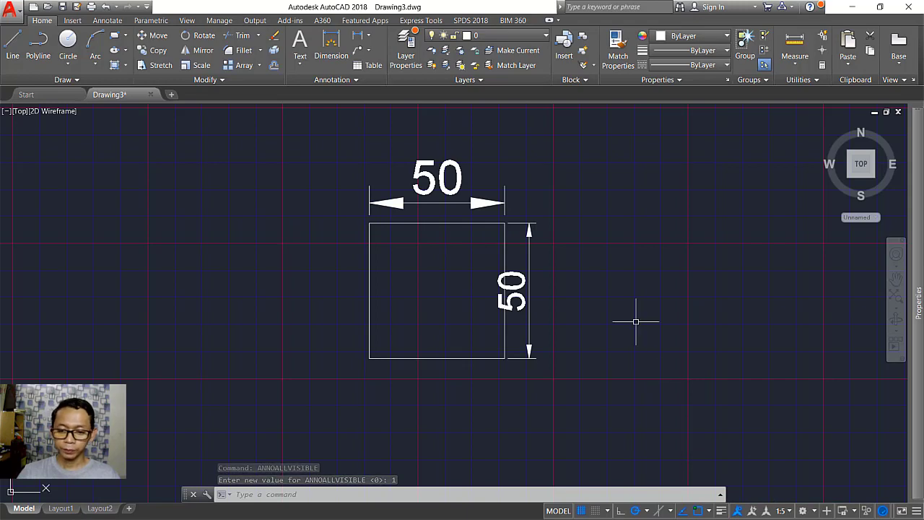
{"action": "scroll", "coordinate": [636, 321], "scroll_direction": "down", "scroll_amount": 2}
{"action": "middle_click_drag", "start_coordinate": [644, 319], "coordinate": [556, 297]}
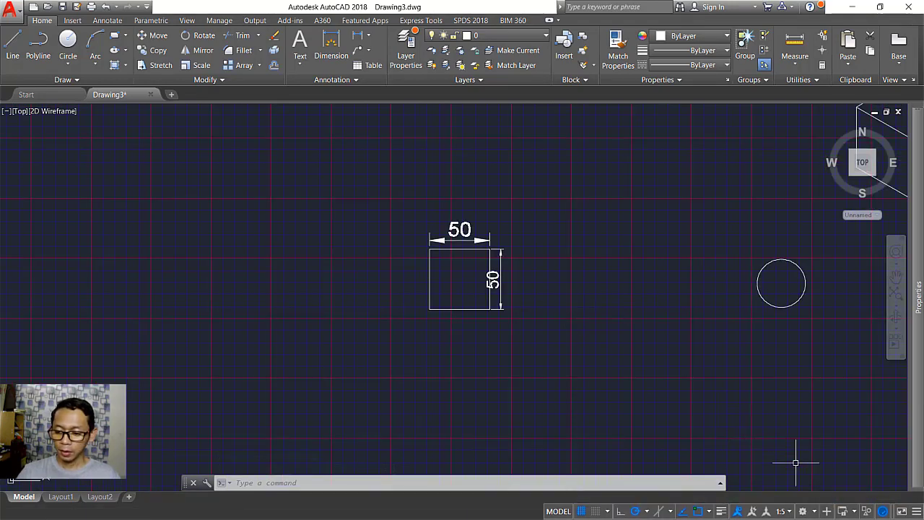
Examine the list of available workspaces and the toolsets offered by the Drafting & Annotation workspace
{"action": "left_click", "coordinate": [815, 512]}
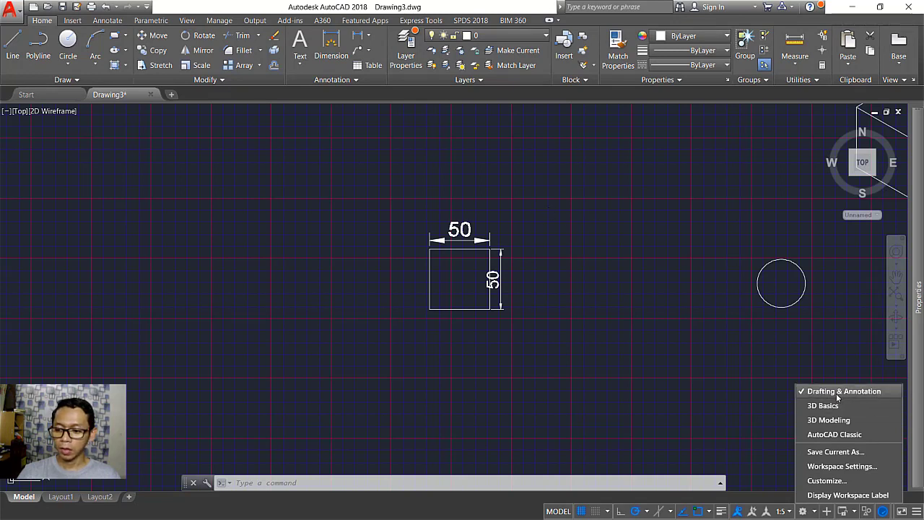
{"action": "left_click", "coordinate": [563, 237]}
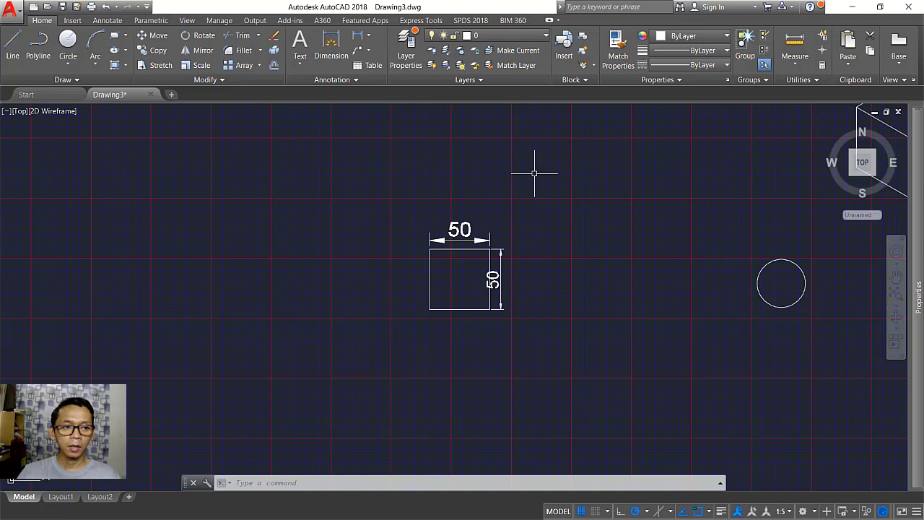
{"action": "left_click", "coordinate": [73, 20]}
{"action": "left_click", "coordinate": [109, 20]}
{"action": "left_click", "coordinate": [151, 21]}
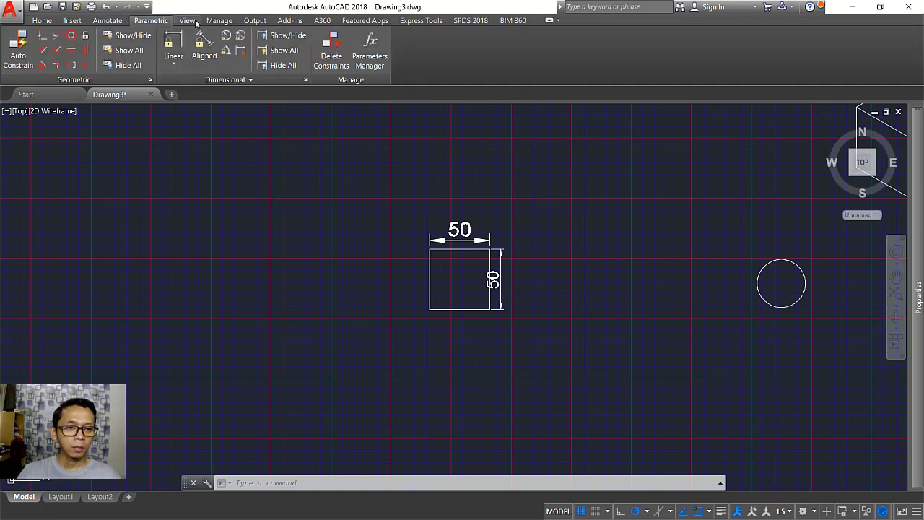
{"action": "left_click", "coordinate": [191, 21]}
{"action": "left_click", "coordinate": [215, 21]}
{"action": "left_click", "coordinate": [41, 20]}
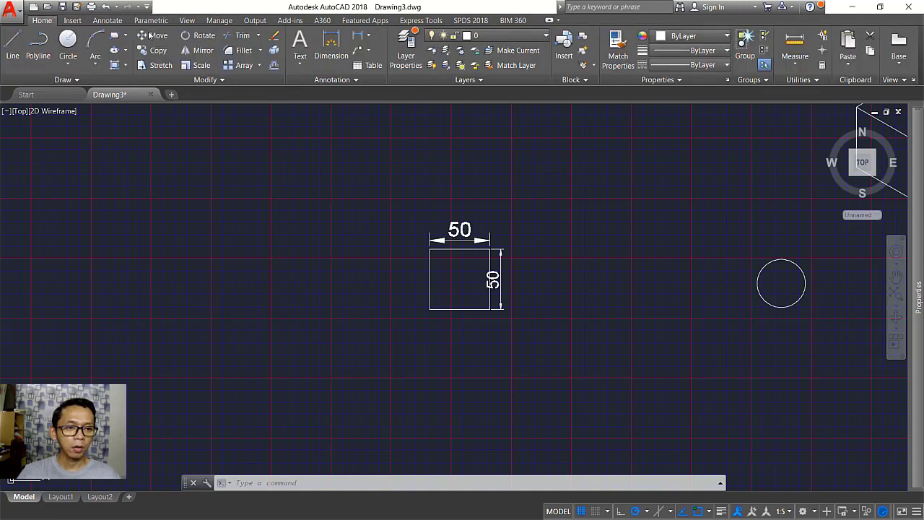
Switch to the 3D Basics workspace and look through its home and visualization tools
{"action": "left_click", "coordinate": [814, 512]}
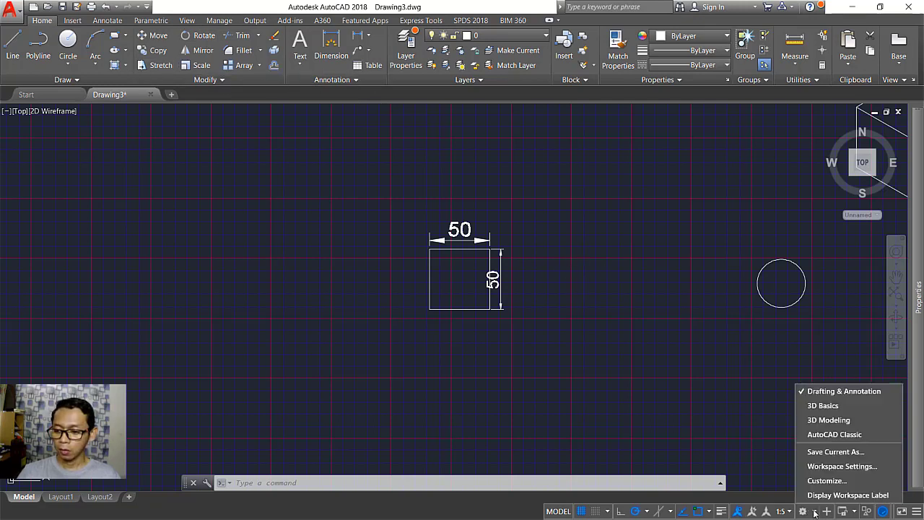
{"action": "left_click", "coordinate": [823, 406]}
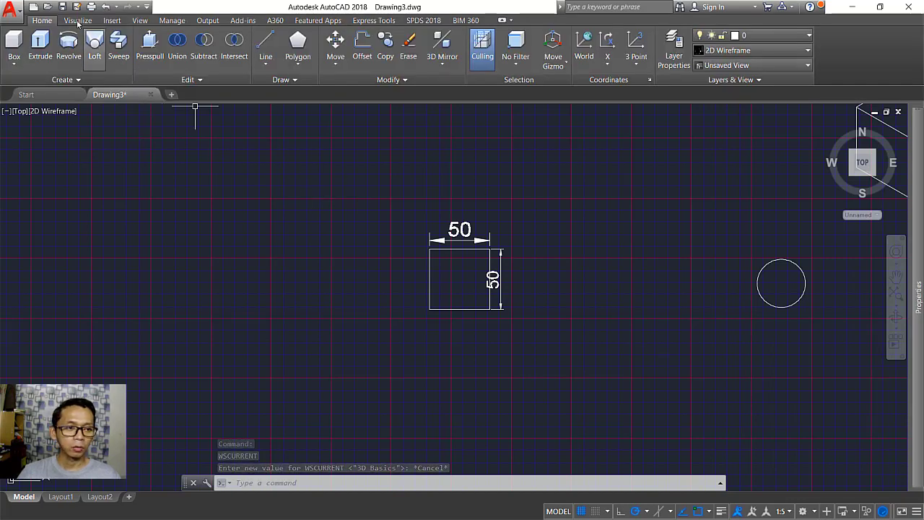
{"action": "left_click", "coordinate": [79, 21]}
{"action": "left_click", "coordinate": [42, 20]}
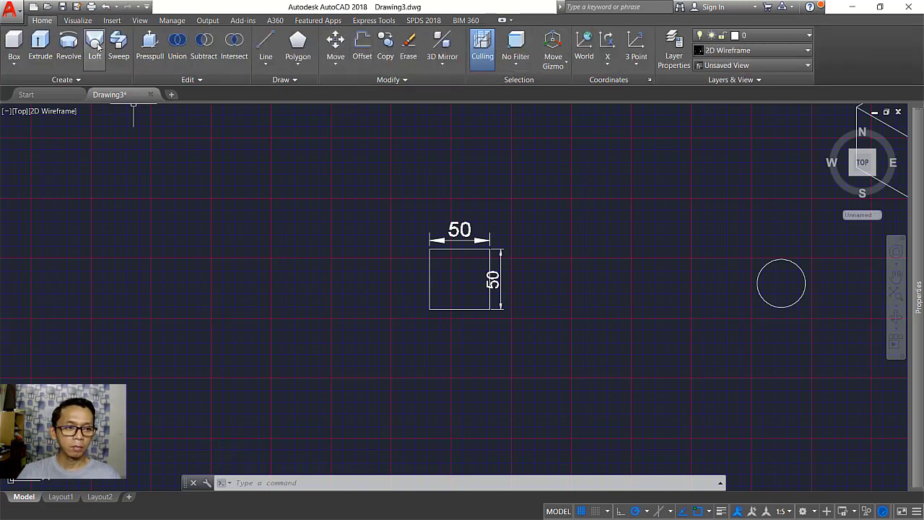
{"action": "left_click", "coordinate": [78, 20]}
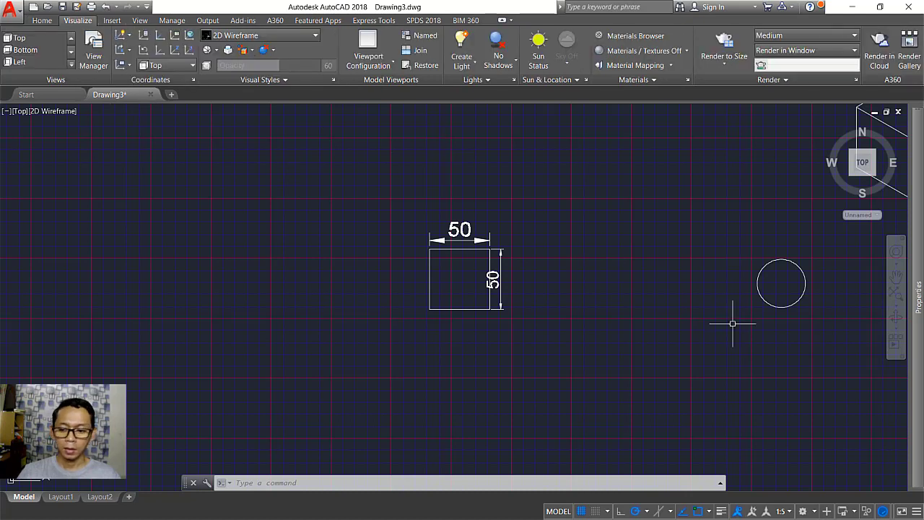
Switch to the 3D Modeling workspace
{"action": "left_click", "coordinate": [815, 512]}
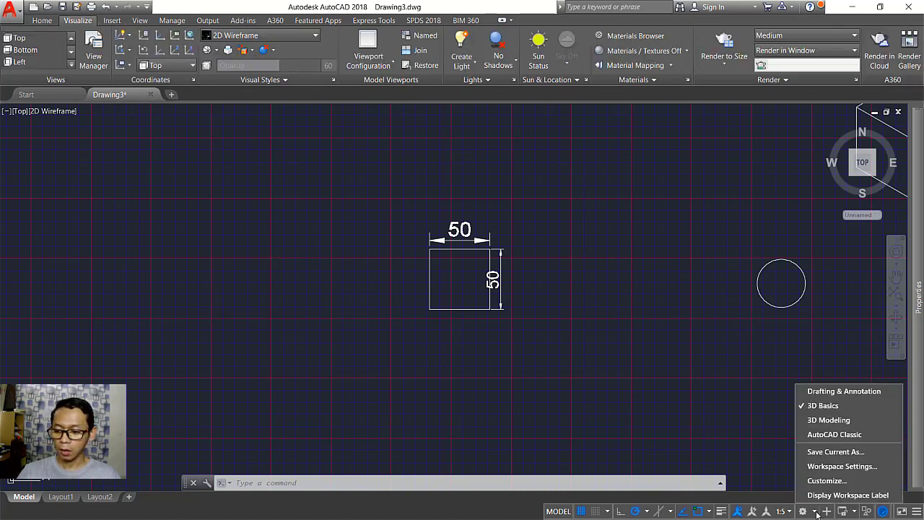
{"action": "left_click", "coordinate": [843, 421]}
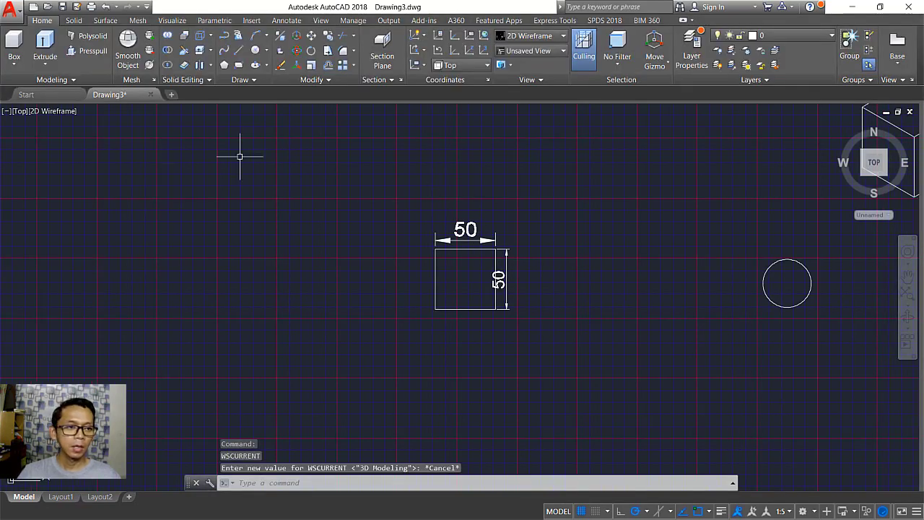
{"action": "left_click", "coordinate": [73, 20]}
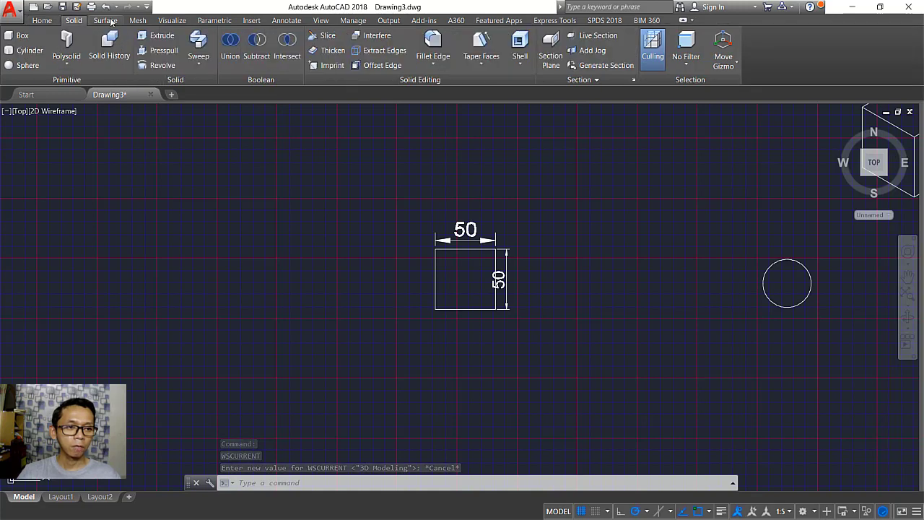
{"action": "left_click", "coordinate": [104, 20]}
{"action": "left_click", "coordinate": [137, 20]}
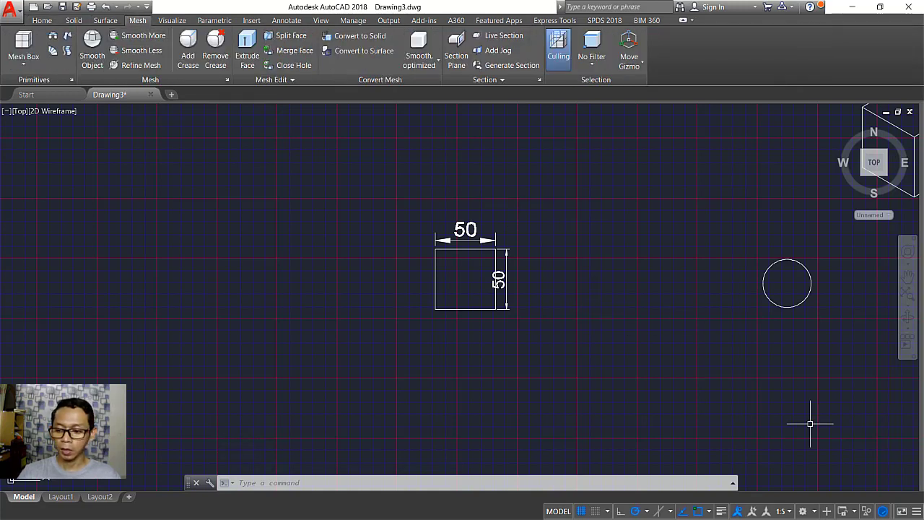
Switch the workspace to AutoCAD Classic and return it to 3D Modeling
{"action": "left_click", "coordinate": [811, 512]}
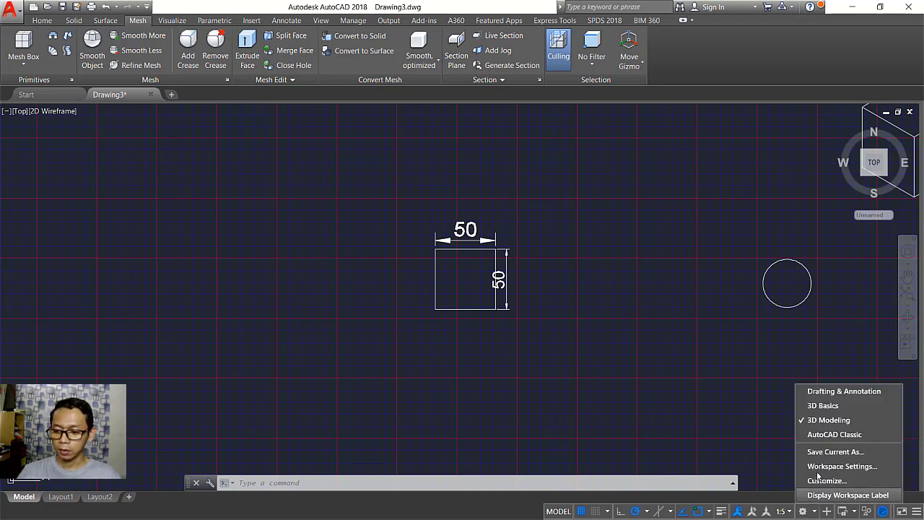
{"action": "left_click", "coordinate": [841, 435]}
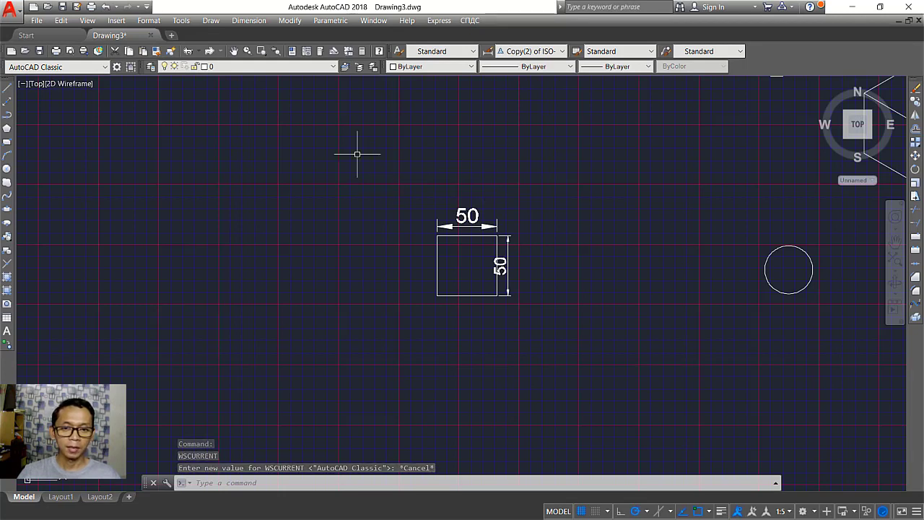
{"action": "left_click", "coordinate": [816, 511]}
{"action": "left_click", "coordinate": [829, 419]}
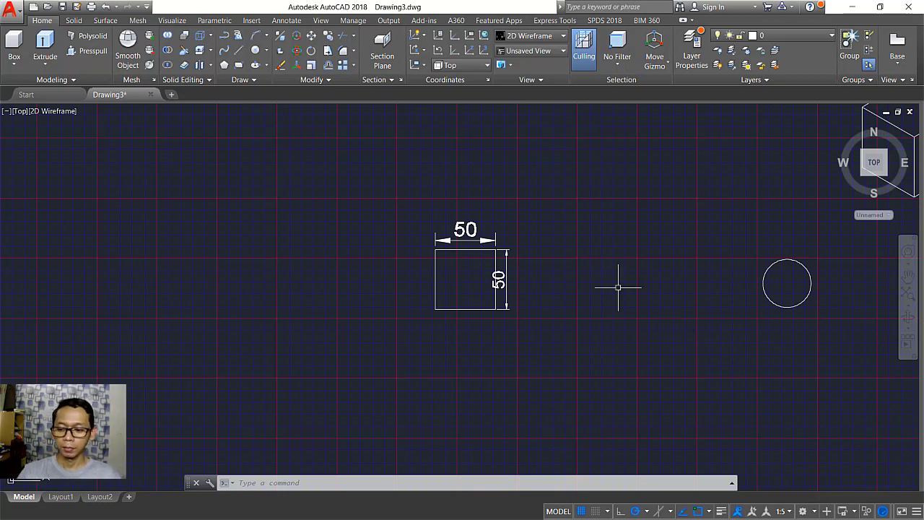
Turn on the annotation monitor and view the options of the warning badge on the square's vertical dimension
{"action": "left_click", "coordinate": [827, 511]}
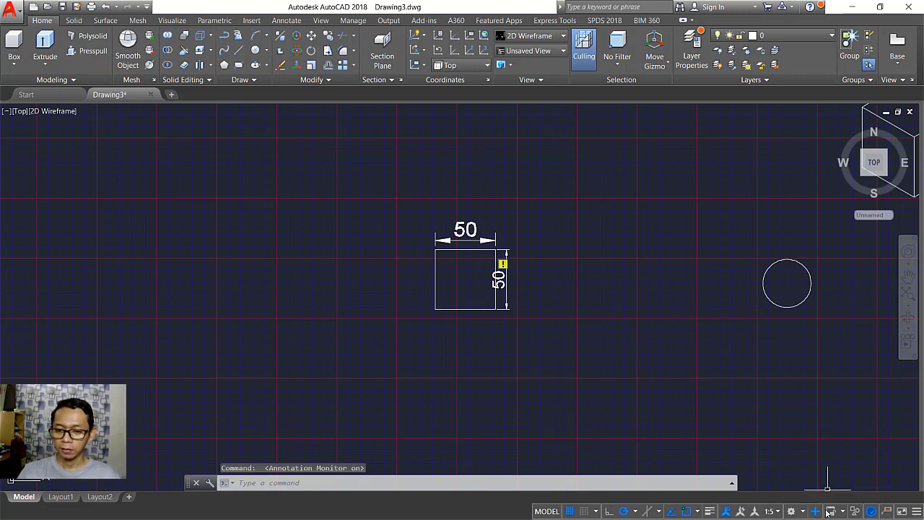
{"action": "scroll", "coordinate": [506, 266], "scroll_direction": "up", "scroll_amount": 2}
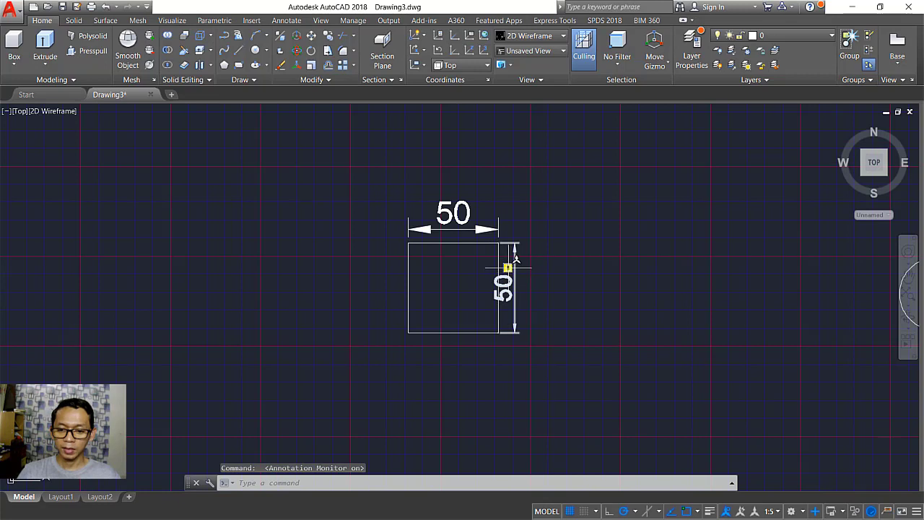
{"action": "left_click", "coordinate": [508, 268]}
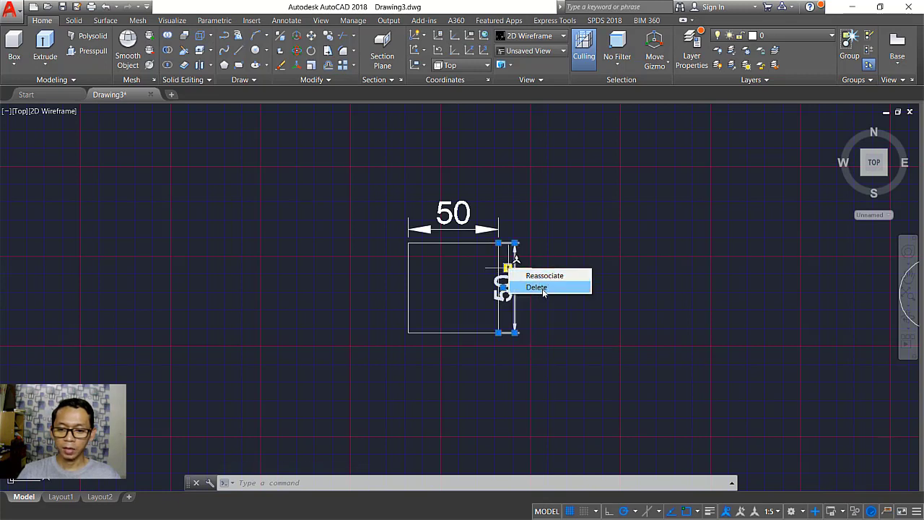
{"action": "left_click", "coordinate": [542, 325]}
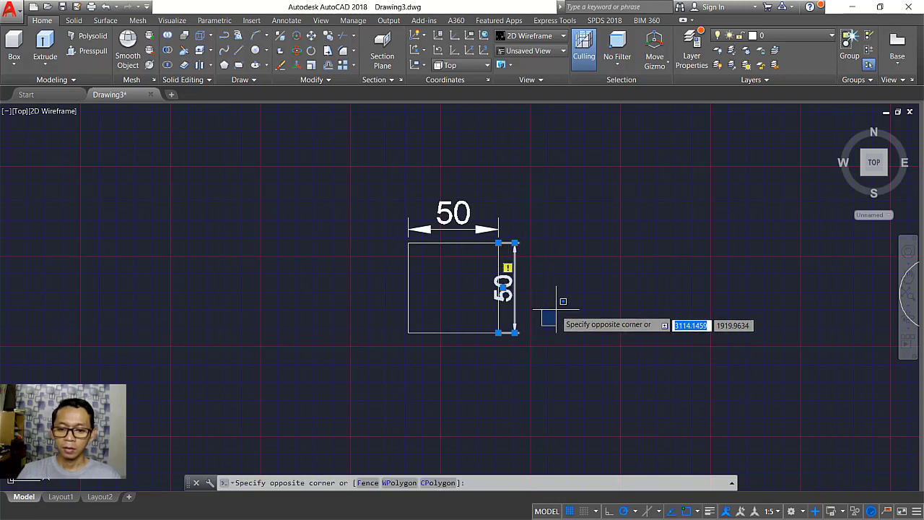
{"action": "key", "text": "Escape"}
{"action": "key", "text": "Escape"}
{"action": "scroll", "coordinate": [641, 338], "scroll_direction": "down", "scroll_amount": 2}
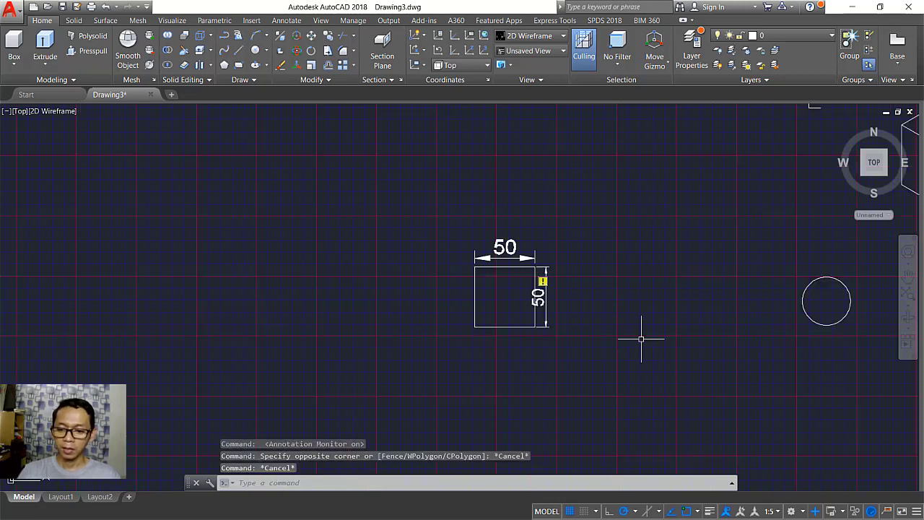
{"action": "scroll", "coordinate": [495, 283], "scroll_direction": "up", "scroll_amount": 4}
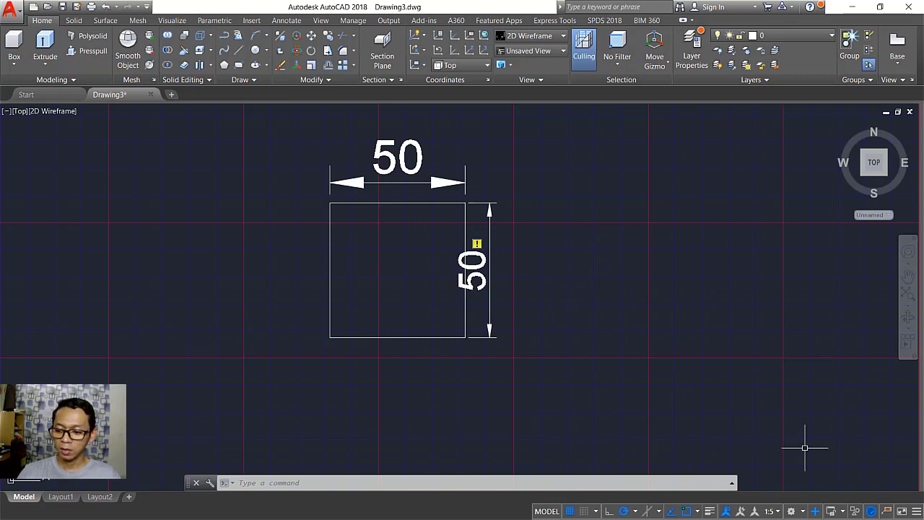
Switch the annotation monitor off, on once more, and off again
{"action": "left_click", "coordinate": [817, 513]}
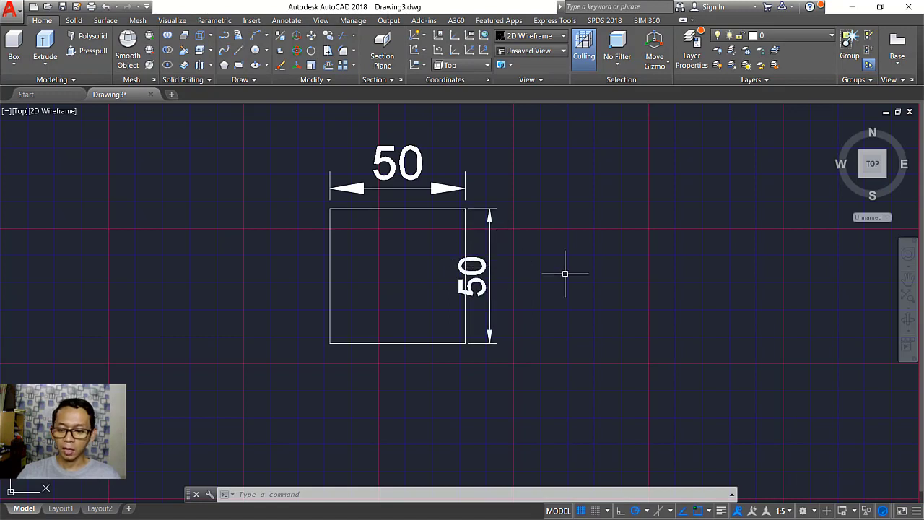
{"action": "left_click", "coordinate": [826, 511]}
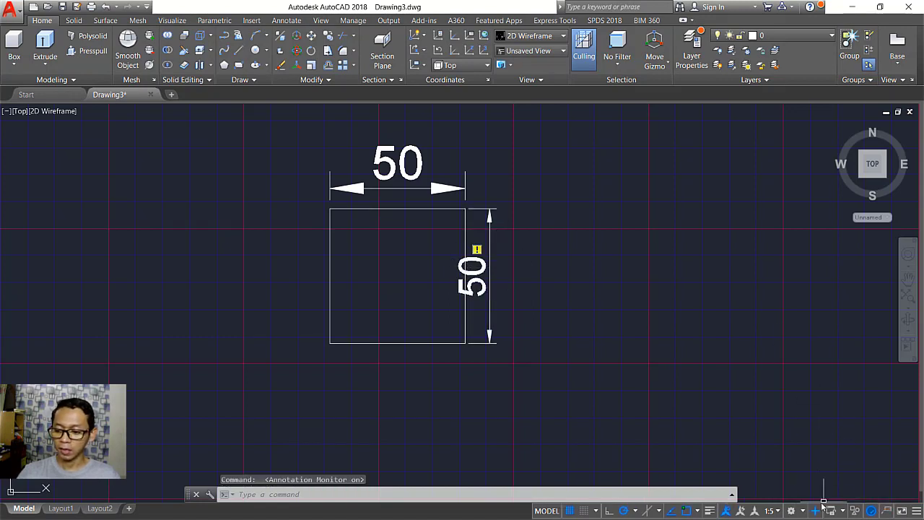
{"action": "left_click", "coordinate": [816, 511]}
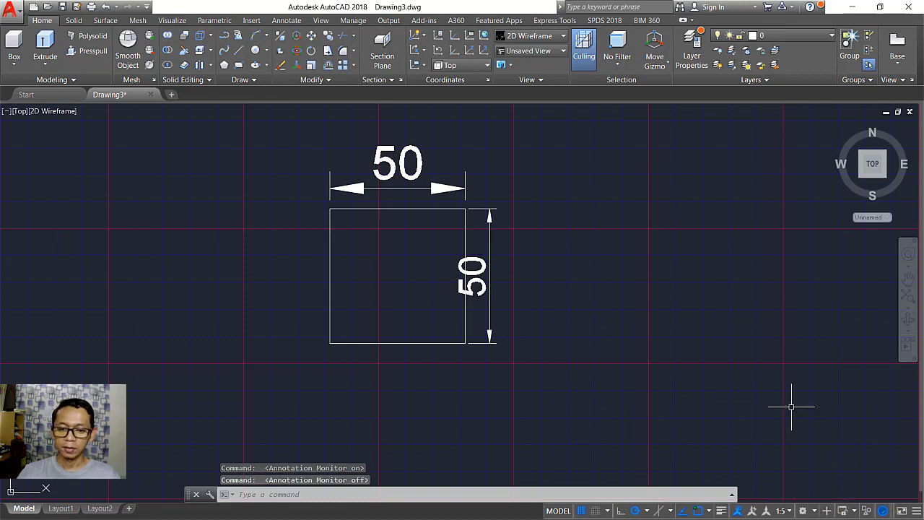
Shift the floating command line slightly sideways along the lower edge of the drawing area
{"action": "scroll", "coordinate": [504, 277], "scroll_direction": "down", "scroll_amount": 2}
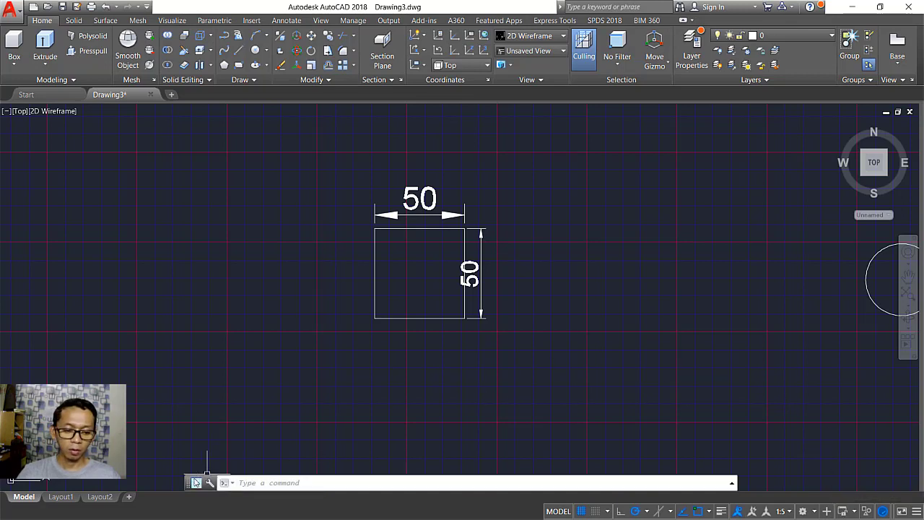
{"action": "mouse_move", "coordinate": [190, 483]}
{"action": "left_mouse_down"}
{"action": "mouse_move", "coordinate": [211, 446]}
{"action": "mouse_move", "coordinate": [372, 318]}
{"action": "mouse_move", "coordinate": [359, 267]}
{"action": "mouse_move", "coordinate": [205, 338]}
{"action": "mouse_move", "coordinate": [220, 473]}
{"action": "left_mouse_up"}
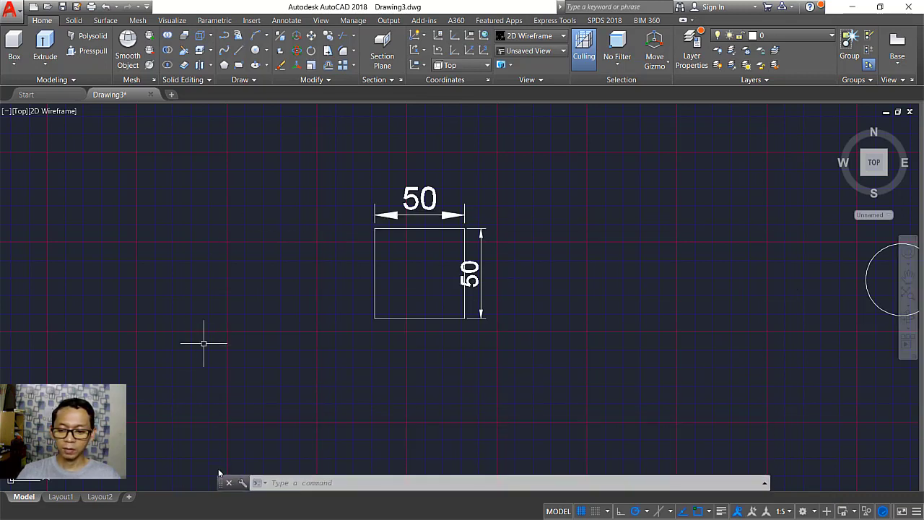
Lock the docked windows and try to move the command line
{"action": "left_click", "coordinate": [855, 511]}
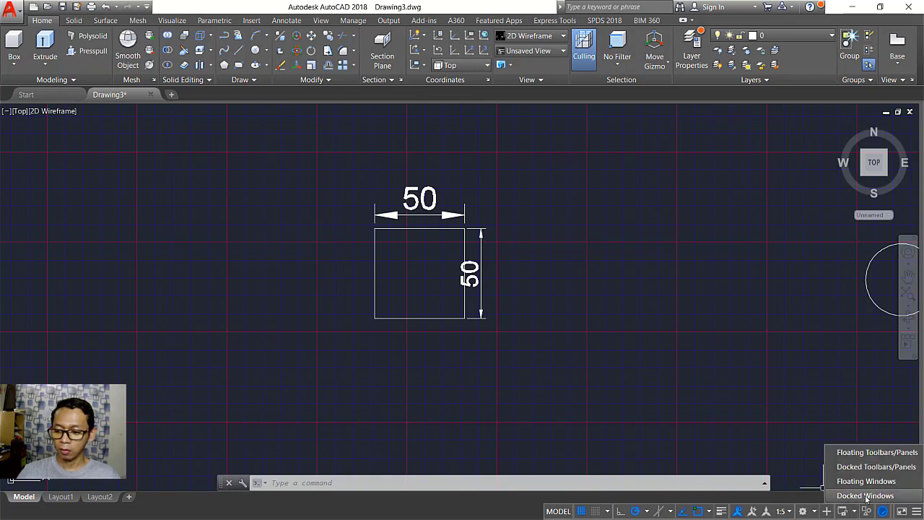
{"action": "left_click", "coordinate": [866, 495]}
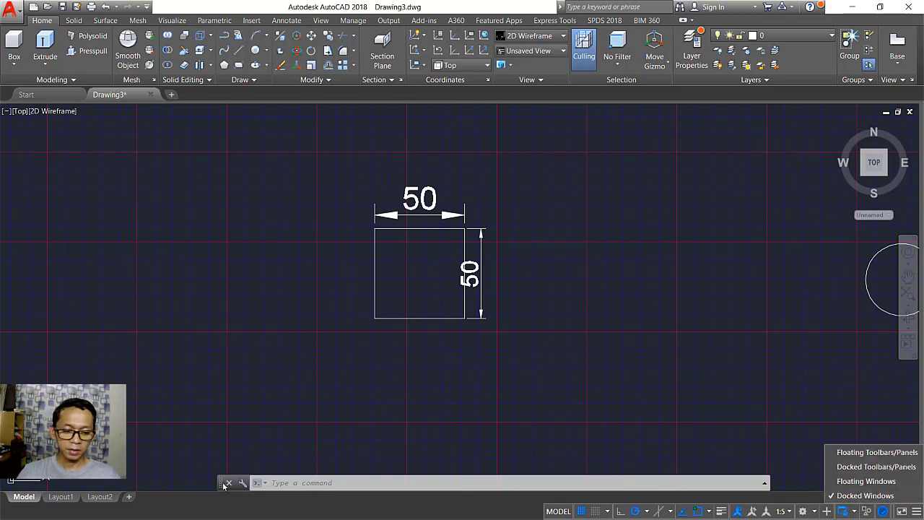
{"action": "left_click_drag", "start_coordinate": [222, 486], "coordinate": [230, 459]}
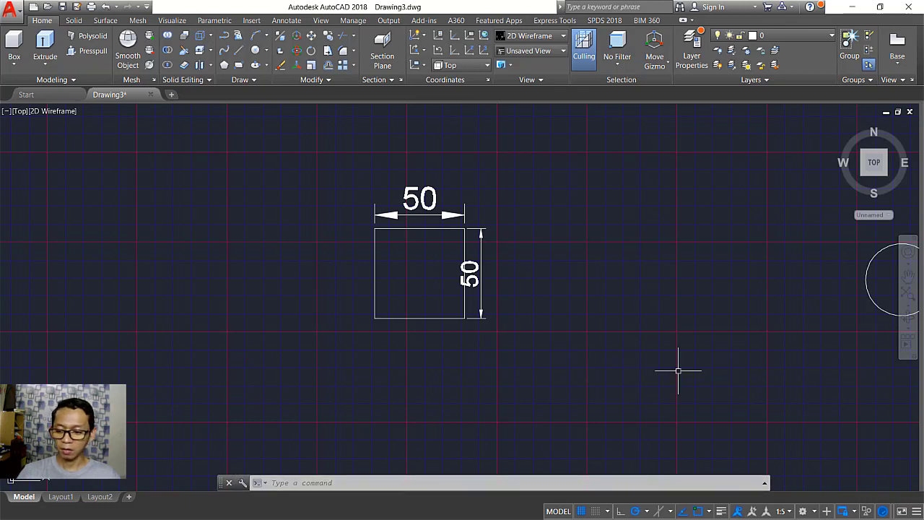
Go through the remaining lock options and turn off the user interface lock
{"action": "left_click", "coordinate": [854, 512]}
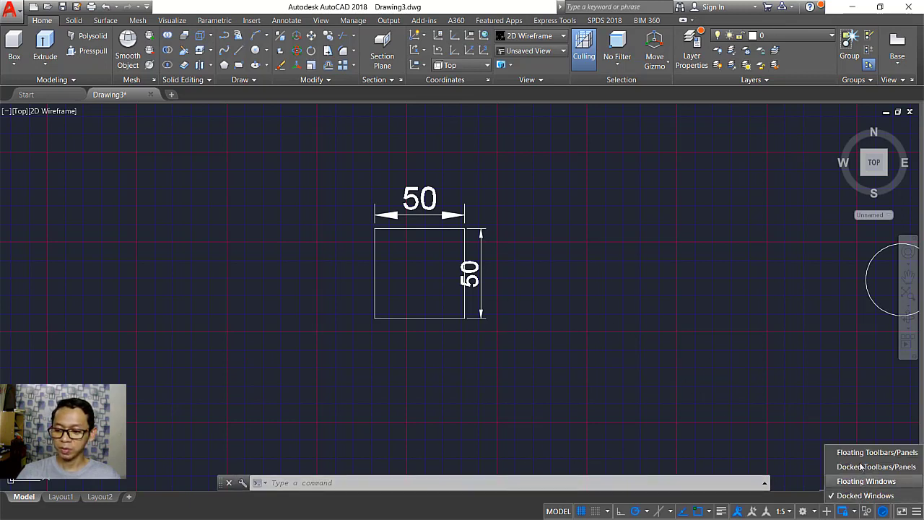
{"action": "left_click", "coordinate": [856, 452]}
{"action": "left_click", "coordinate": [860, 468]}
{"action": "left_click", "coordinate": [863, 481]}
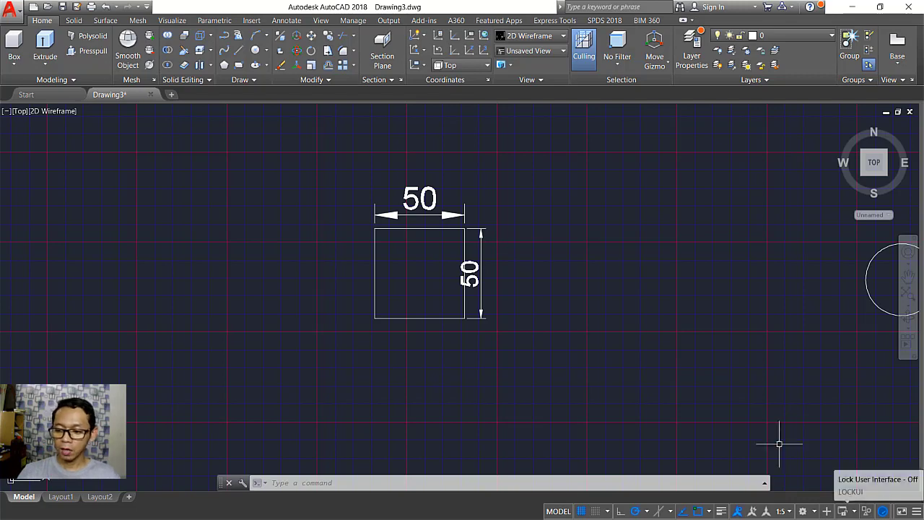
{"action": "mouse_move", "coordinate": [749, 330]}
{"action": "middle_mouse_down"}
{"action": "mouse_move", "coordinate": [609, 319]}
{"action": "mouse_move", "coordinate": [554, 330]}
{"action": "middle_mouse_up"}
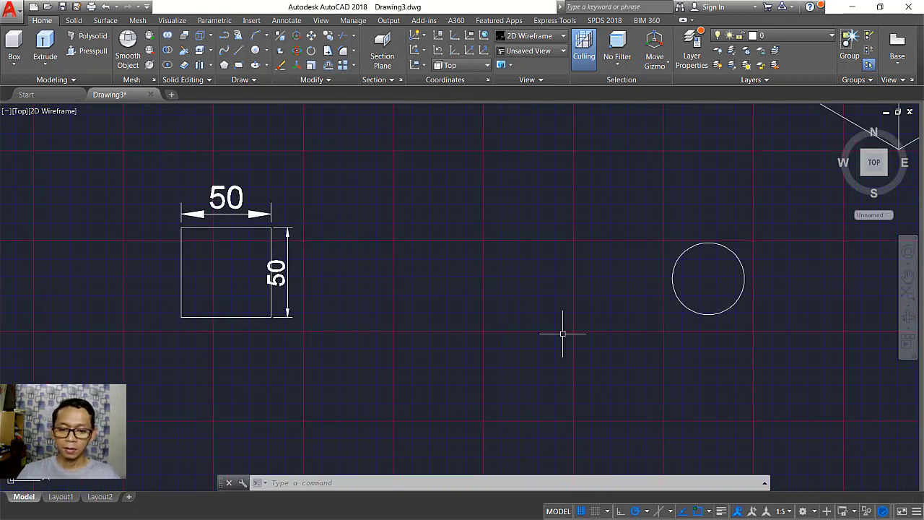
{"action": "scroll", "coordinate": [670, 340], "scroll_direction": "down", "scroll_amount": 2}
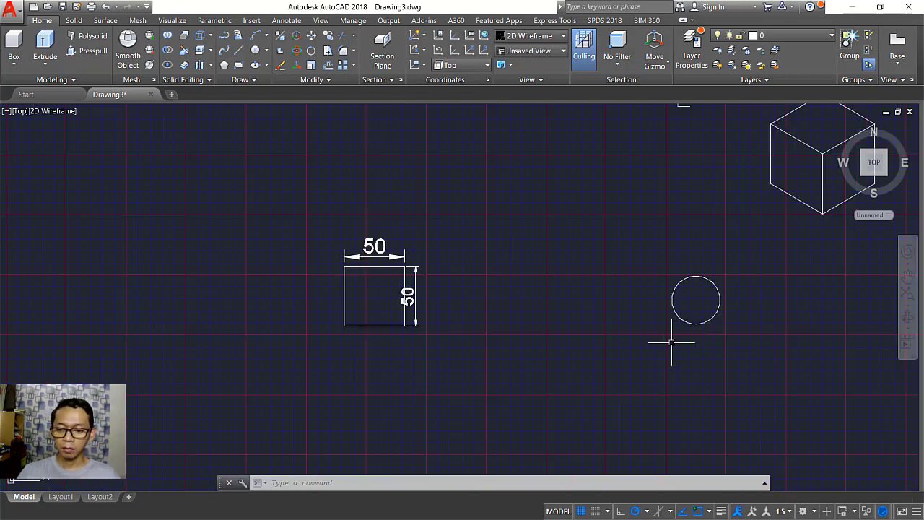
{"action": "middle_click_drag", "start_coordinate": [677, 346], "coordinate": [626, 389]}
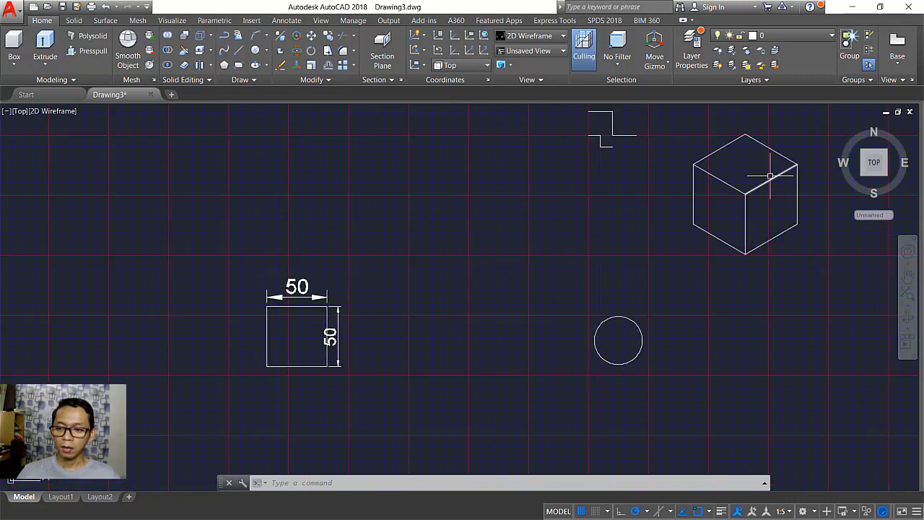
{"action": "left_click", "coordinate": [647, 307]}
{"action": "left_click", "coordinate": [603, 346]}
{"action": "key", "text": "Escape"}
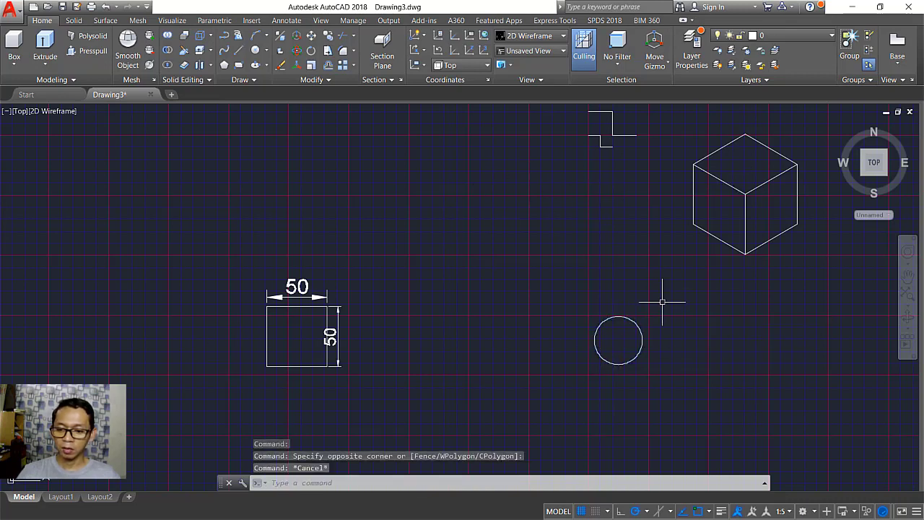
Isolate the circle and end the object isolation to bring back the other objects
{"action": "left_click", "coordinate": [665, 302]}
{"action": "left_click", "coordinate": [590, 382]}
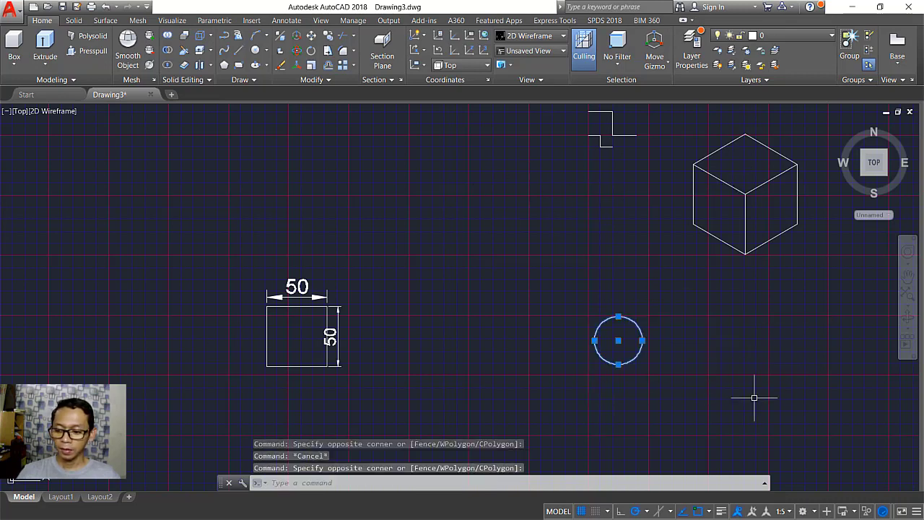
{"action": "left_click", "coordinate": [868, 511]}
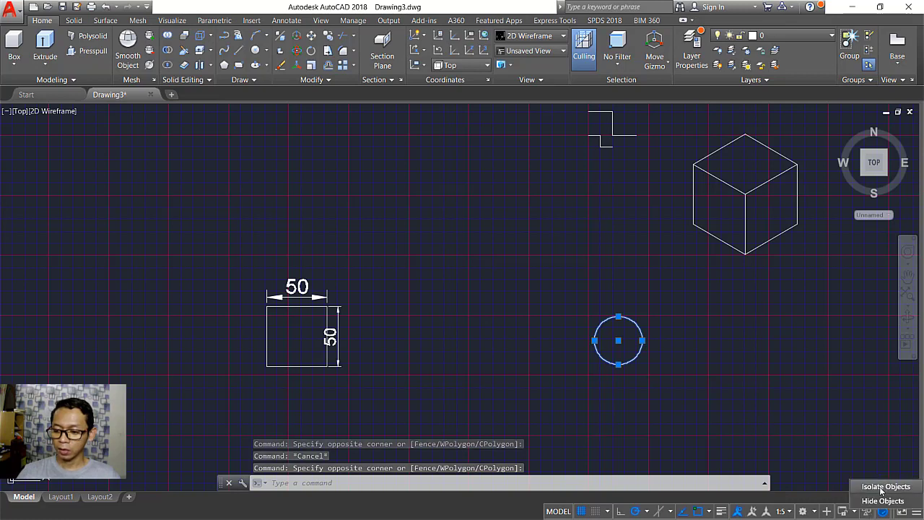
{"action": "left_click", "coordinate": [884, 487]}
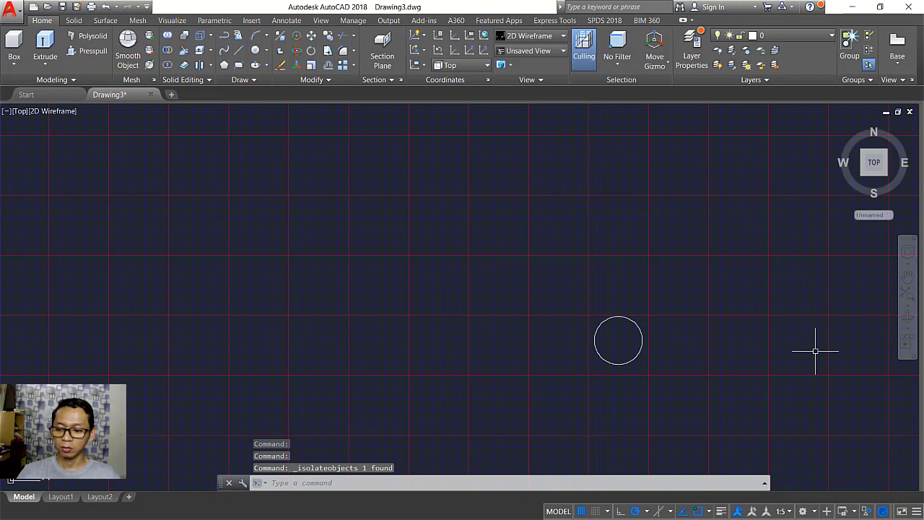
{"action": "left_click", "coordinate": [843, 510]}
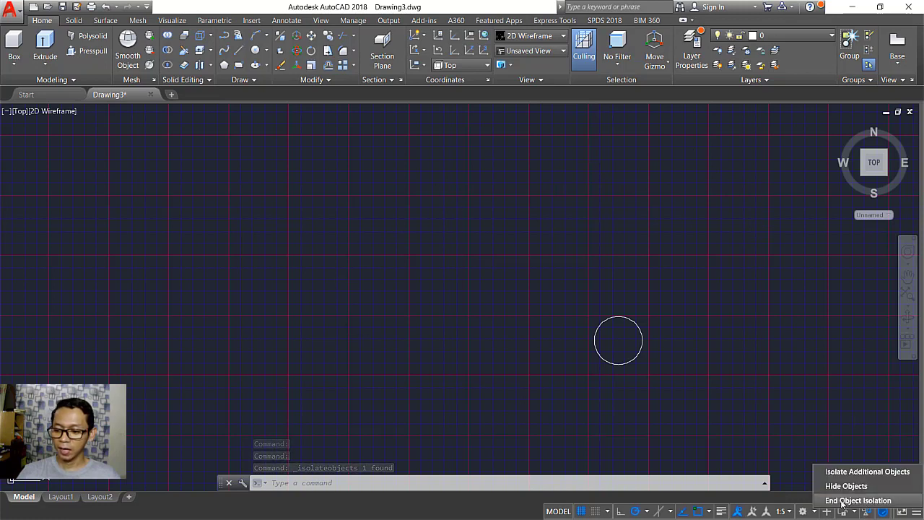
{"action": "left_click", "coordinate": [842, 501]}
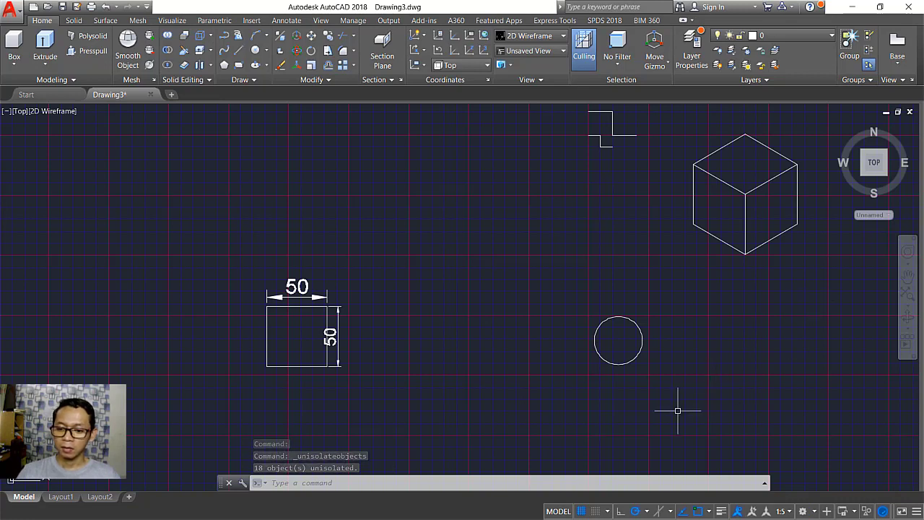
Select the circle and hide it with Hide Objects
{"action": "left_click", "coordinate": [681, 407]}
{"action": "left_click", "coordinate": [538, 273]}
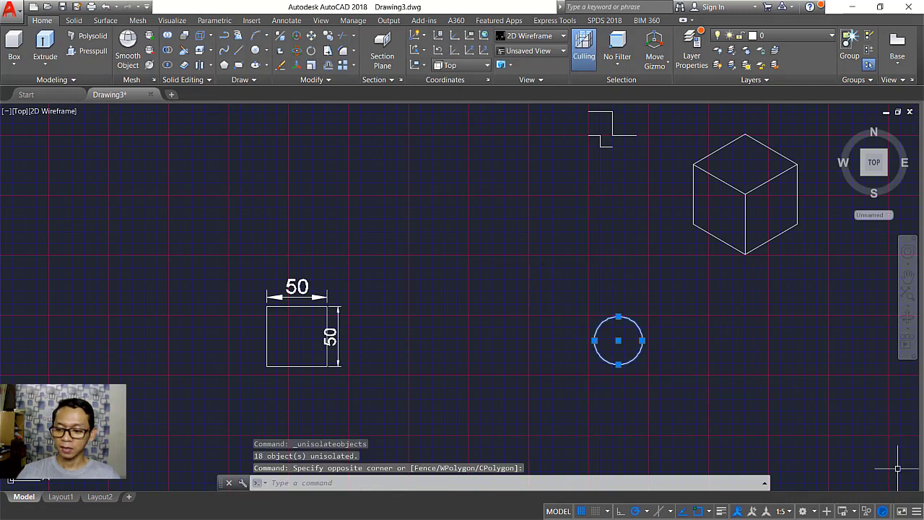
{"action": "left_click", "coordinate": [882, 511]}
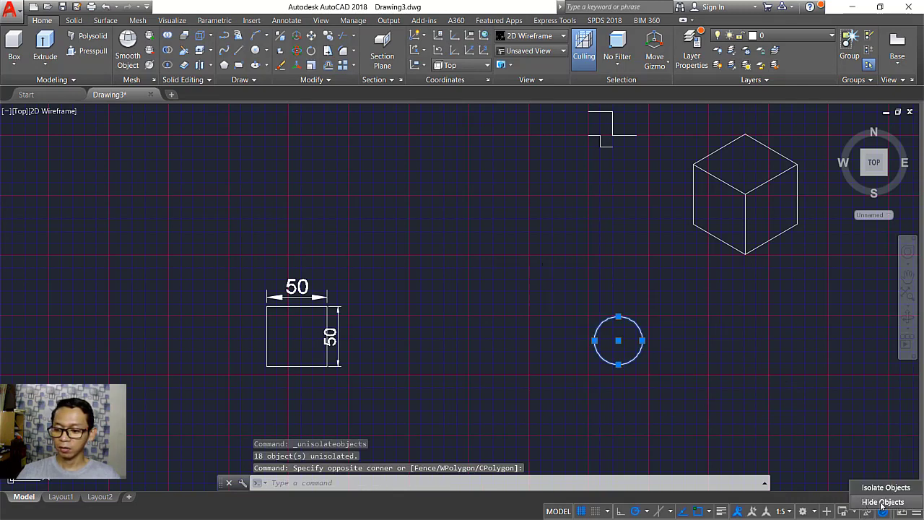
{"action": "left_click", "coordinate": [882, 502]}
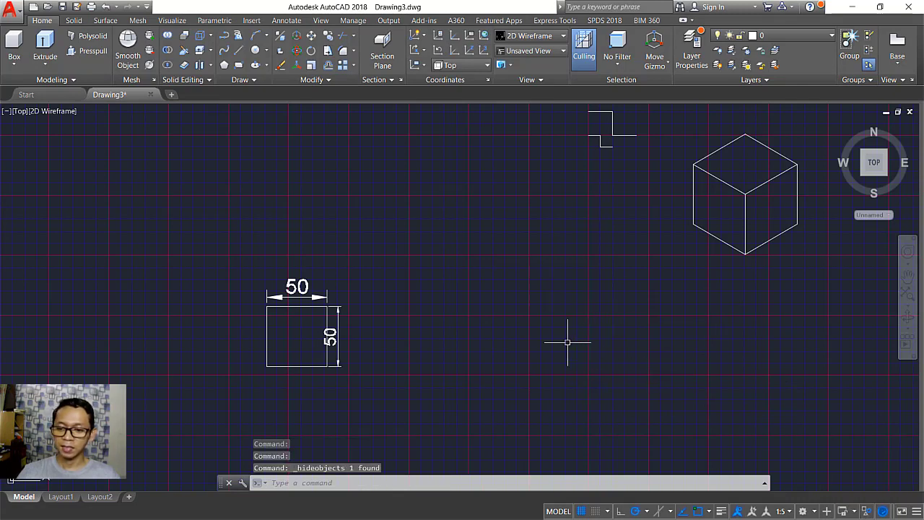
End the object isolation to bring back the hidden circle
{"action": "left_click", "coordinate": [854, 511]}
{"action": "left_click", "coordinate": [853, 511]}
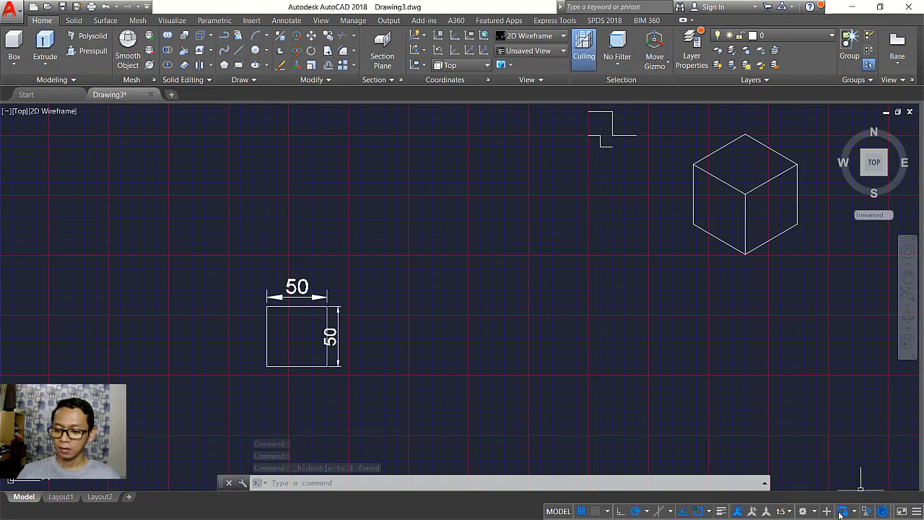
{"action": "left_click", "coordinate": [842, 511]}
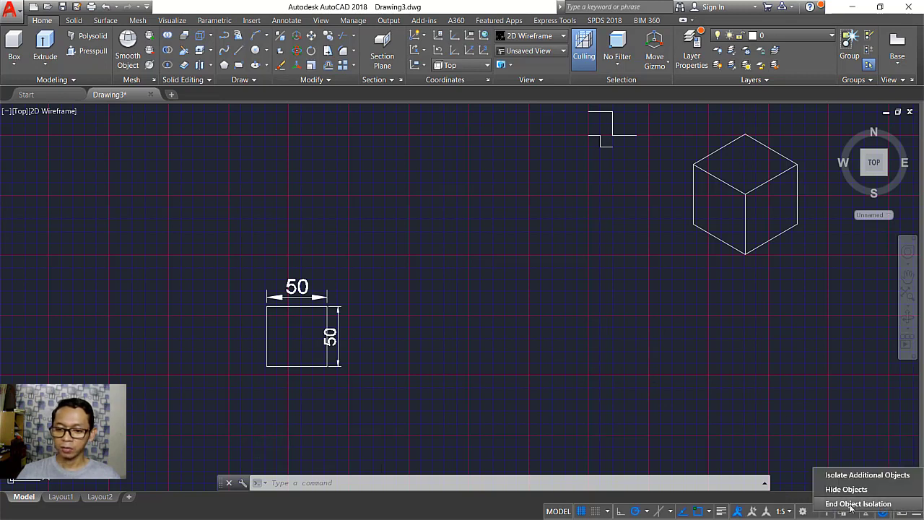
{"action": "left_click", "coordinate": [856, 503]}
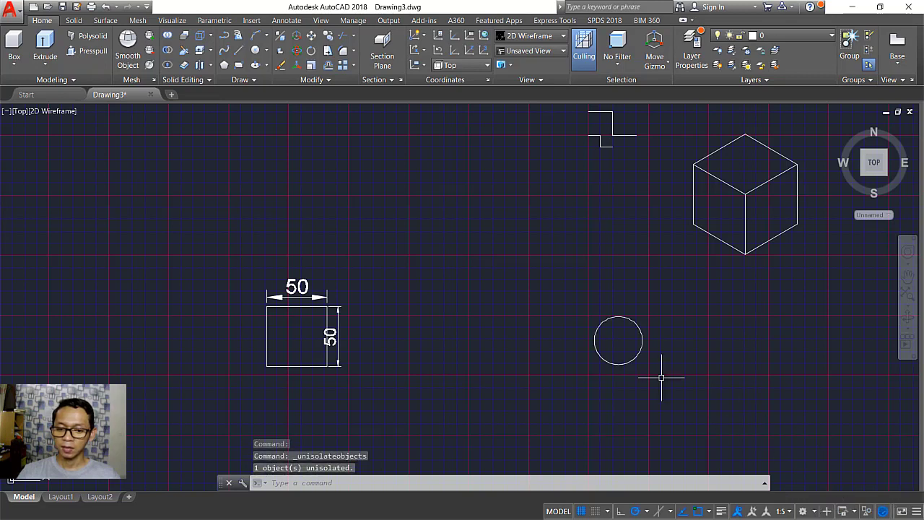
Isolate the square together with its two 50 dimensions
{"action": "left_click", "coordinate": [354, 252]}
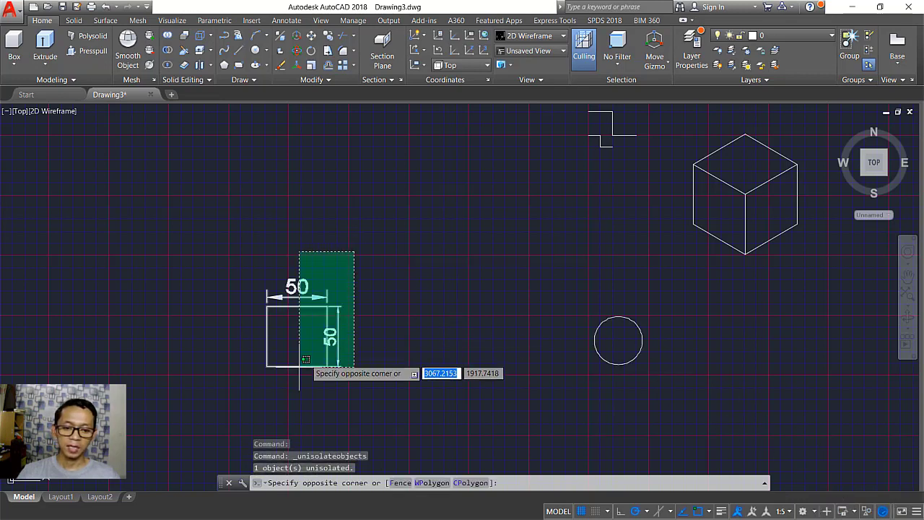
{"action": "left_click", "coordinate": [233, 398]}
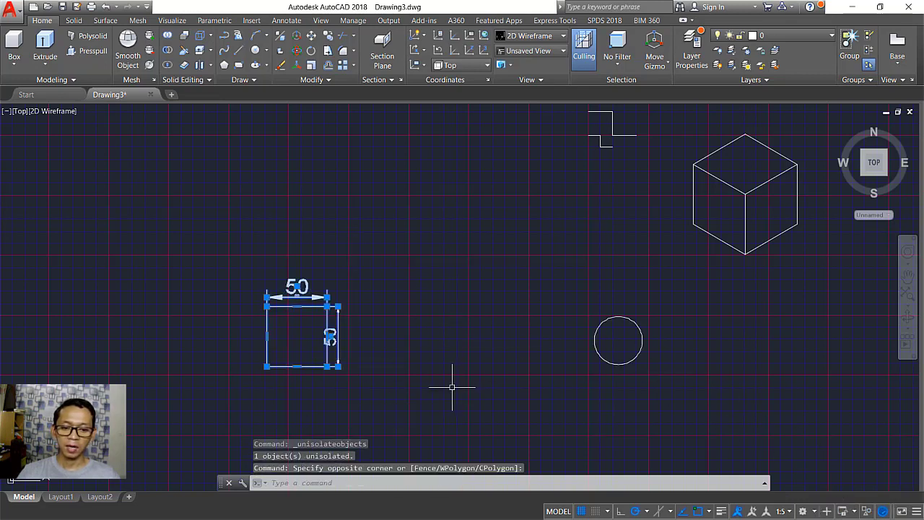
{"action": "left_click", "coordinate": [867, 512]}
{"action": "left_click", "coordinate": [879, 491]}
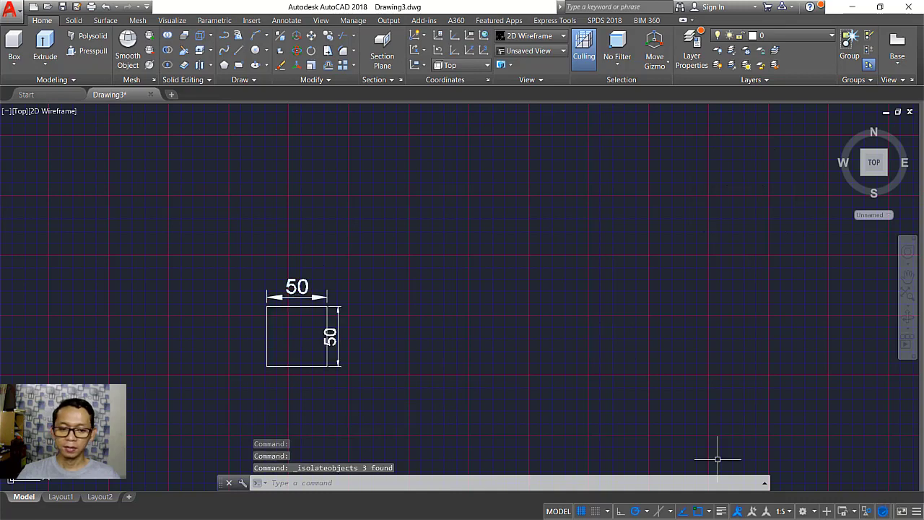
{"action": "scroll", "coordinate": [399, 315], "scroll_direction": "up", "scroll_amount": 4}
{"action": "scroll", "coordinate": [399, 315], "scroll_direction": "down", "scroll_amount": 3}
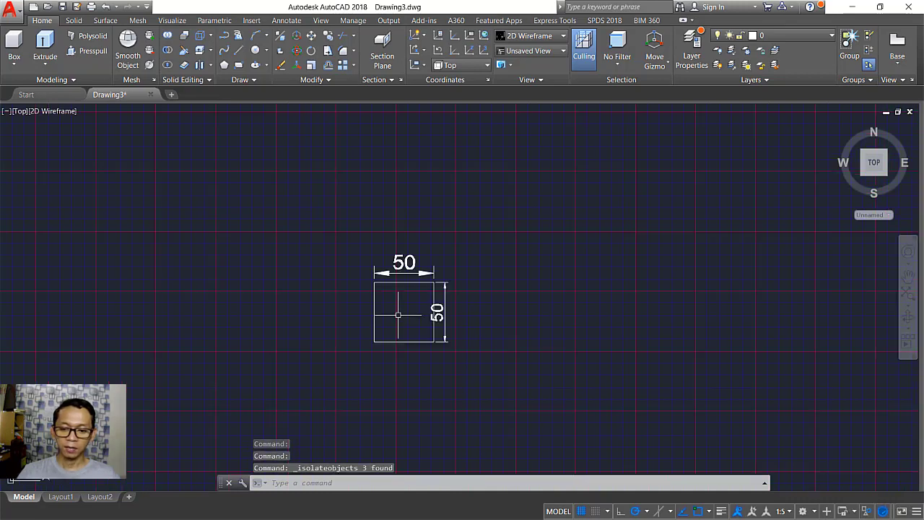
End the isolation of the dimensioned square to restore the other objects
{"action": "left_click", "coordinate": [867, 512]}
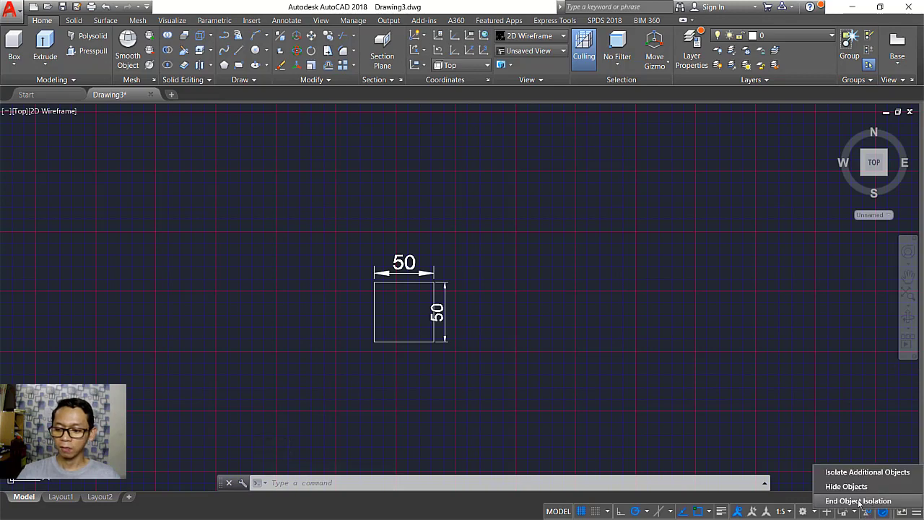
{"action": "left_click", "coordinate": [860, 503]}
{"action": "scroll", "coordinate": [645, 293], "scroll_direction": "down", "scroll_amount": 3}
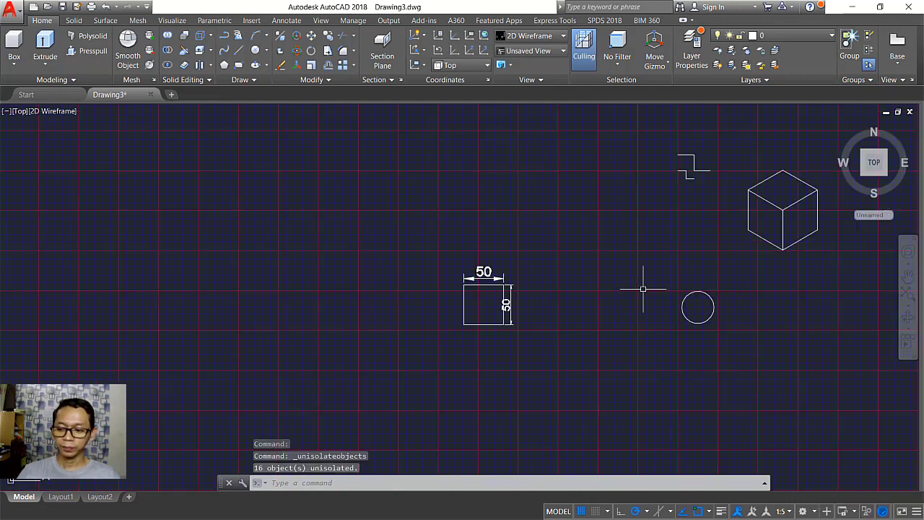
{"action": "scroll", "coordinate": [549, 303], "scroll_direction": "up", "scroll_amount": 2}
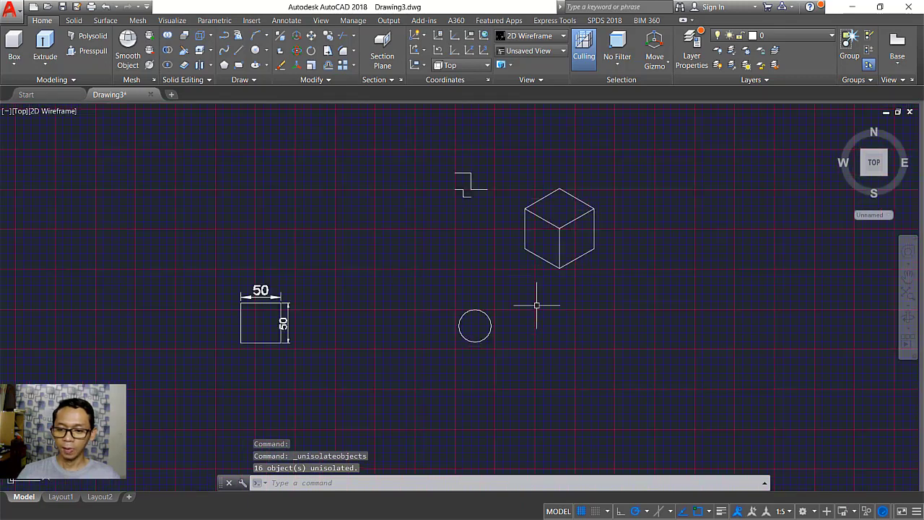
Review the hardware setup and effects settings in Graphics Performance and accept them as they are
{"action": "right_click", "coordinate": [884, 512]}
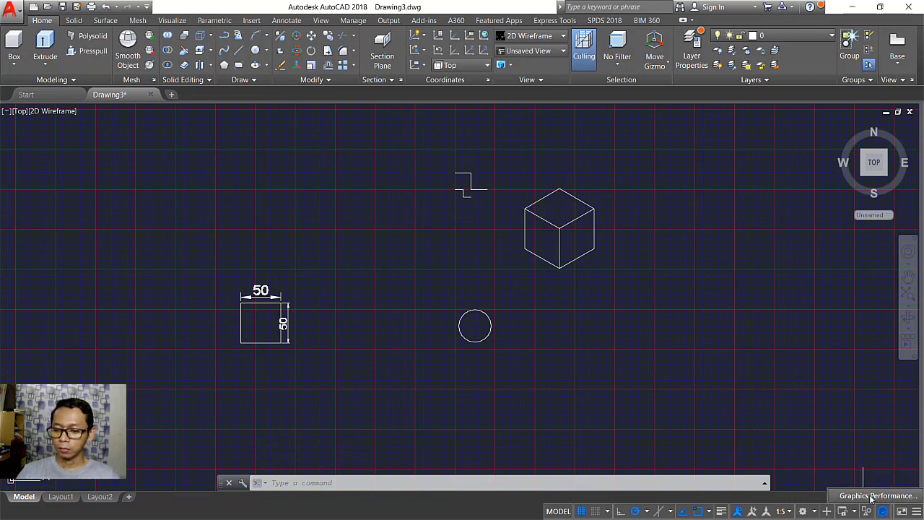
{"action": "left_click", "coordinate": [863, 496]}
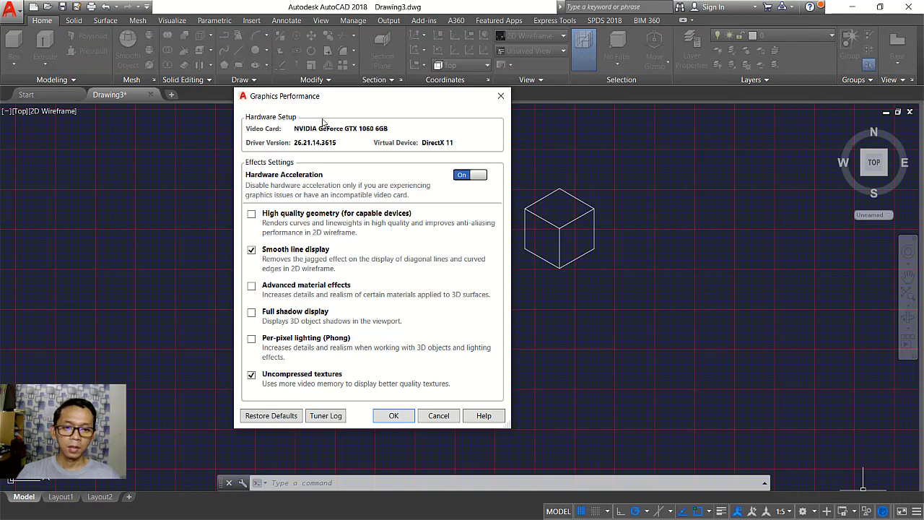
{"action": "left_click_drag", "start_coordinate": [350, 99], "coordinate": [421, 81]}
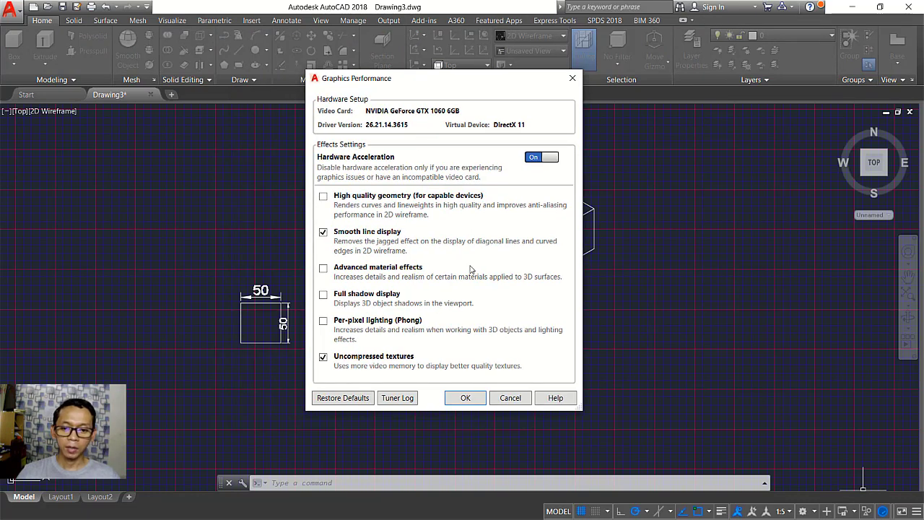
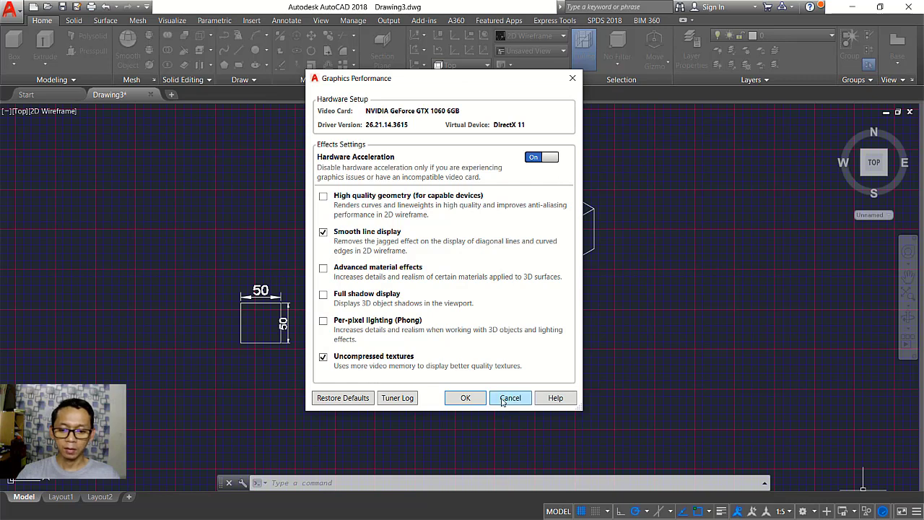
{"action": "left_click", "coordinate": [466, 399]}
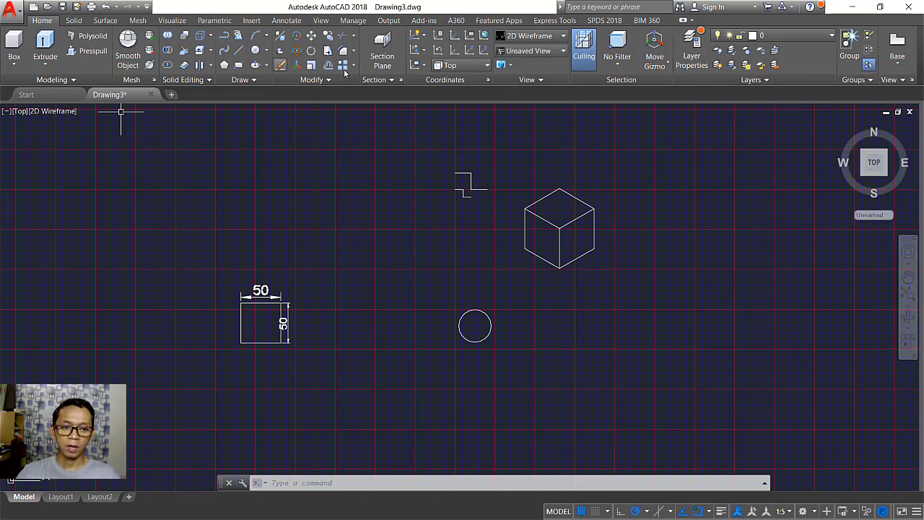
Turn Clean Screen on to enlarge the drawing area and switch it off again
{"action": "left_click", "coordinate": [902, 511]}
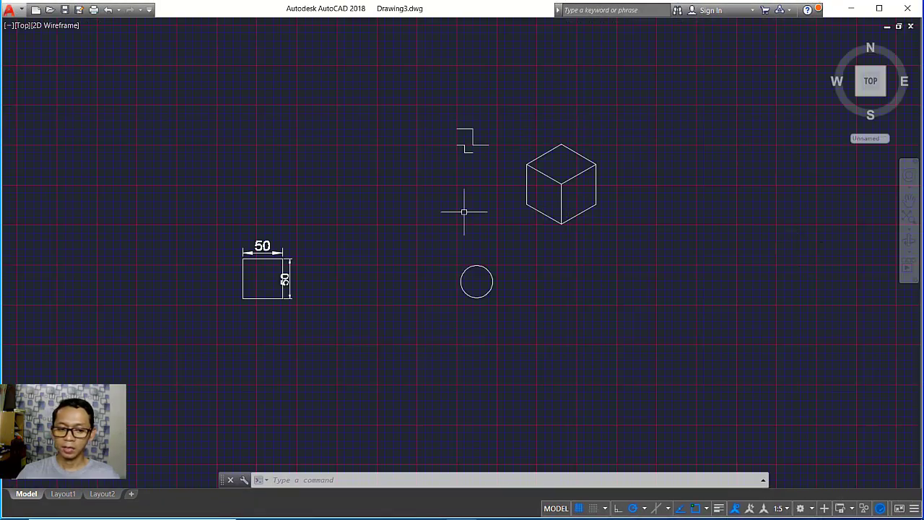
{"action": "mouse_move", "coordinate": [662, 240]}
{"action": "middle_mouse_down"}
{"action": "mouse_move", "coordinate": [624, 239]}
{"action": "mouse_move", "coordinate": [633, 255]}
{"action": "mouse_move", "coordinate": [582, 236]}
{"action": "mouse_move", "coordinate": [627, 239]}
{"action": "middle_mouse_up"}
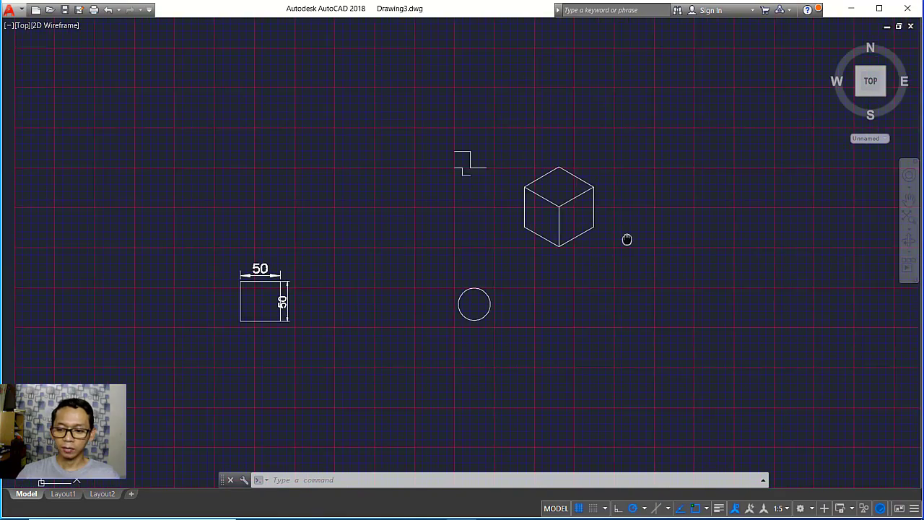
{"action": "left_click", "coordinate": [900, 510]}
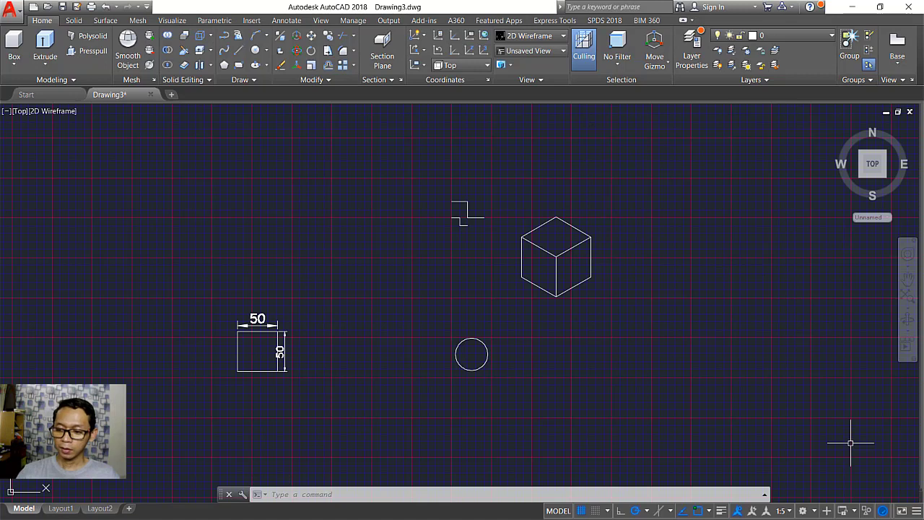
Add Coordinates to the status bar and turn off the continuous coordinate tracking
{"action": "left_click", "coordinate": [916, 511]}
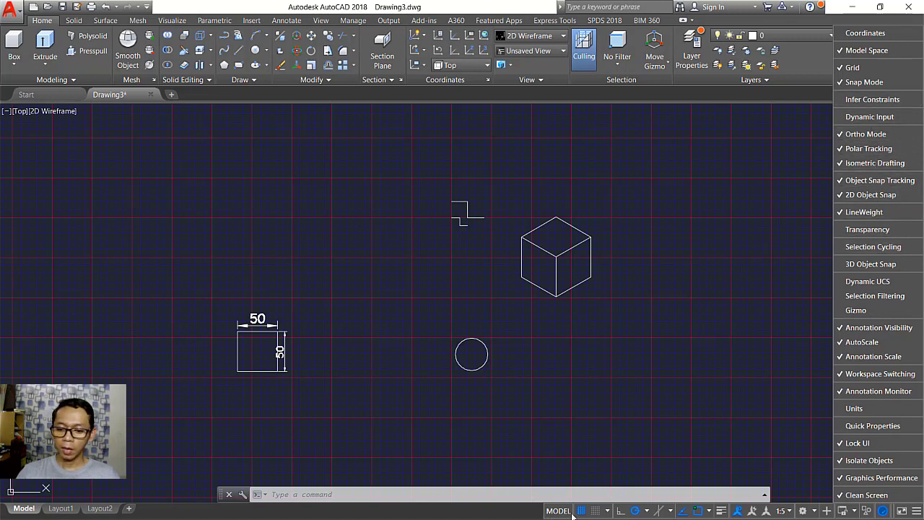
{"action": "left_click", "coordinate": [870, 40]}
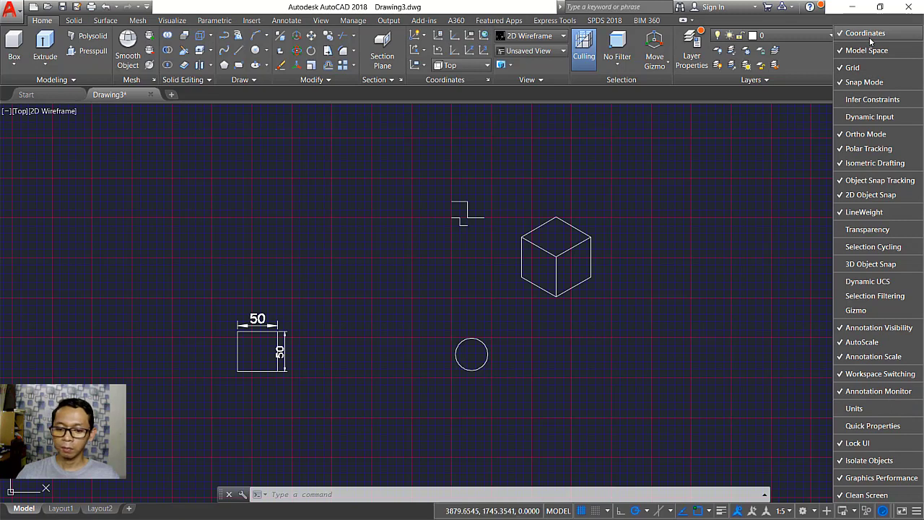
{"action": "left_click", "coordinate": [518, 509]}
{"action": "left_click", "coordinate": [626, 304]}
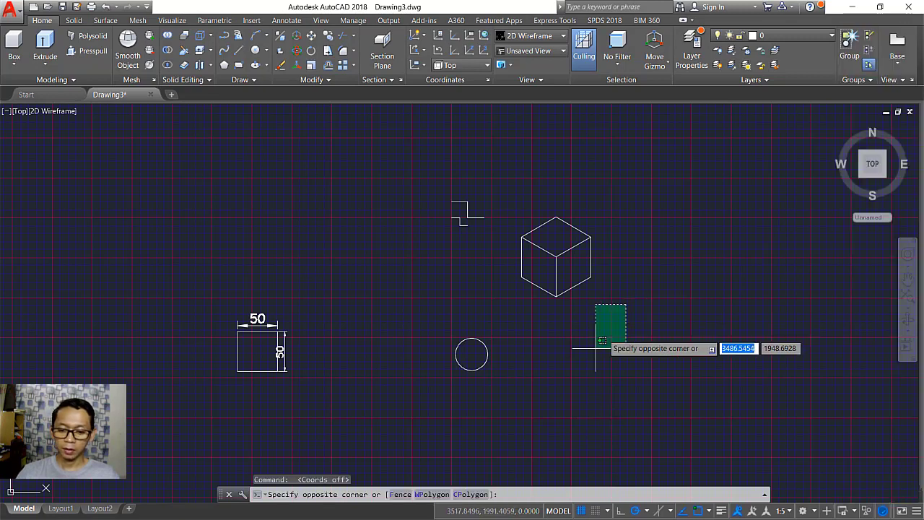
{"action": "left_click", "coordinate": [596, 349]}
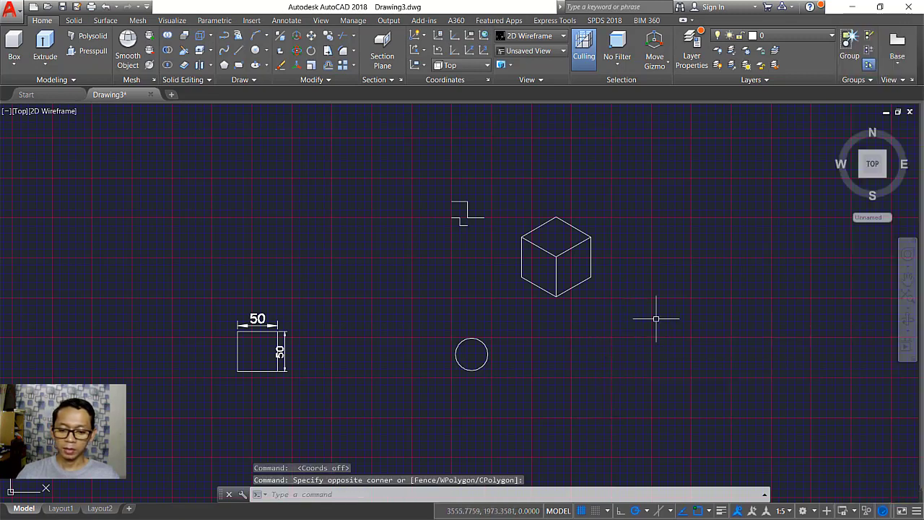
Draw a single vertical line beside the isometric cube, on the side away from the square
{"action": "left_click", "coordinate": [396, 327]}
{"action": "key", "text": "Return"}
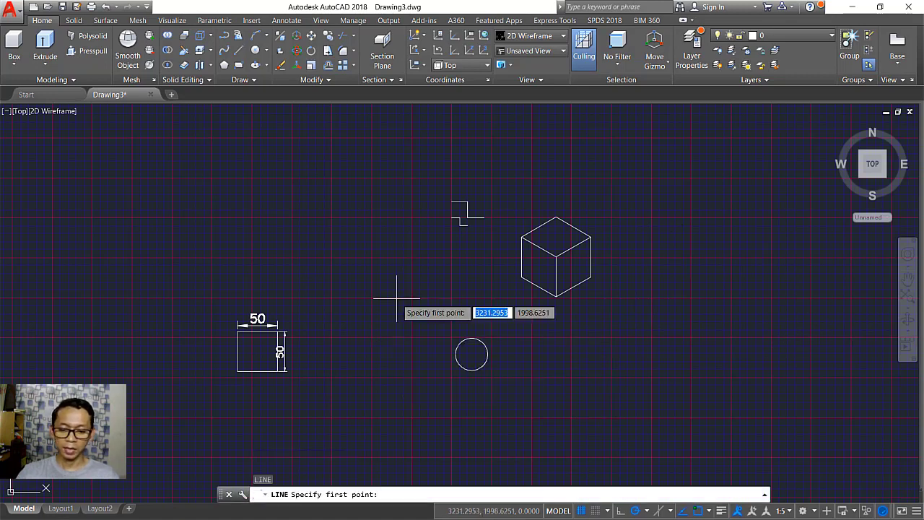
{"action": "left_click", "coordinate": [650, 267]}
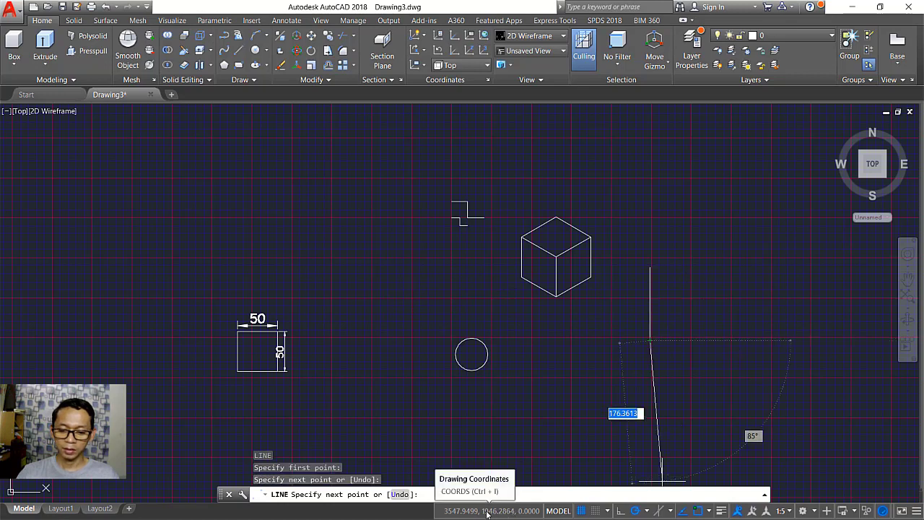
{"action": "key", "text": "Escape"}
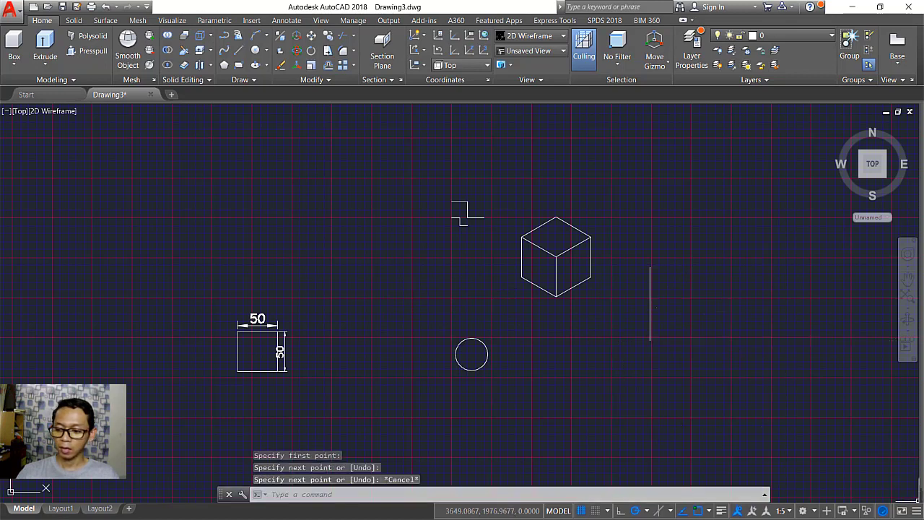
Remove Coordinates from the status bar and add Infer Constraints
{"action": "left_click", "coordinate": [918, 510]}
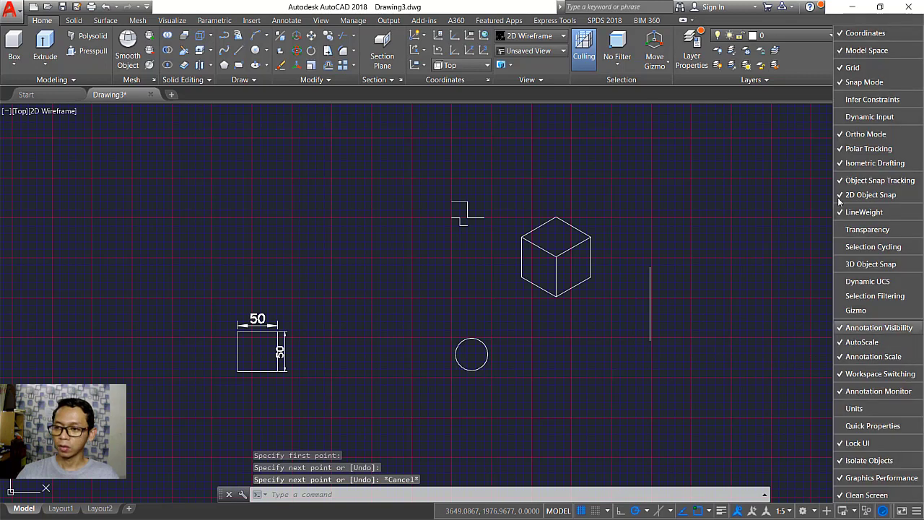
{"action": "left_click", "coordinate": [882, 36]}
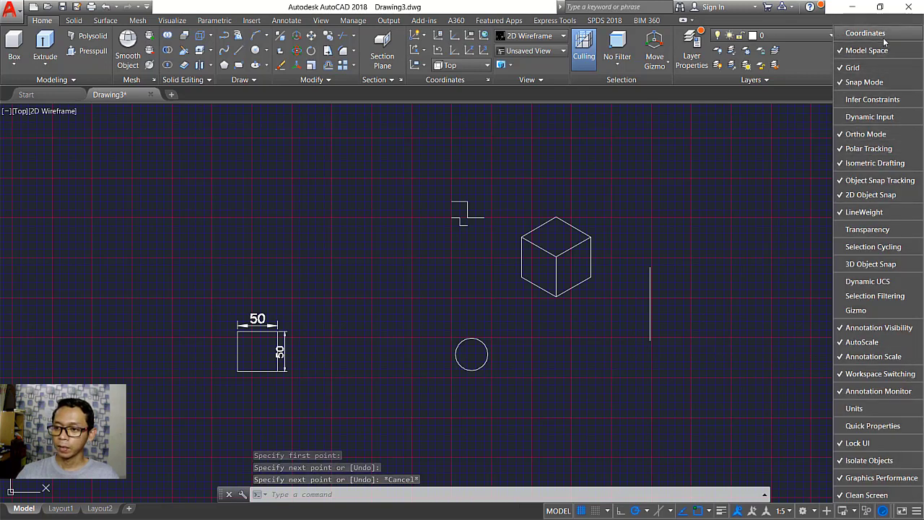
{"action": "left_click", "coordinate": [868, 100]}
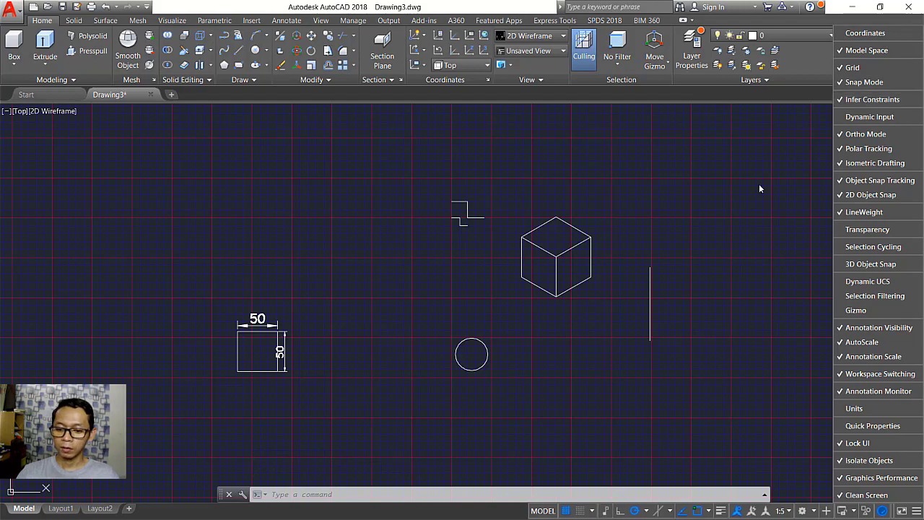
{"action": "left_click", "coordinate": [704, 334]}
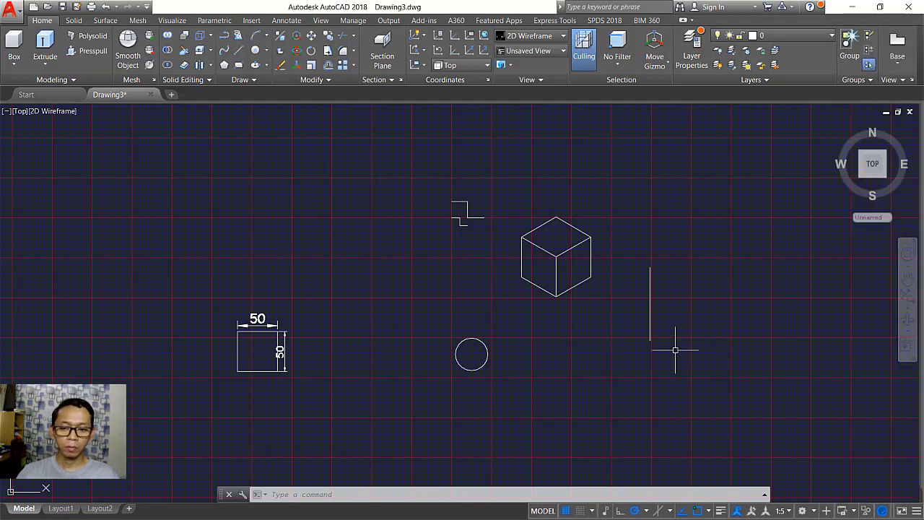
Turn on Infer Constraints
{"action": "middle_click_drag", "start_coordinate": [686, 351], "coordinate": [600, 330]}
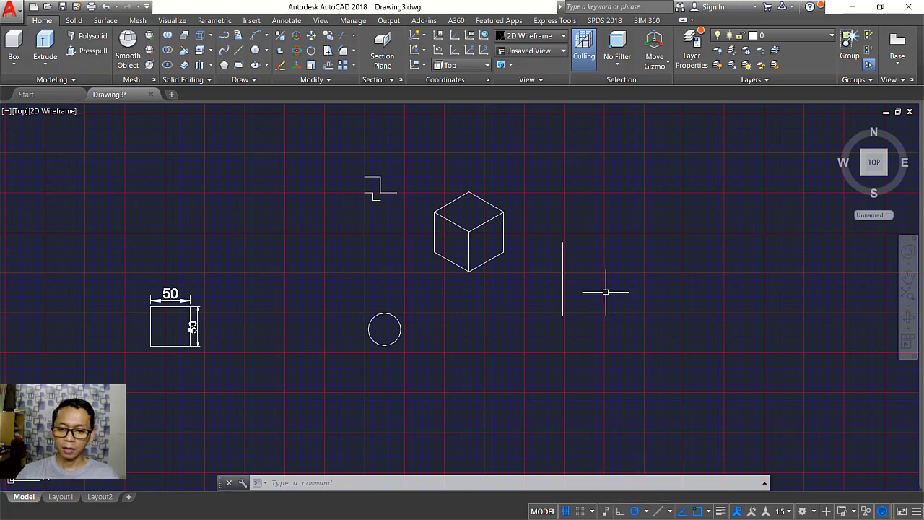
{"action": "middle_click_drag", "start_coordinate": [652, 274], "coordinate": [619, 268]}
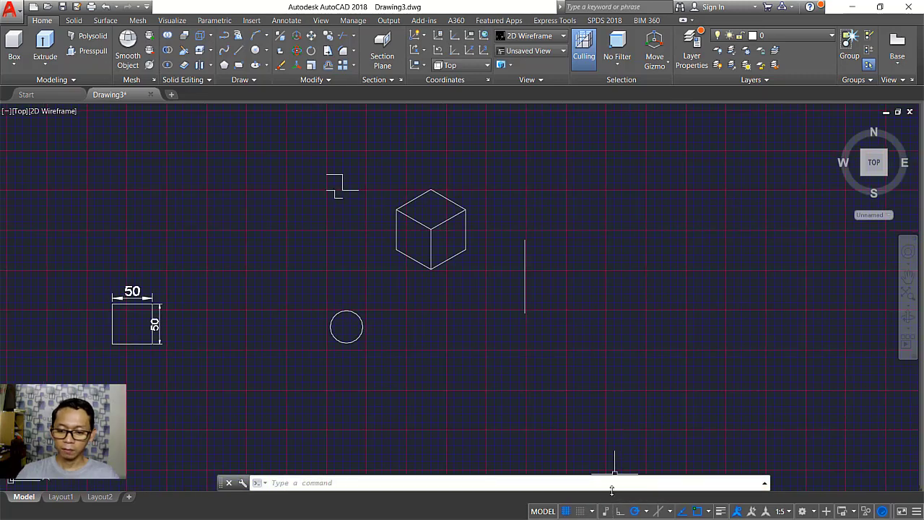
{"action": "left_click", "coordinate": [607, 511]}
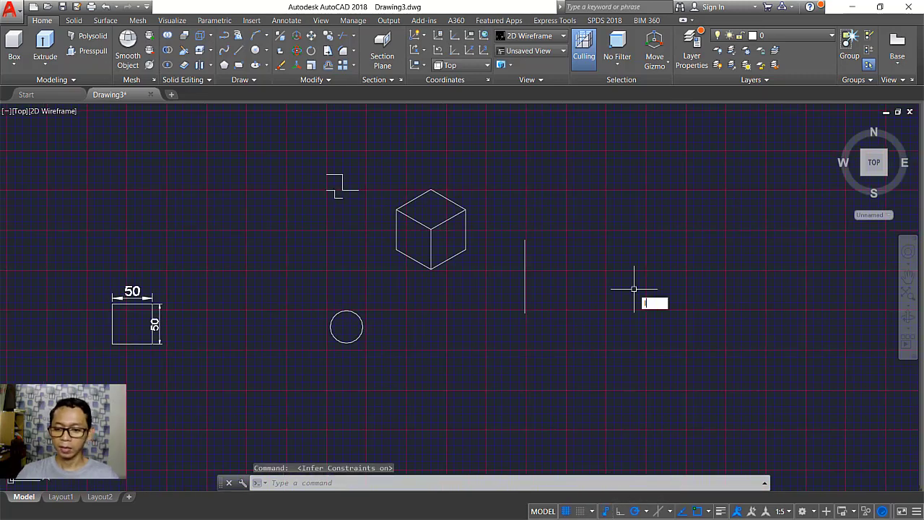
Draw a closed four-sided outline beyond the vertical line, with horizontal upper and lower edges, a vertical far side and a slanted near side
{"action": "type", "text": "l"}
{"action": "key", "text": "Return"}
{"action": "left_click", "coordinate": [605, 270]}
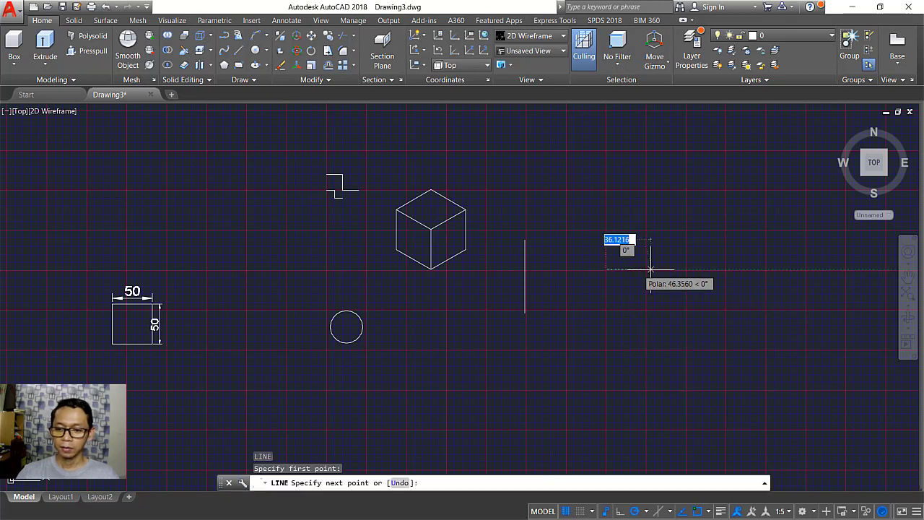
{"action": "left_click", "coordinate": [689, 269]}
{"action": "scroll", "coordinate": [654, 278], "scroll_direction": "up", "scroll_amount": 2}
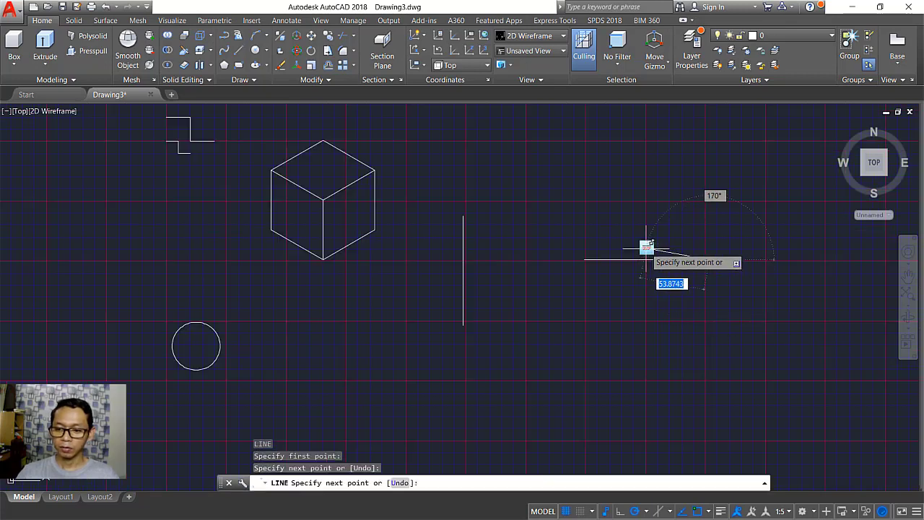
{"action": "left_click", "coordinate": [710, 338]}
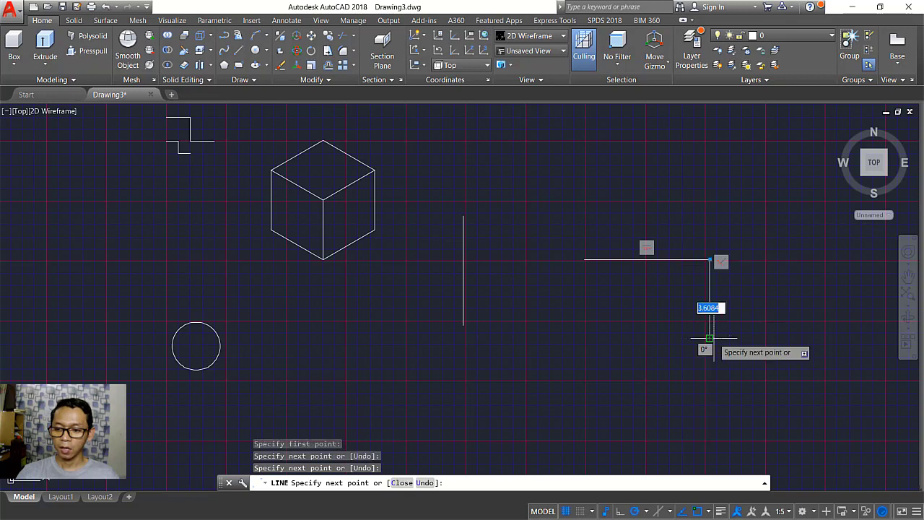
{"action": "left_click", "coordinate": [632, 337]}
{"action": "left_click", "coordinate": [585, 260]}
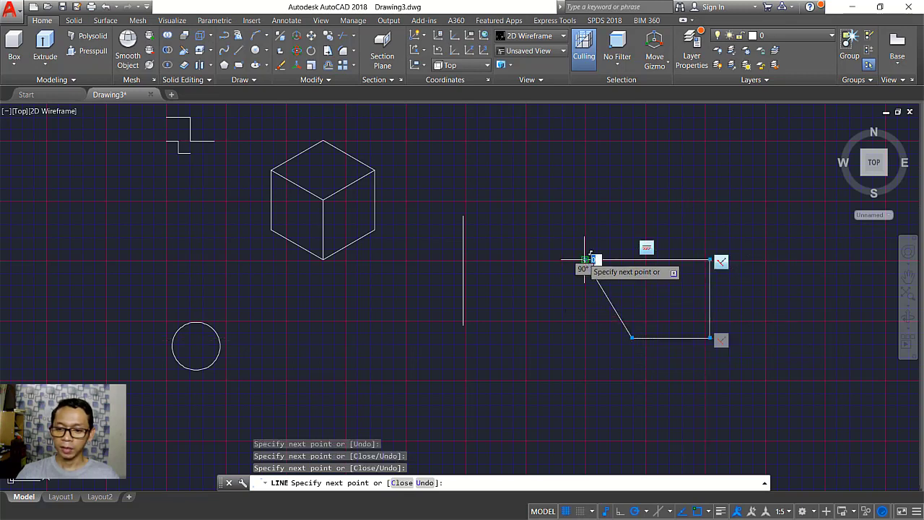
{"action": "key", "text": "Return"}
{"action": "scroll", "coordinate": [642, 351], "scroll_direction": "up", "scroll_amount": 3}
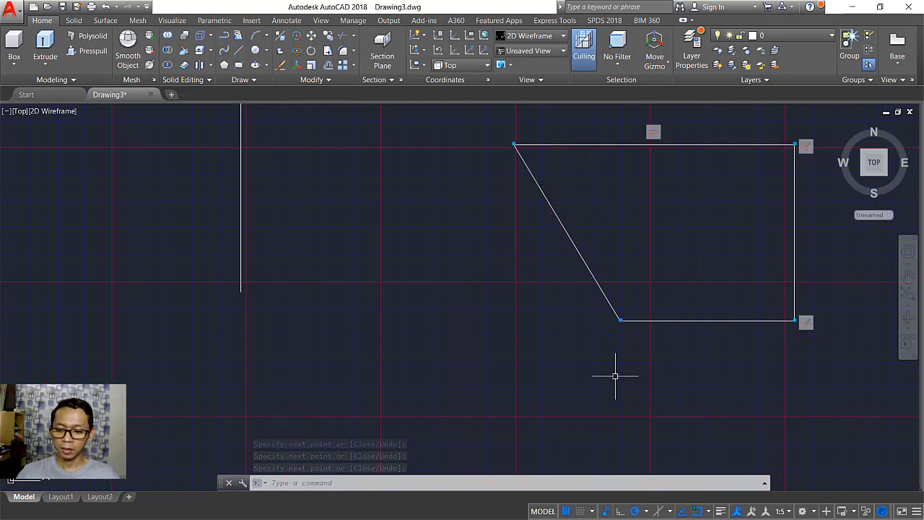
Turn off Infer Constraints and draw a closed parallelogram from lines below the constrained outline
{"action": "left_click", "coordinate": [606, 511]}
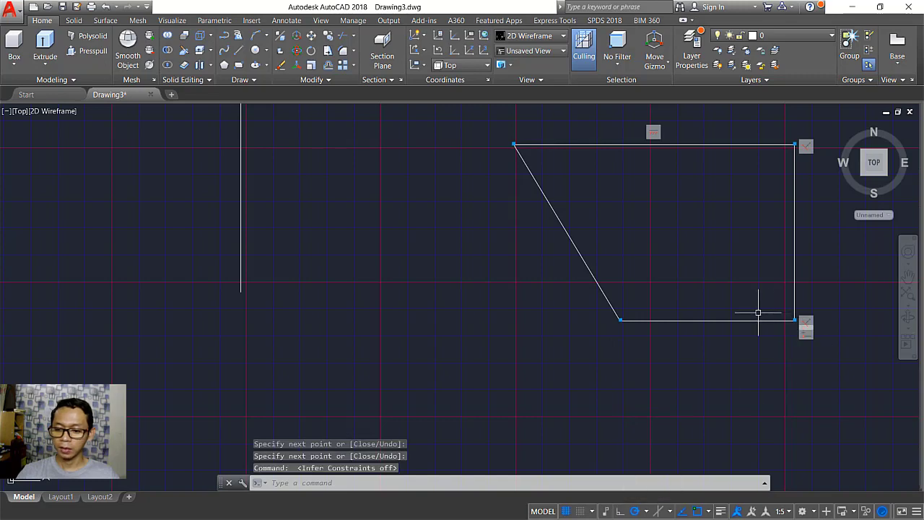
{"action": "scroll", "coordinate": [723, 321], "scroll_direction": "down", "scroll_amount": 2}
{"action": "scroll", "coordinate": [665, 281], "scroll_direction": "down", "scroll_amount": 2}
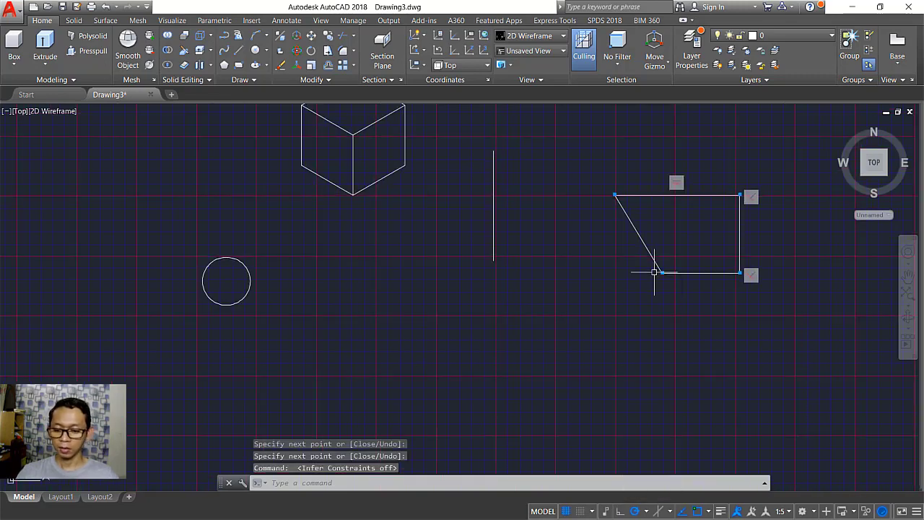
{"action": "key", "text": "Return"}
{"action": "left_click", "coordinate": [546, 340]}
{"action": "left_click", "coordinate": [659, 339]}
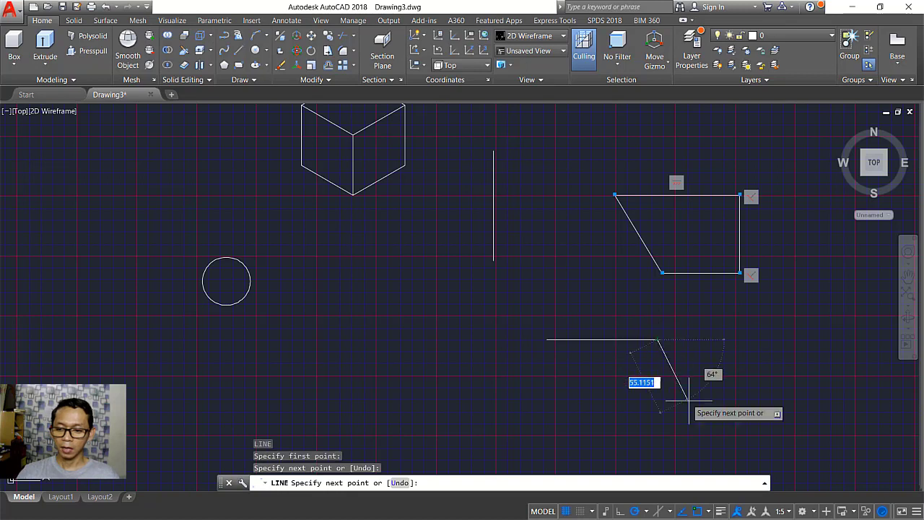
{"action": "left_click", "coordinate": [702, 419]}
{"action": "left_click", "coordinate": [586, 419]}
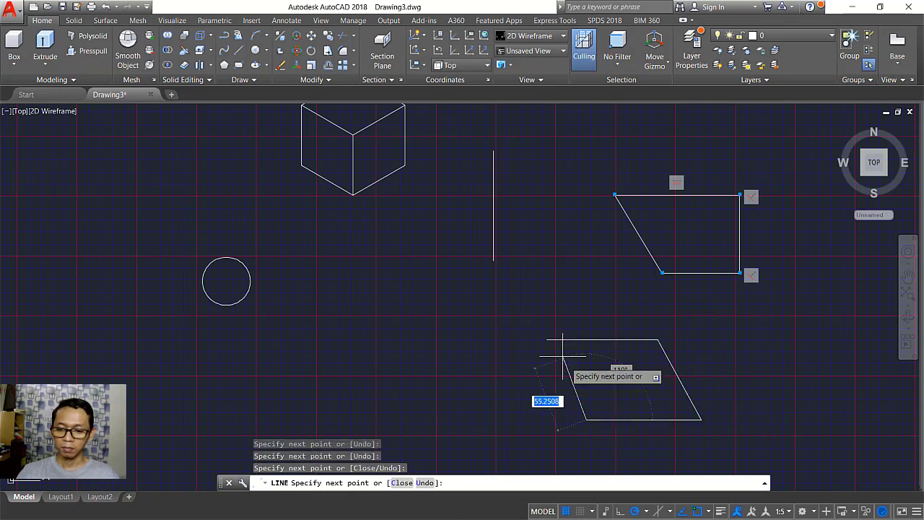
{"action": "left_click", "coordinate": [546, 340]}
{"action": "key", "text": "Return"}
Stretch the upper edge of the unconstrained parallelogram straight up by its midpoint grip
{"action": "left_click", "coordinate": [619, 365]}
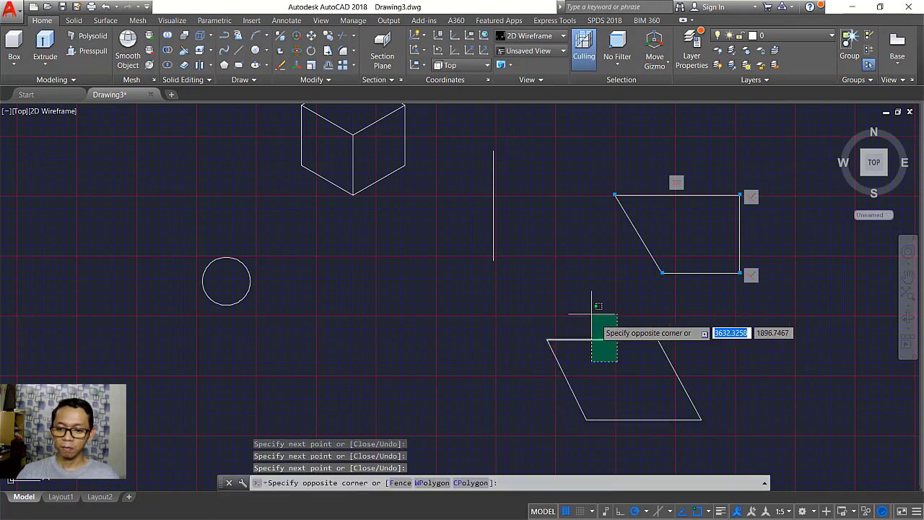
{"action": "left_click", "coordinate": [592, 325]}
{"action": "left_click", "coordinate": [603, 339]}
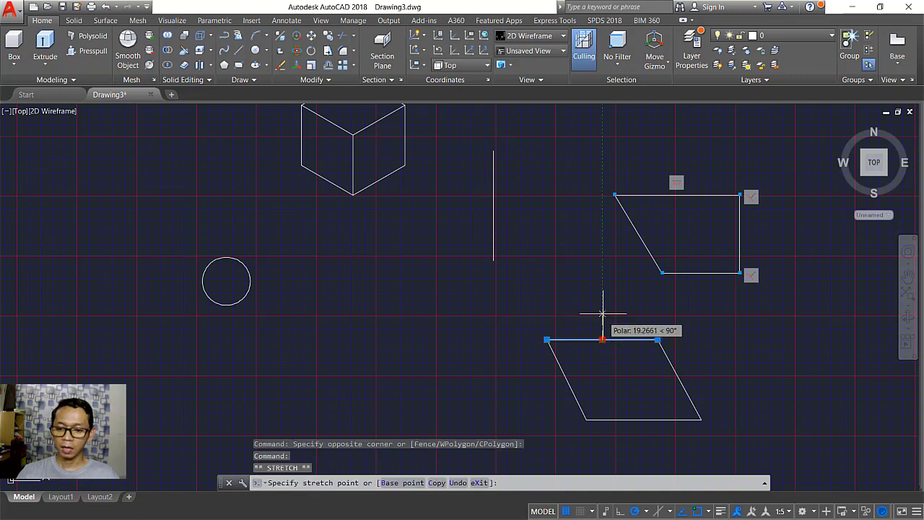
{"action": "left_click", "coordinate": [603, 304]}
{"action": "key", "text": "Escape"}
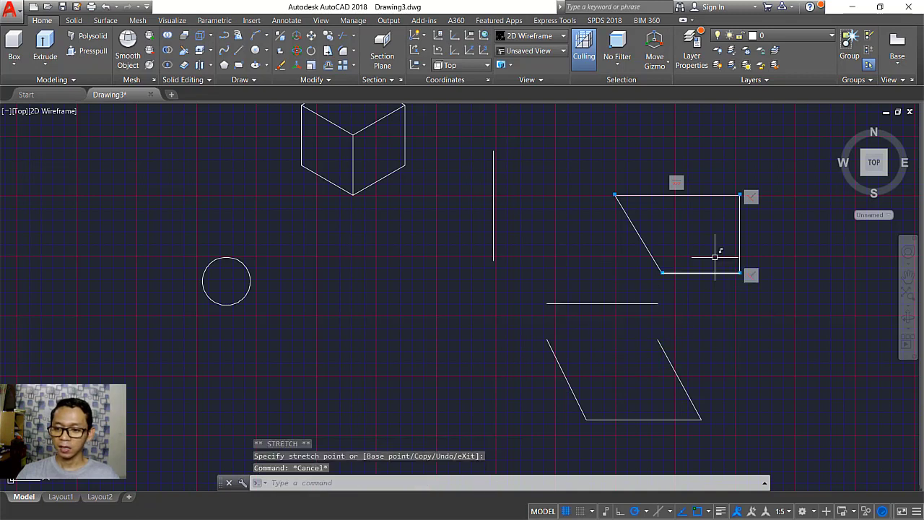
Stretch the upper edge of the constrained outline straight up by its midpoint grip
{"action": "left_click", "coordinate": [715, 213]}
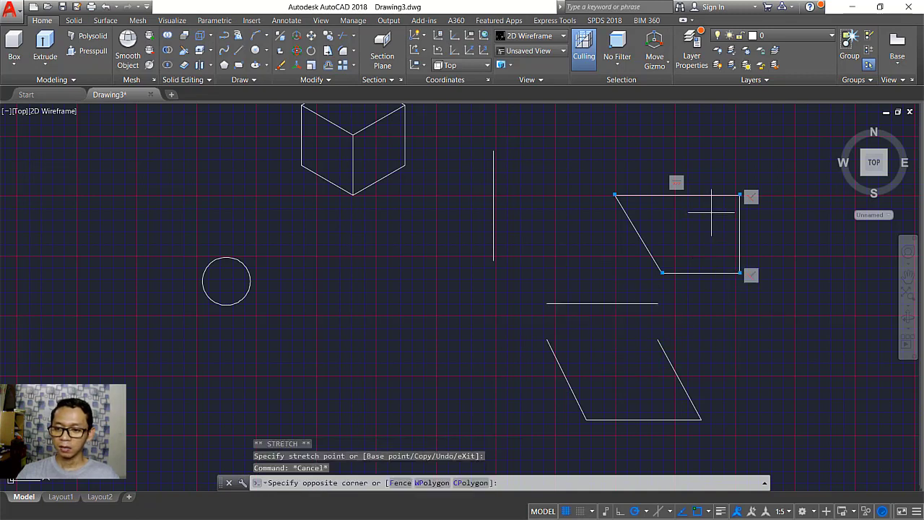
{"action": "left_click", "coordinate": [677, 195]}
{"action": "left_click", "coordinate": [677, 132]}
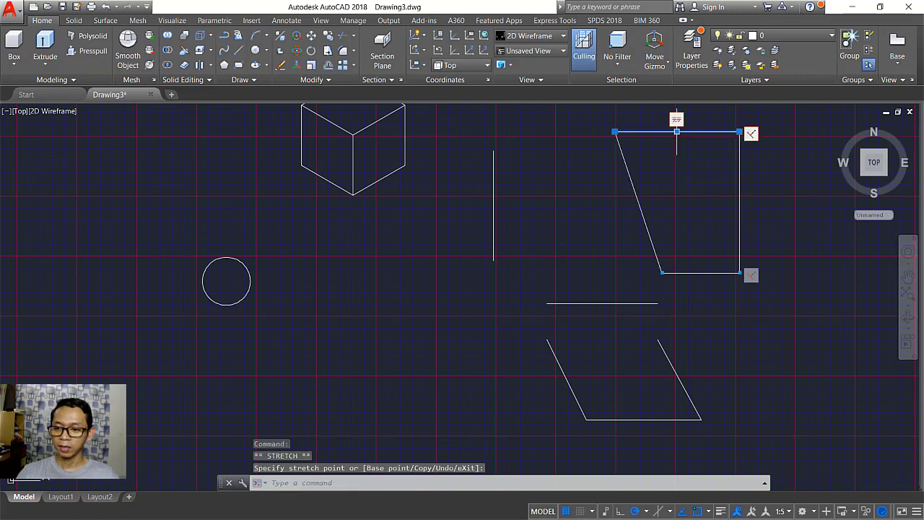
{"action": "key", "text": "Escape"}
Stretch the constrained outline's slanted edge horizontally outward, toward the single vertical line, by its midpoint grip
{"action": "left_click", "coordinate": [660, 176]}
{"action": "left_click", "coordinate": [613, 207]}
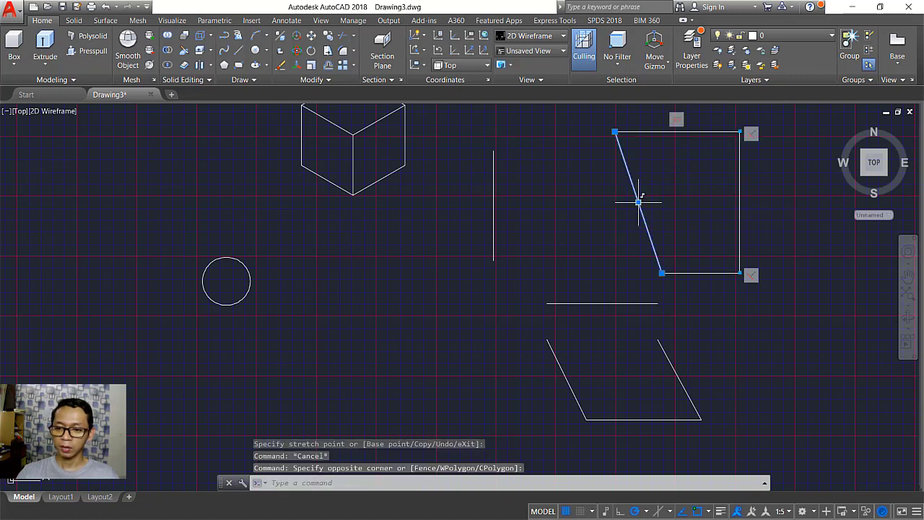
{"action": "left_click", "coordinate": [638, 202]}
{"action": "left_click", "coordinate": [569, 203]}
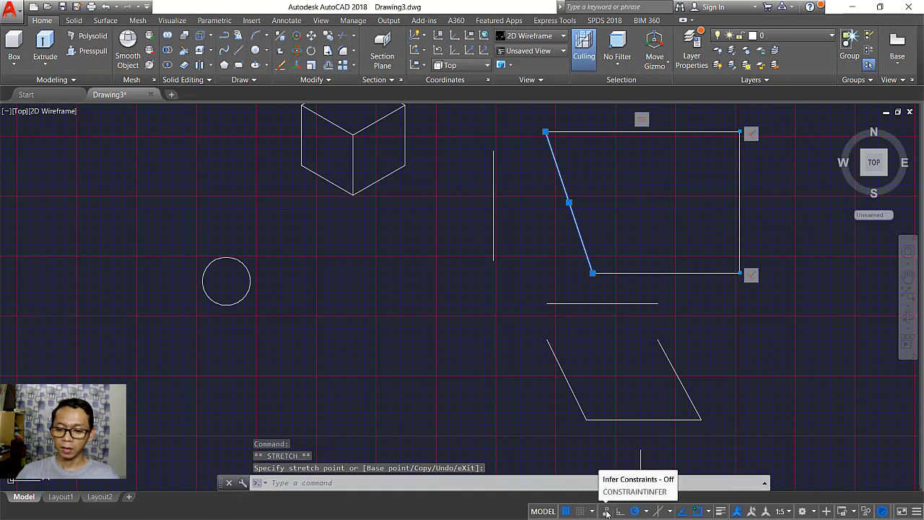
Remove Infer Constraints from the status bar and add Dynamic Input
{"action": "left_click", "coordinate": [917, 511]}
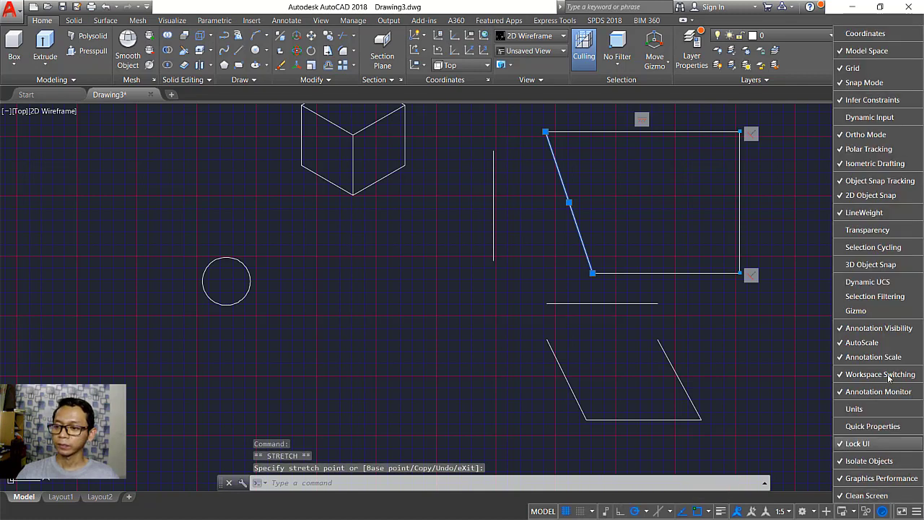
{"action": "left_click", "coordinate": [885, 101]}
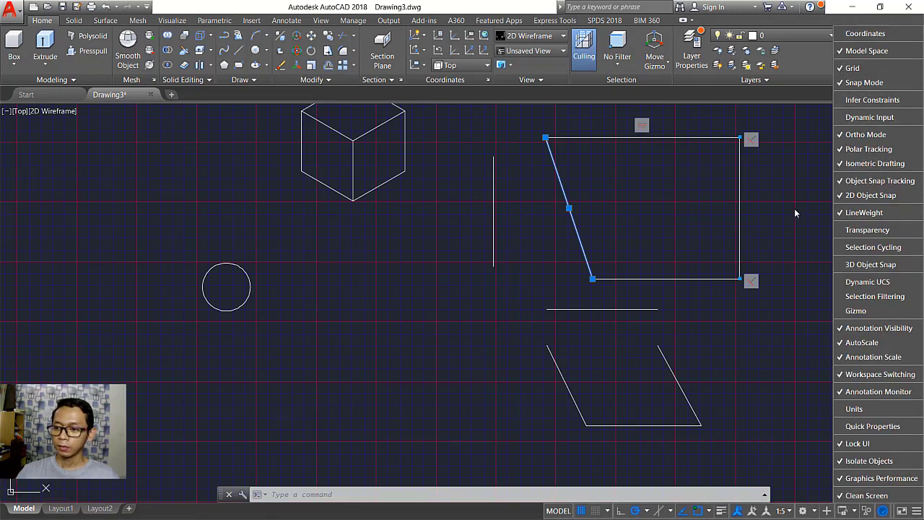
{"action": "left_click", "coordinate": [871, 118]}
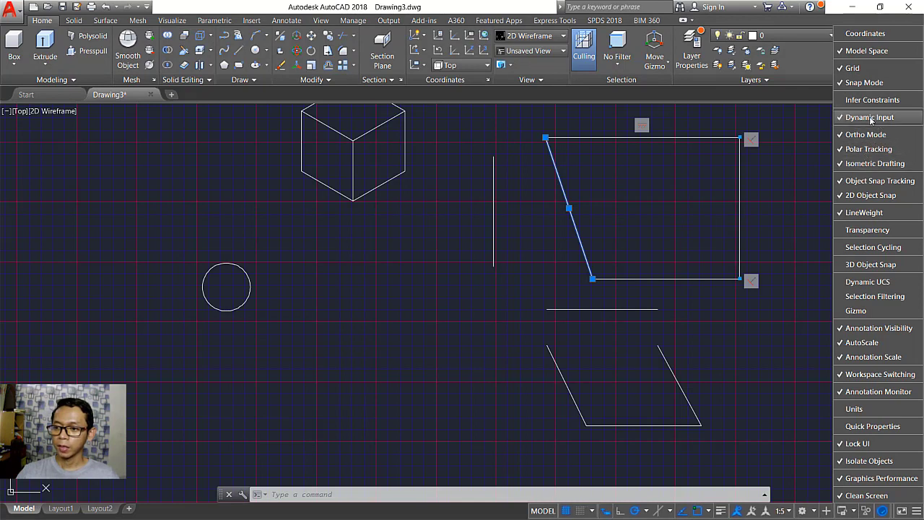
{"action": "left_click", "coordinate": [635, 249]}
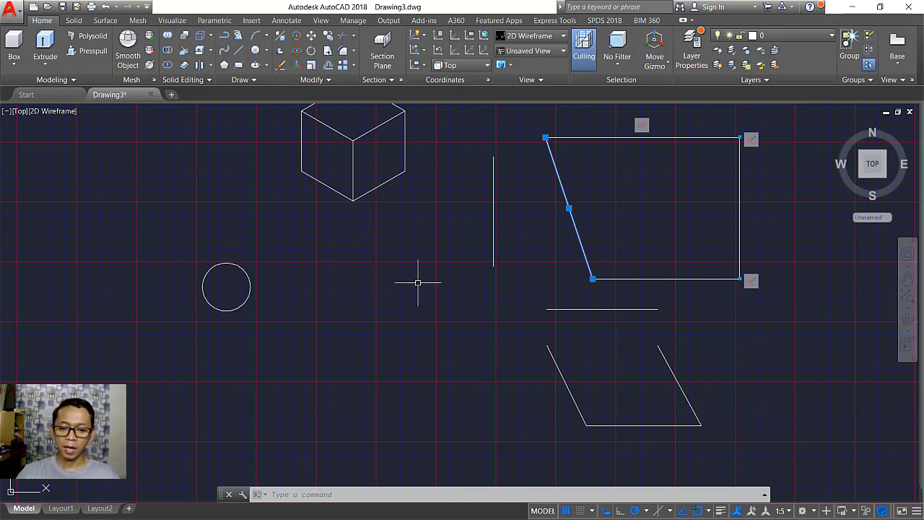
Compare command entry with Dynamic Input on, off and on again by entering L and cancelling each time
{"action": "type", "text": "L"}
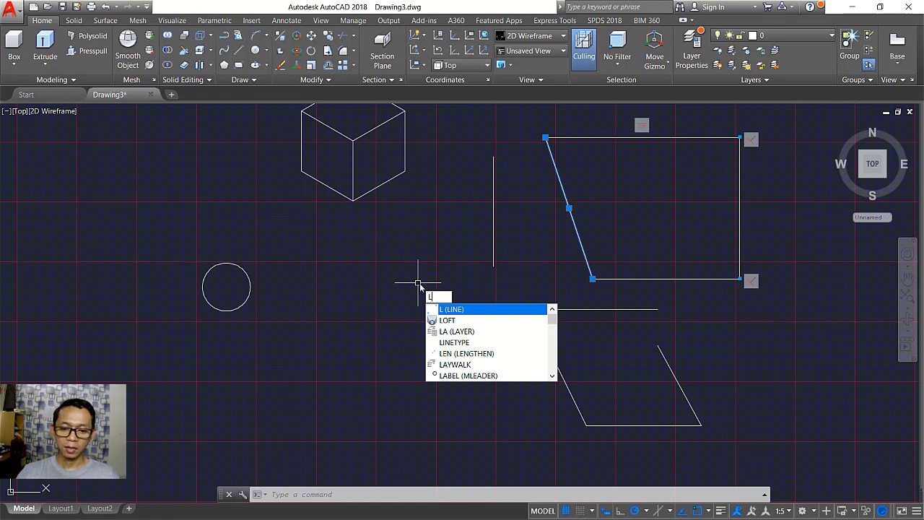
{"action": "key", "text": "Escape"}
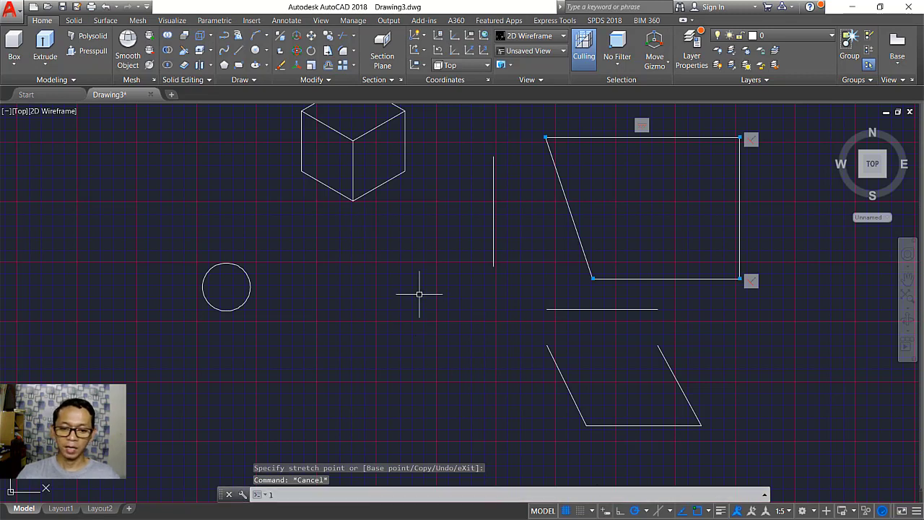
{"action": "type", "text": "L"}
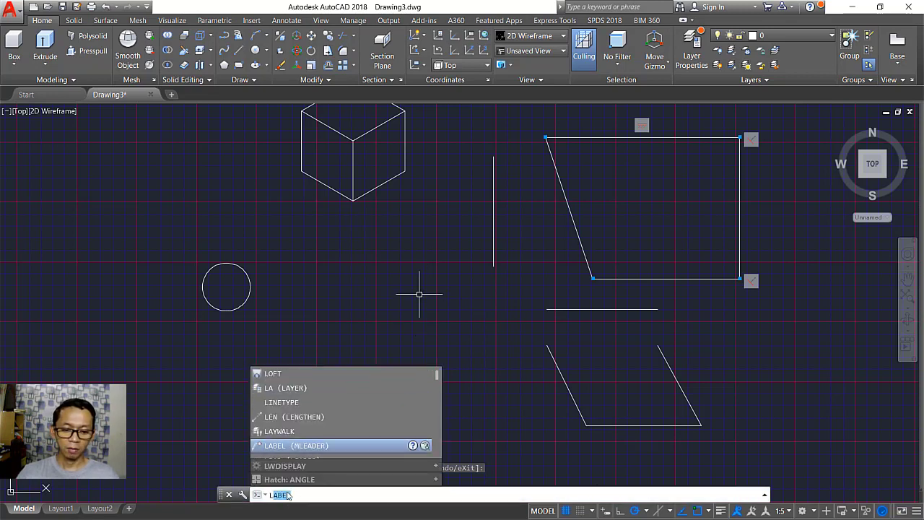
{"action": "key", "text": "Escape"}
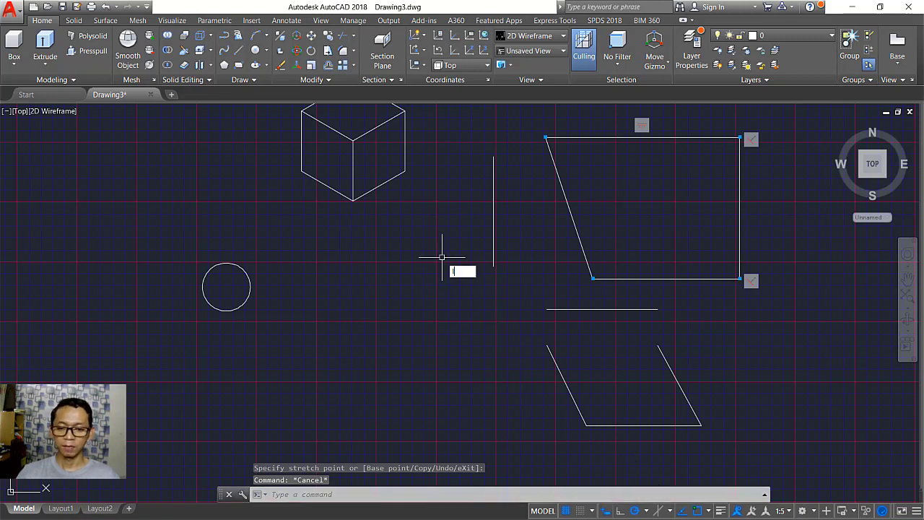
{"action": "type", "text": "L"}
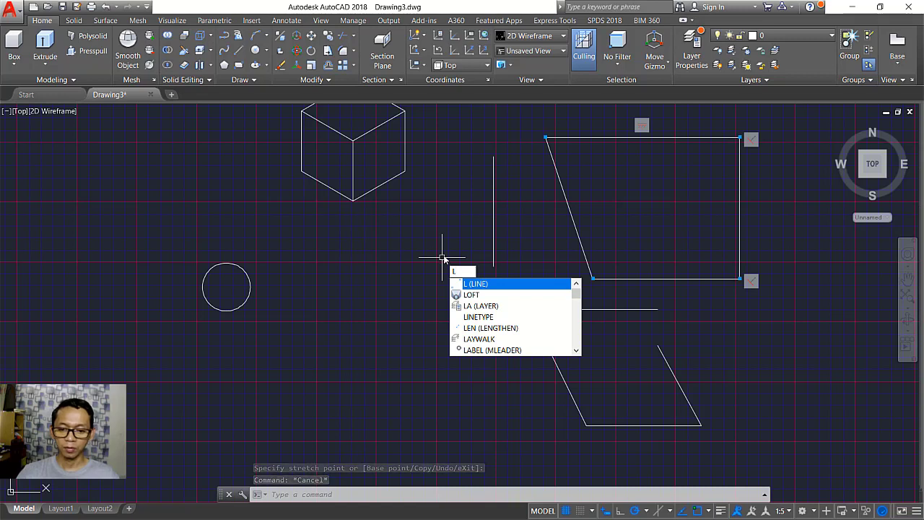
{"action": "key", "text": "Escape"}
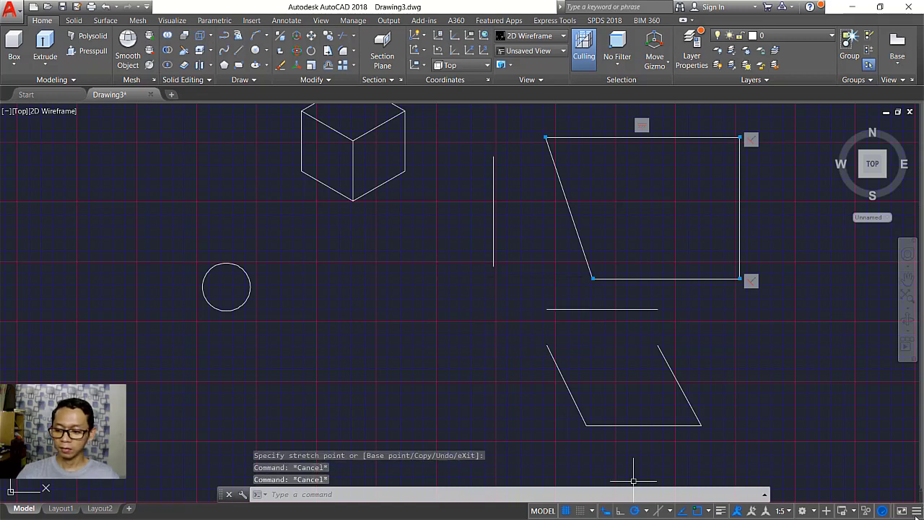
Remove Dynamic Input from the status bar and add Transparency
{"action": "left_click", "coordinate": [917, 510]}
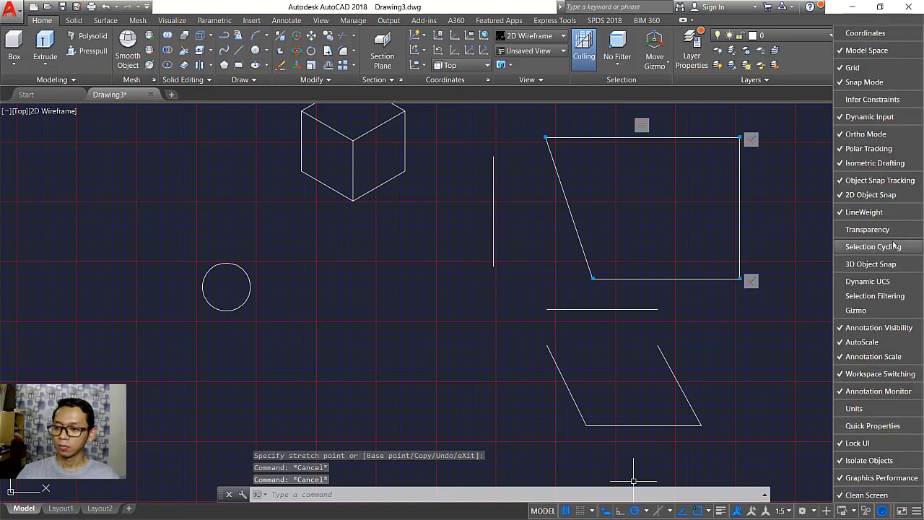
{"action": "left_click", "coordinate": [875, 121]}
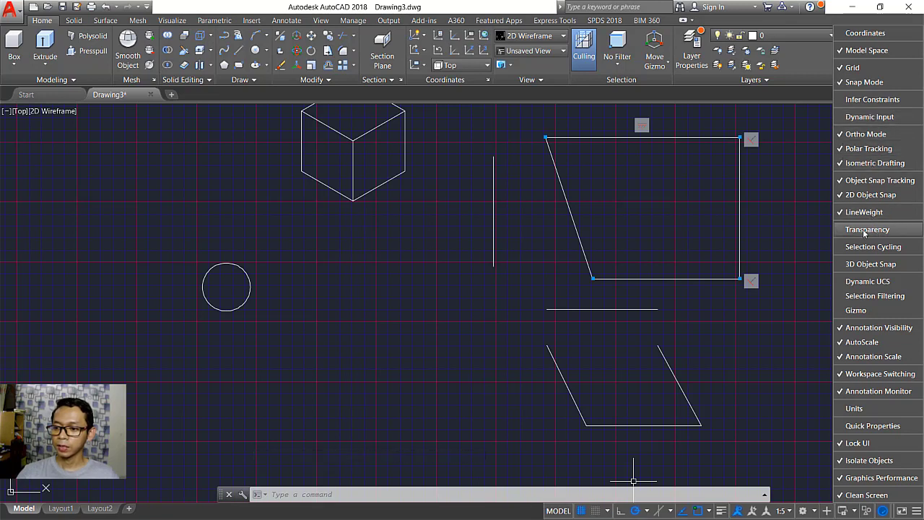
{"action": "left_click", "coordinate": [865, 230]}
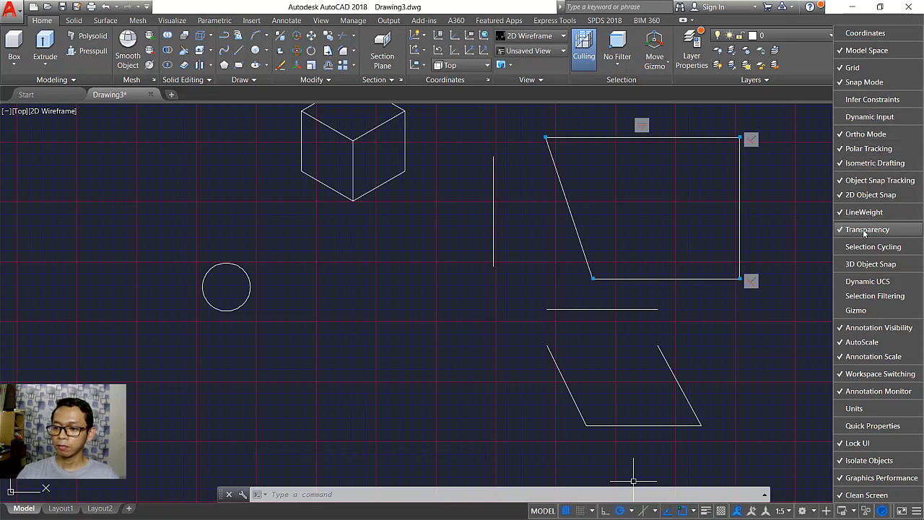
{"action": "left_click", "coordinate": [417, 318]}
Draw a 3D box in the open area between the dimensioned square and the circle
{"action": "scroll", "coordinate": [438, 294], "scroll_direction": "down", "scroll_amount": 2}
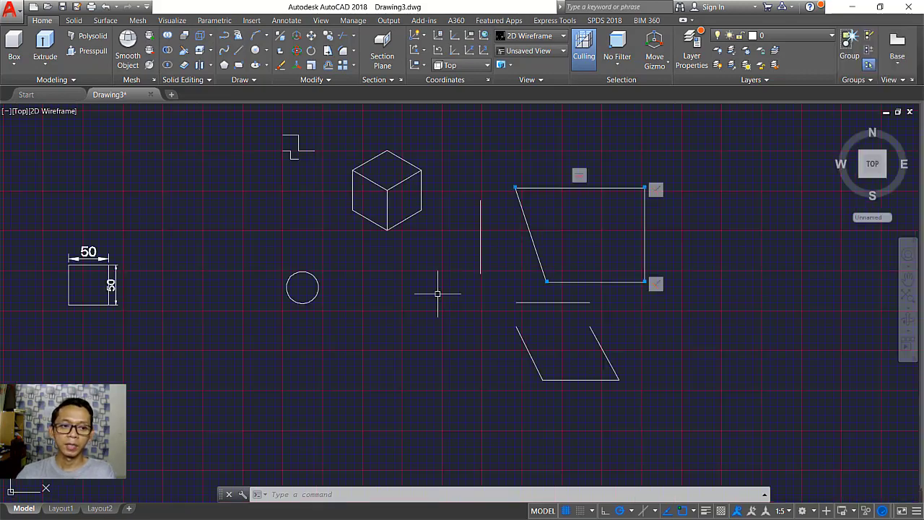
{"action": "mouse_move", "coordinate": [535, 308]}
{"action": "middle_mouse_down", "text": "shift"}
{"action": "mouse_move", "coordinate": [491, 250]}
{"action": "mouse_move", "coordinate": [524, 205]}
{"action": "middle_mouse_up", "text": "shift"}
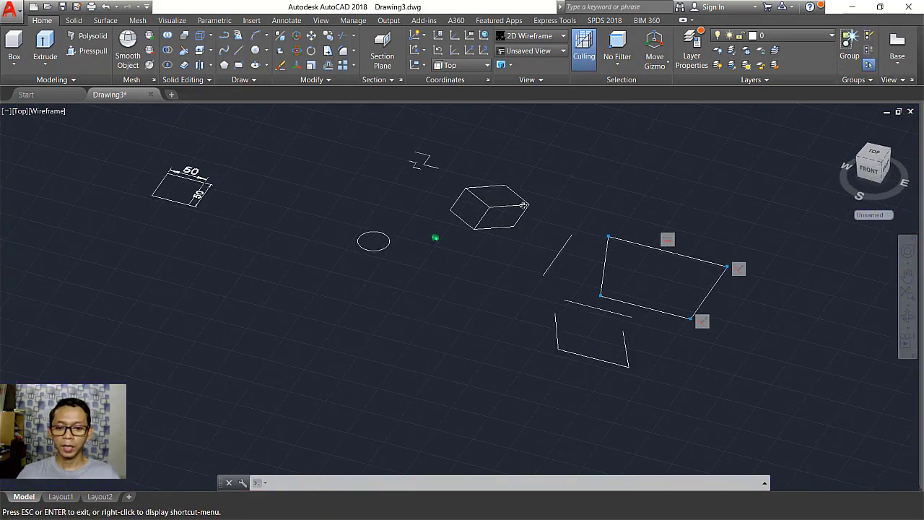
{"action": "key", "text": "Escape"}
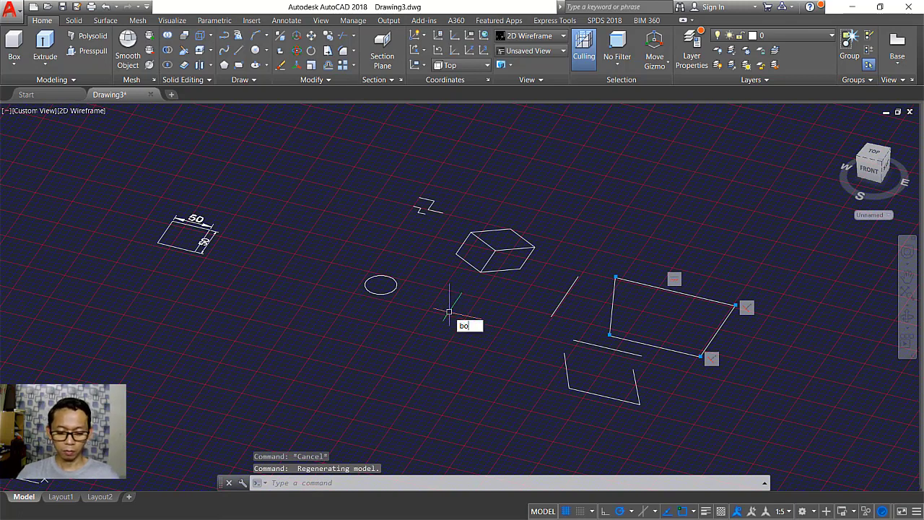
{"action": "type", "text": "v"}
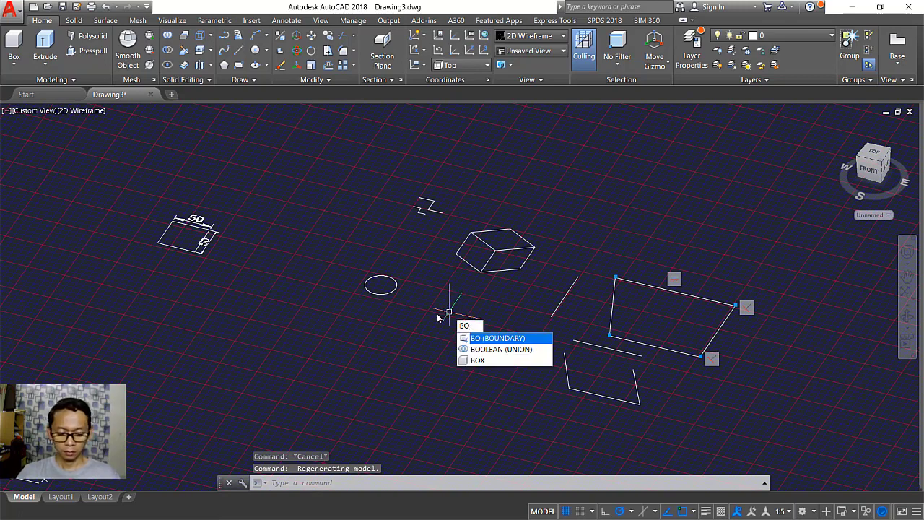
{"action": "key", "text": "Return"}
{"action": "left_click", "coordinate": [264, 329]}
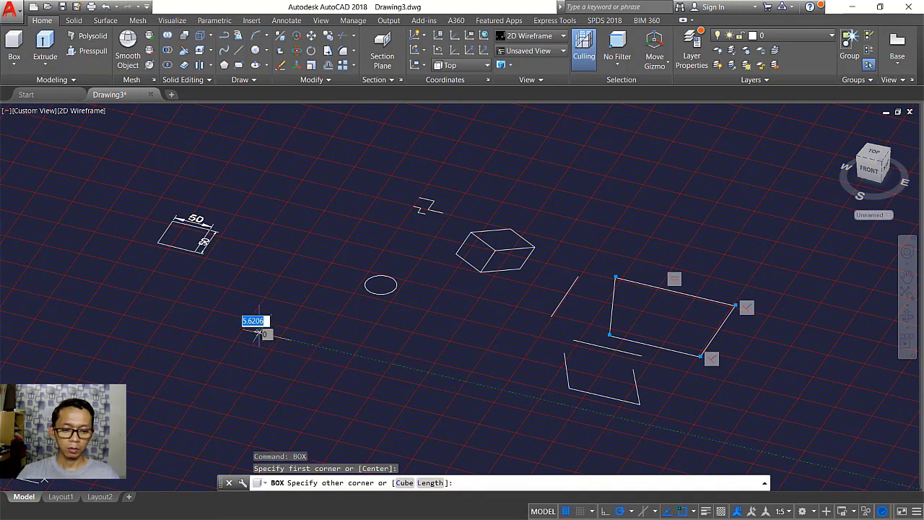
{"action": "left_click", "coordinate": [324, 313]}
{"action": "left_click", "coordinate": [315, 273]}
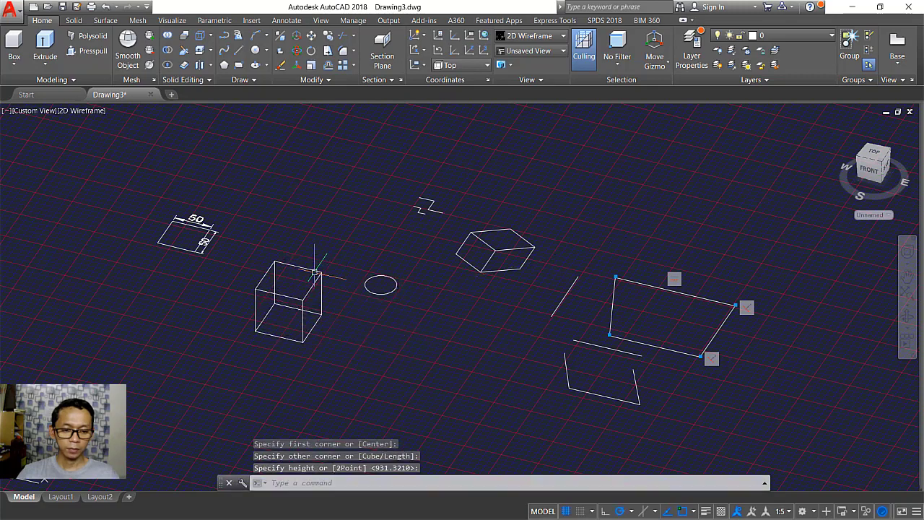
Set the viewport's visual style to Shades of Gray so the 3D box is shaded
{"action": "left_click", "coordinate": [84, 112]}
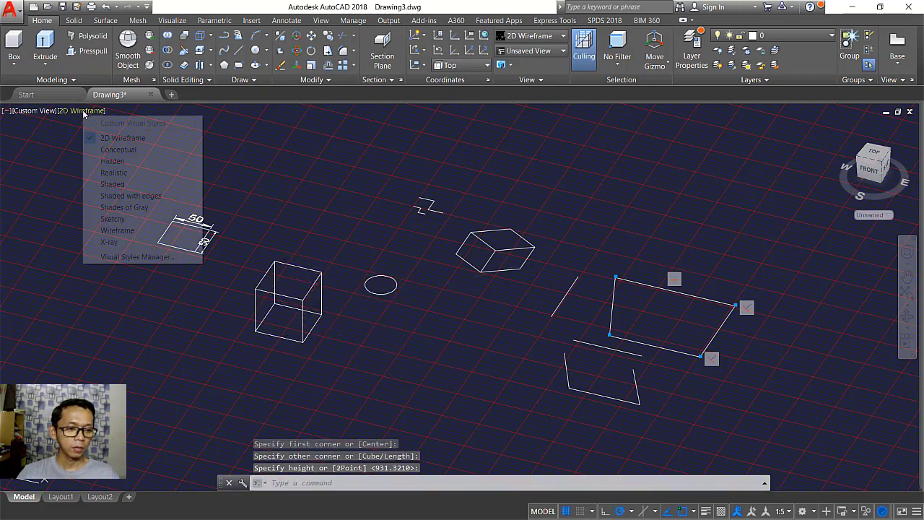
{"action": "left_click", "coordinate": [138, 209]}
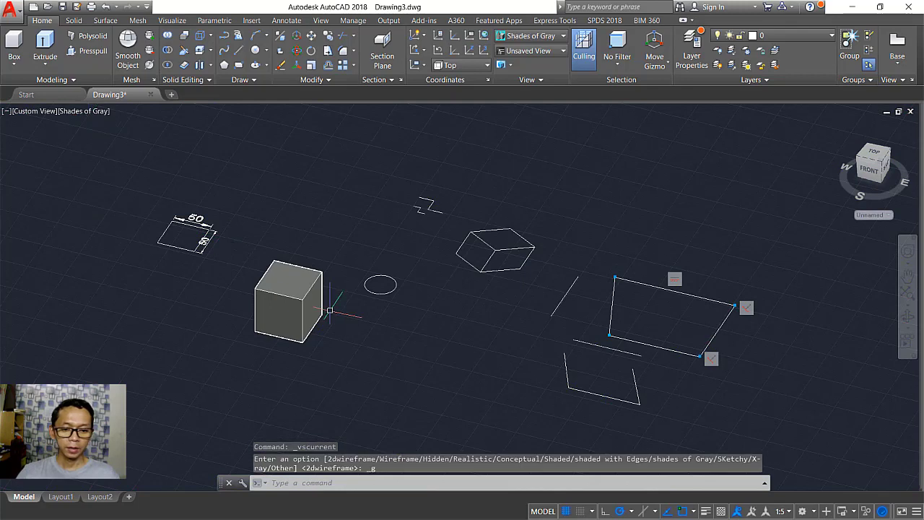
{"action": "middle_click_drag", "start_coordinate": [275, 328], "coordinate": [373, 305]}
{"action": "scroll", "coordinate": [373, 306], "scroll_direction": "up", "scroll_amount": 2}
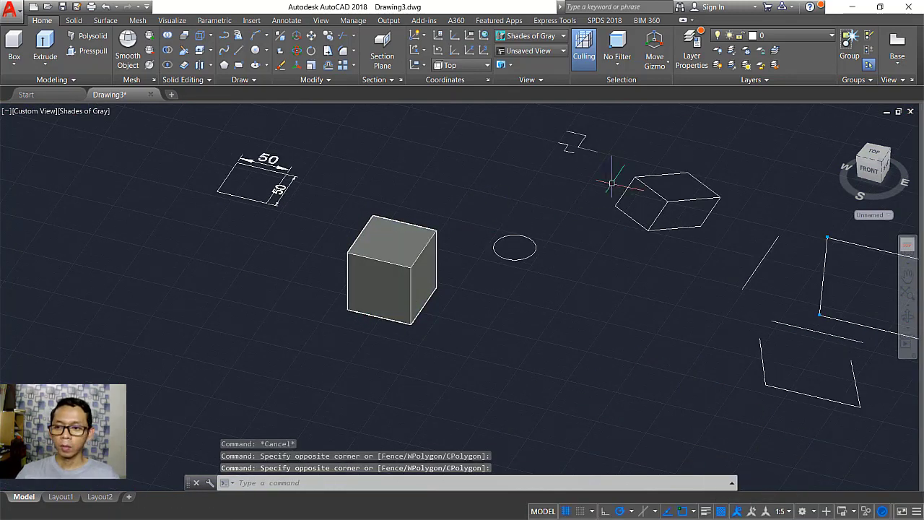
Switch to the Drafting & Annotation workspace and raise the 3D box's transparency so its hidden edges show through
{"action": "left_click", "coordinate": [802, 512]}
{"action": "left_click", "coordinate": [838, 390]}
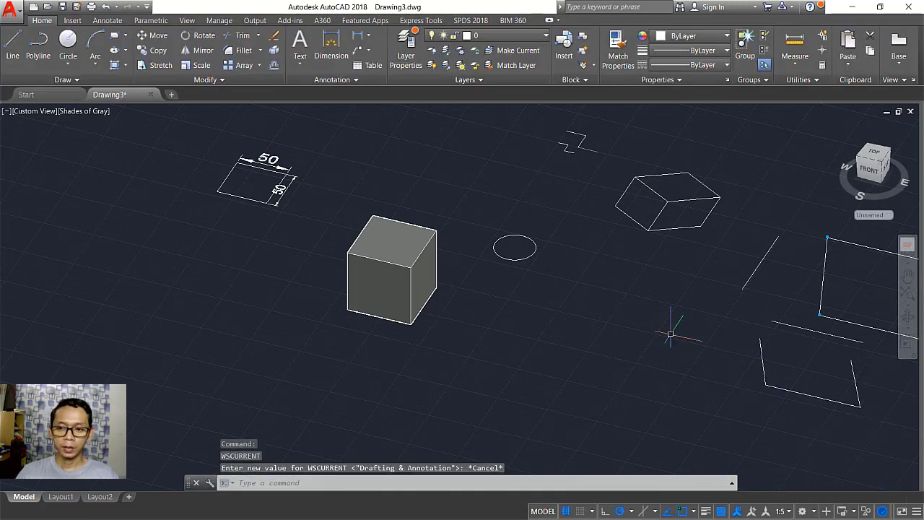
{"action": "left_click", "coordinate": [377, 245]}
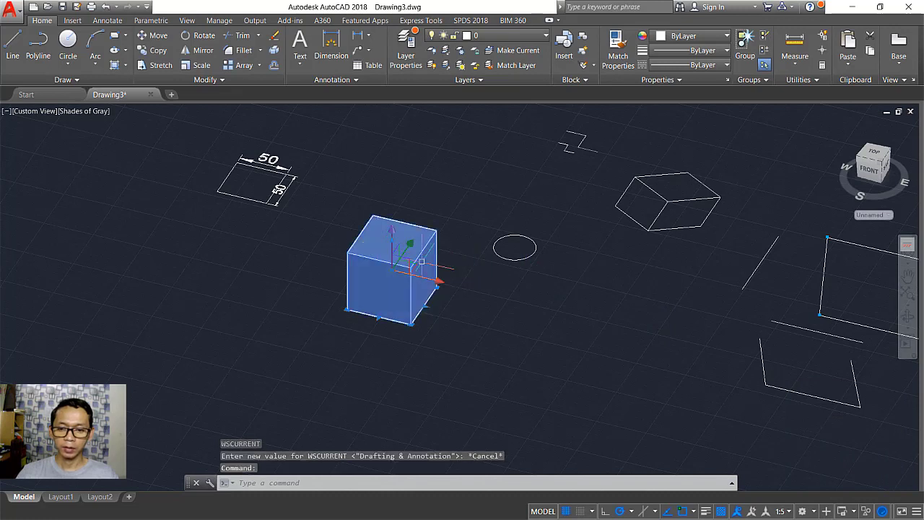
{"action": "left_click", "coordinate": [677, 81]}
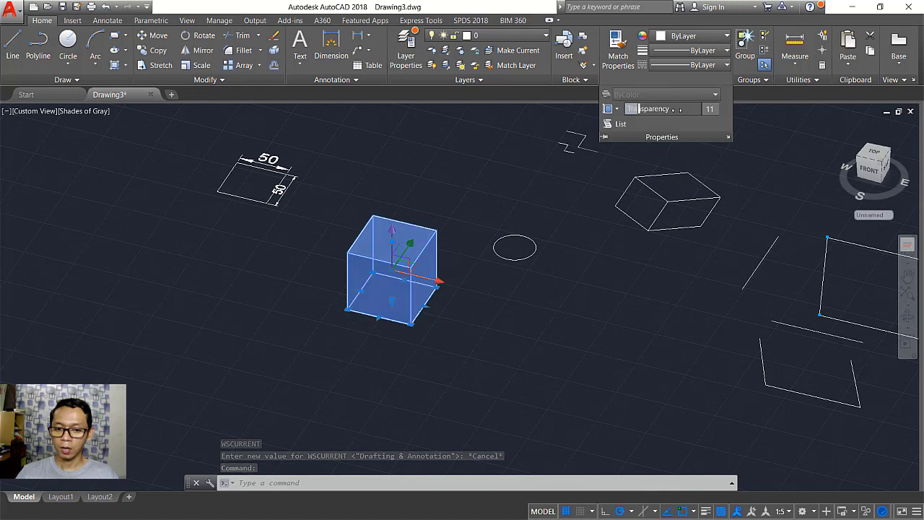
{"action": "left_click", "coordinate": [448, 321]}
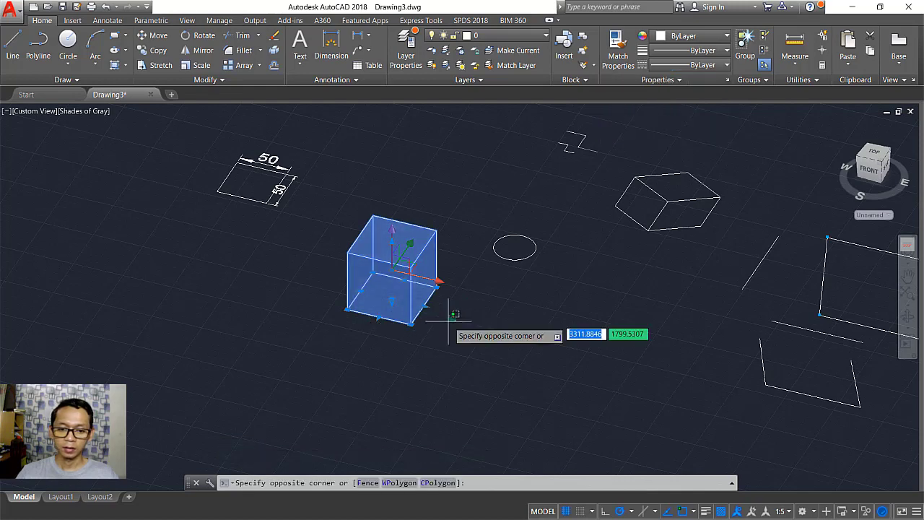
{"action": "key", "text": "Escape"}
{"action": "scroll", "coordinate": [385, 280], "scroll_direction": "up", "scroll_amount": 3}
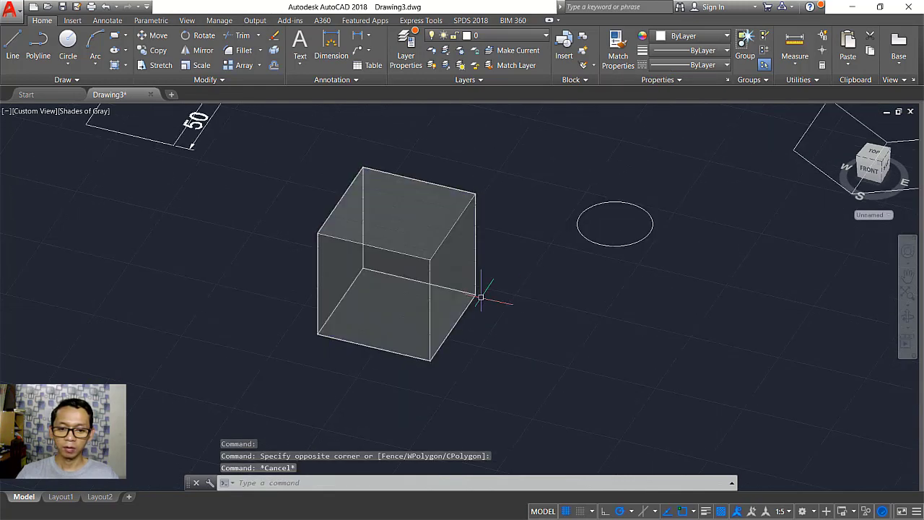
Turn off the grid and remove the 3D box's transparency
{"action": "key", "text": "F7"}
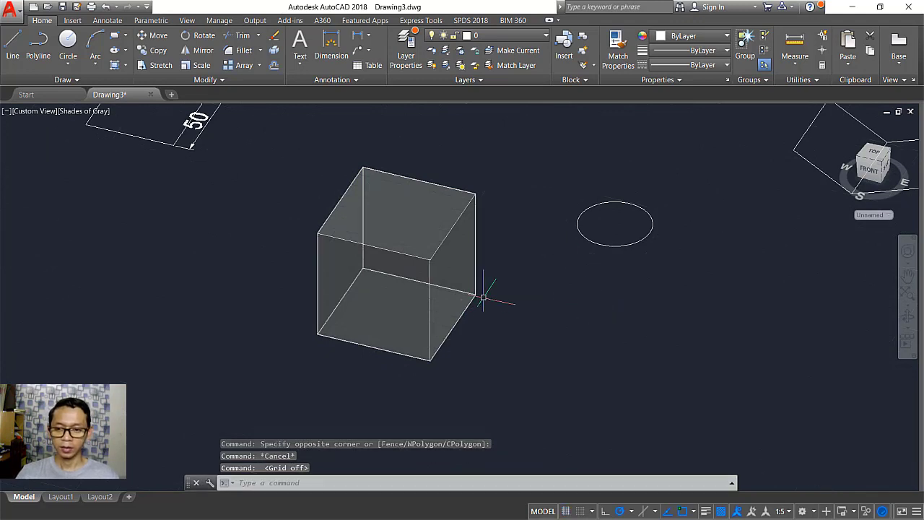
{"action": "left_click", "coordinate": [676, 80]}
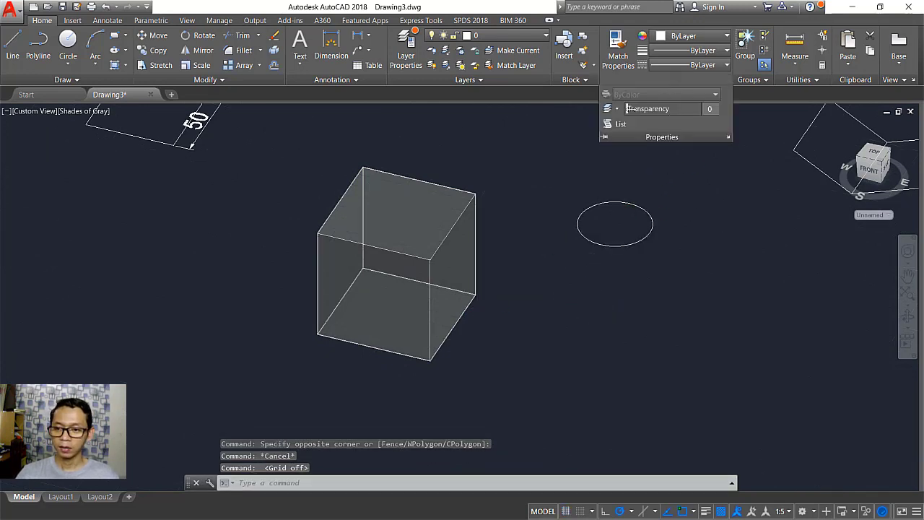
{"action": "key", "text": "Escape"}
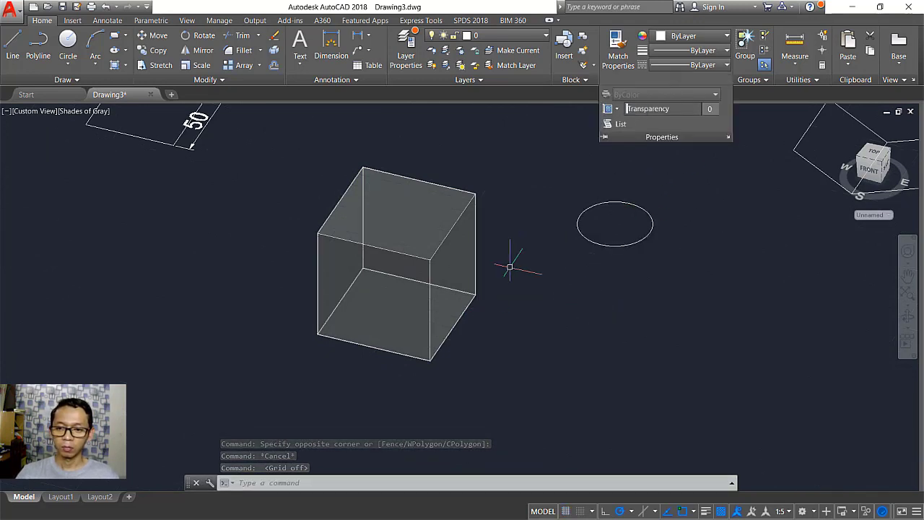
{"action": "left_click", "coordinate": [440, 267]}
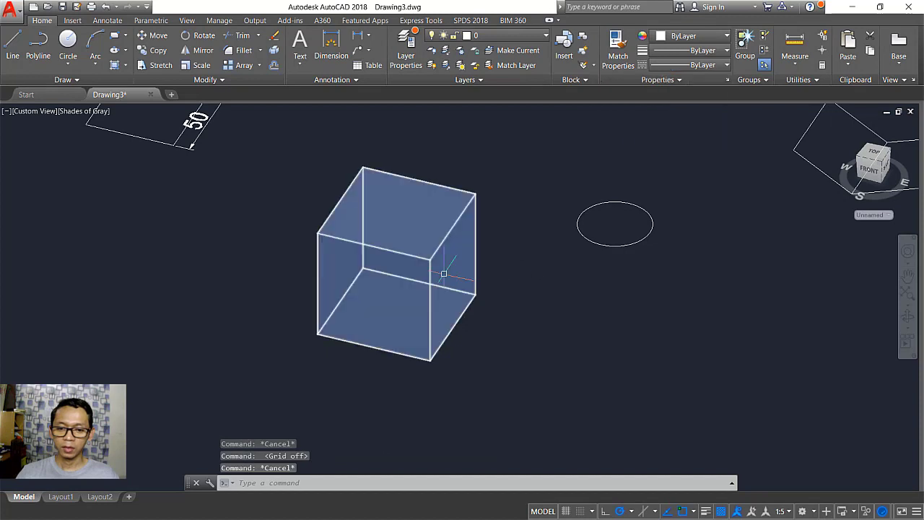
{"action": "left_click", "coordinate": [661, 80]}
{"action": "left_click_drag", "start_coordinate": [659, 108], "coordinate": [618, 115]}
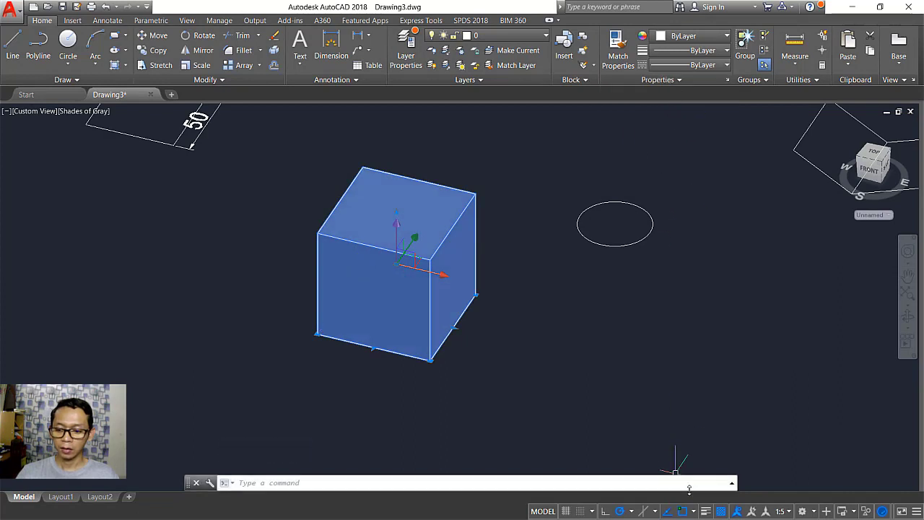
Raise the 3D box's transparency again while the transparency display is off
{"action": "left_click", "coordinate": [658, 80]}
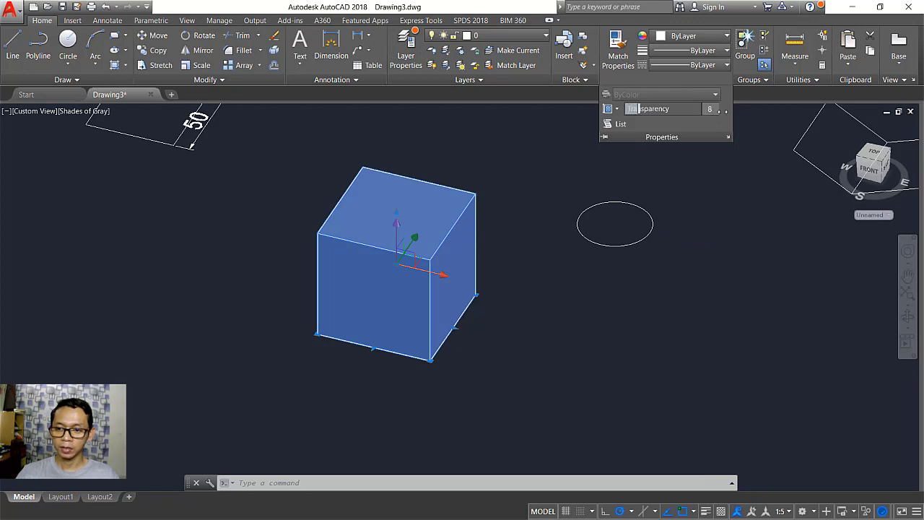
{"action": "left_click_drag", "start_coordinate": [629, 109], "coordinate": [770, 112]}
{"action": "left_click", "coordinate": [716, 202]}
{"action": "key", "text": "Escape"}
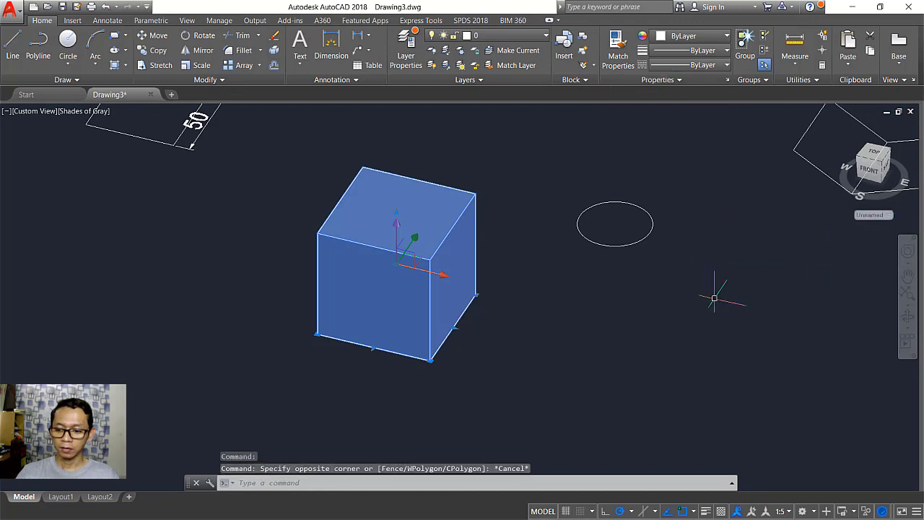
Turn the transparency display on and off to compare the selected box, and clear the selection
{"action": "left_click", "coordinate": [721, 511]}
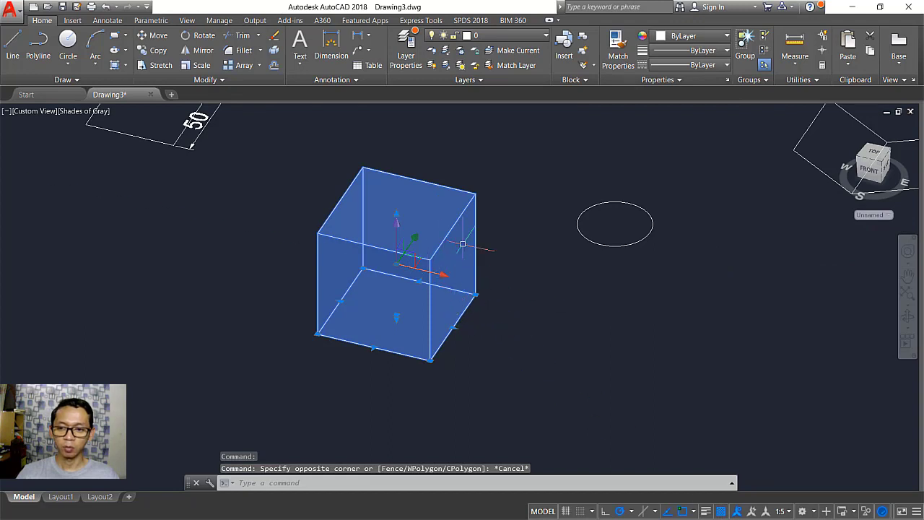
{"action": "left_click", "coordinate": [721, 512]}
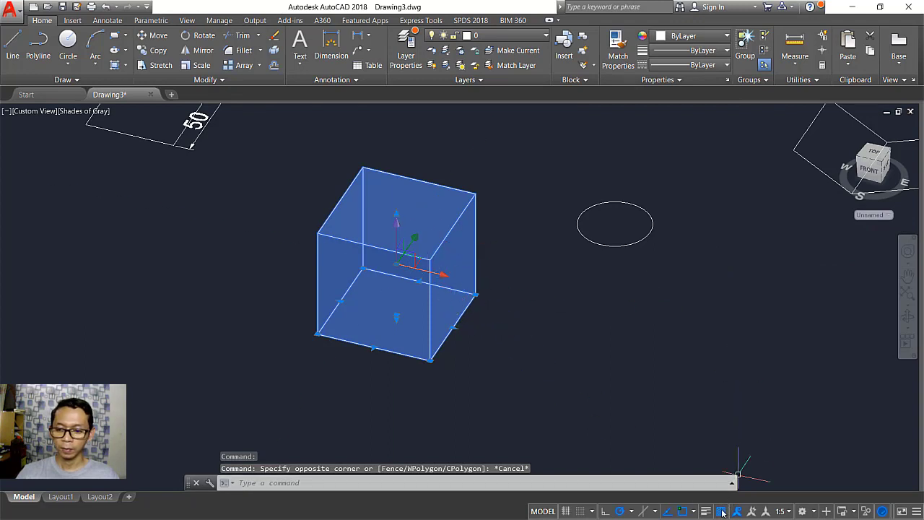
{"action": "left_click", "coordinate": [677, 183]}
{"action": "key", "text": "Escape"}
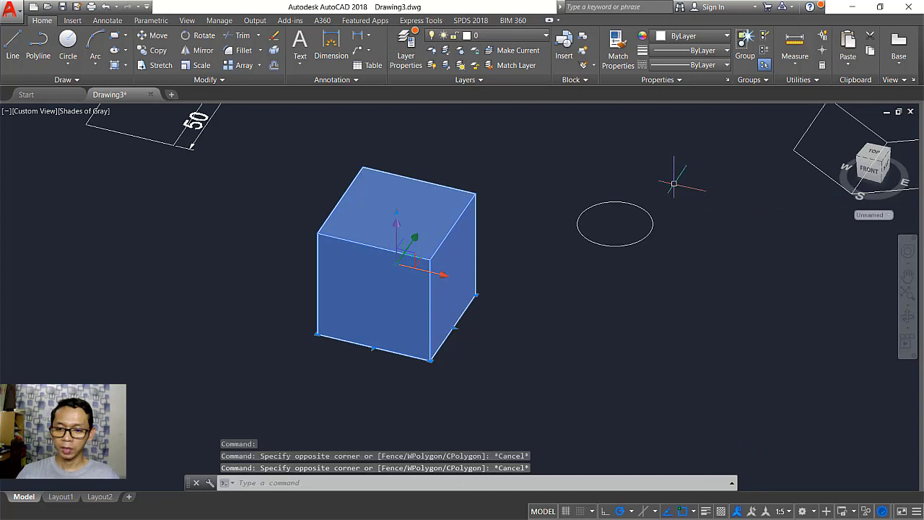
{"action": "key", "text": "Escape"}
Raise the transparency of the circle beside the box and toggle the transparency display on and off to compare
{"action": "left_click", "coordinate": [685, 169]}
{"action": "left_click", "coordinate": [596, 247]}
{"action": "left_click", "coordinate": [671, 152]}
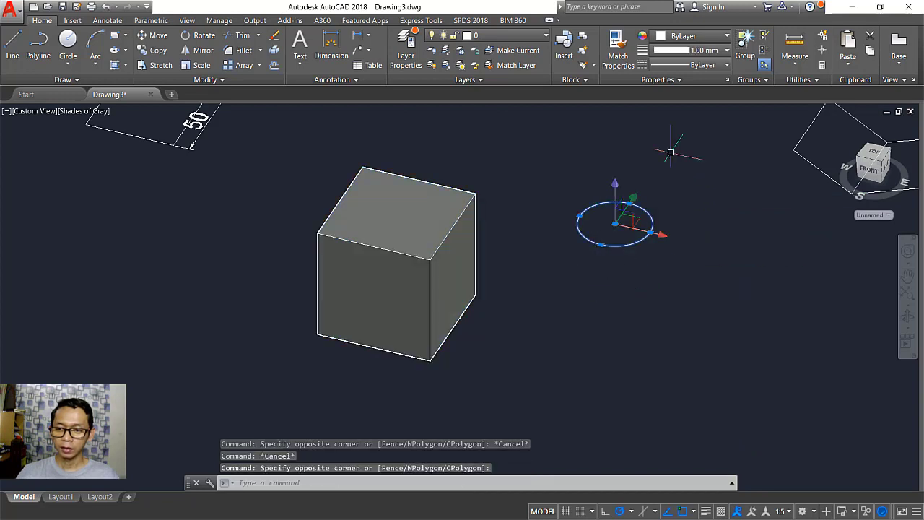
{"action": "left_click", "coordinate": [672, 80]}
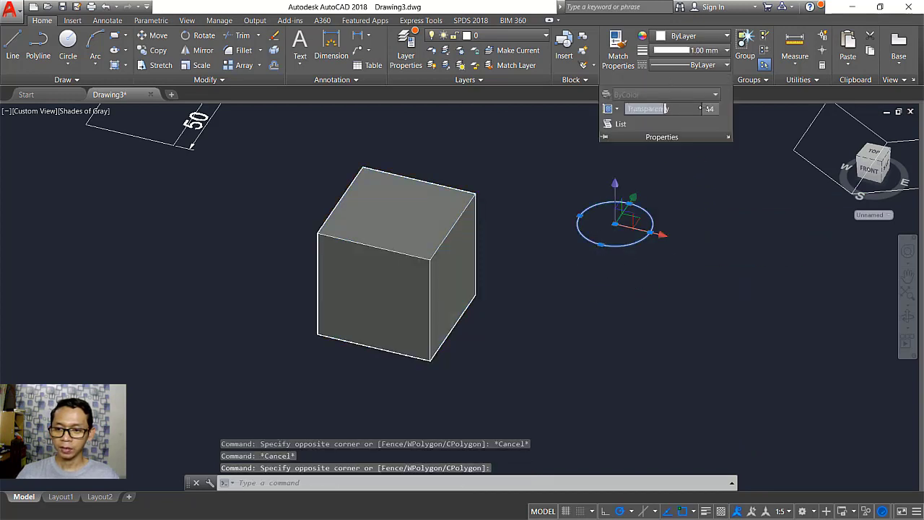
{"action": "left_click", "coordinate": [758, 230]}
{"action": "key", "text": "Escape"}
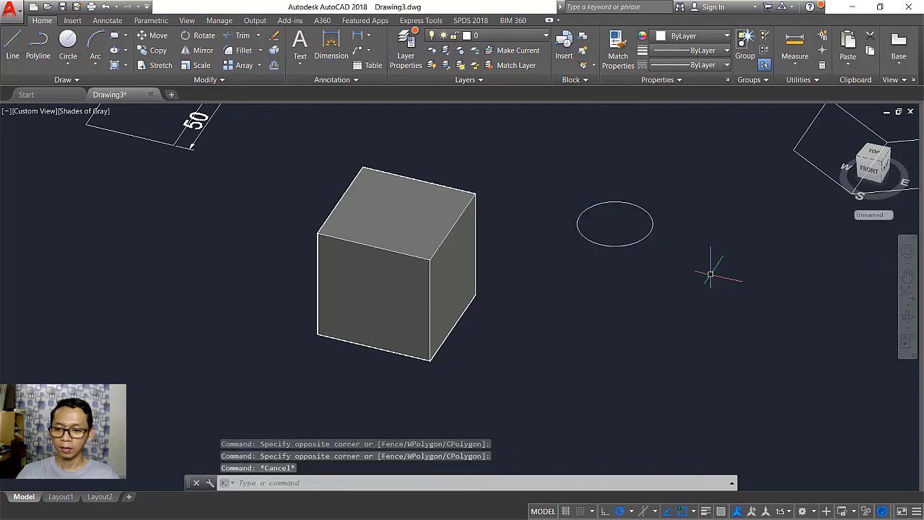
{"action": "left_click", "coordinate": [721, 511]}
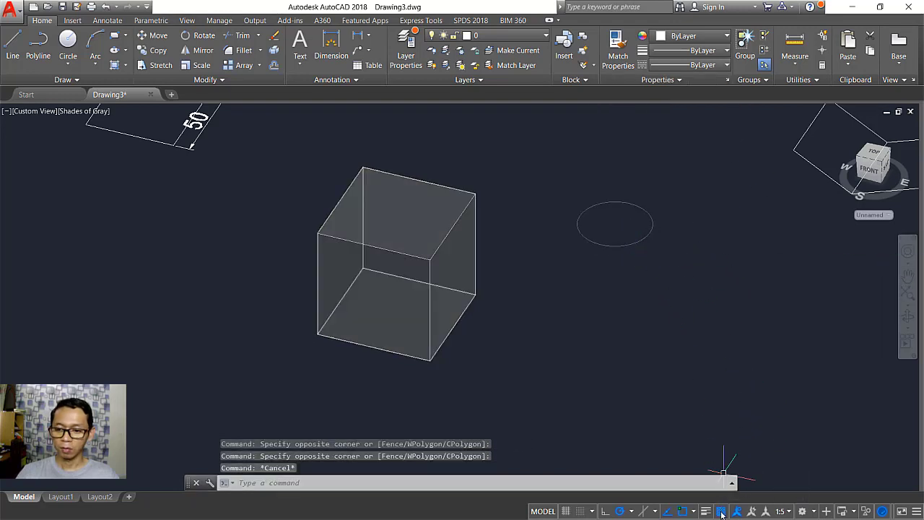
{"action": "left_click", "coordinate": [721, 511]}
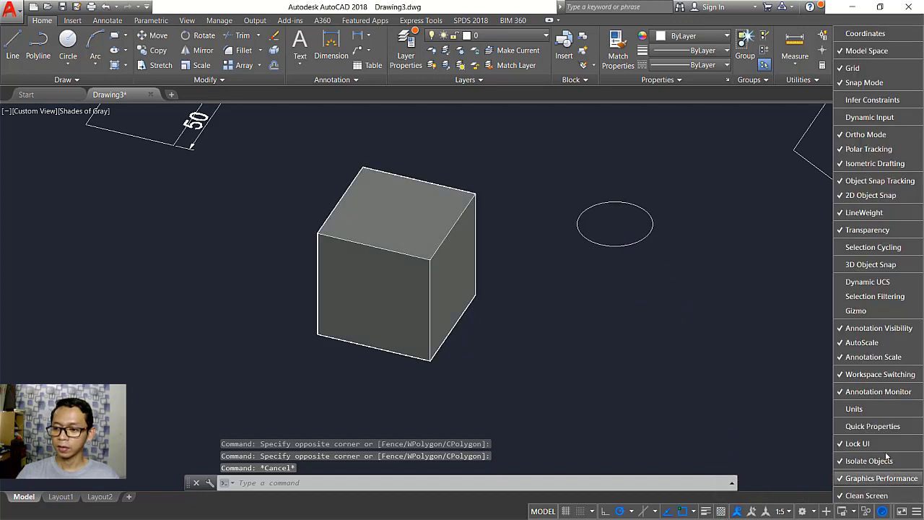
Remove Transparency from the status bar and add Selection Cycling
{"action": "left_click", "coordinate": [917, 510]}
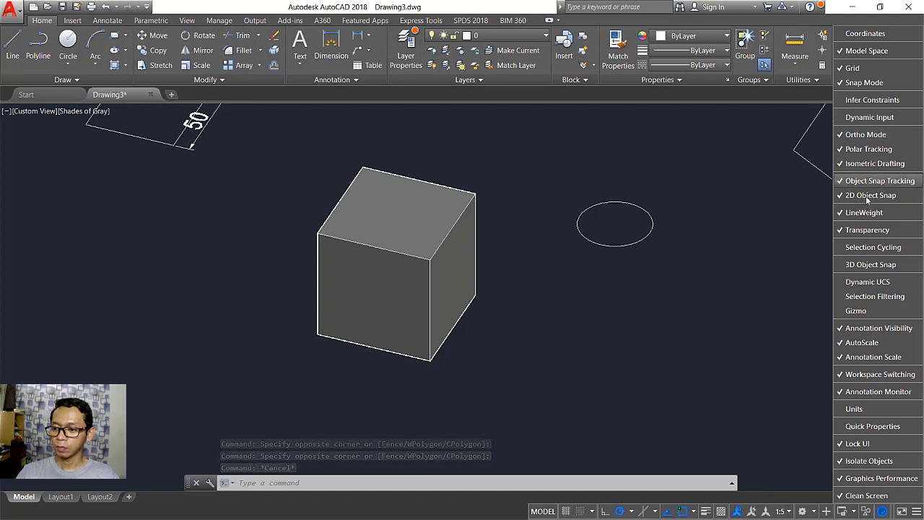
{"action": "left_click", "coordinate": [880, 247]}
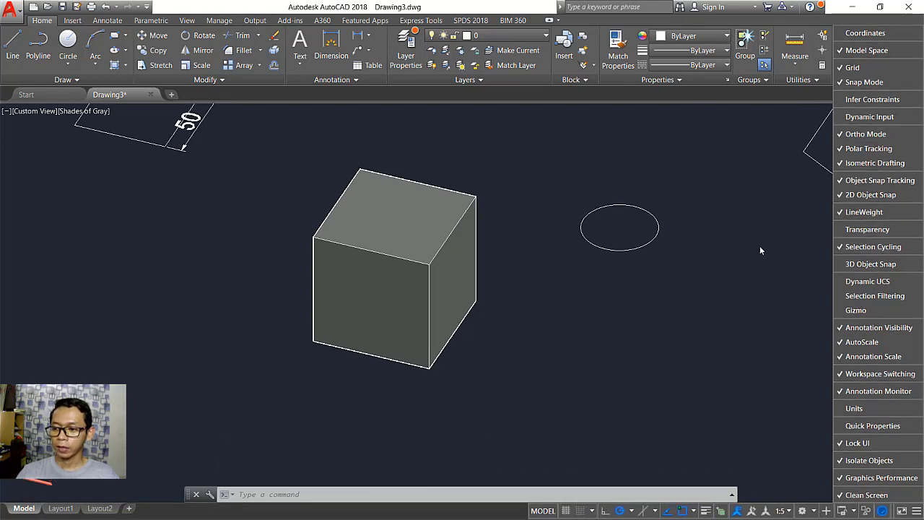
Switch the drawing to the Top view with open space below the existing shapes
{"action": "scroll", "coordinate": [718, 252], "scroll_direction": "down", "scroll_amount": 2}
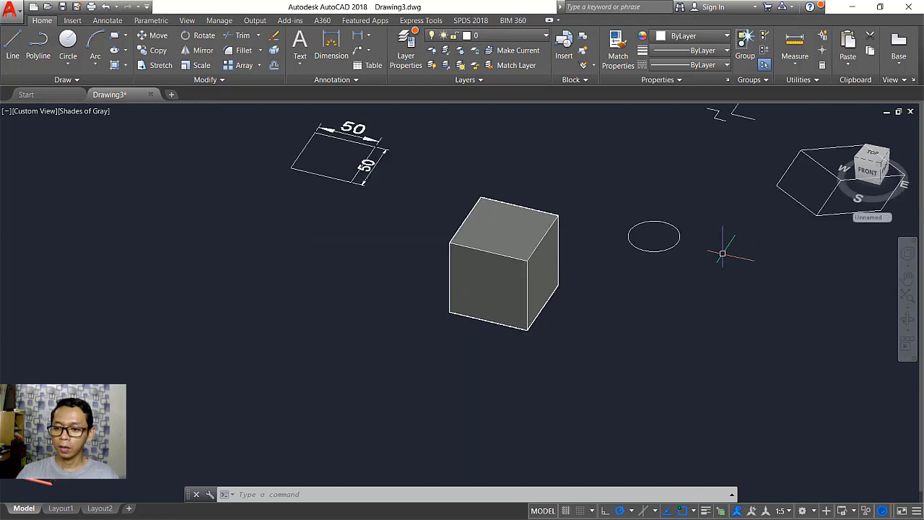
{"action": "middle_click_drag", "start_coordinate": [717, 252], "coordinate": [646, 254]}
{"action": "scroll", "coordinate": [647, 252], "scroll_direction": "down", "scroll_amount": 2}
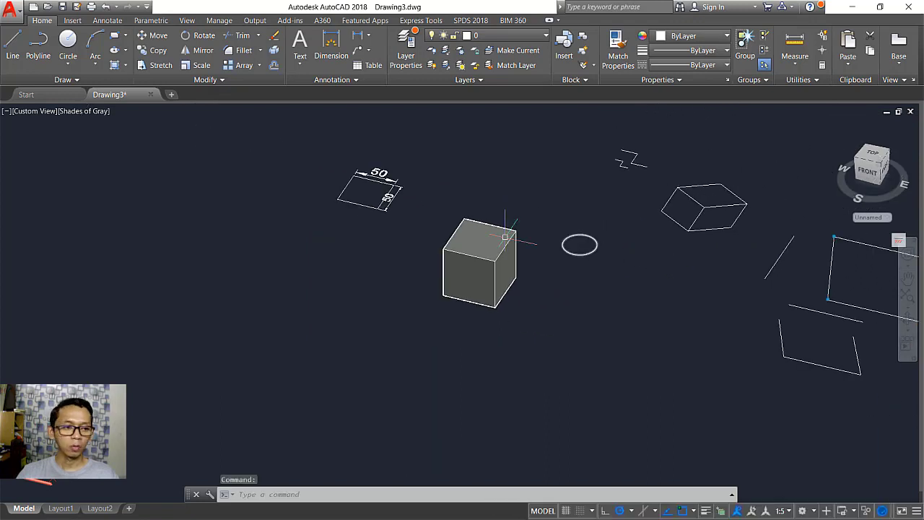
{"action": "left_click", "coordinate": [30, 113]}
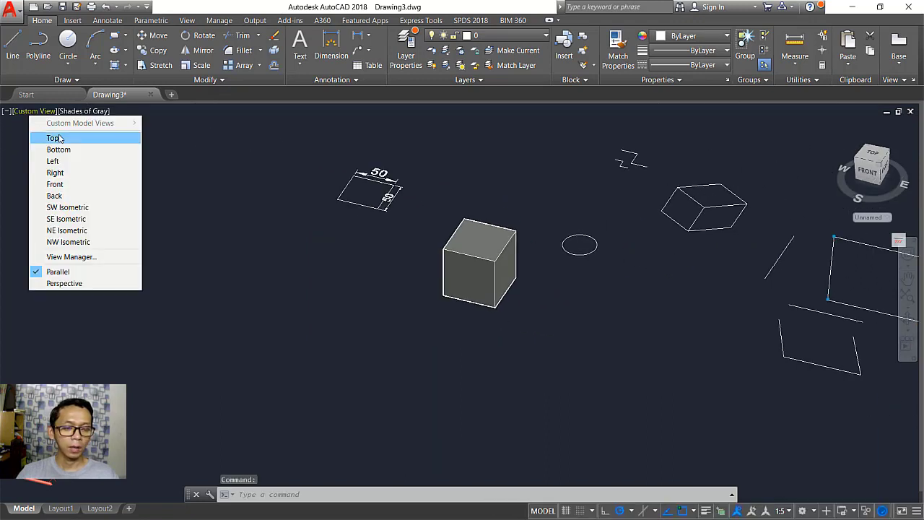
{"action": "left_click", "coordinate": [61, 137]}
{"action": "scroll", "coordinate": [593, 233], "scroll_direction": "down", "scroll_amount": 4}
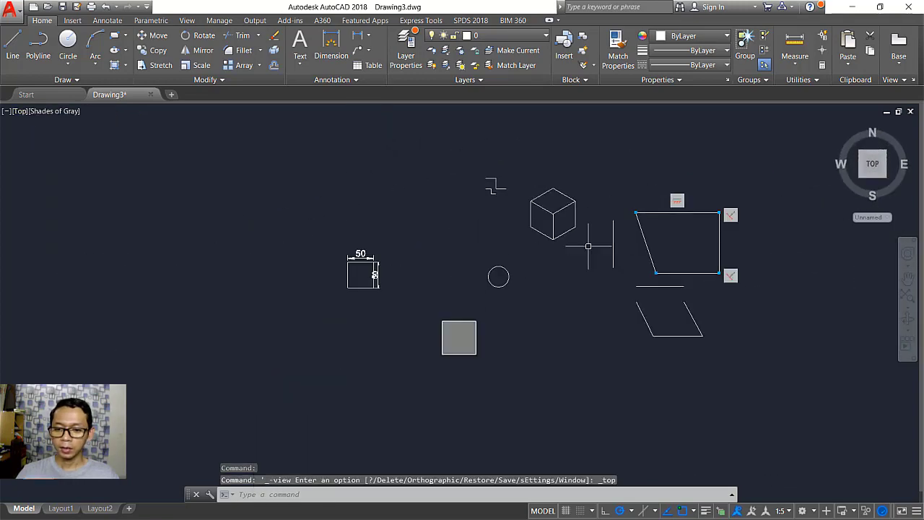
{"action": "middle_click_drag", "start_coordinate": [579, 297], "coordinate": [541, 250]}
Draw a short horizontal line in the empty area below the existing shapes
{"action": "type", "text": "l"}
{"action": "key", "text": "Return"}
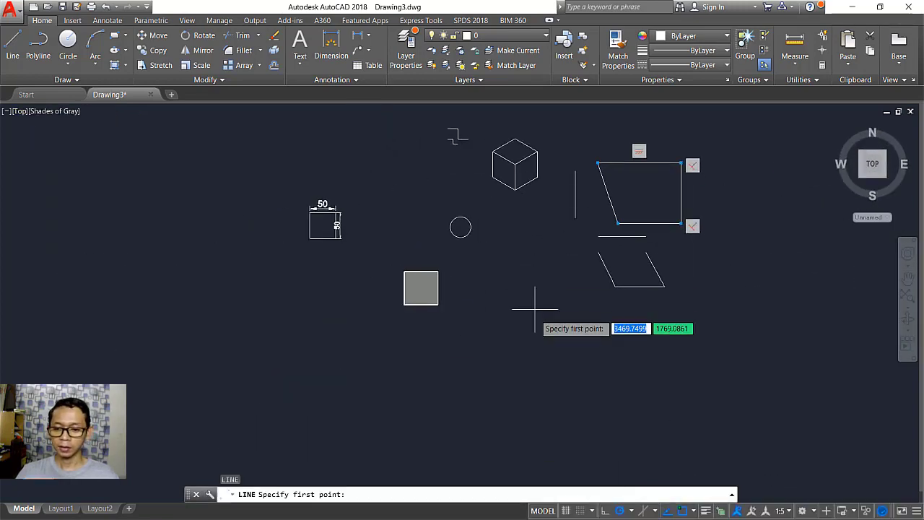
{"action": "left_click", "coordinate": [518, 384]}
{"action": "left_click", "coordinate": [577, 384]}
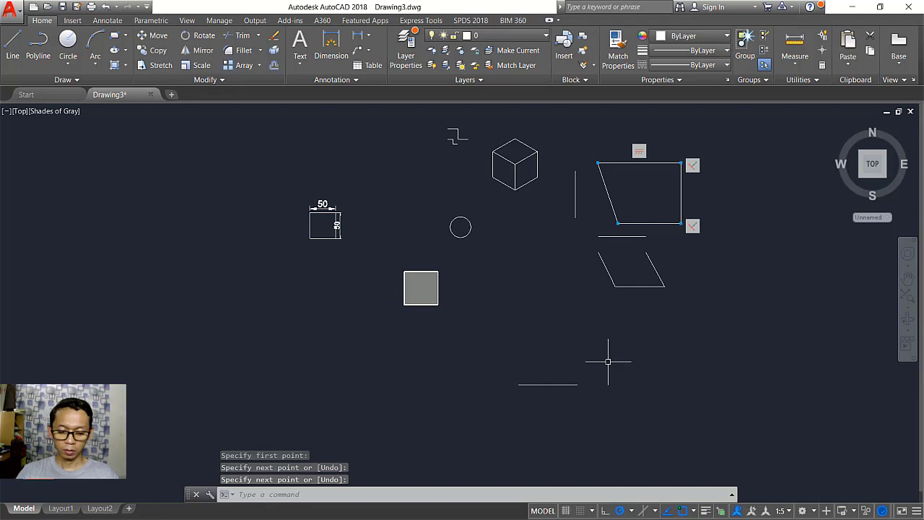
Draw a rectangle from the new line's left endpoint so that its lower edge overlaps the line
{"action": "type", "text": "rec"}
{"action": "key", "text": "Return"}
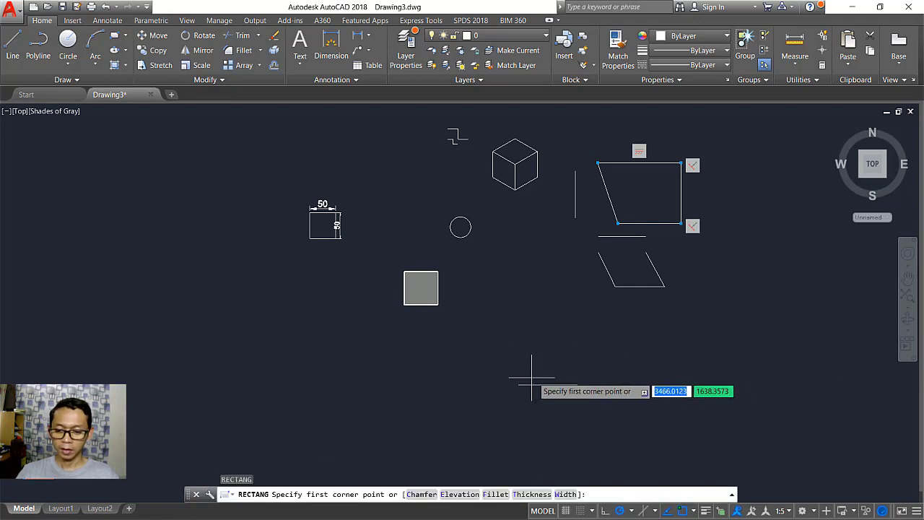
{"action": "left_click", "coordinate": [518, 384]}
{"action": "left_click", "coordinate": [612, 301]}
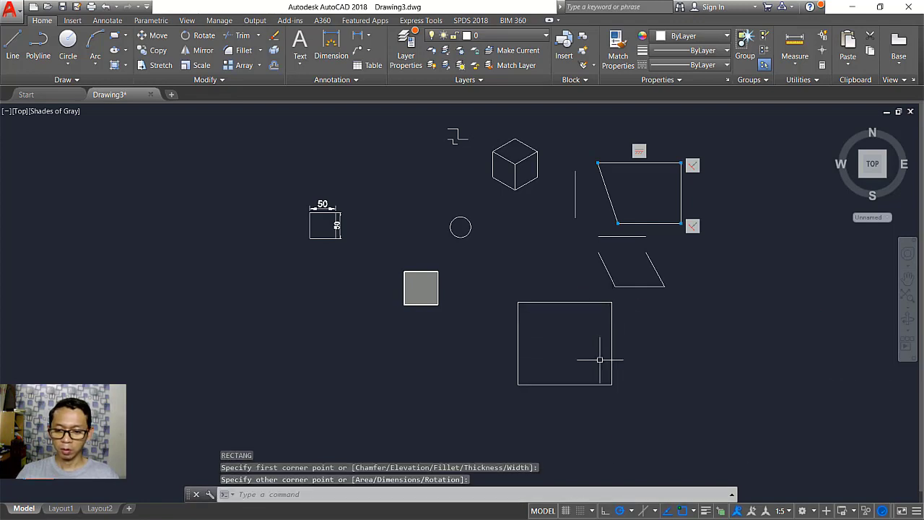
Turn on Selection Cycling and pick the rectangle's polyline where its lower edge overlaps the short line, and clear the selection
{"action": "left_click", "coordinate": [721, 512]}
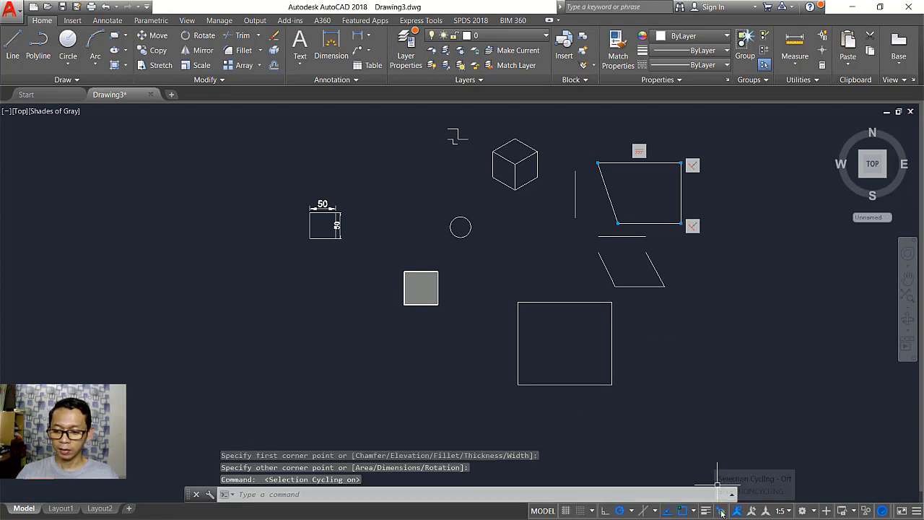
{"action": "left_click", "coordinate": [543, 384]}
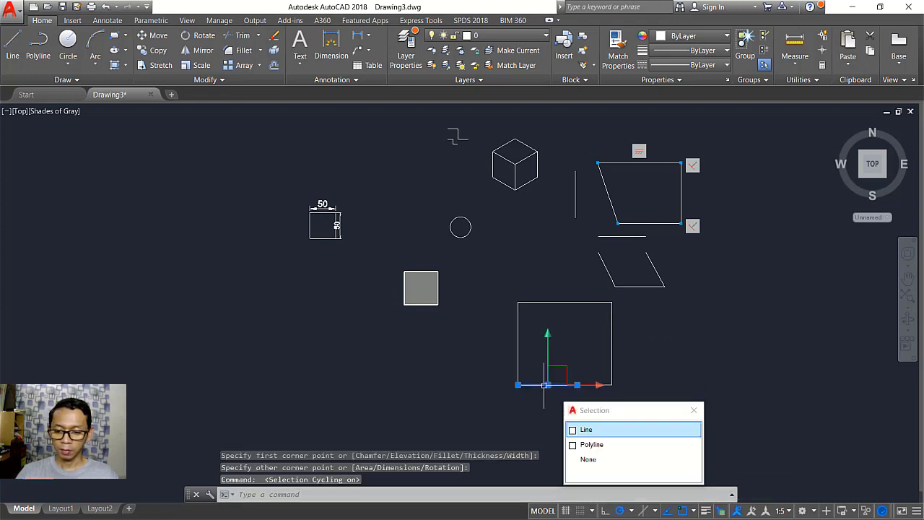
{"action": "left_click", "coordinate": [601, 452]}
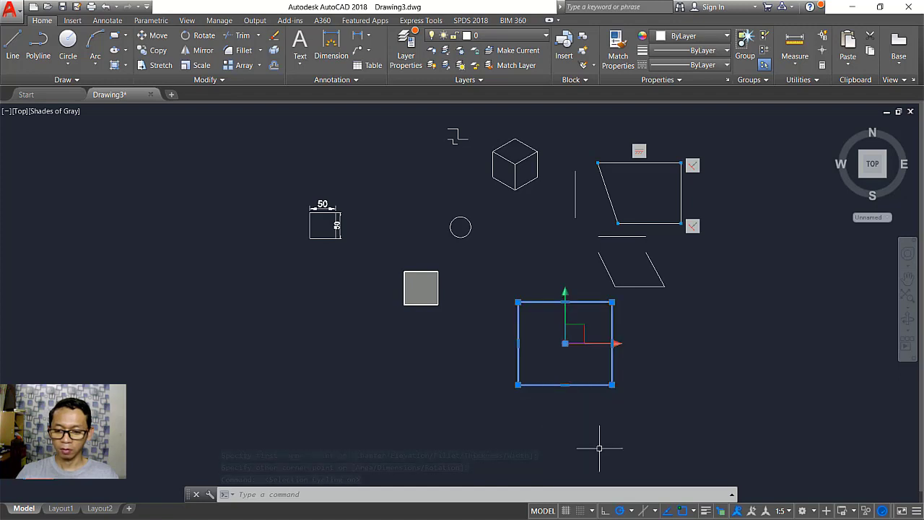
{"action": "left_click", "coordinate": [548, 384]}
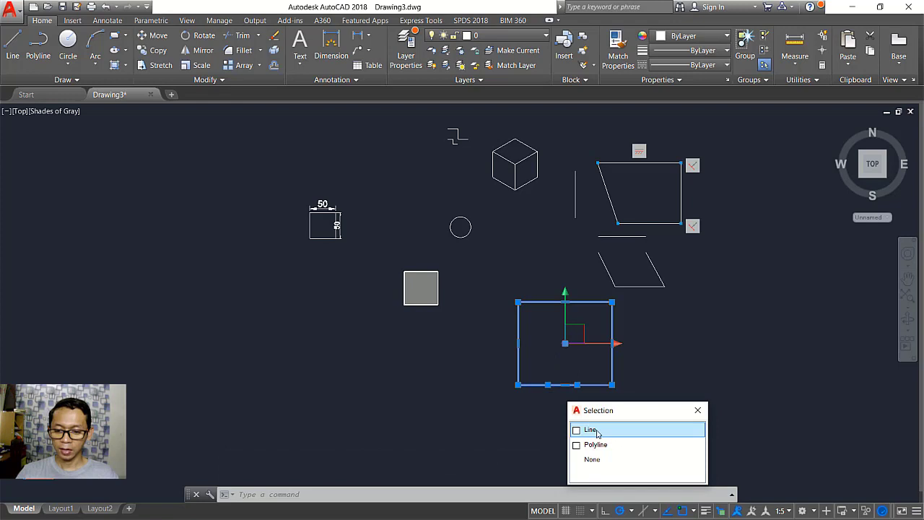
{"action": "key", "text": "Escape"}
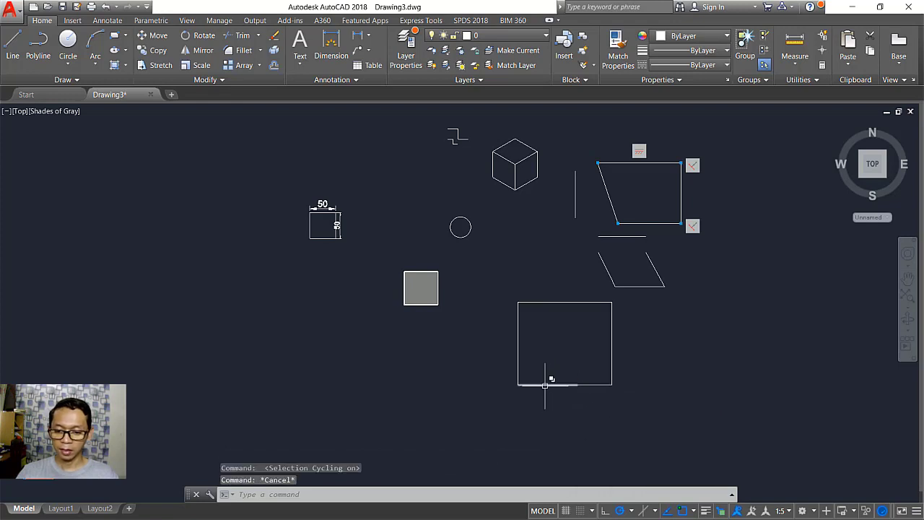
Pick the short line from the overlapping objects on the rectangle's lower edge, and clear the selection
{"action": "left_click", "coordinate": [546, 384]}
{"action": "left_click", "coordinate": [574, 427]}
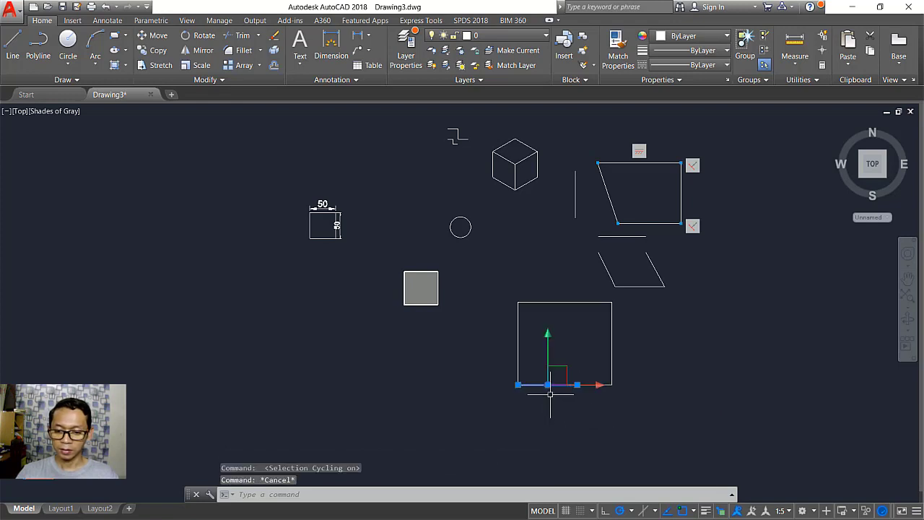
{"action": "key", "text": "Escape"}
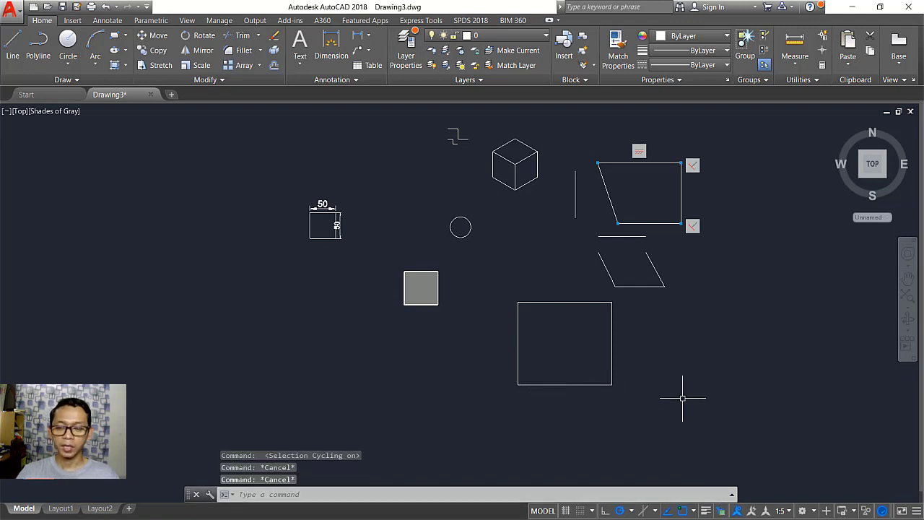
Turn off Selection Cycling and remove it from the status bar
{"action": "left_click", "coordinate": [720, 511]}
{"action": "left_click", "coordinate": [917, 511]}
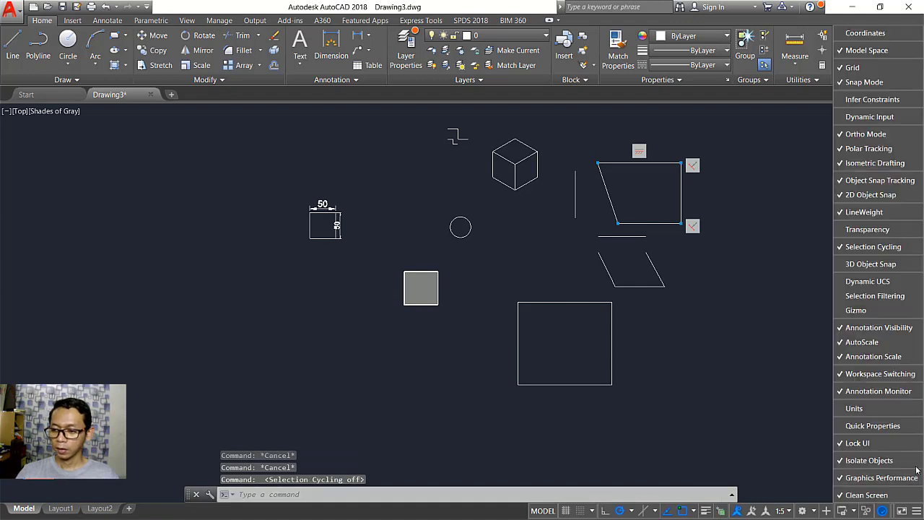
{"action": "left_click", "coordinate": [884, 247]}
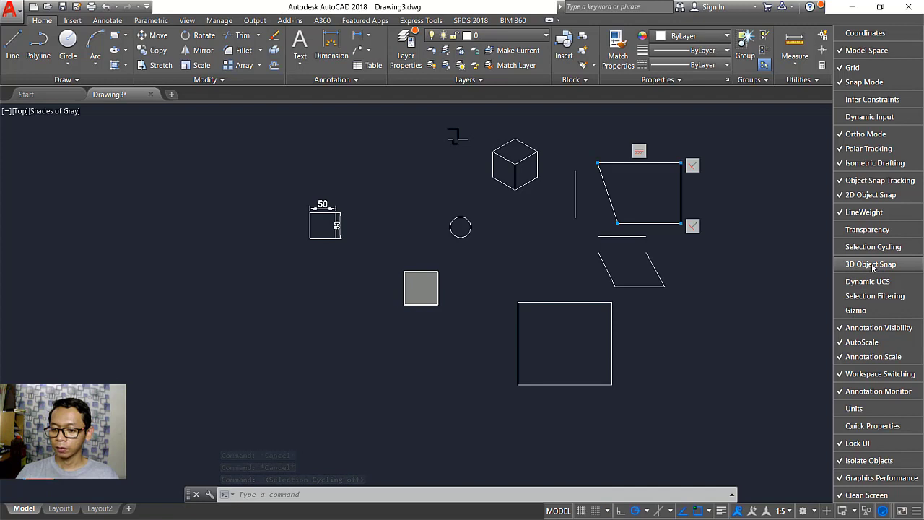
Examine the list of available 2D object snap modes without changing any of them
{"action": "left_click", "coordinate": [711, 511]}
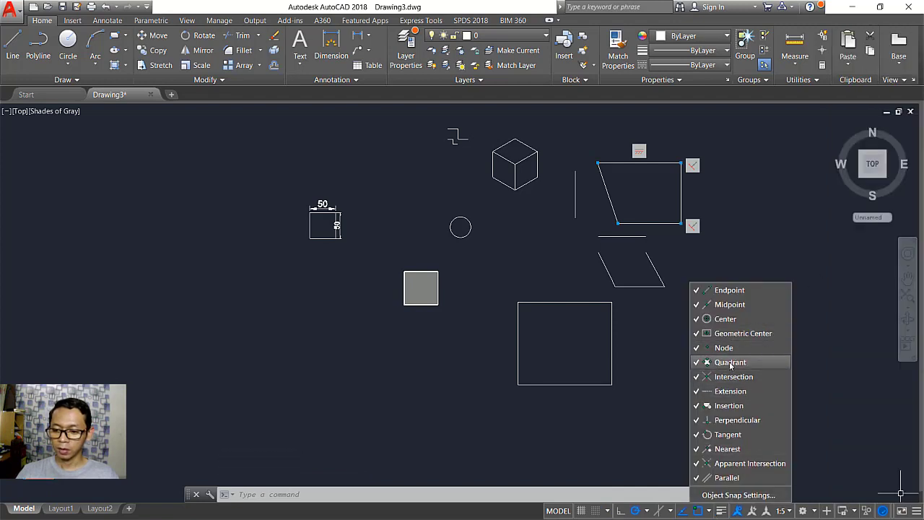
{"action": "left_click", "coordinate": [639, 316]}
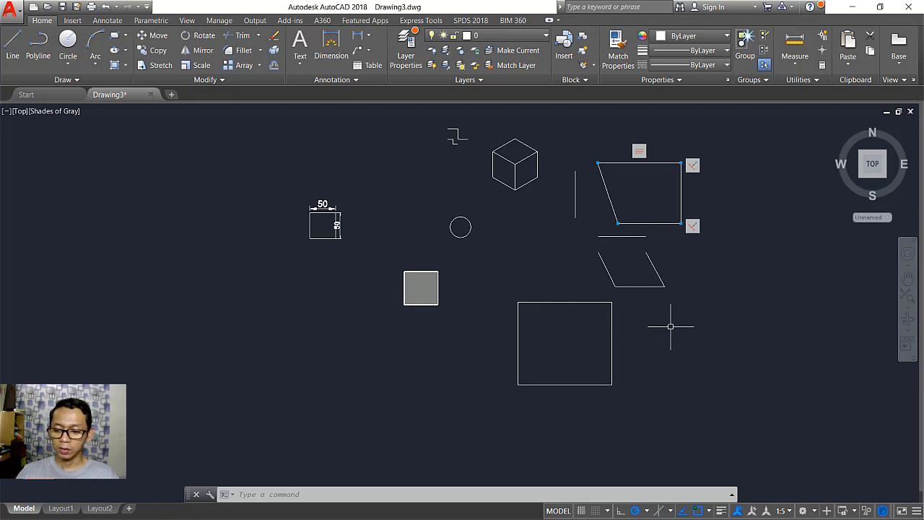
{"action": "left_click", "coordinate": [709, 511]}
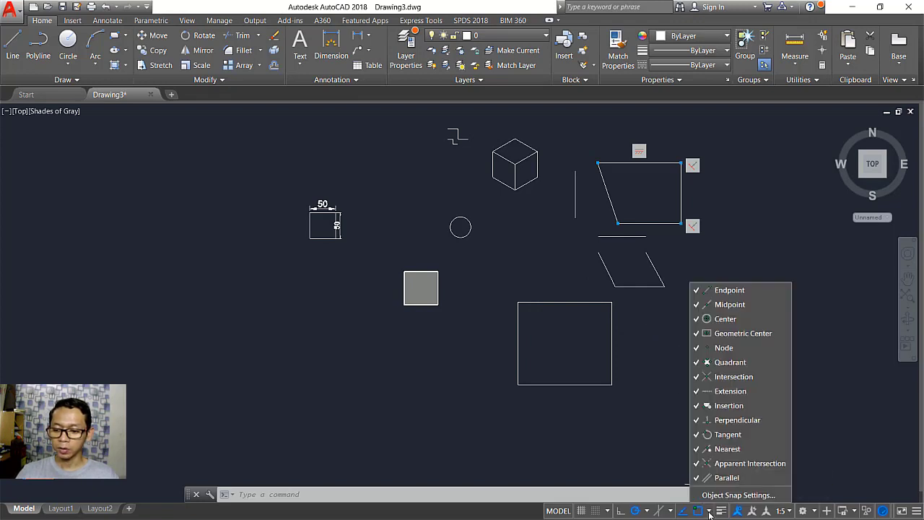
{"action": "left_click", "coordinate": [832, 382]}
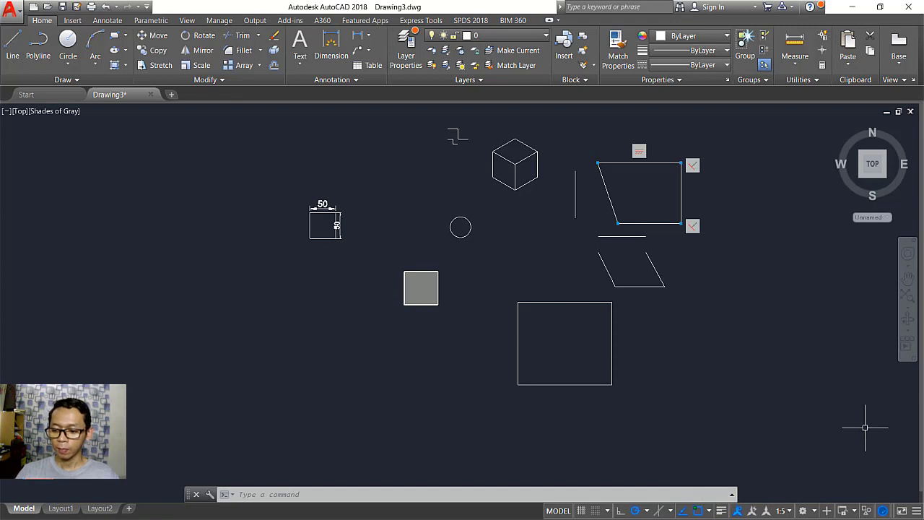
Add Dynamic UCS to the status bar and show the shaded cube in an angled 3D view
{"action": "left_click", "coordinate": [916, 510]}
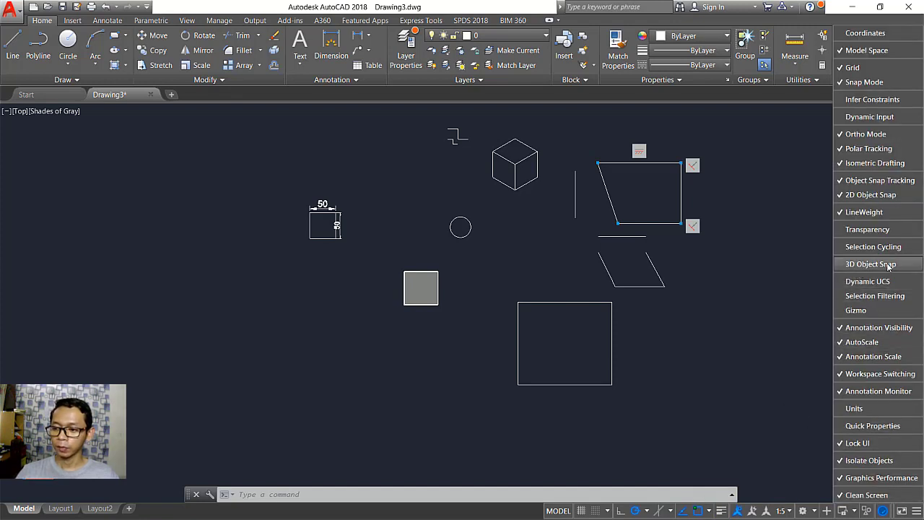
{"action": "left_click", "coordinate": [872, 283]}
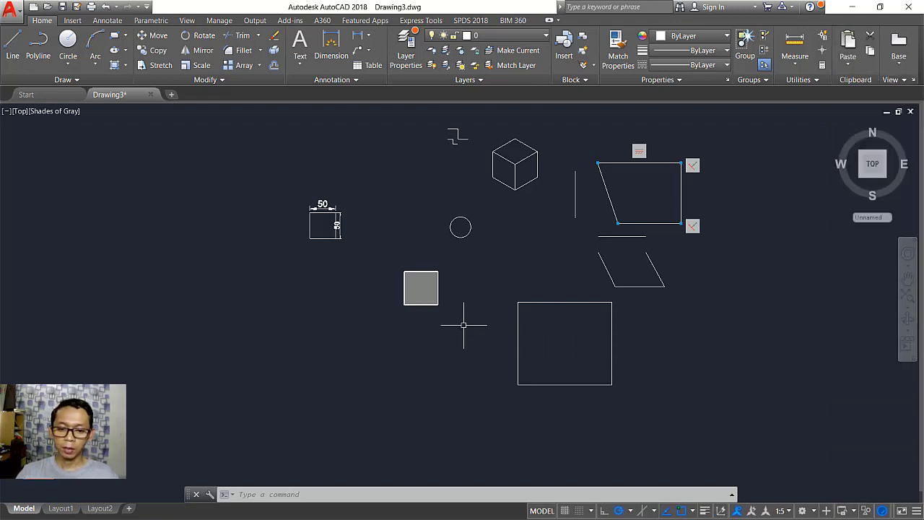
{"action": "middle_click_drag", "start_coordinate": [464, 325], "coordinate": [522, 204], "text": "shift"}
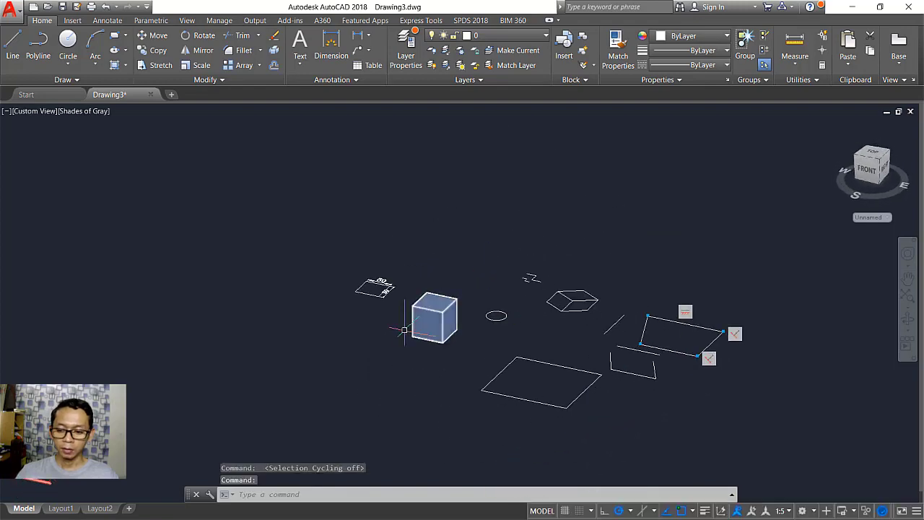
{"action": "scroll", "coordinate": [404, 330], "scroll_direction": "up", "scroll_amount": 3}
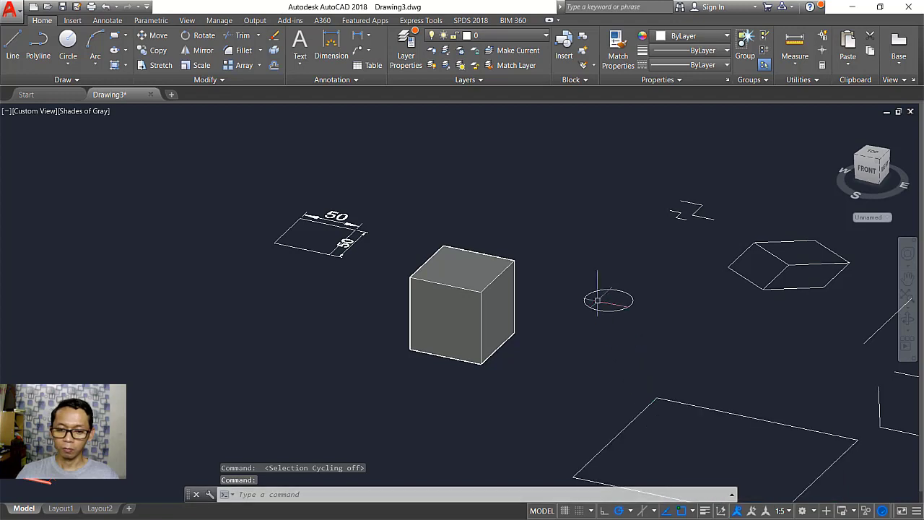
{"action": "middle_click_drag", "start_coordinate": [606, 293], "coordinate": [522, 246], "text": "shift"}
{"action": "type", "text": "l"}
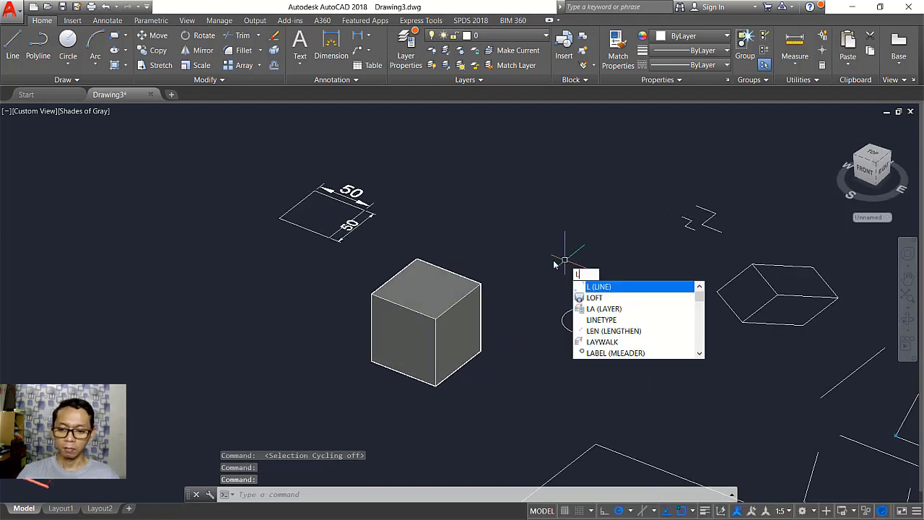
{"action": "key", "text": "Return"}
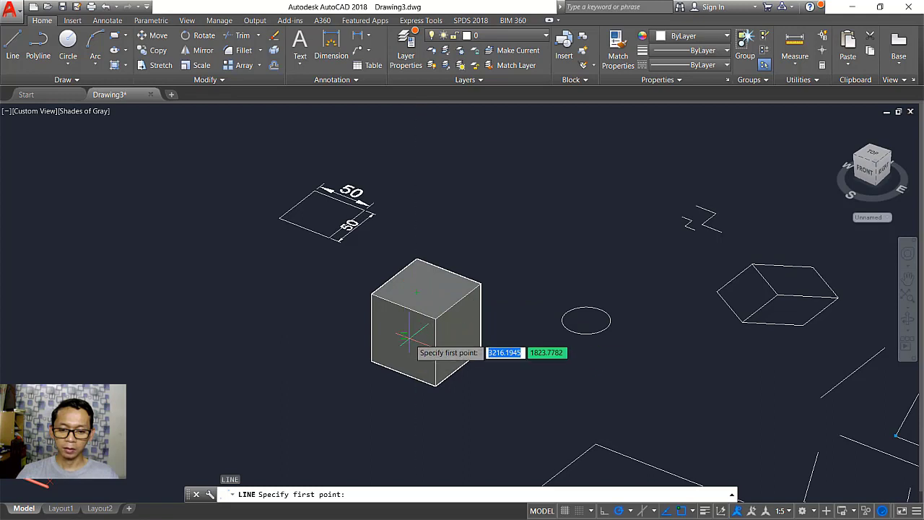
{"action": "key", "text": "Escape"}
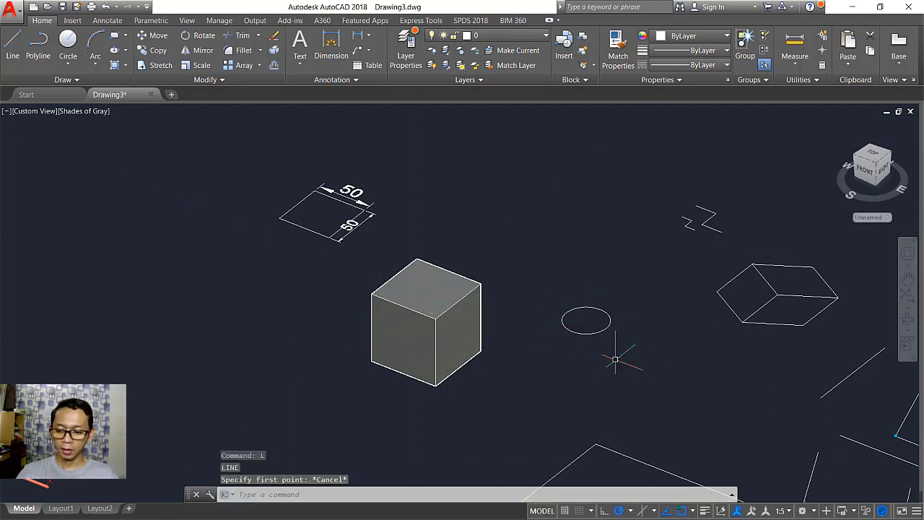
Turn on Dynamic UCS and draw a narrow triangle of lines starting on the cube's top face and extending past its back edge
{"action": "left_click", "coordinate": [724, 513]}
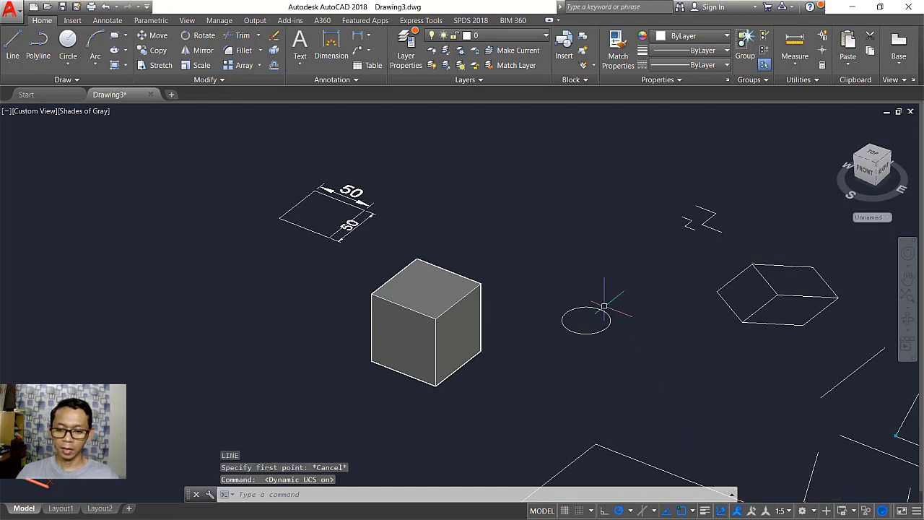
{"action": "type", "text": "L"}
{"action": "key", "text": "Return"}
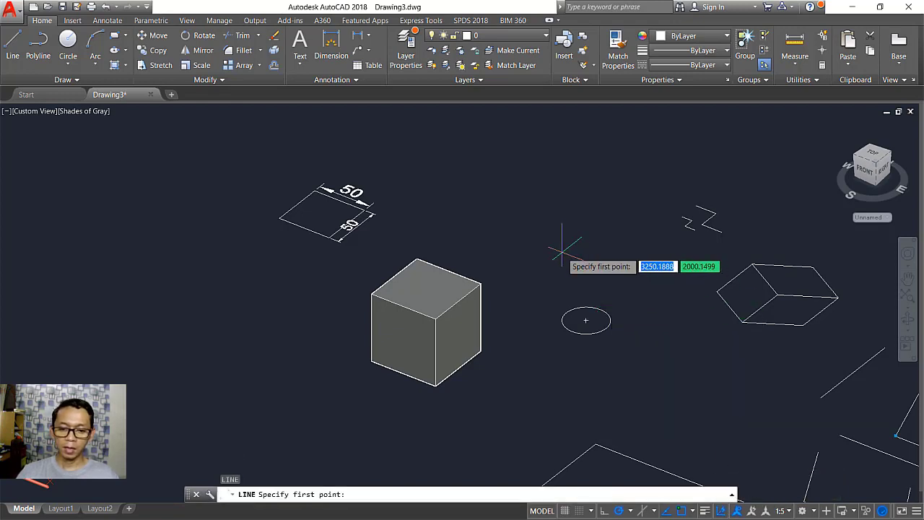
{"action": "scroll", "coordinate": [428, 291], "scroll_direction": "up", "scroll_amount": 3}
{"action": "left_click", "coordinate": [428, 290]}
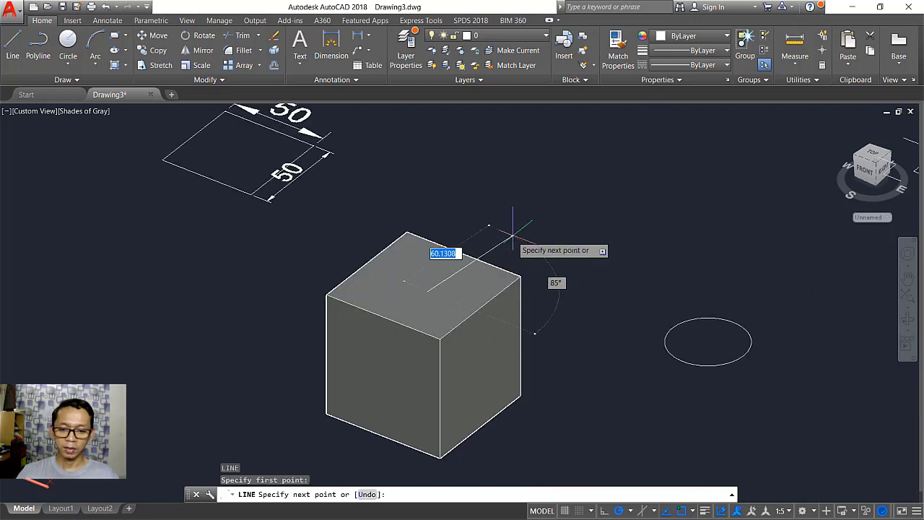
{"action": "left_click", "coordinate": [476, 207]}
{"action": "left_click", "coordinate": [511, 226]}
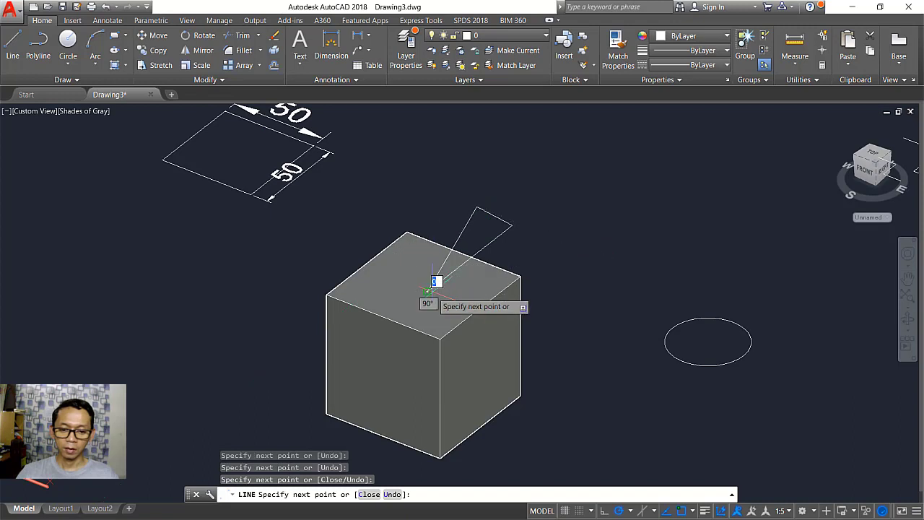
{"action": "key", "text": "Escape"}
Draw one circle on each visible cube face, with radii of about 12 on top, 14 on the front and 17 on the right
{"action": "key", "text": "Return"}
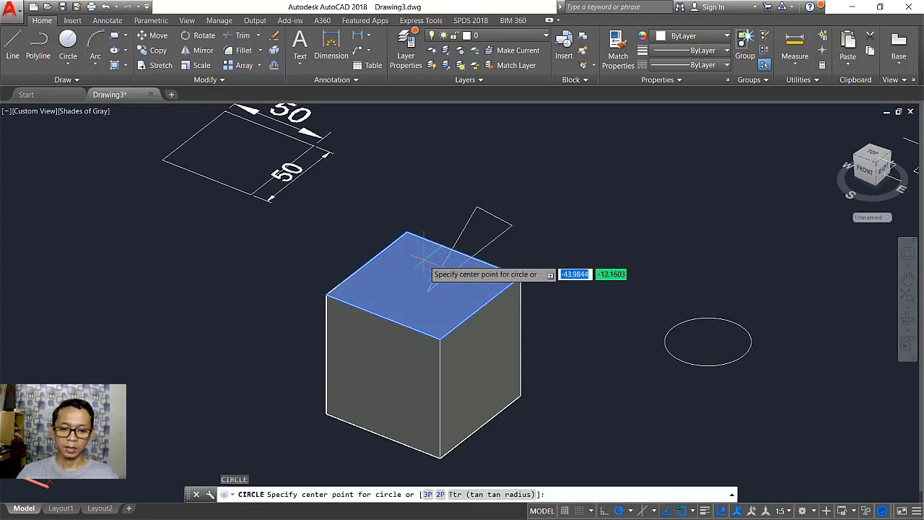
{"action": "left_click", "coordinate": [393, 272]}
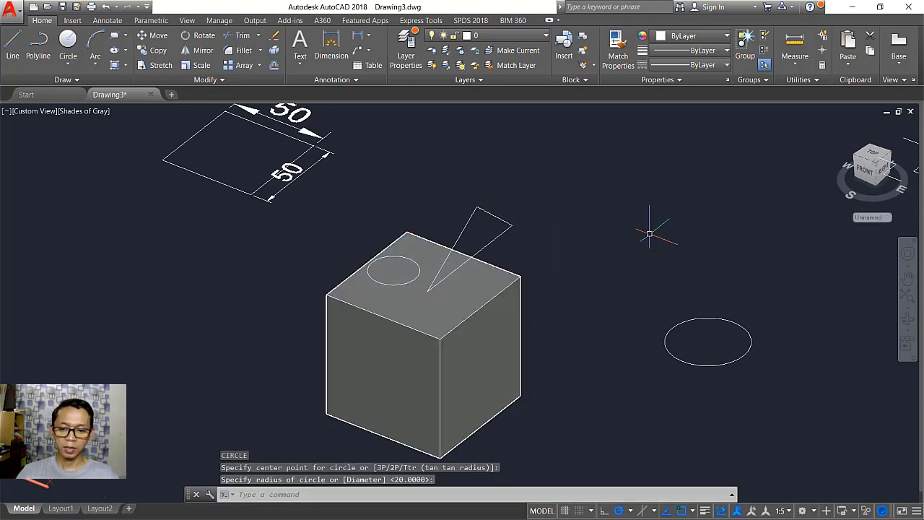
{"action": "key", "text": "Return"}
{"action": "left_click", "coordinate": [366, 372]}
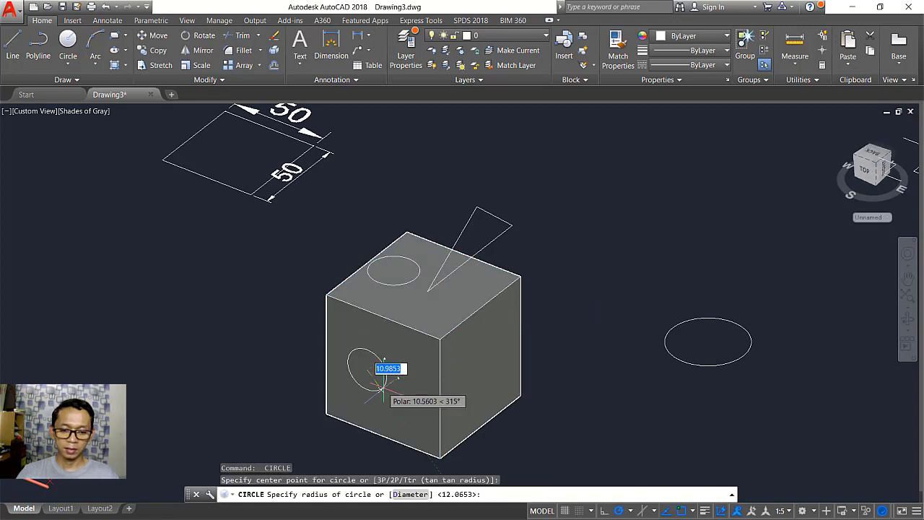
{"action": "left_click", "coordinate": [390, 394]}
{"action": "key", "text": "Return"}
{"action": "left_click", "coordinate": [476, 364]}
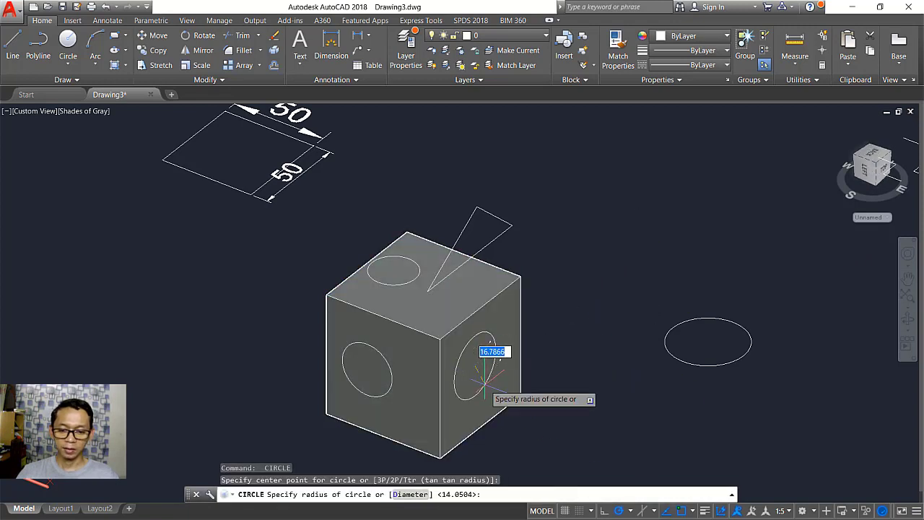
{"action": "left_click", "coordinate": [484, 381]}
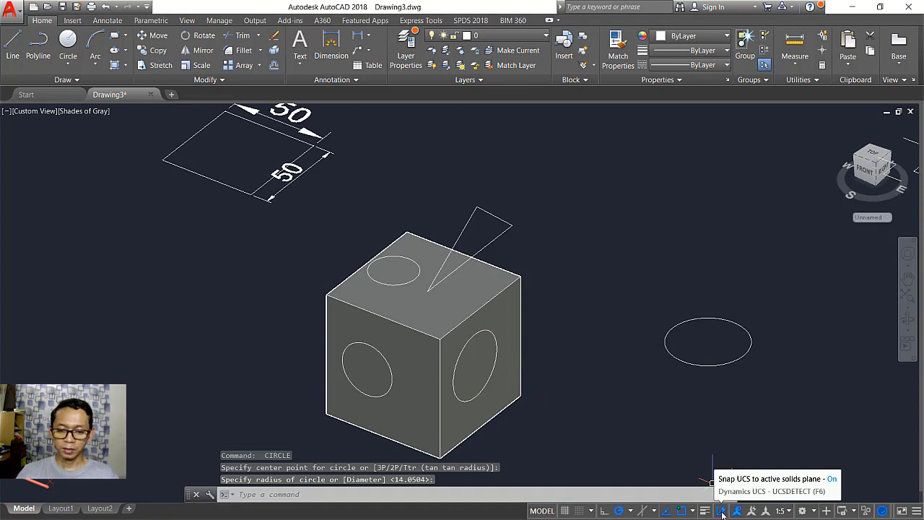
Start a line over the cube's front face, turn off Dynamic UCS while the command runs, and cancel the line
{"action": "middle_click_drag", "start_coordinate": [506, 367], "coordinate": [526, 328]}
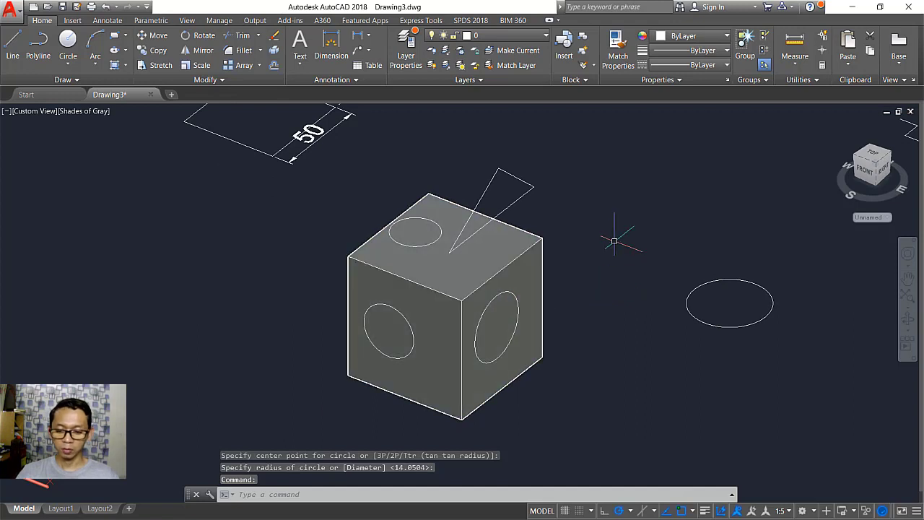
{"action": "type", "text": "l"}
{"action": "key", "text": "Return"}
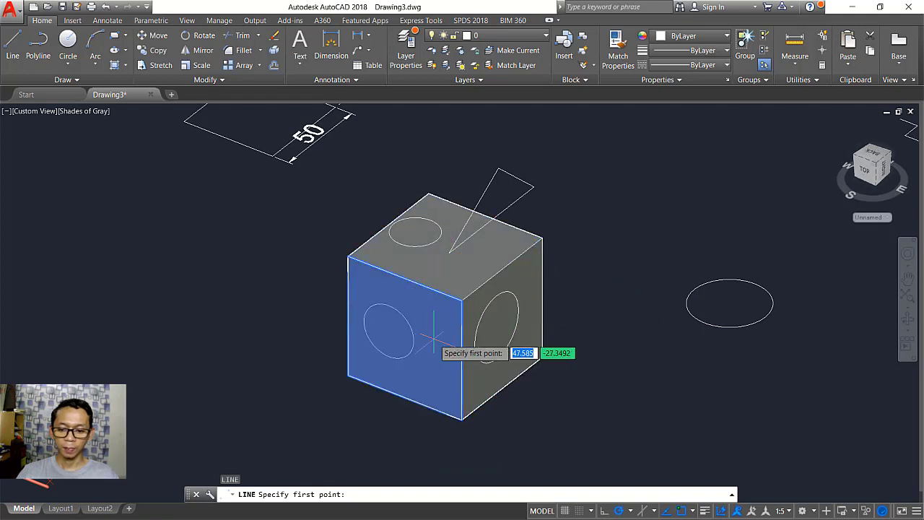
{"action": "left_click", "coordinate": [722, 511]}
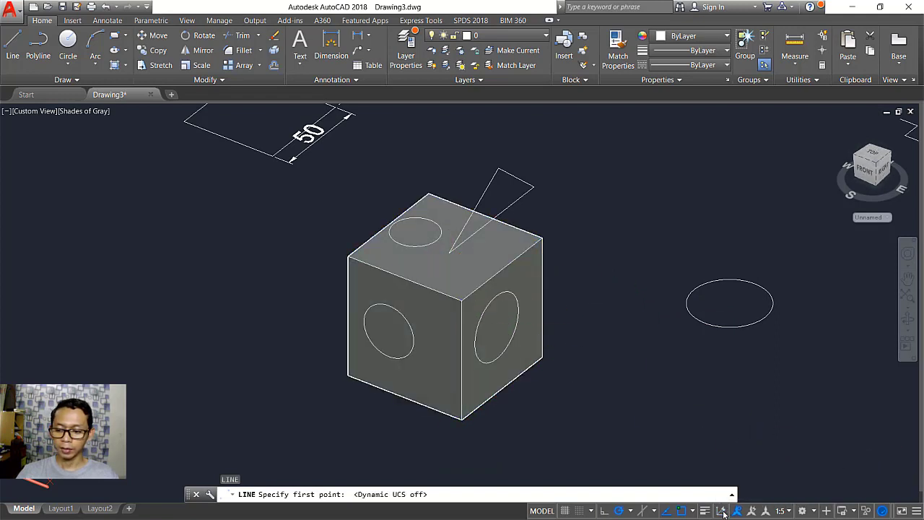
{"action": "key", "text": "Escape"}
Remove Dynamic UCS from the status bar and add Selection Filtering
{"action": "left_click", "coordinate": [917, 509]}
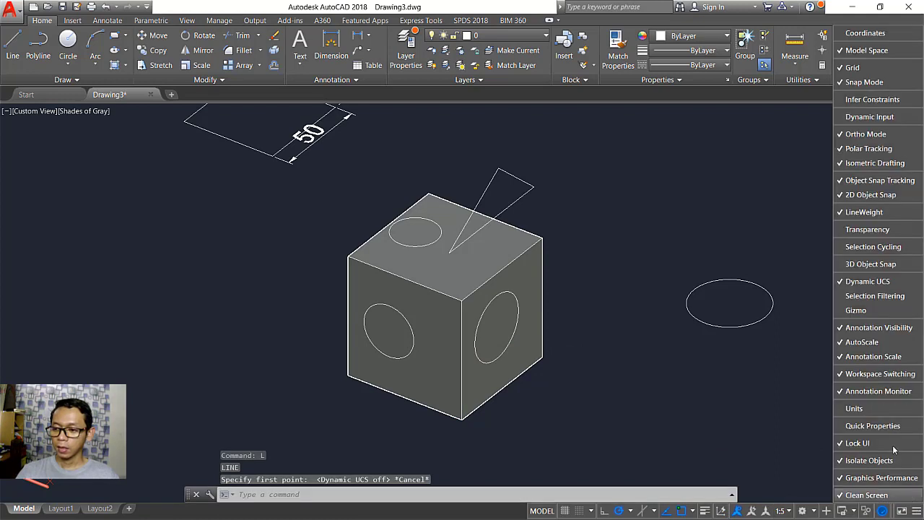
{"action": "left_click", "coordinate": [864, 297]}
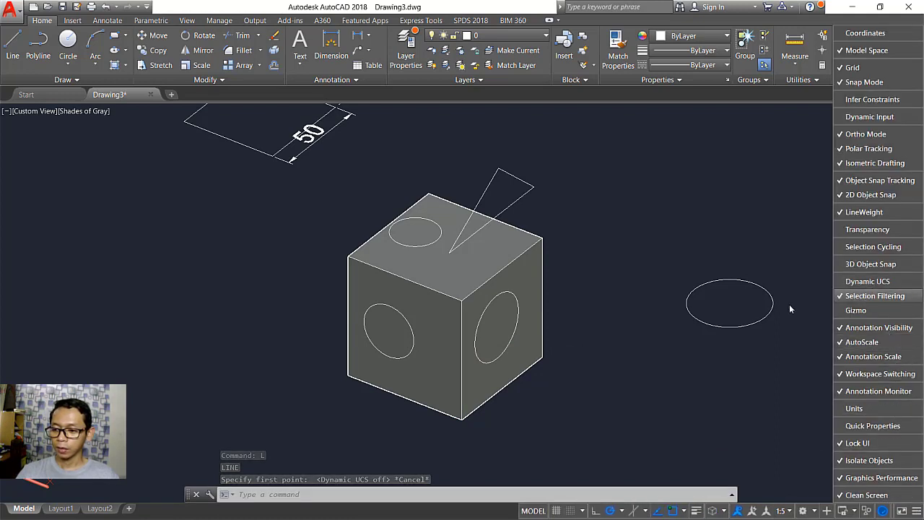
{"action": "left_click", "coordinate": [624, 351]}
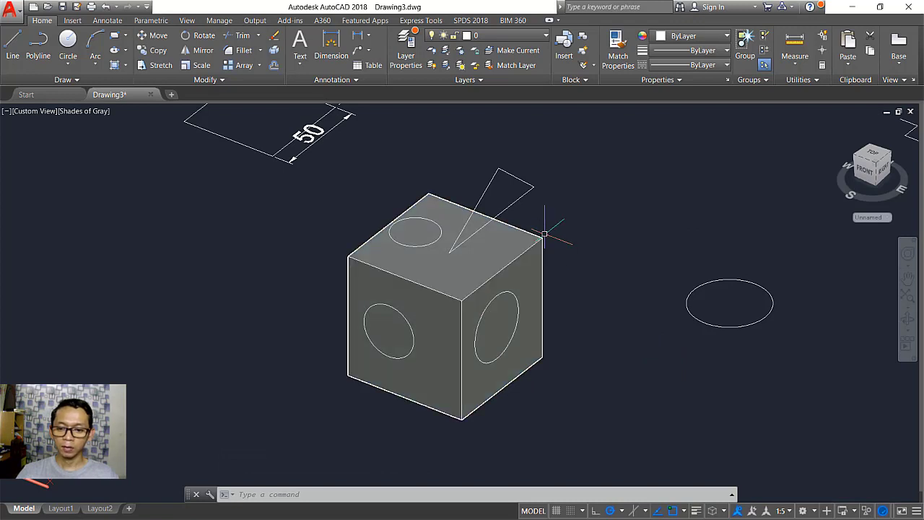
Set the selection filter to Face, select the cube's right face, and clear the selection
{"action": "left_click", "coordinate": [726, 511]}
{"action": "left_click", "coordinate": [727, 447]}
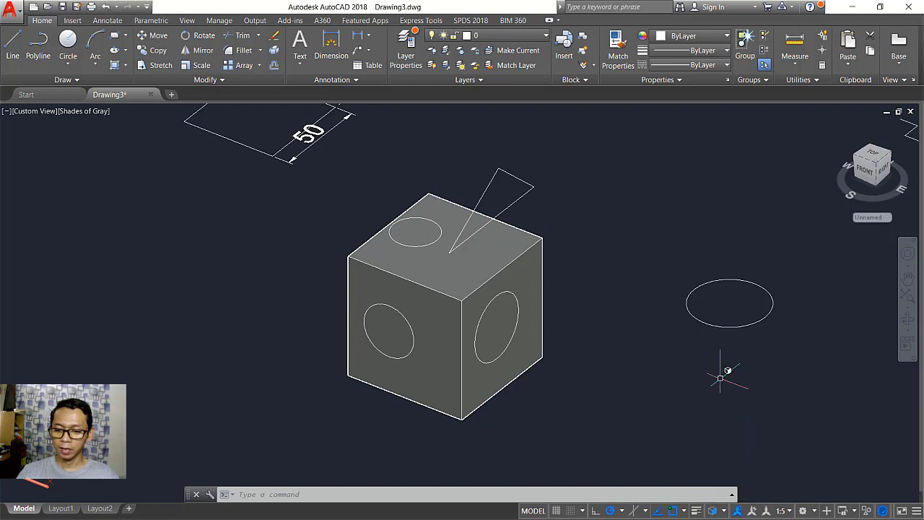
{"action": "left_click", "coordinate": [536, 335]}
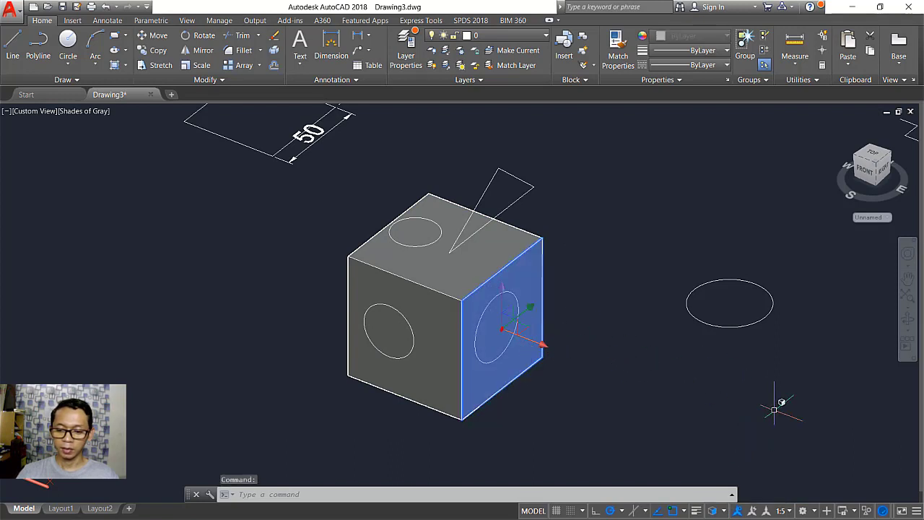
{"action": "key", "text": "Escape"}
Set the selection filter to Vertex, select the cube's nearest top corner, and clear the selection
{"action": "left_click", "coordinate": [726, 510]}
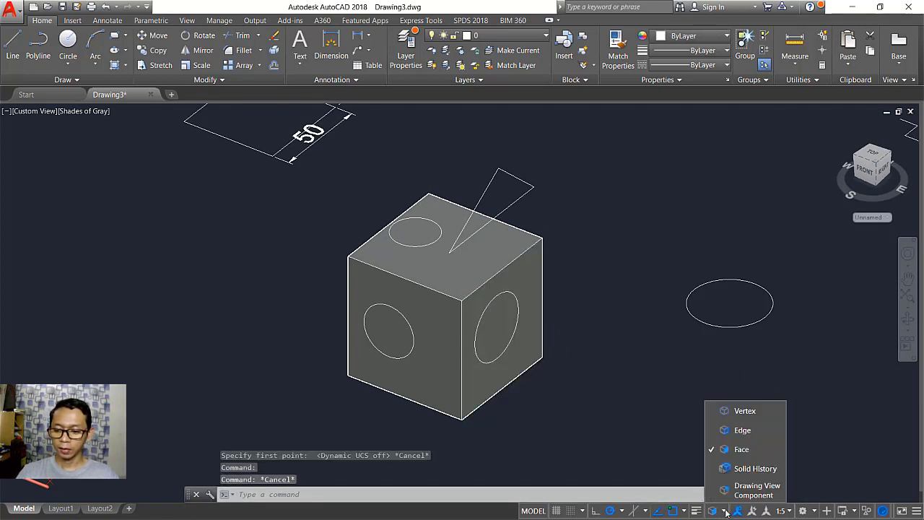
{"action": "left_click", "coordinate": [740, 411]}
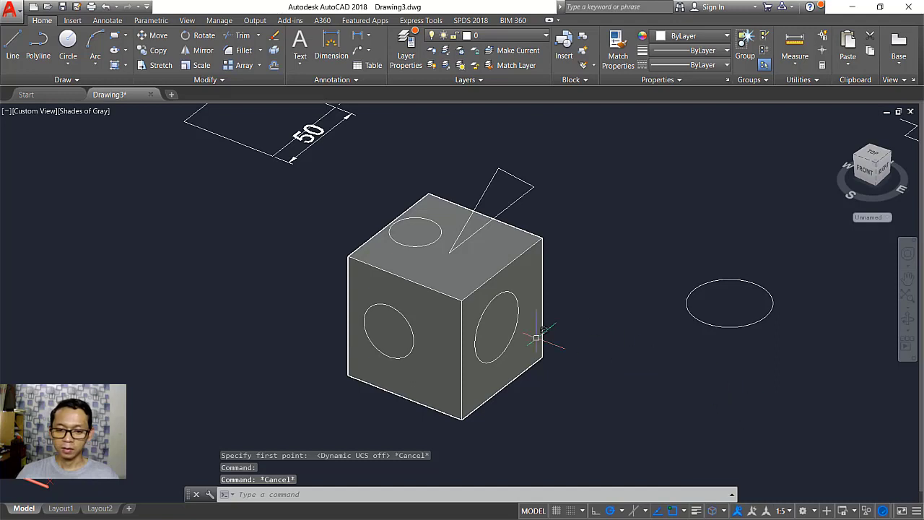
{"action": "left_click", "coordinate": [462, 300]}
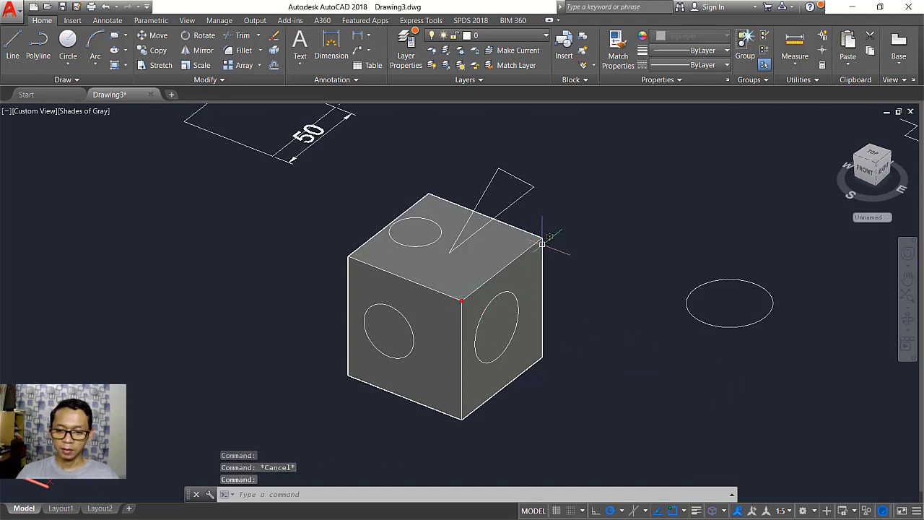
{"action": "key", "text": "Escape"}
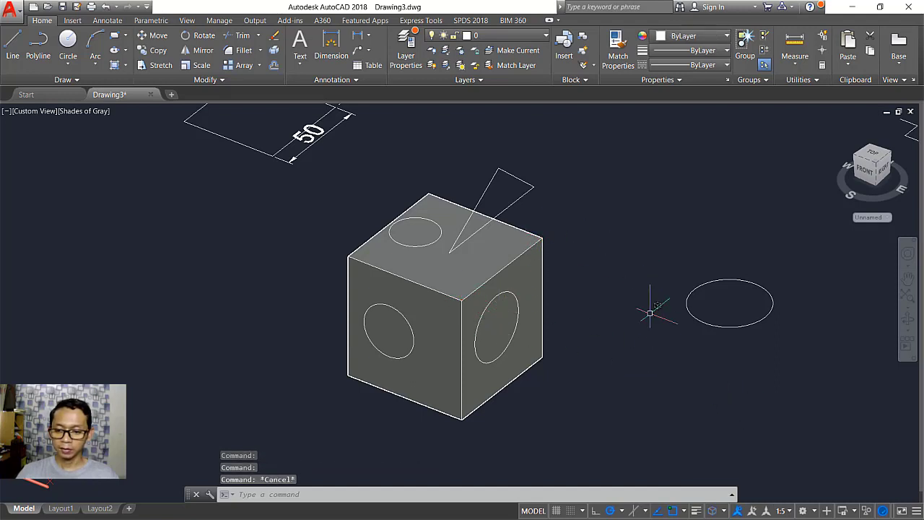
Set the selection filter to Edge, select the cube's top edges on the front and right faces, and clear the selection
{"action": "left_click", "coordinate": [725, 512]}
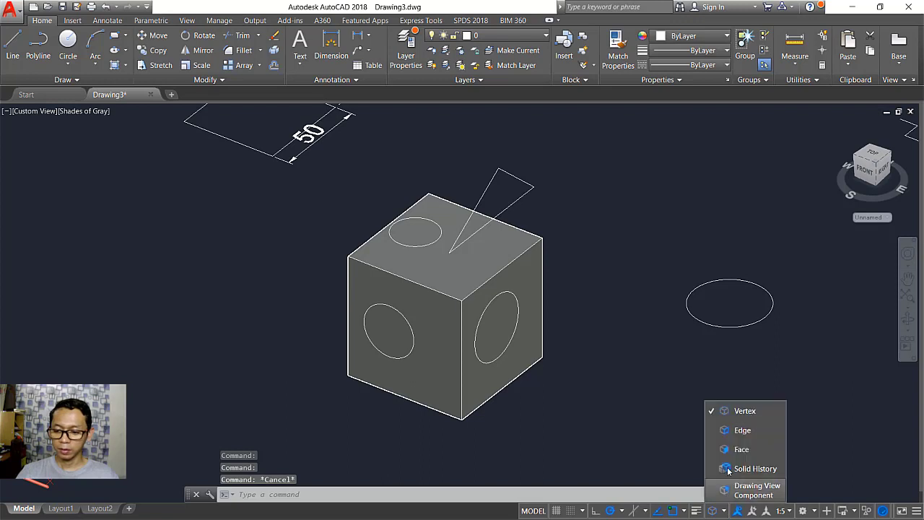
{"action": "left_click", "coordinate": [743, 429]}
{"action": "left_click", "coordinate": [485, 279]}
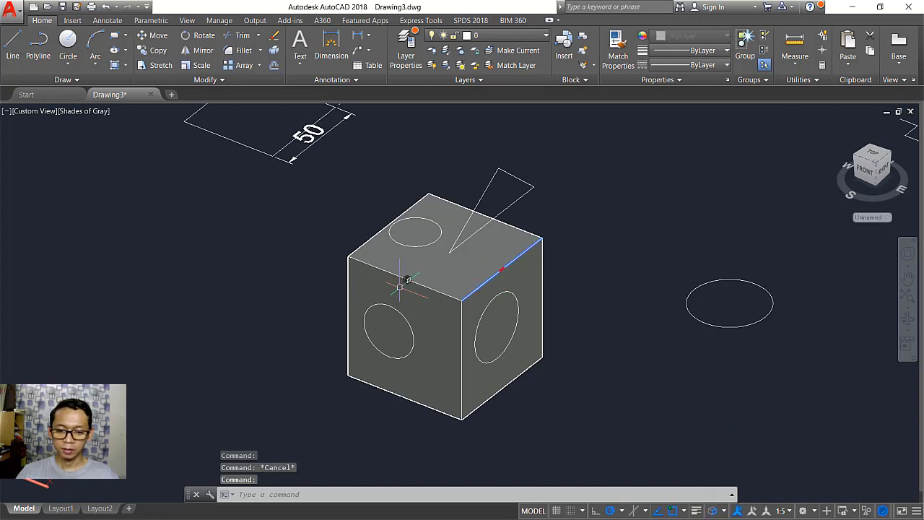
{"action": "left_click", "coordinate": [405, 278]}
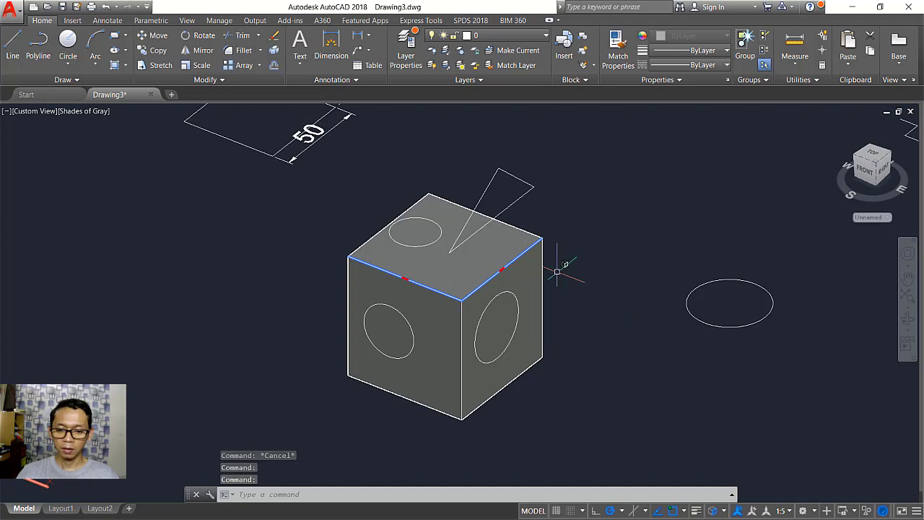
{"action": "key", "text": "Escape"}
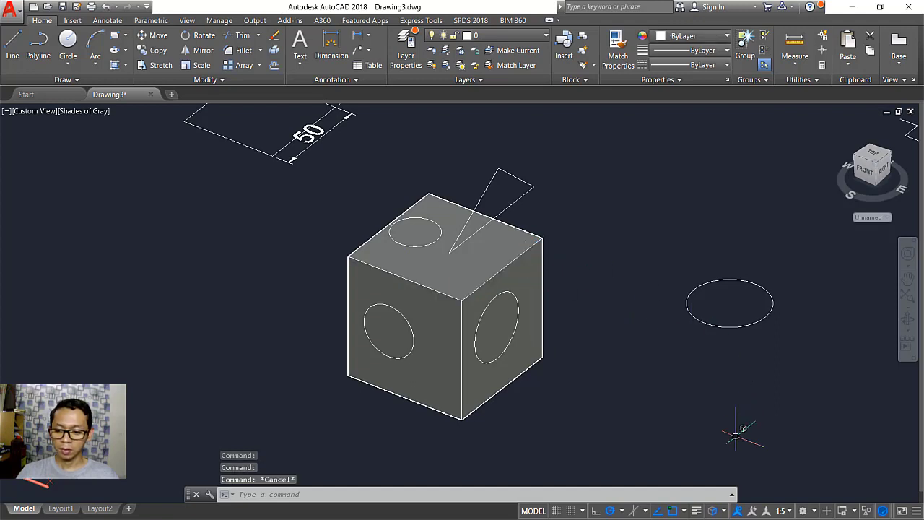
Review the selection filter options, and replace Selection Filtering with Gizmo on the status bar
{"action": "left_click", "coordinate": [725, 511]}
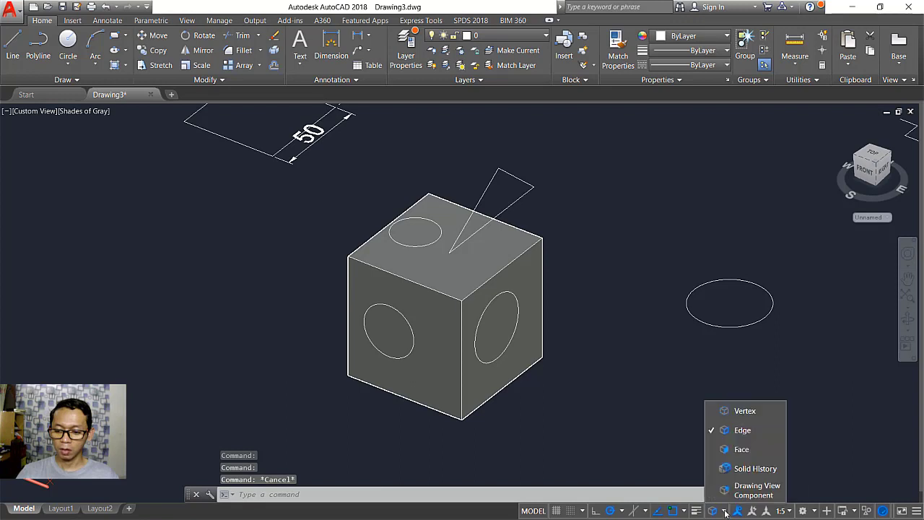
{"action": "left_click", "coordinate": [757, 450]}
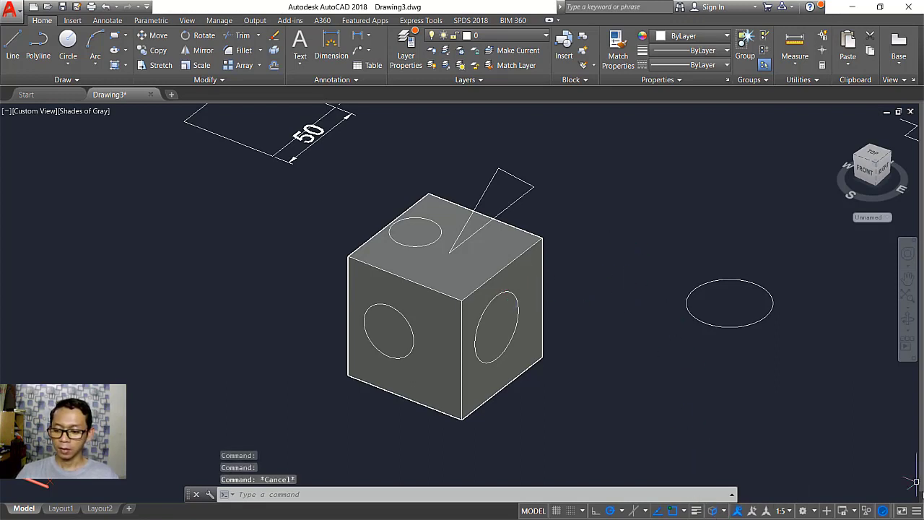
{"action": "left_click", "coordinate": [916, 512]}
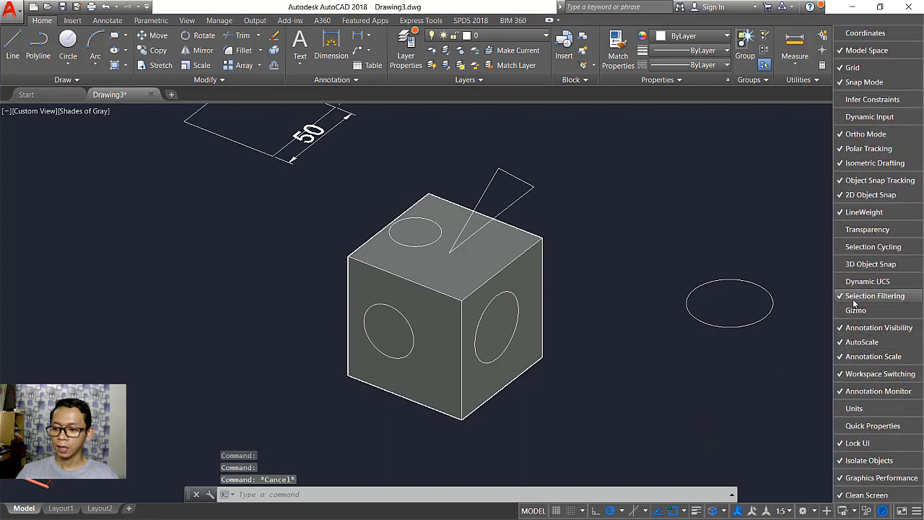
{"action": "left_click", "coordinate": [880, 296]}
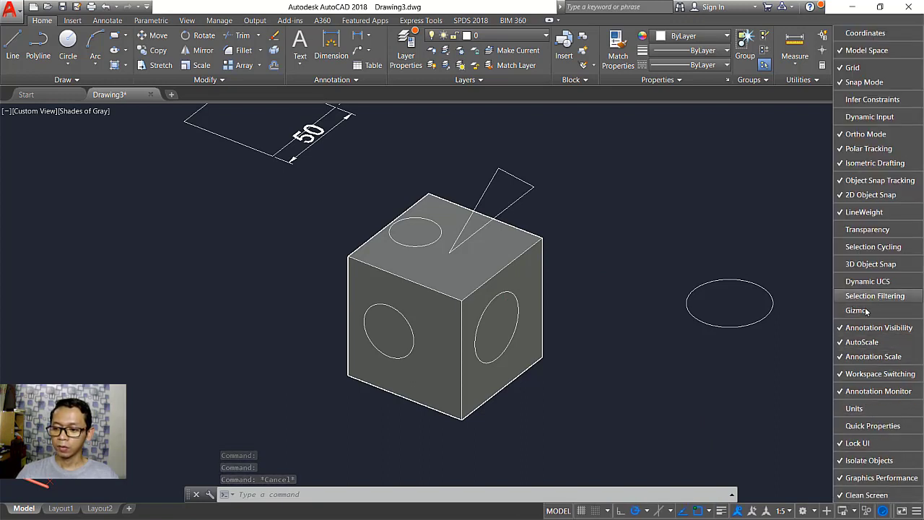
{"action": "left_click", "coordinate": [861, 311]}
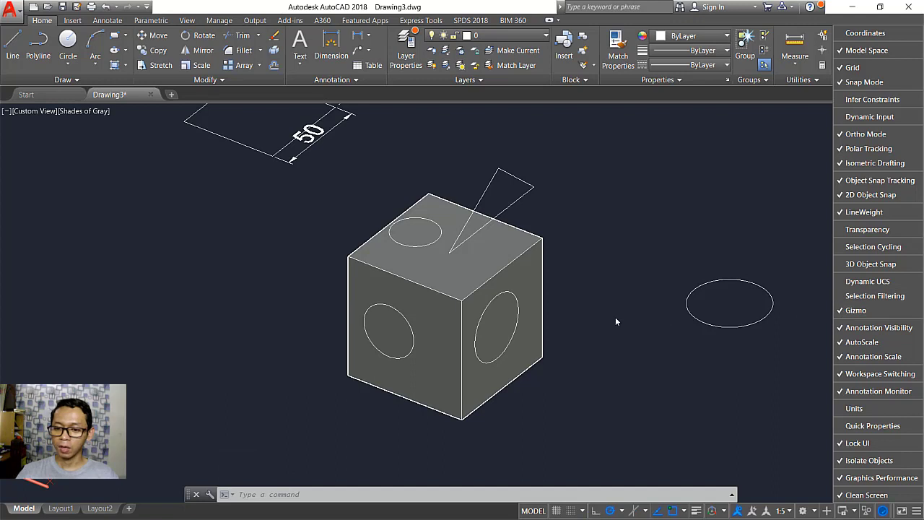
{"action": "left_click", "coordinate": [605, 250]}
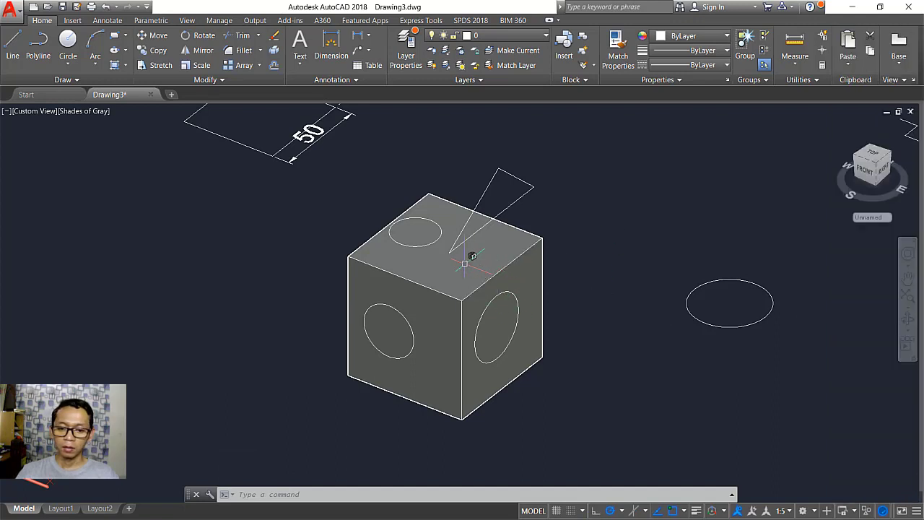
Try picking the cube on its top face, cancel, and select the whole cube to display its Move Gizmo
{"action": "mouse_move", "coordinate": [461, 269]}
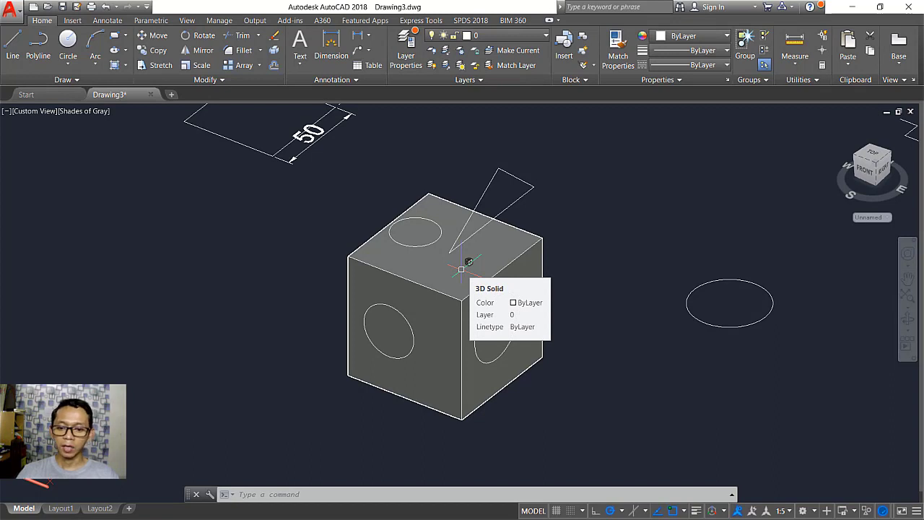
{"action": "left_click", "coordinate": [462, 269]}
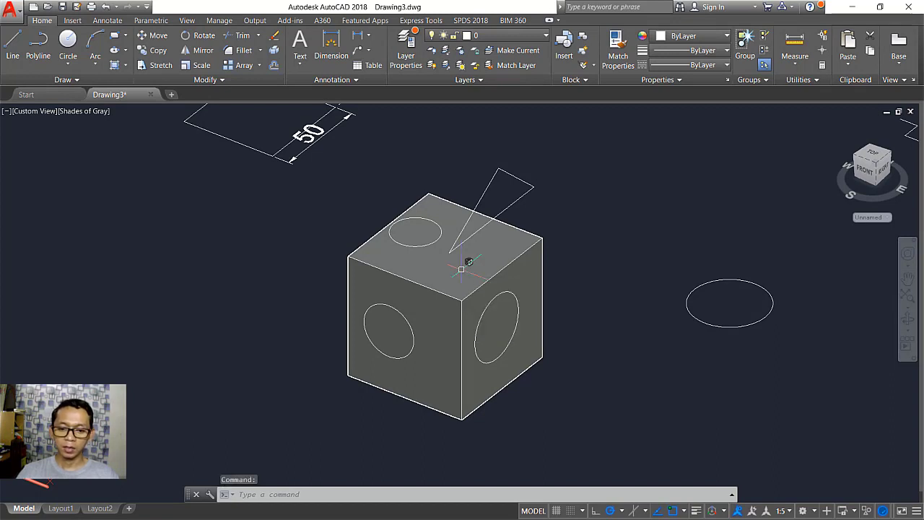
{"action": "key", "text": "Escape"}
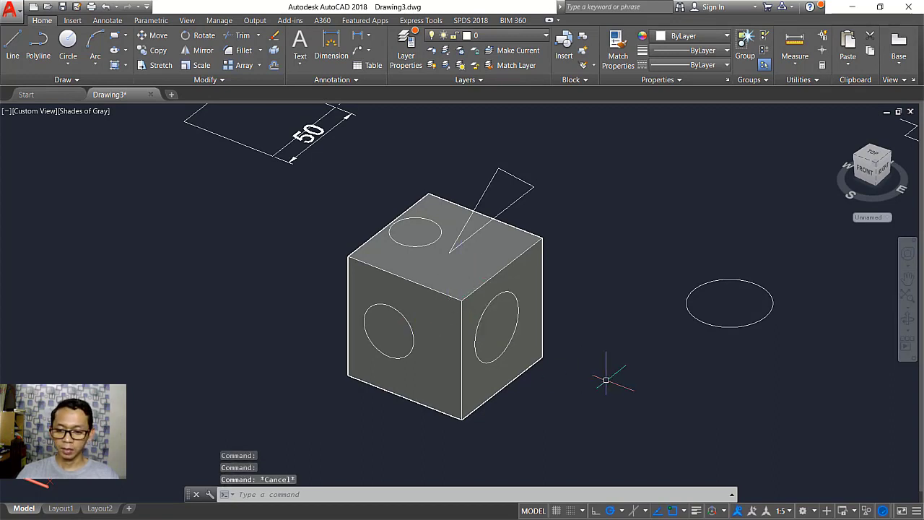
{"action": "left_click", "coordinate": [475, 387]}
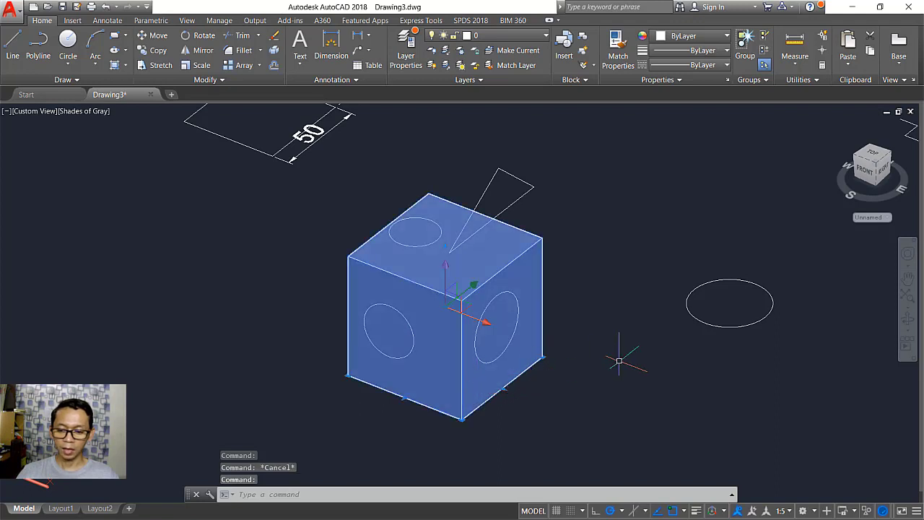
Switch to the Rotate Gizmo and try rotating the cube about its X axis and its Y axis
{"action": "left_click", "coordinate": [724, 511]}
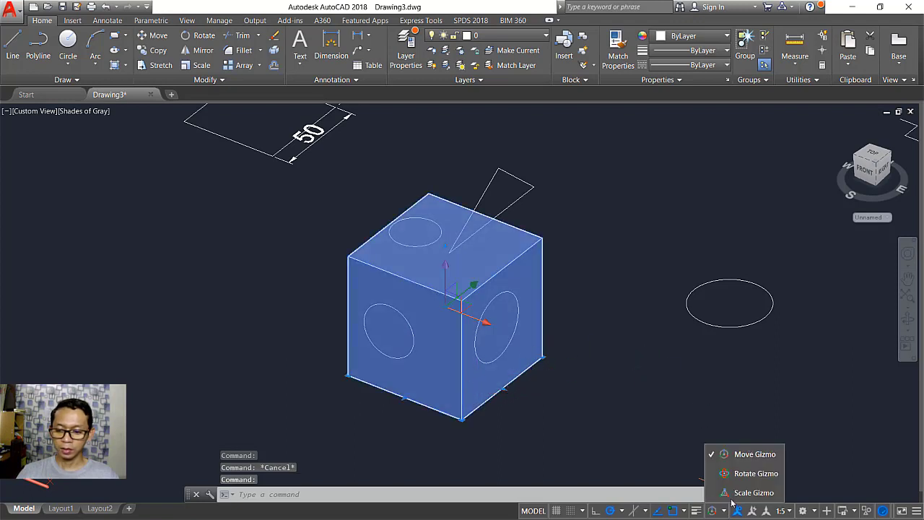
{"action": "left_click", "coordinate": [754, 473]}
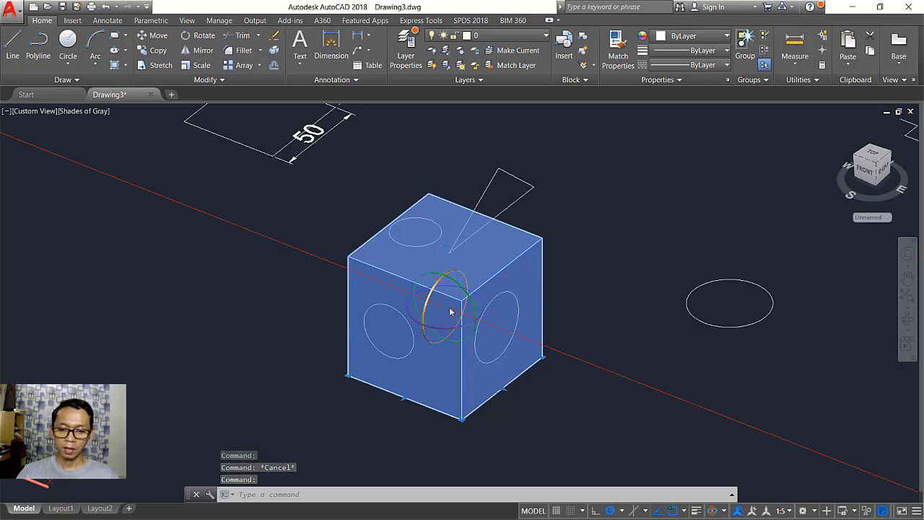
{"action": "left_click", "coordinate": [430, 296]}
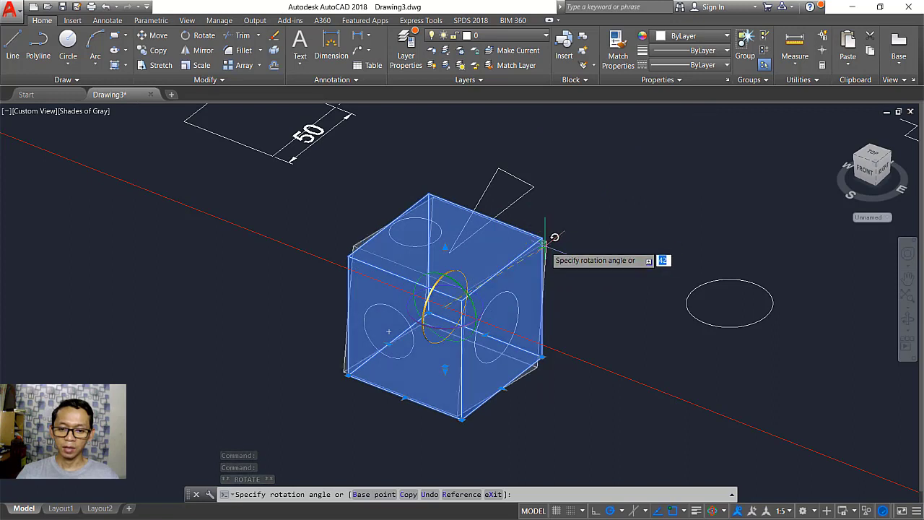
{"action": "left_click", "coordinate": [547, 224]}
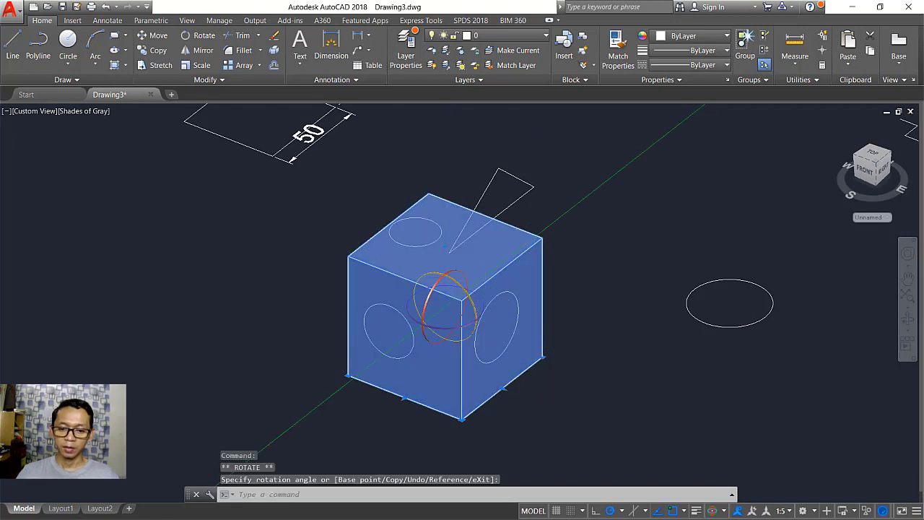
{"action": "left_click", "coordinate": [433, 303]}
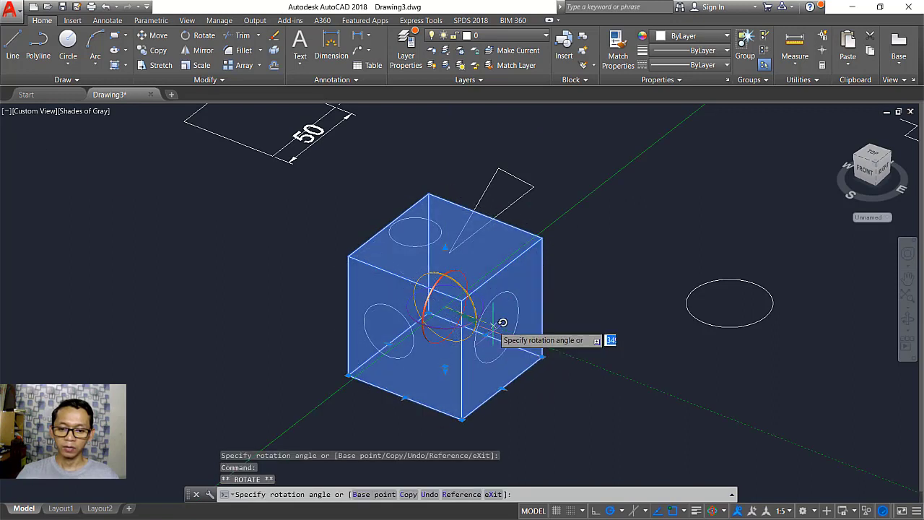
{"action": "left_click", "coordinate": [585, 359]}
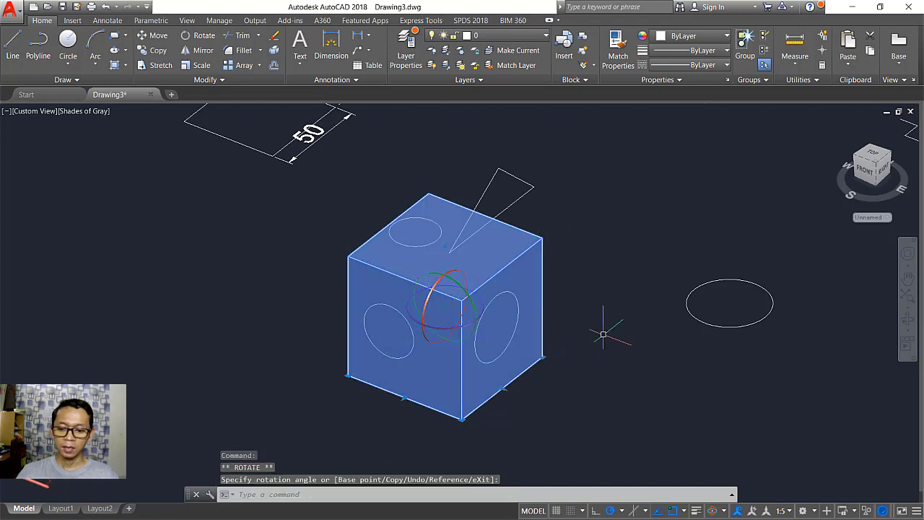
Deselect the cube, and replace Gizmo with Units on the status bar
{"action": "left_click", "coordinate": [725, 511]}
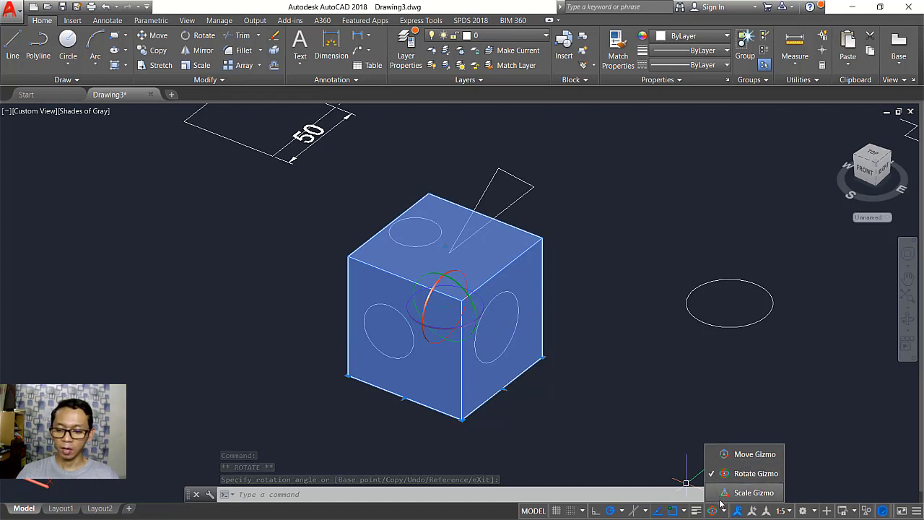
{"action": "key", "text": "Escape"}
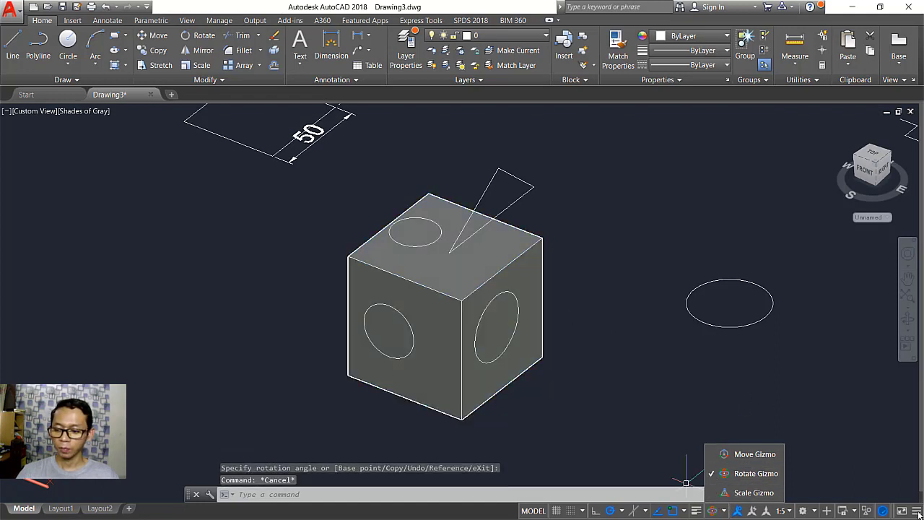
{"action": "left_click", "coordinate": [916, 510]}
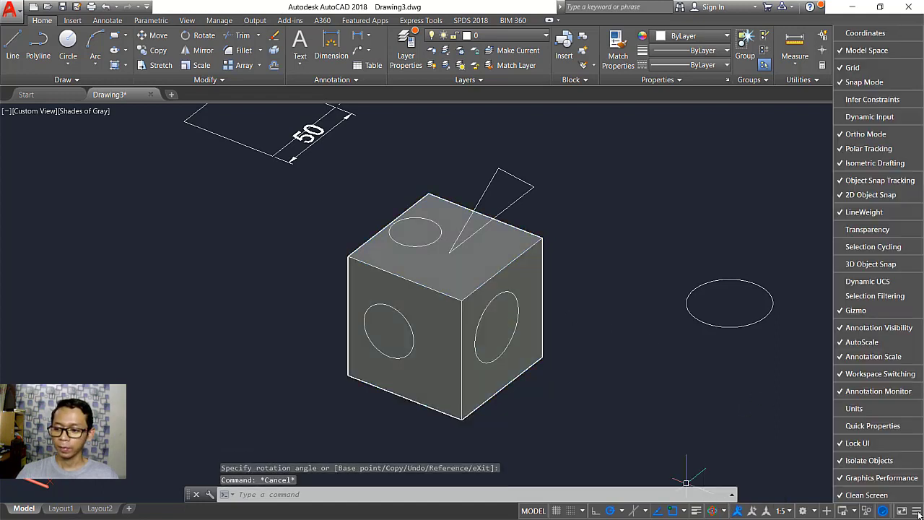
{"action": "left_click", "coordinate": [869, 311]}
{"action": "left_click", "coordinate": [859, 409]}
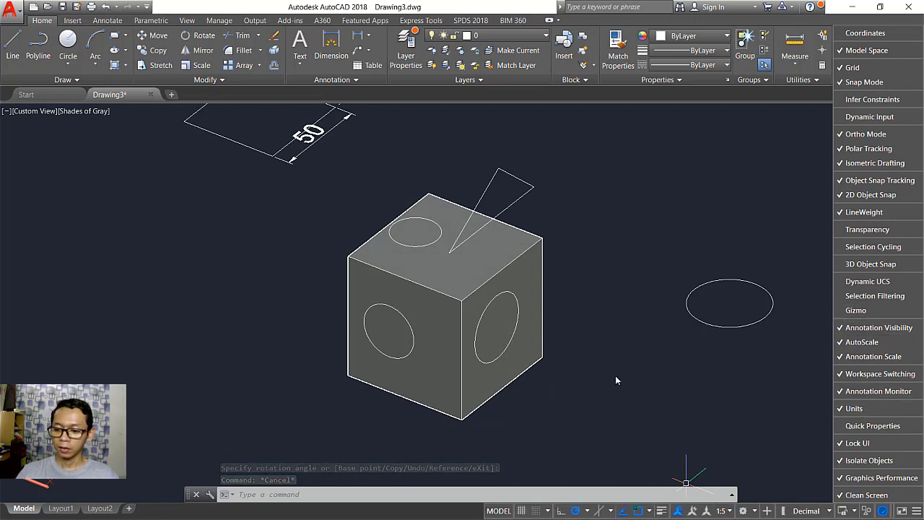
{"action": "key", "text": "Escape"}
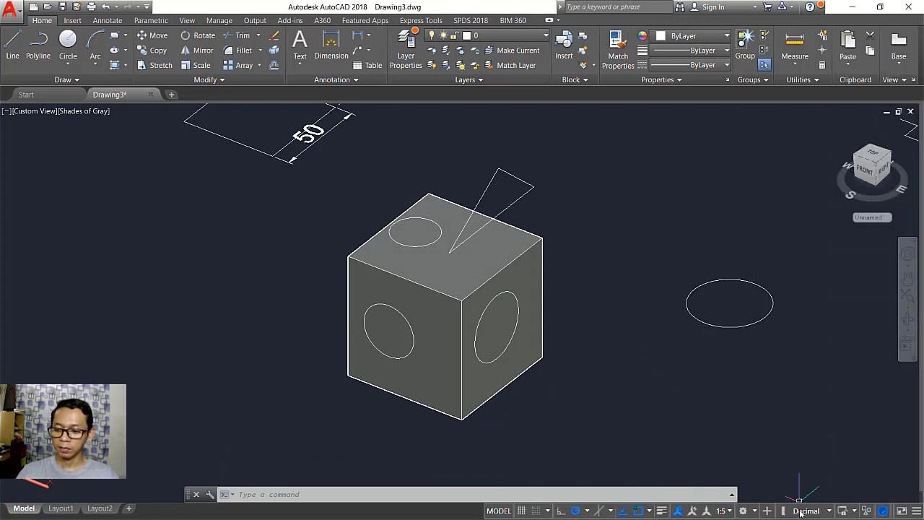
{"action": "type", "text": "ll"}
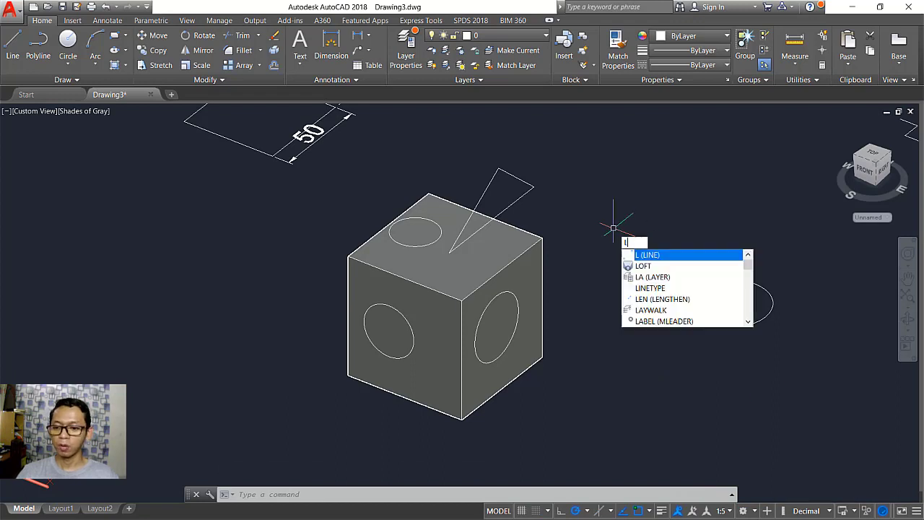
{"action": "key", "text": "Escape"}
{"action": "key", "text": "Escape"}
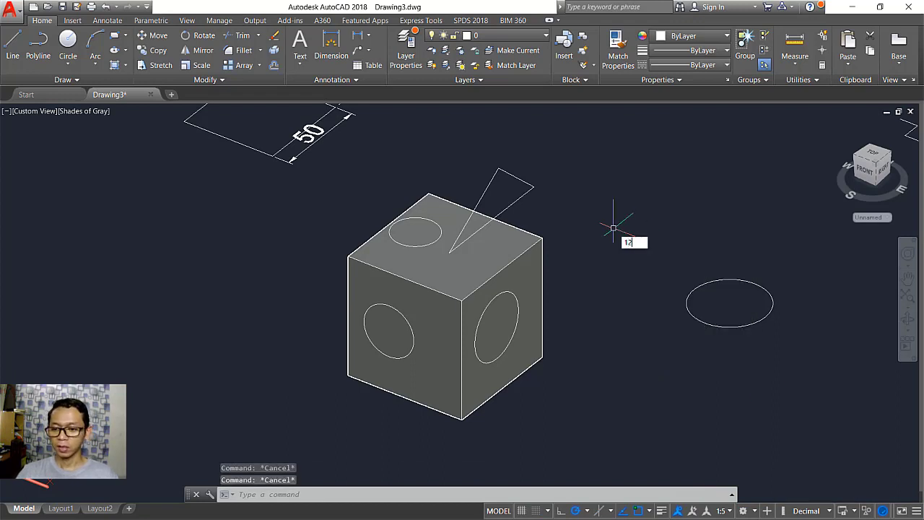
{"action": "key", "text": "Escape"}
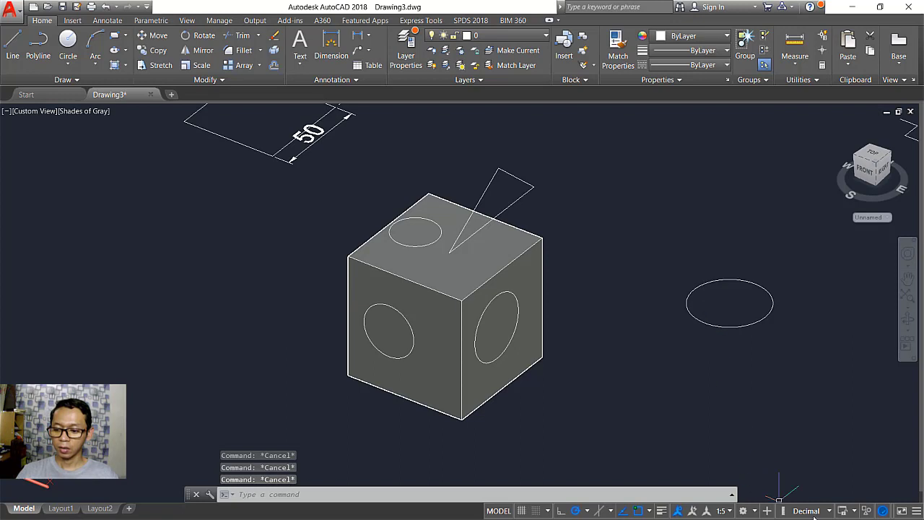
Try Architectural units with the entry 2'1", cancel it, and set the drawing units back to Decimal
{"action": "left_click", "coordinate": [830, 511]}
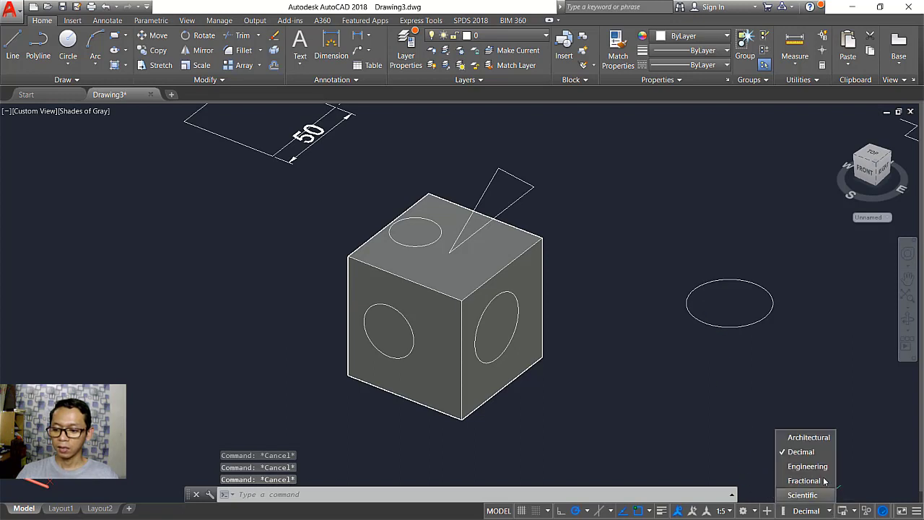
{"action": "left_click", "coordinate": [806, 440]}
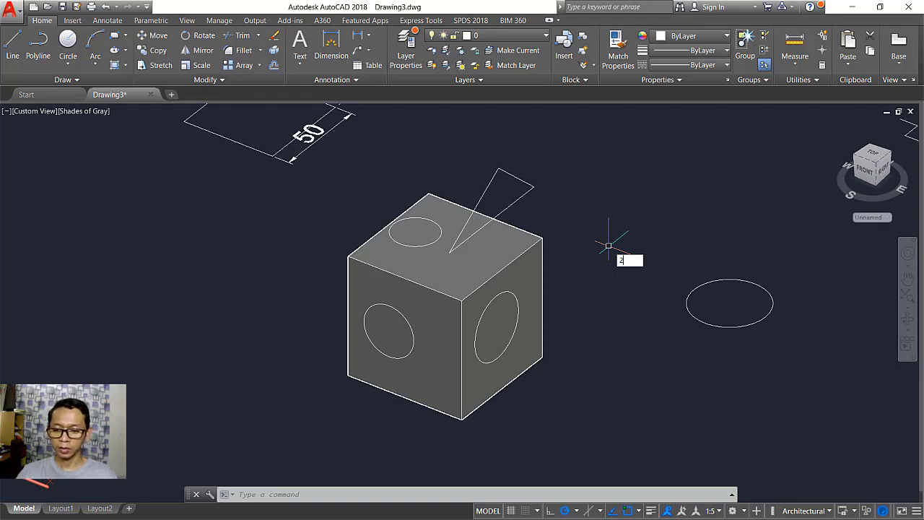
{"action": "type", "text": "2'"}
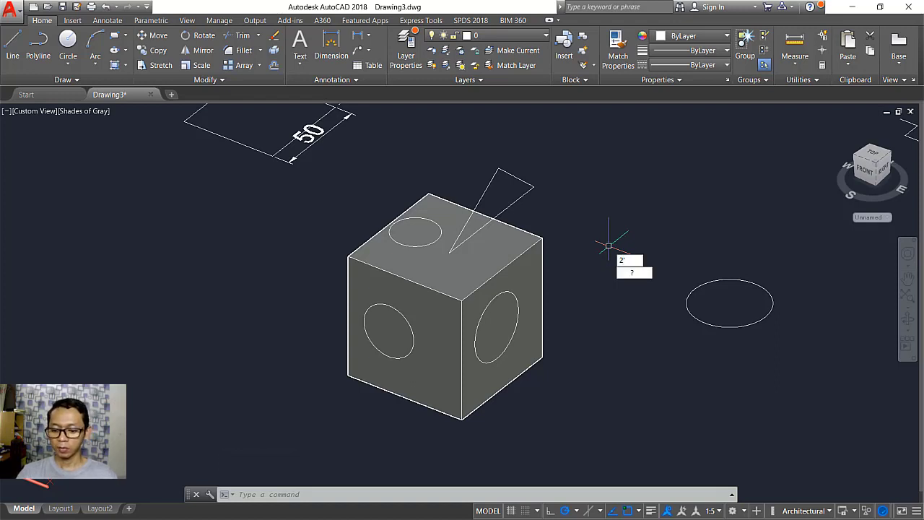
{"action": "type", "text": "1\""}
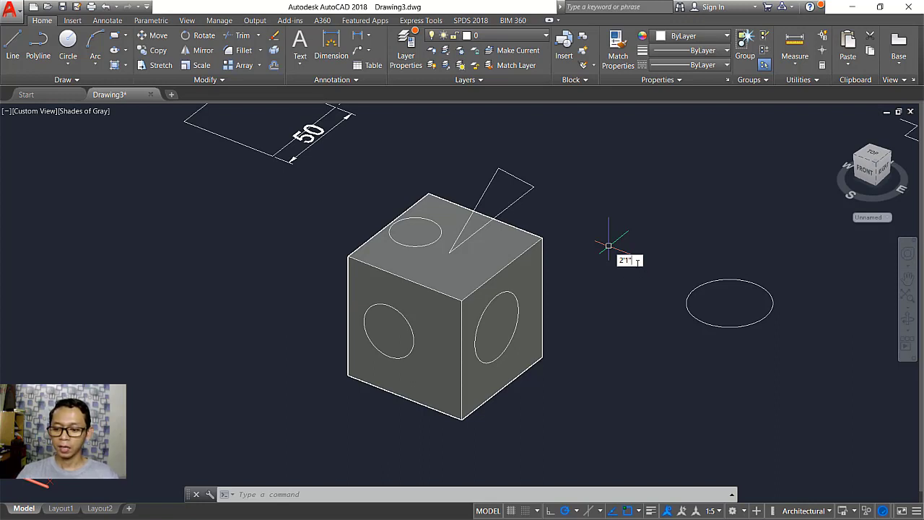
{"action": "key", "text": "Escape"}
{"action": "key", "text": "Escape"}
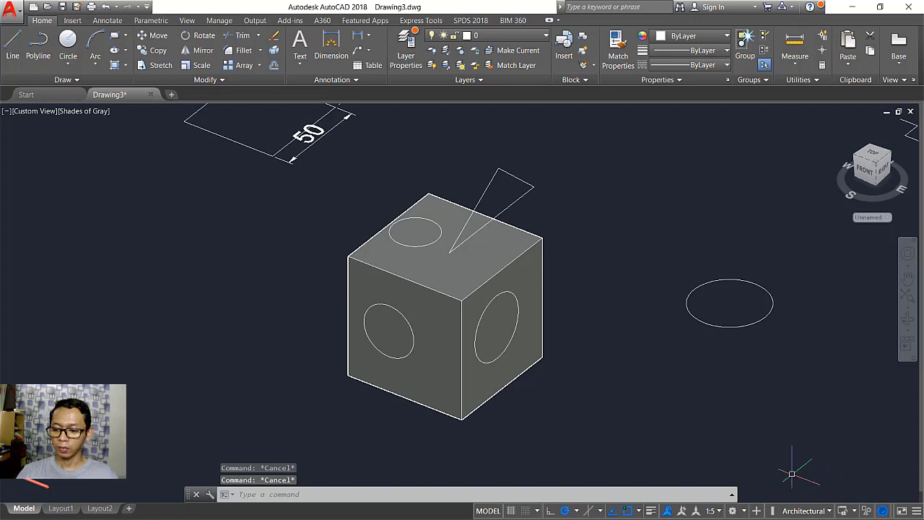
{"action": "left_click", "coordinate": [824, 511]}
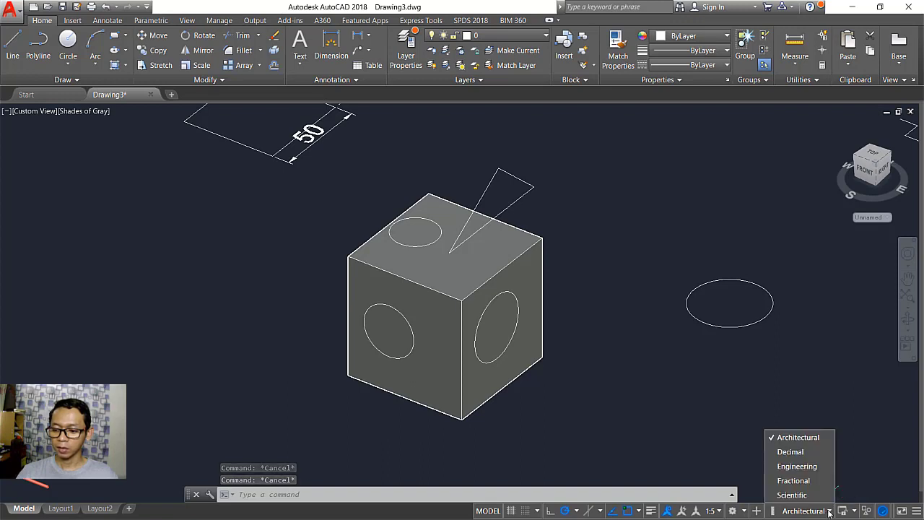
{"action": "left_click", "coordinate": [791, 452]}
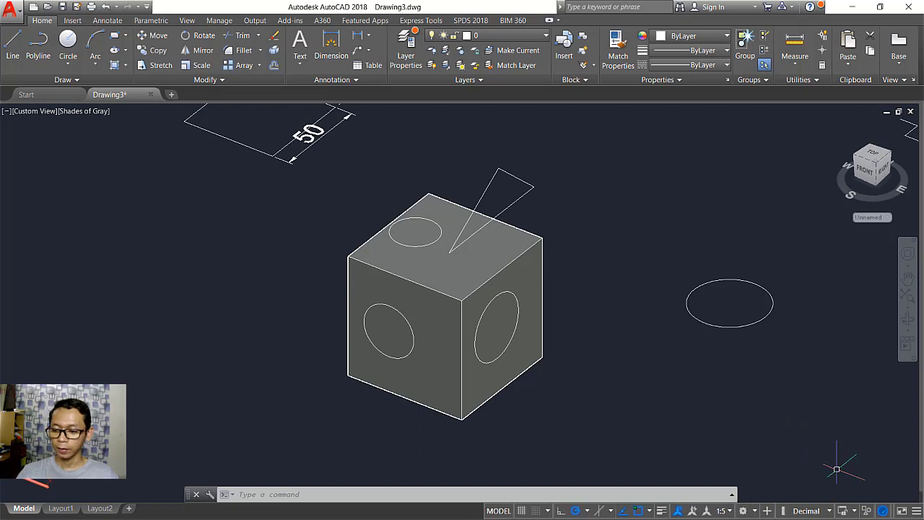
Replace Units with Quick Properties on the status bar
{"action": "left_click", "coordinate": [917, 511]}
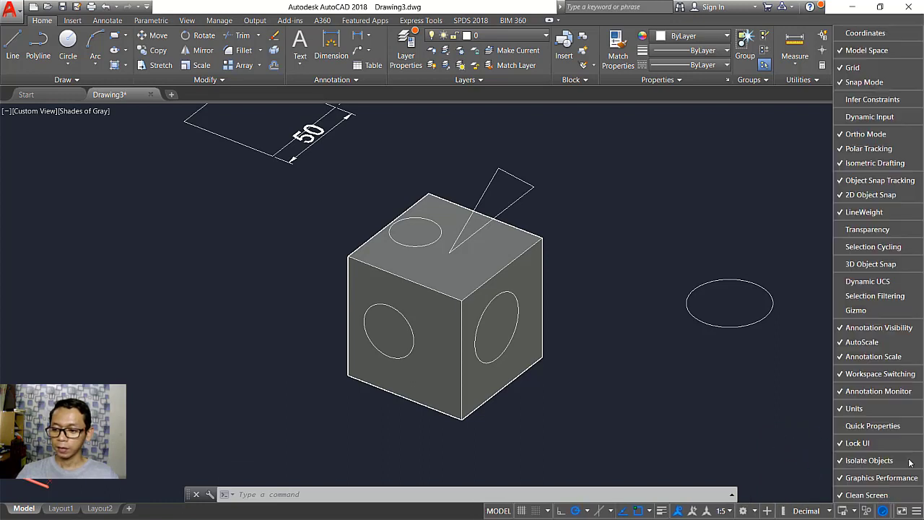
{"action": "left_click", "coordinate": [855, 409]}
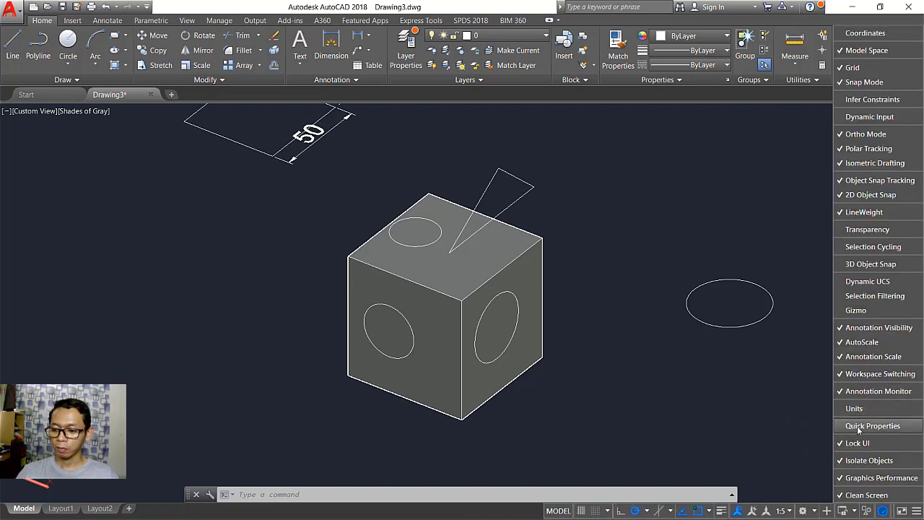
{"action": "left_click", "coordinate": [861, 427]}
{"action": "key", "text": "Escape"}
{"action": "key", "text": "Escape"}
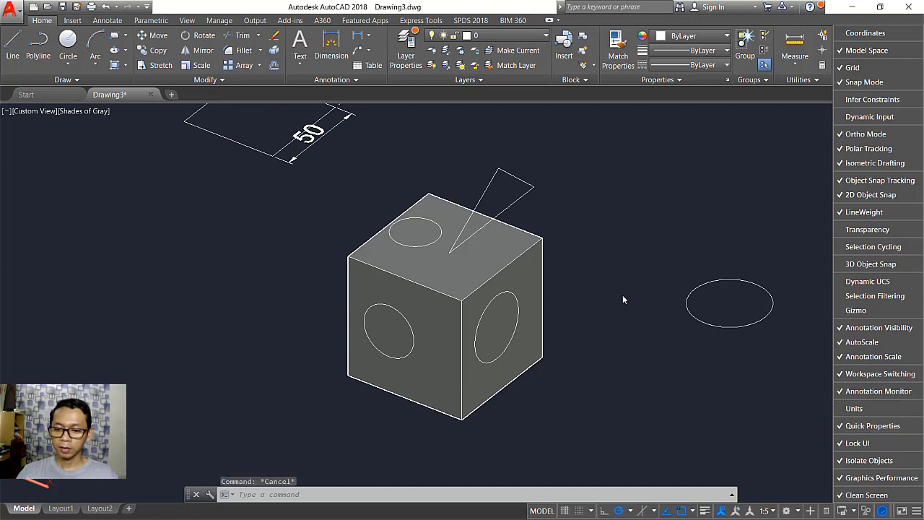
{"action": "left_click", "coordinate": [591, 260]}
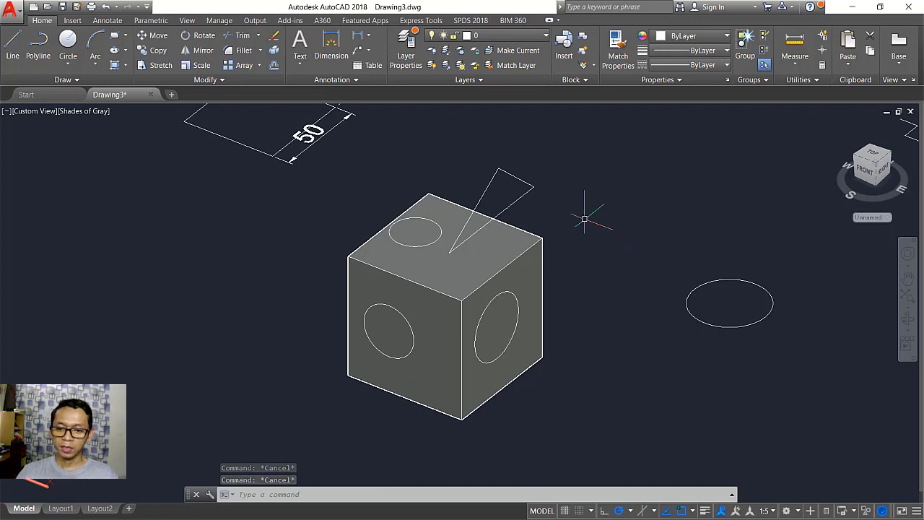
Try selecting the triangle's lower edge, deselect it, then add Gizmo to the status bar and turn gizmos off
{"action": "left_click", "coordinate": [515, 198]}
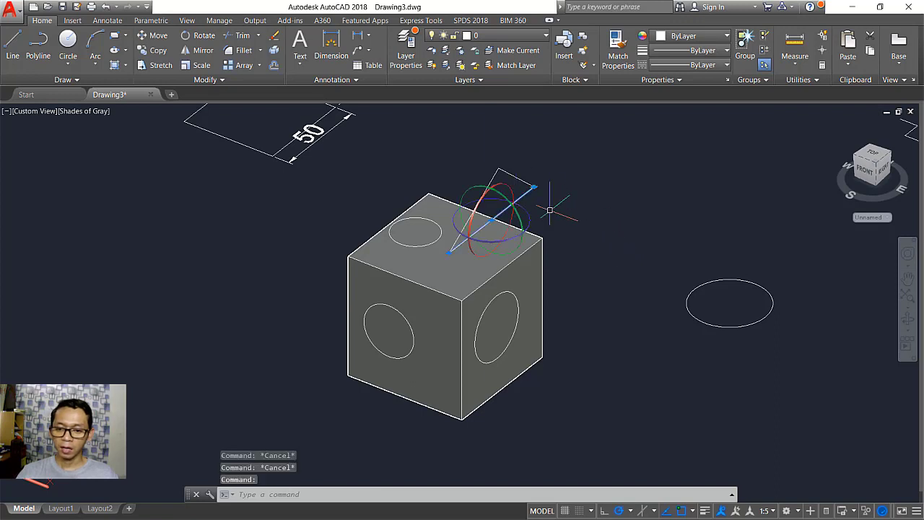
{"action": "key", "text": "Escape"}
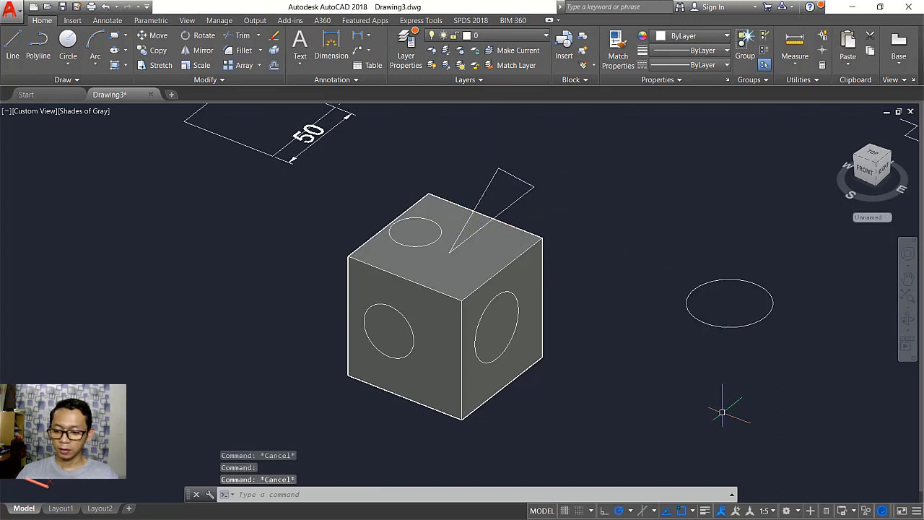
{"action": "left_click", "coordinate": [915, 510]}
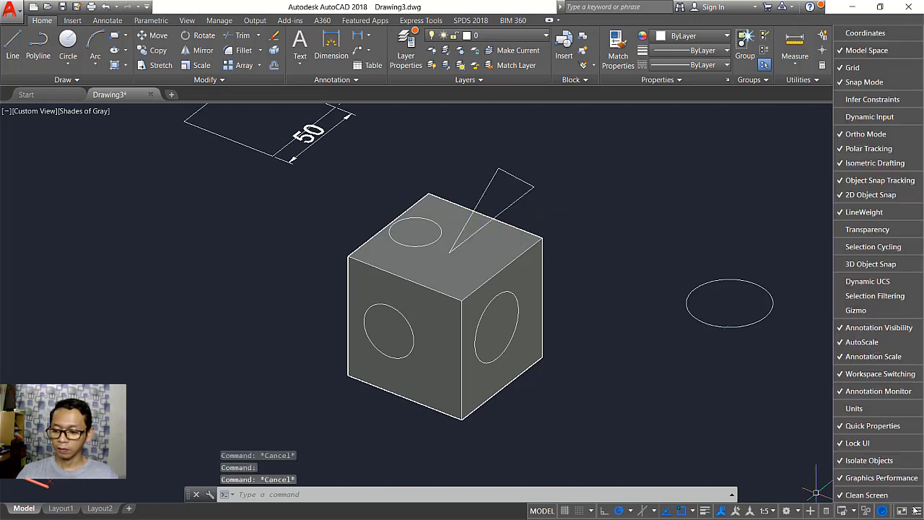
{"action": "left_click", "coordinate": [867, 311]}
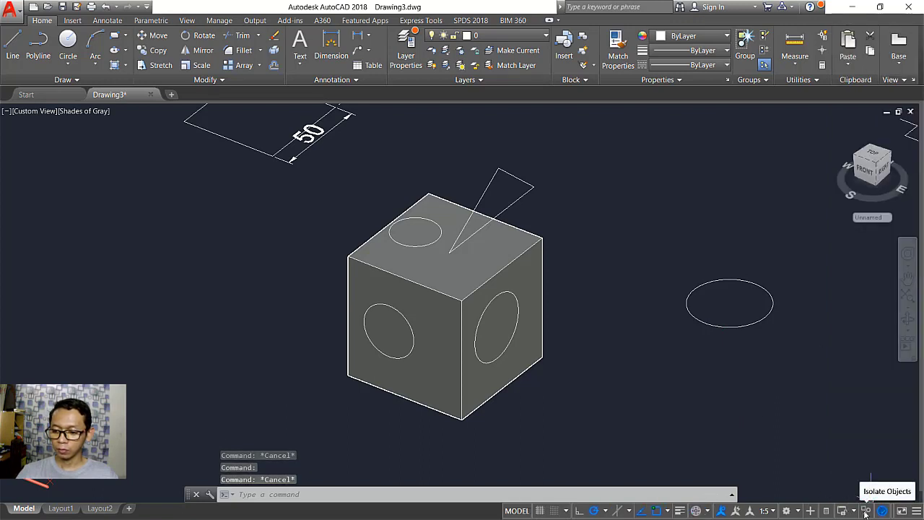
Turn on Quick Properties and view the properties of the triangle's lower edge and of the cube
{"action": "left_click", "coordinate": [828, 511]}
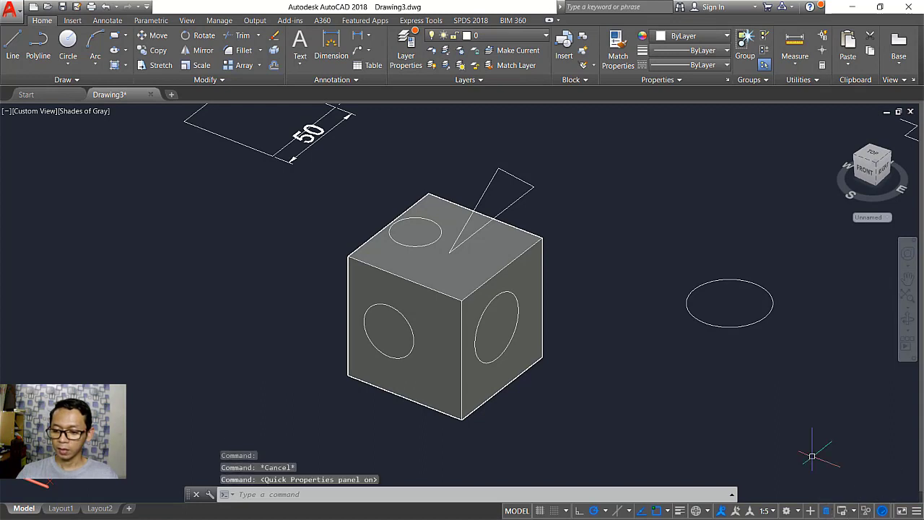
{"action": "left_click", "coordinate": [517, 201]}
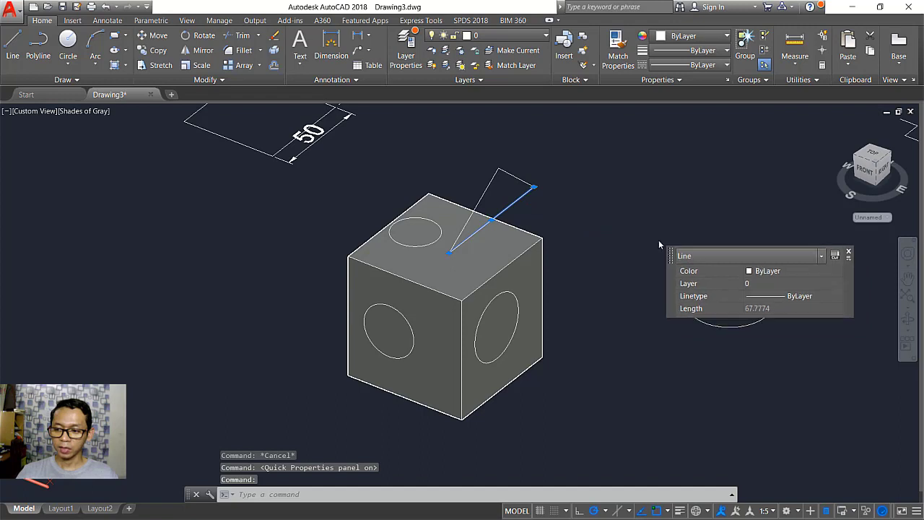
{"action": "key", "text": "Escape"}
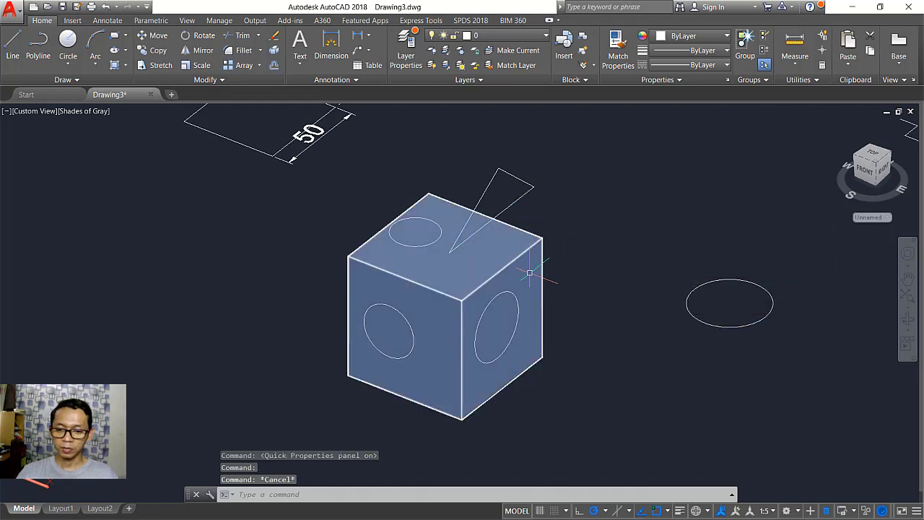
{"action": "left_click", "coordinate": [530, 271]}
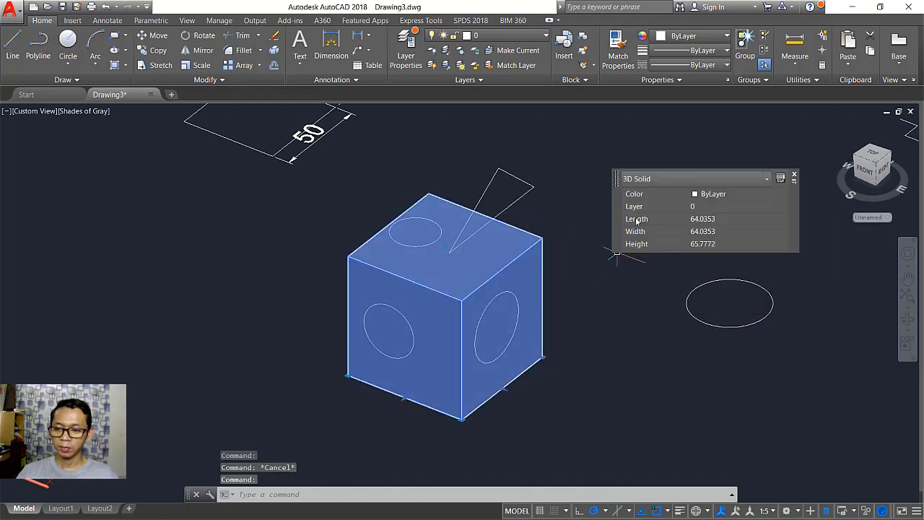
{"action": "key", "text": "Escape"}
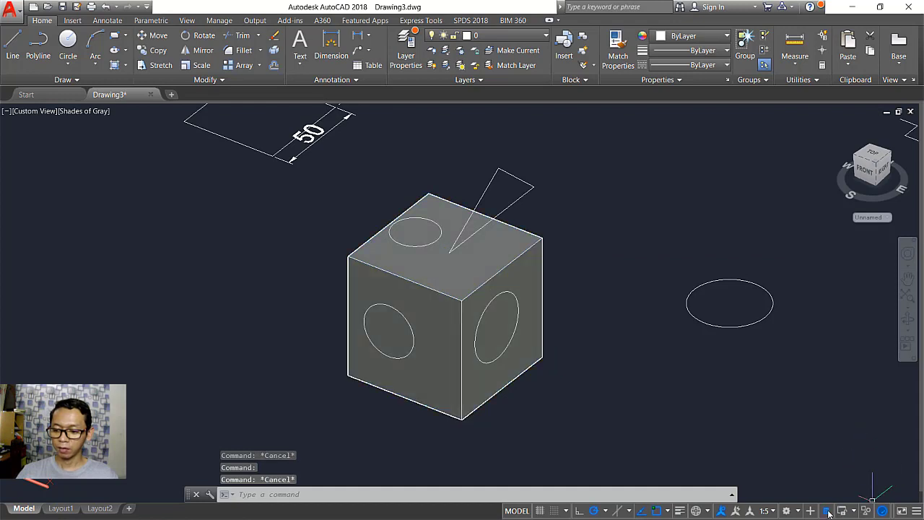
Compare selecting the cube with Quick Properties off and on, clearing the selection each time
{"action": "left_click", "coordinate": [827, 510]}
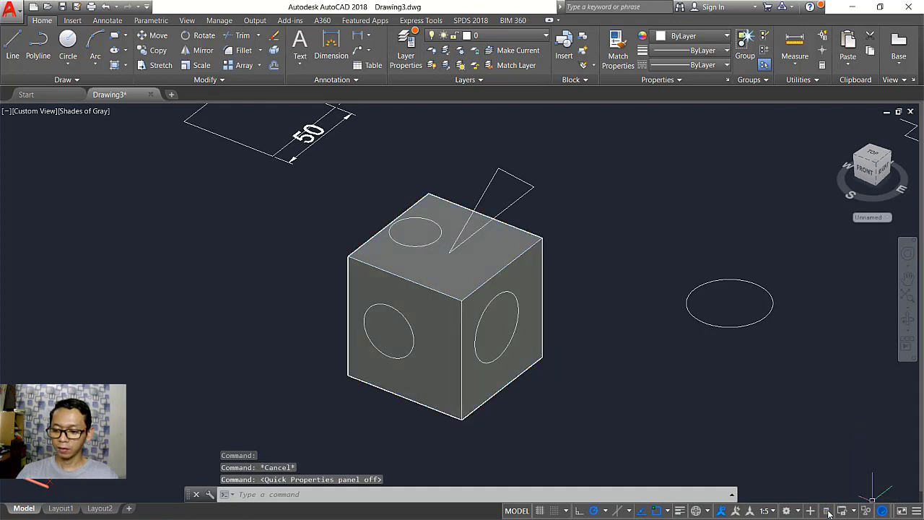
{"action": "left_click", "coordinate": [517, 276]}
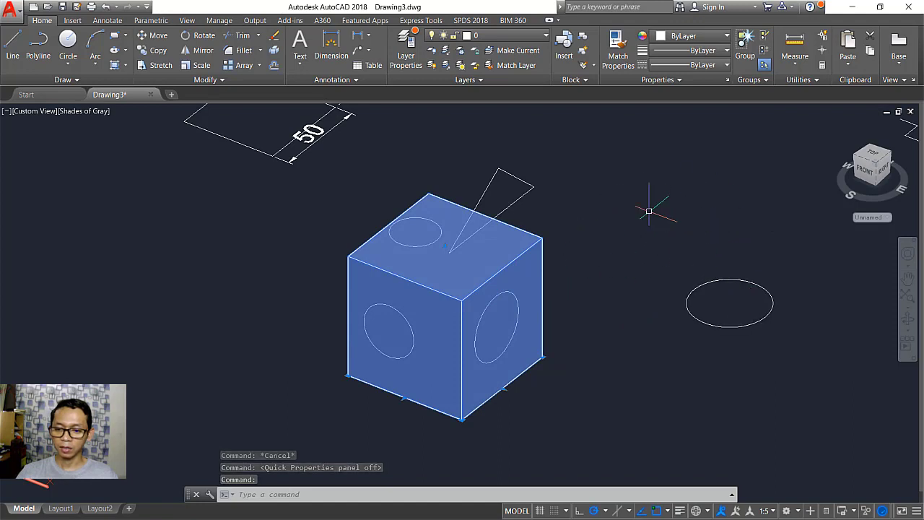
{"action": "key", "text": "Escape"}
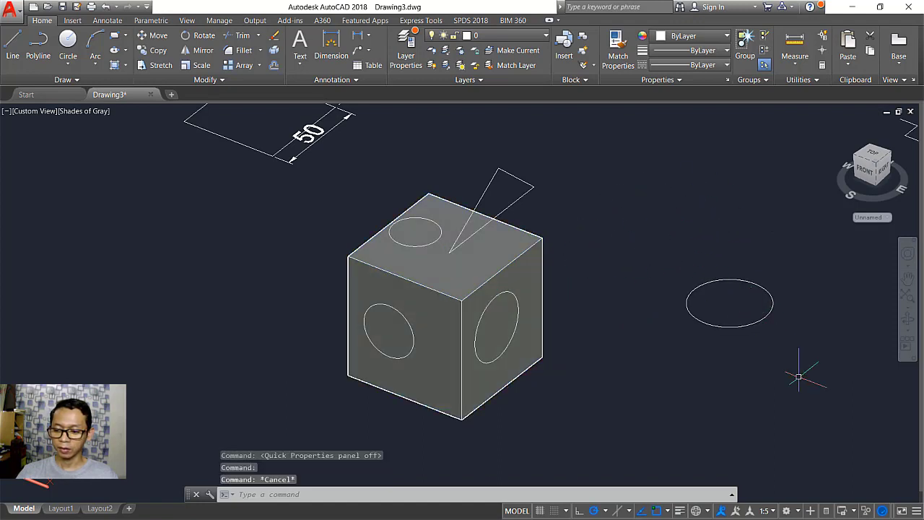
{"action": "left_click", "coordinate": [827, 510]}
{"action": "left_click", "coordinate": [525, 268]}
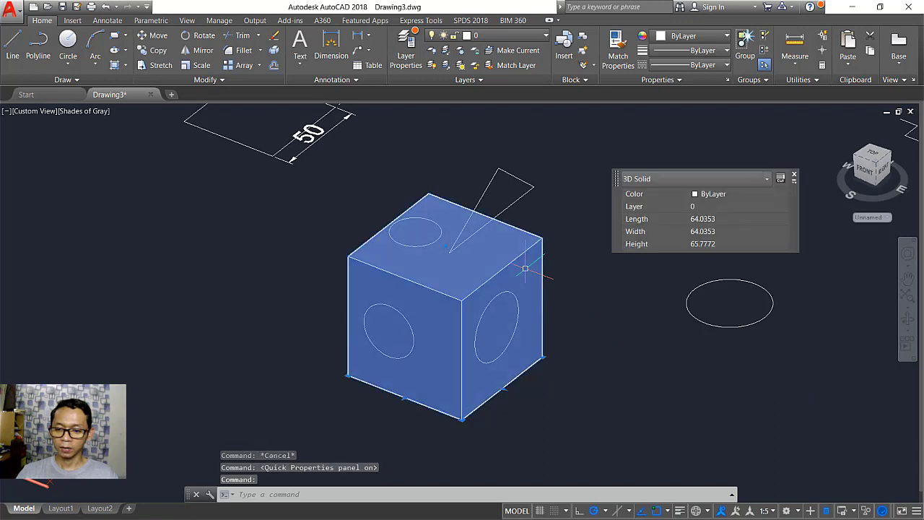
{"action": "key", "text": "Escape"}
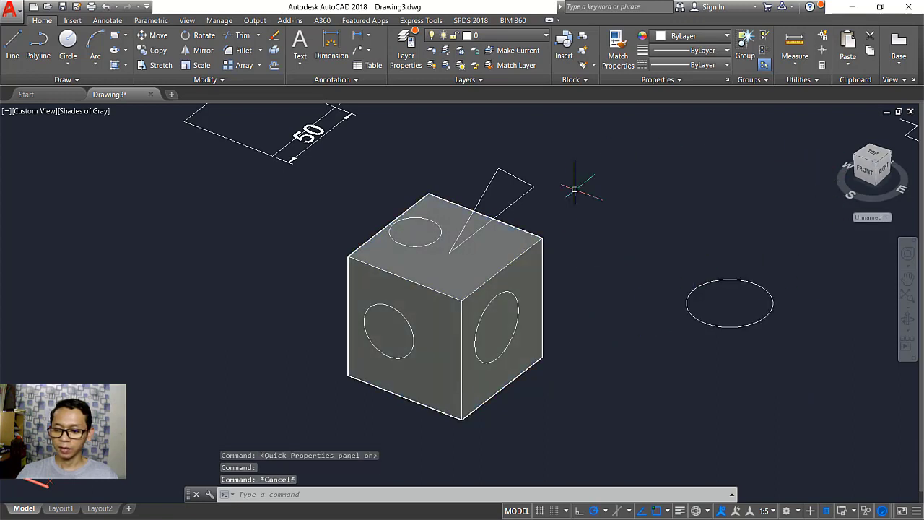
Remove Quick Properties from the status bar and close the customization list
{"action": "left_click", "coordinate": [913, 510]}
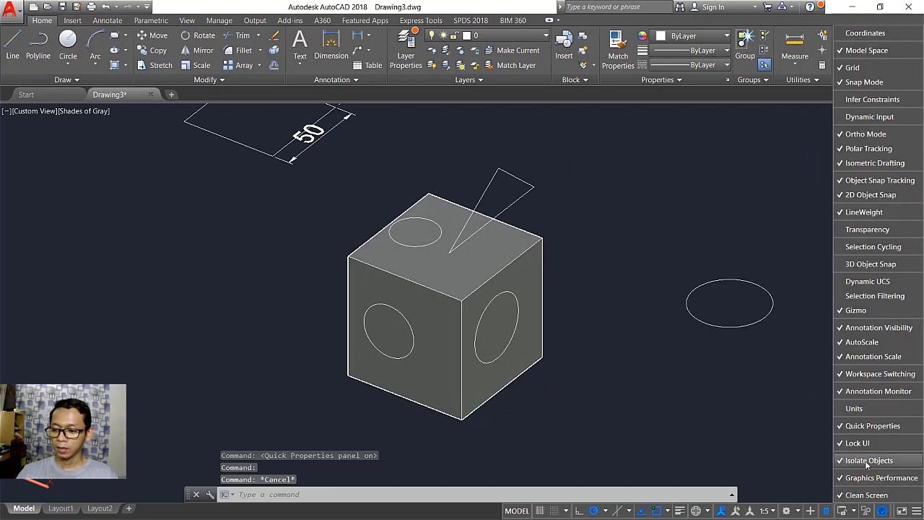
{"action": "left_click", "coordinate": [839, 429]}
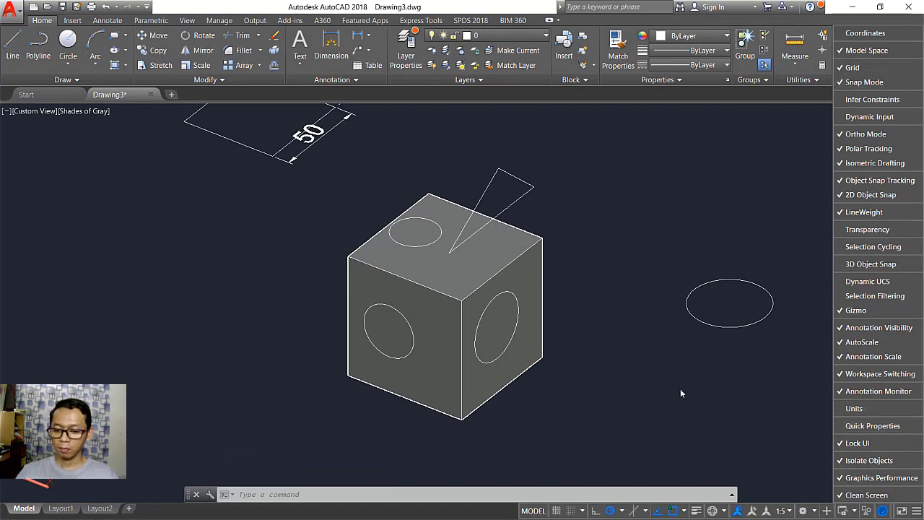
{"action": "left_click", "coordinate": [660, 409]}
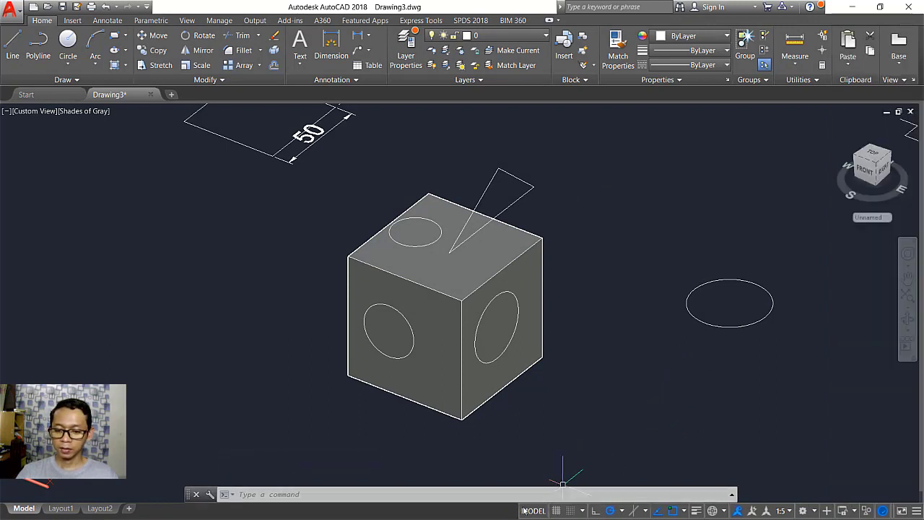
{"action": "left_click", "coordinate": [916, 511]}
{"action": "left_click", "coordinate": [692, 210]}
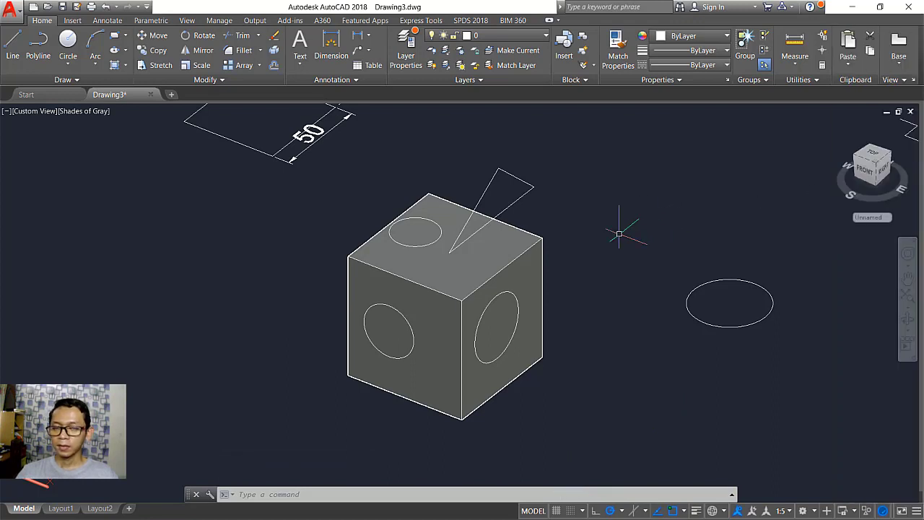